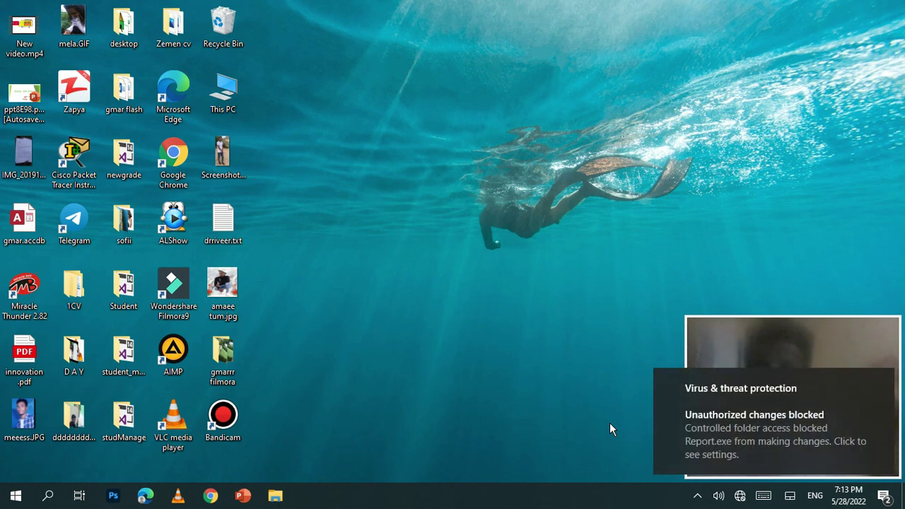
Search for and launch Wondershare Filmora9, dismissing the threat protection notifications
left_click(883, 385)
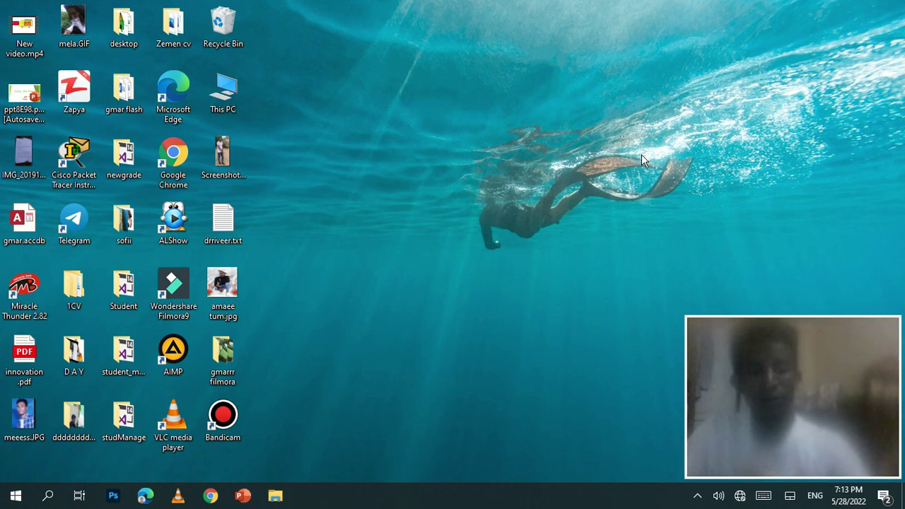
key("super")
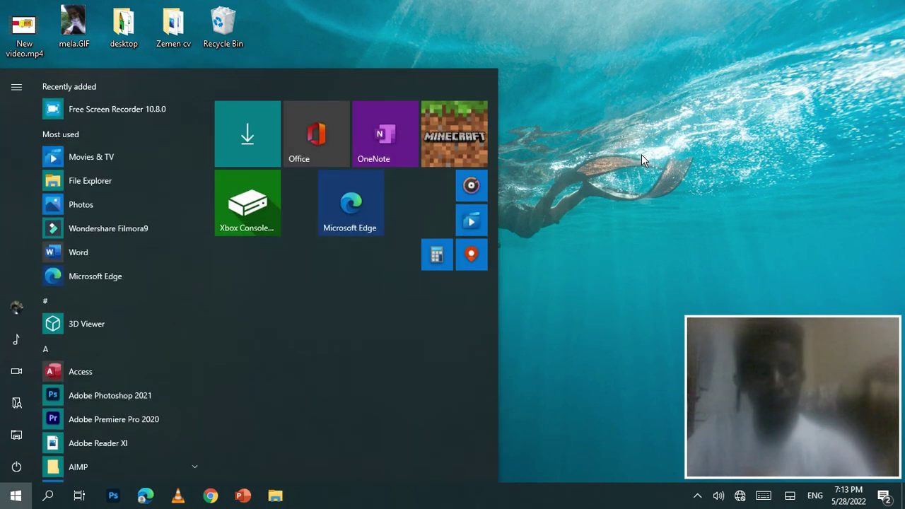
type("fim")
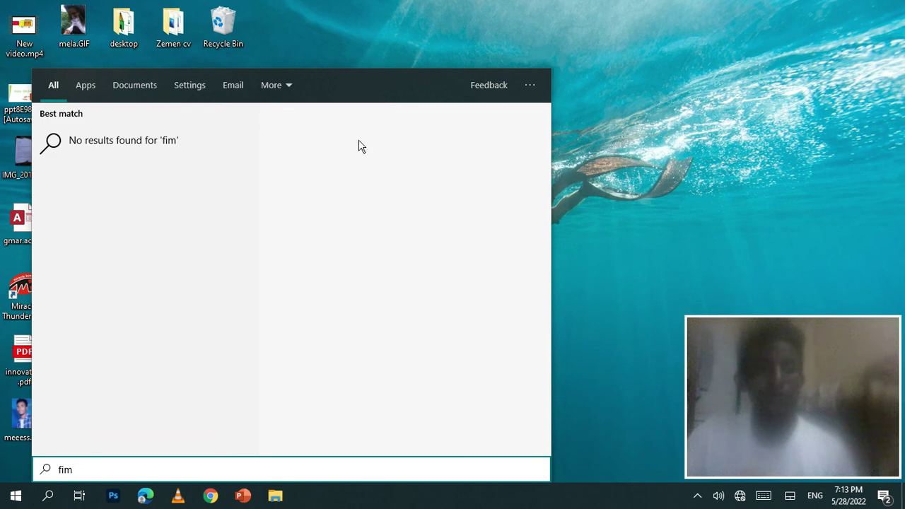
key("BackSpace")
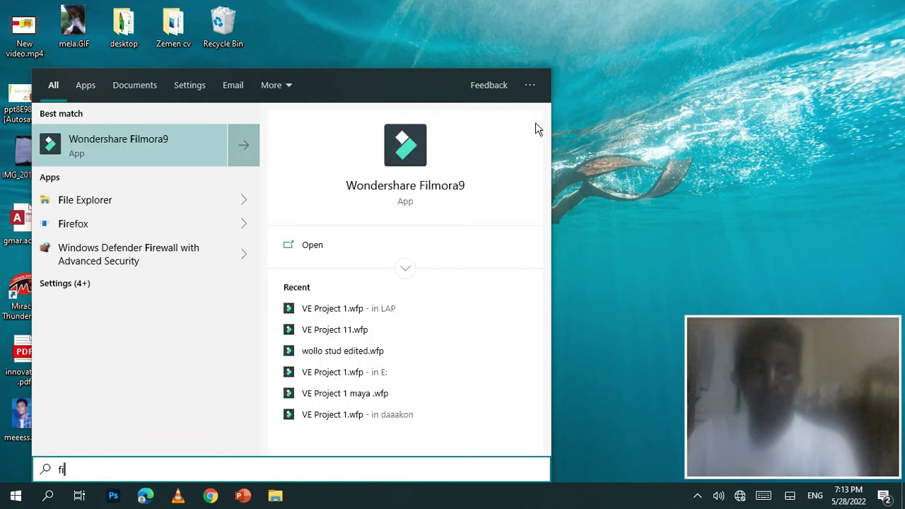
left_click(145, 154)
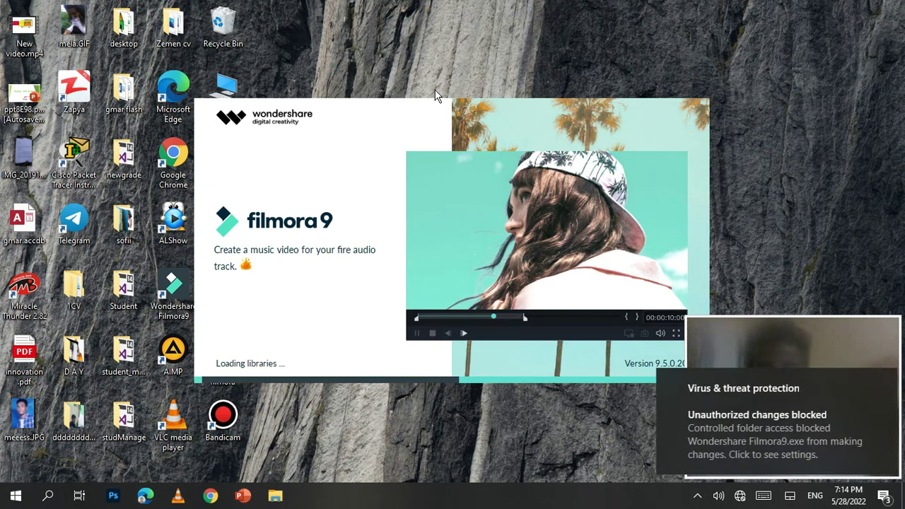
left_click(880, 382)
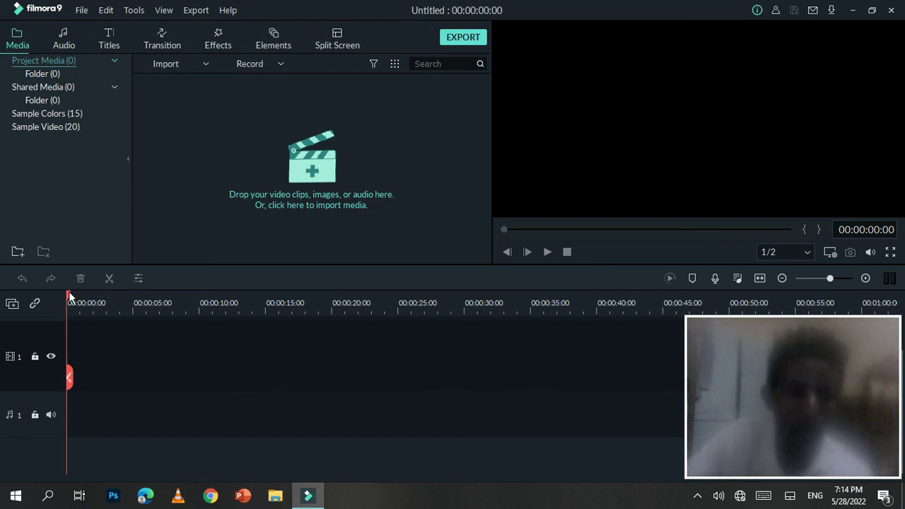
Add a second video track to the timeline
left_click(12, 305)
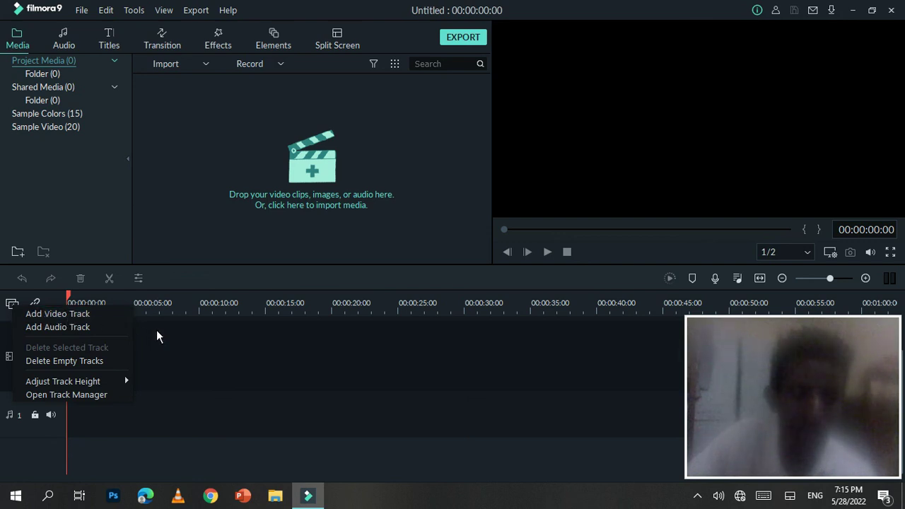
left_click(252, 359)
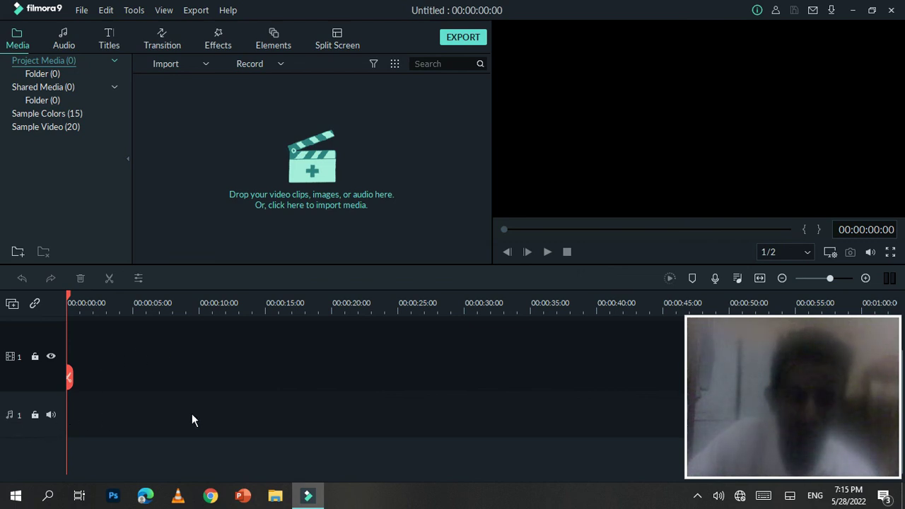
left_click(12, 306)
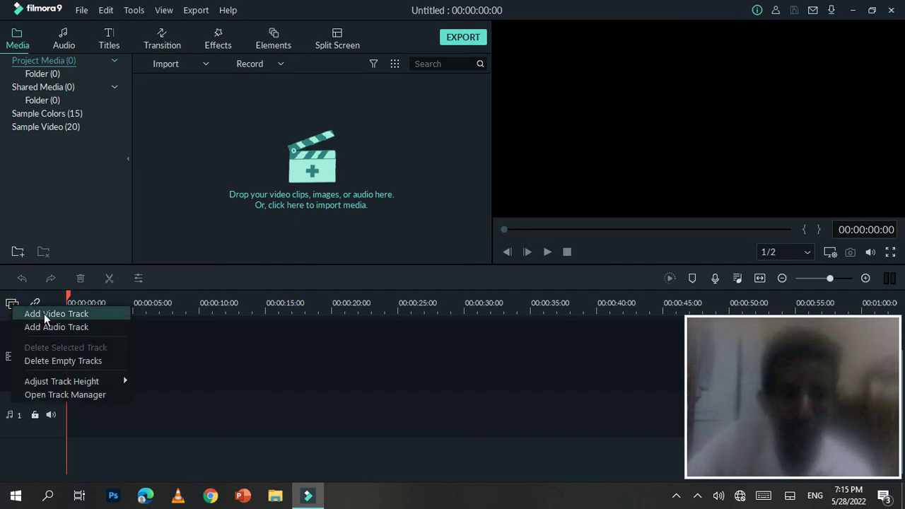
left_click(44, 314)
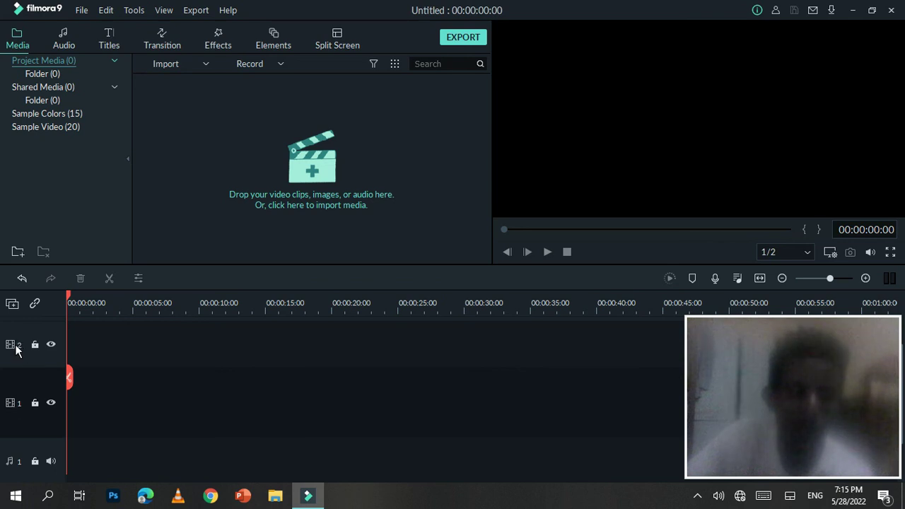
scroll(34, 429, "down", 1)
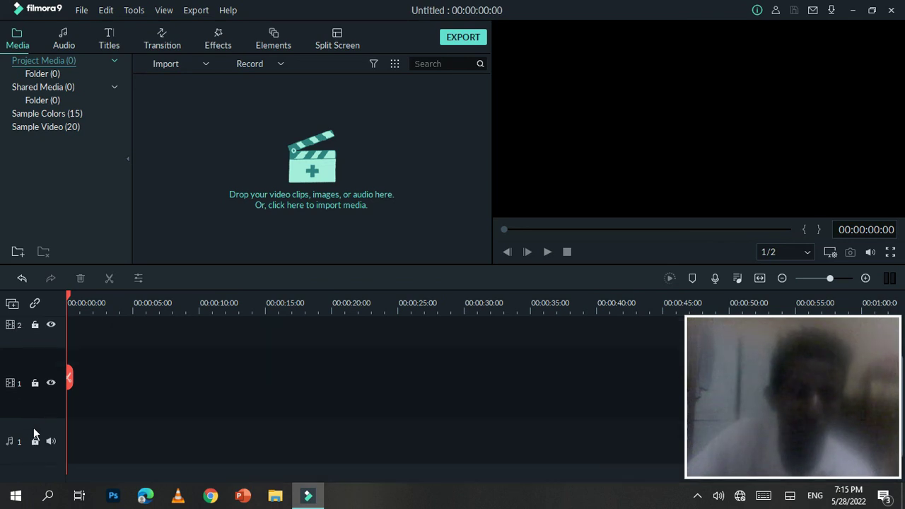
Delete the empty tracks from the timeline
left_click(12, 303)
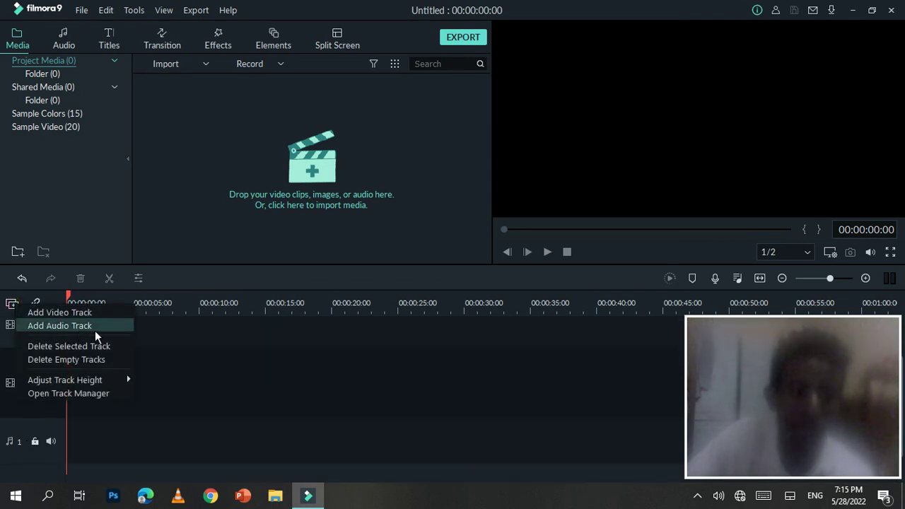
left_click(212, 361)
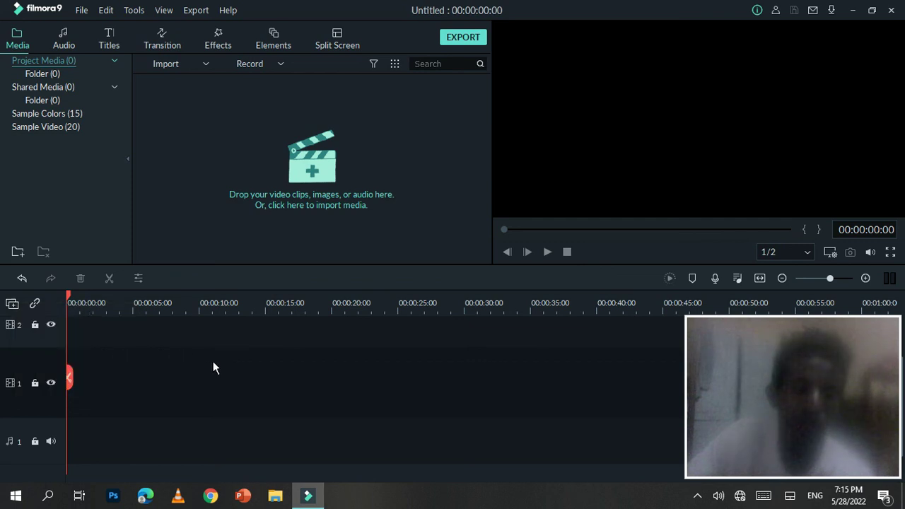
right_click(17, 328)
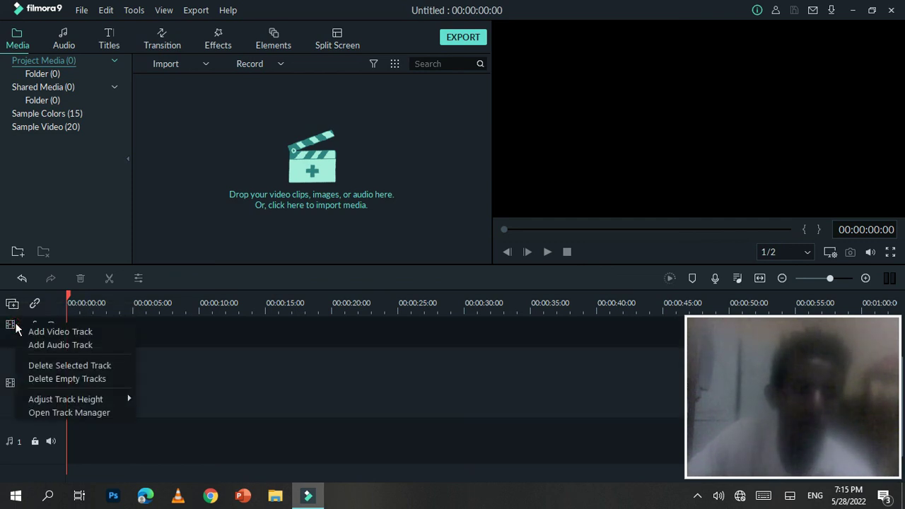
left_click(61, 379)
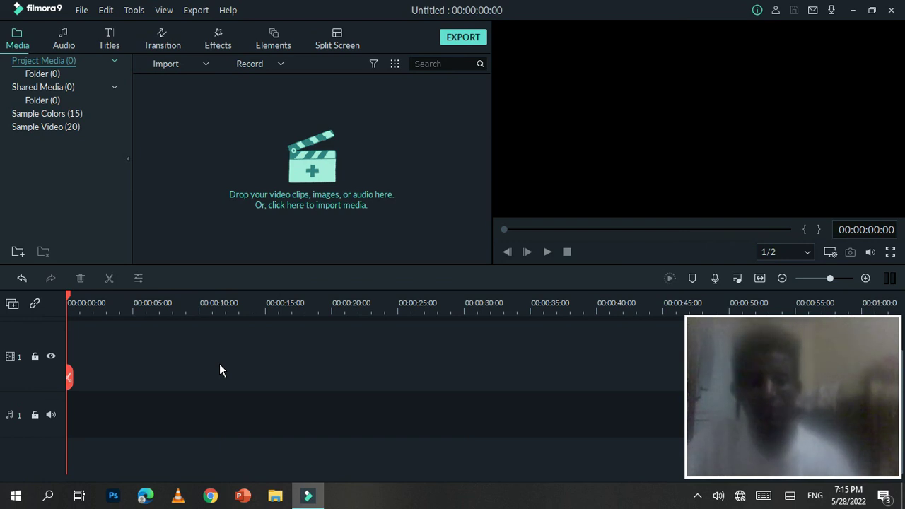
Switch to File Explorer and open drive E:
left_click(277, 496)
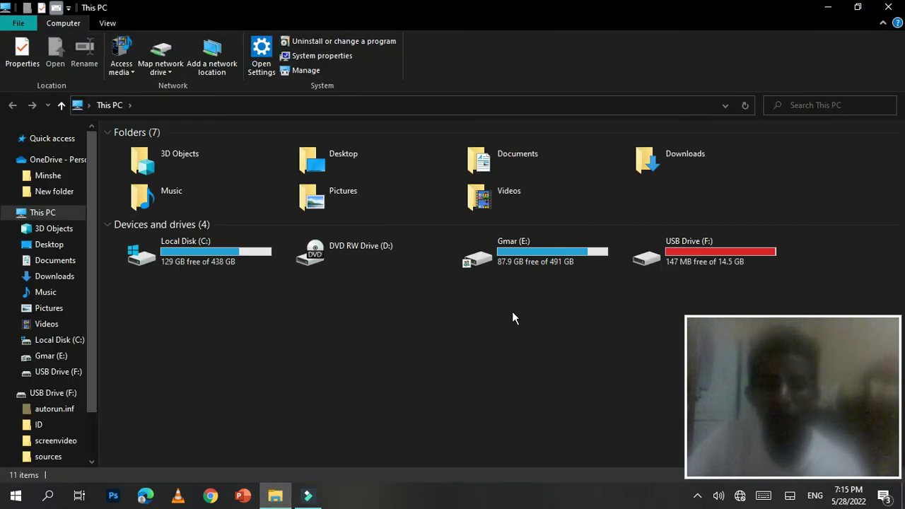
double_click(527, 256)
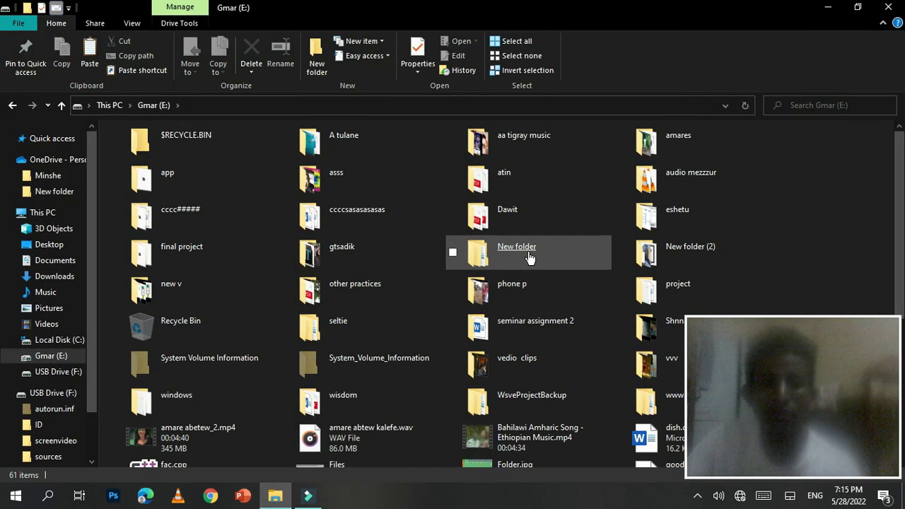
left_click(511, 175)
double_click(511, 174)
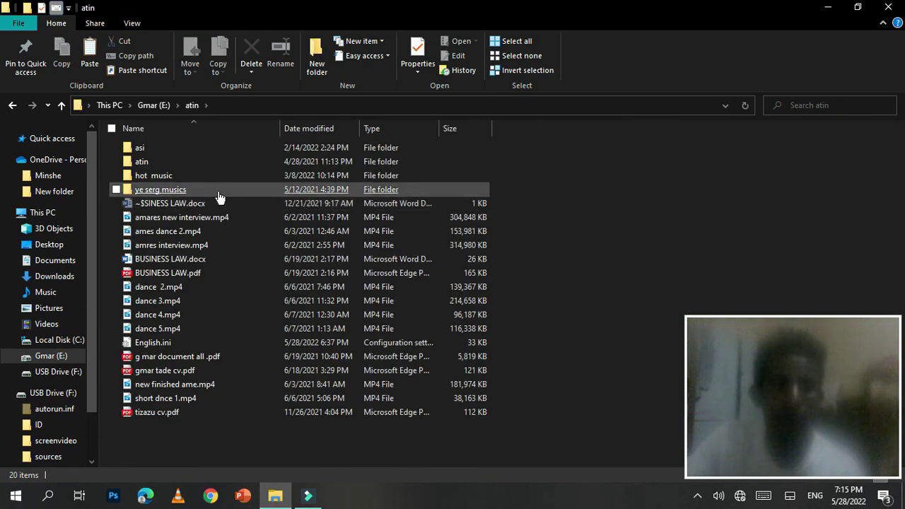
double_click(162, 164)
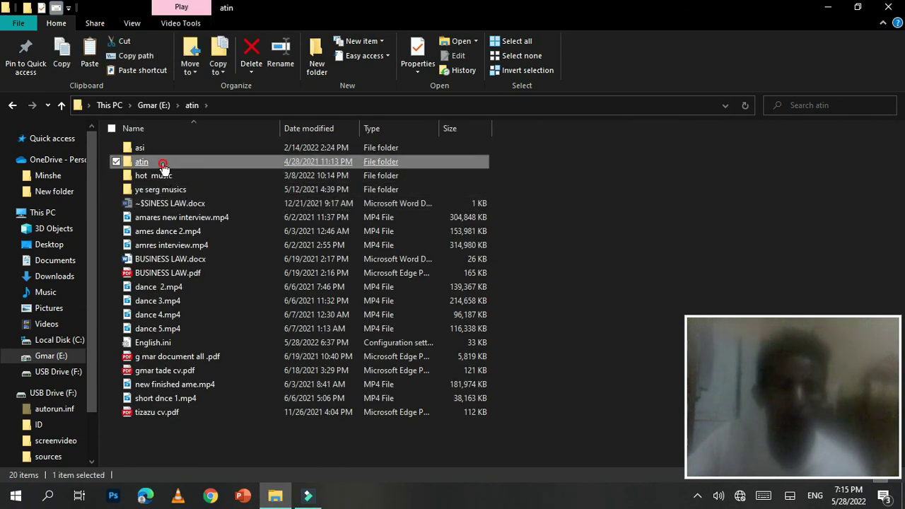
left_click(13, 106)
left_click(12, 106)
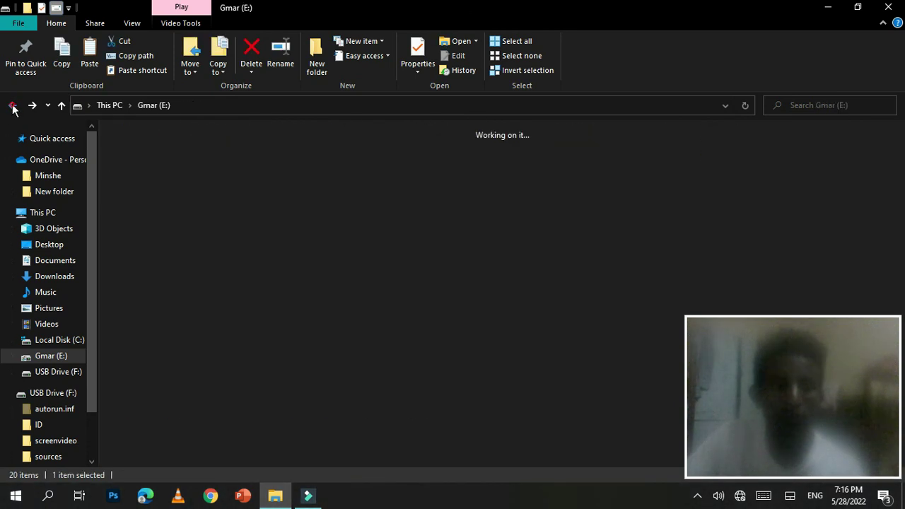
double_click(376, 148)
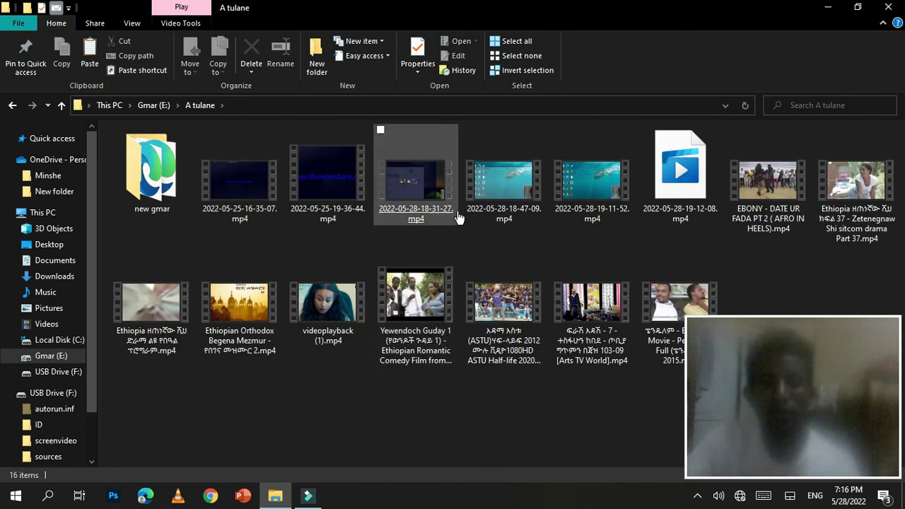
mouse_move(504, 203)
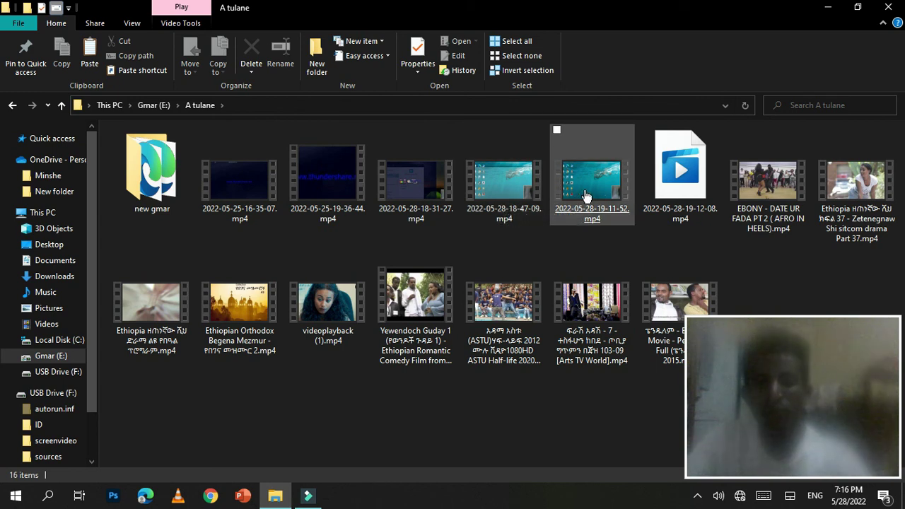
mouse_move(585, 195)
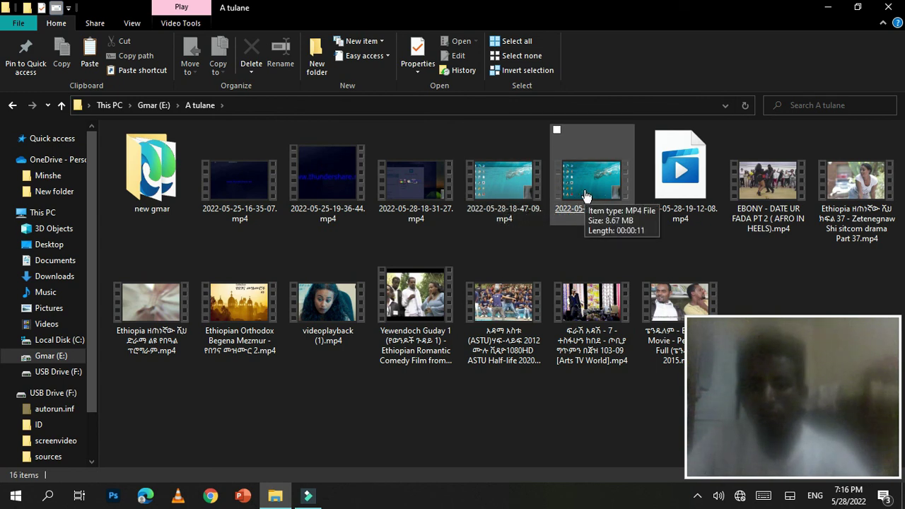
left_click(513, 188)
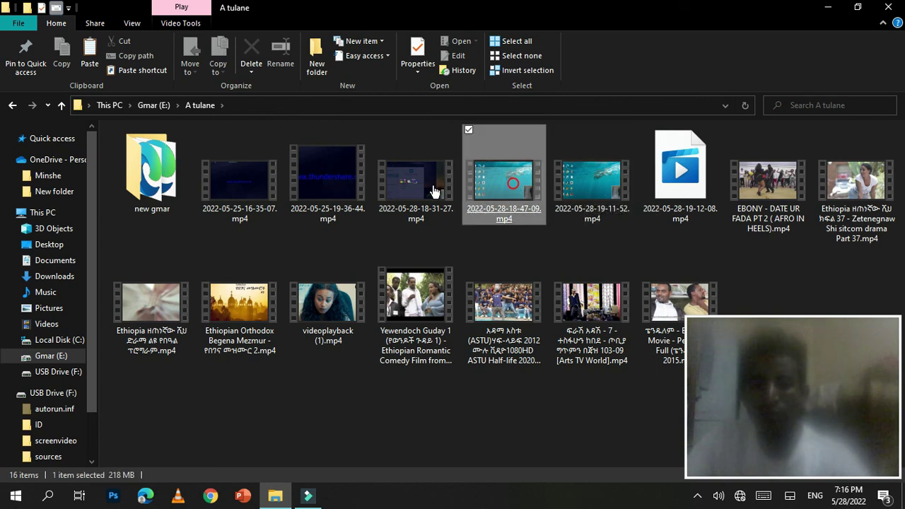
left_click(417, 182, "ctrl")
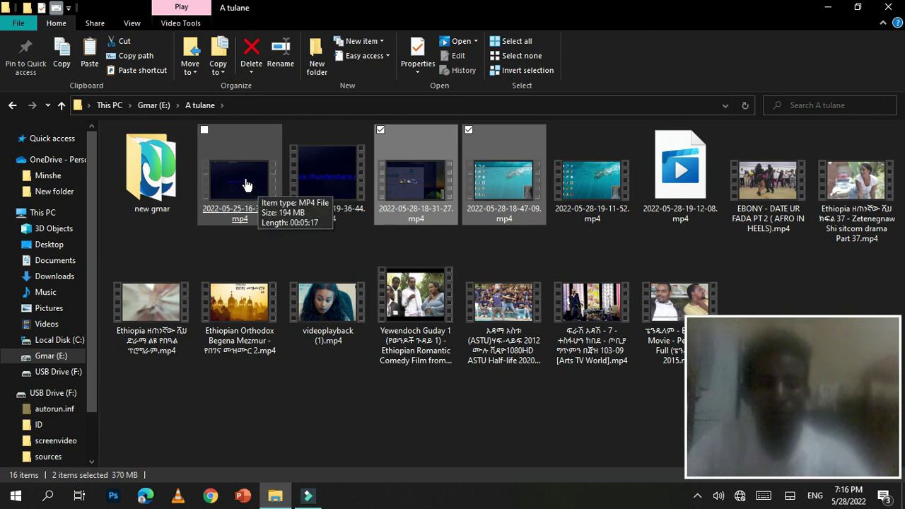
left_click(246, 184, "ctrl")
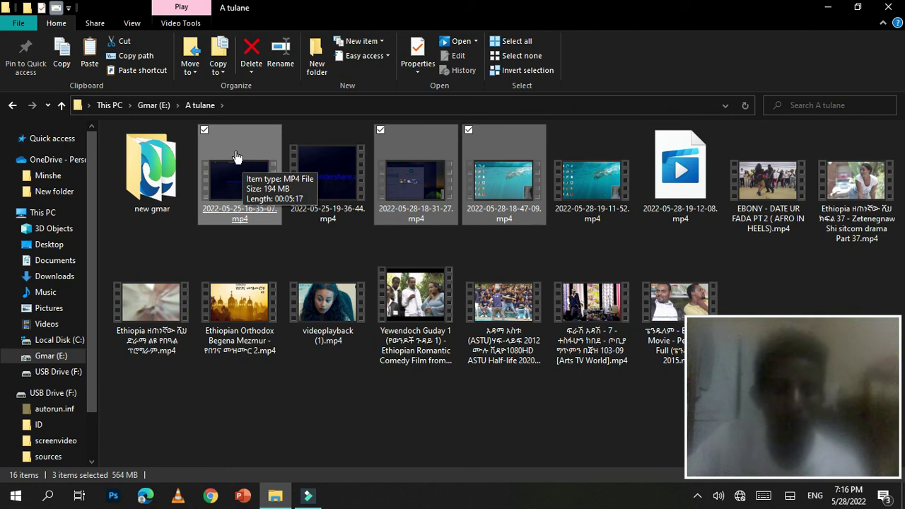
left_click_drag(237, 156, 288, 191)
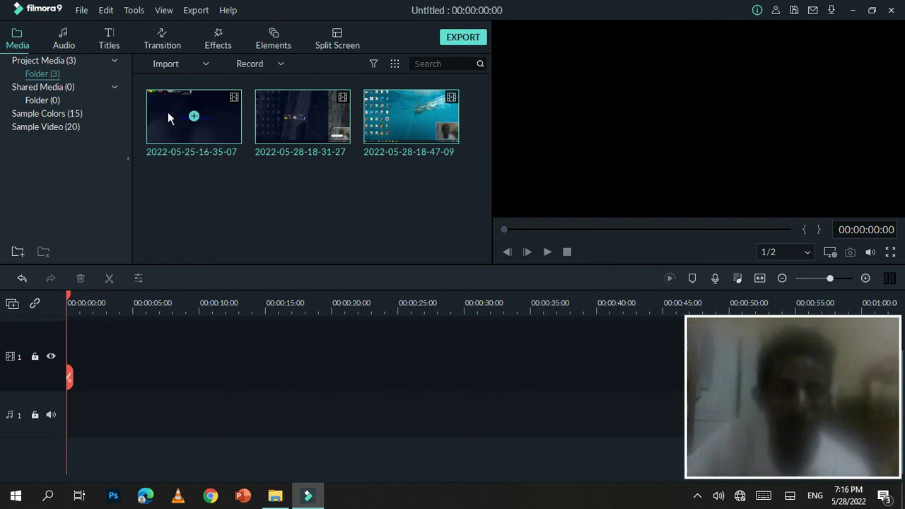
Place the three imported clips at the start of video track 1, keeping the project settings of 1920 x 1080 25fps
left_click_drag(170, 117, 70, 375)
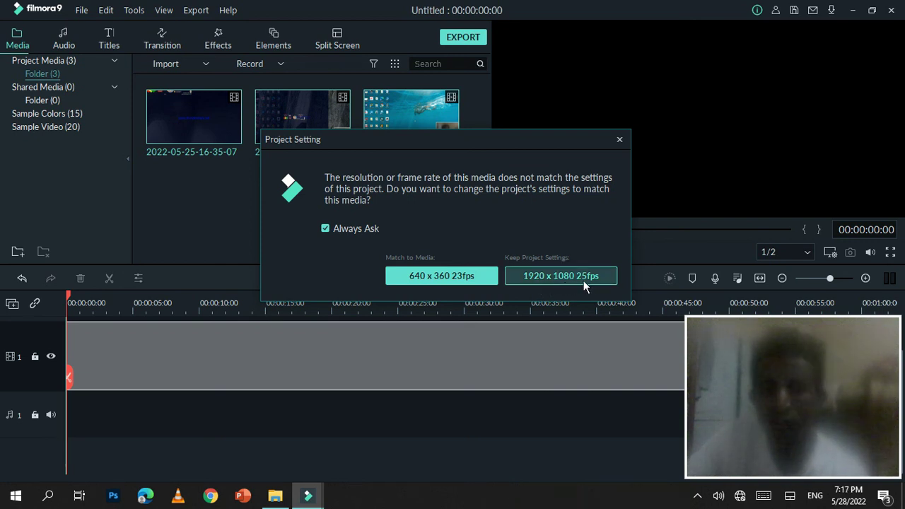
left_click(562, 277)
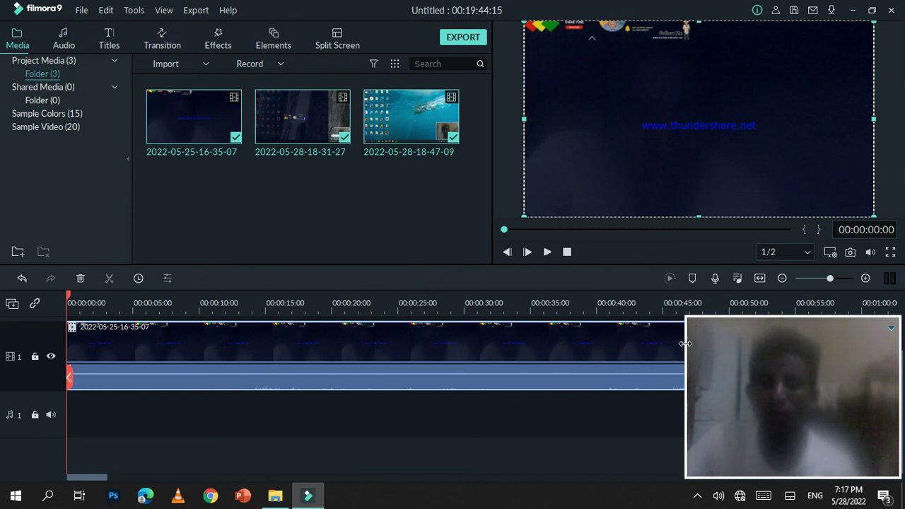
left_click_drag(686, 317, 806, 405)
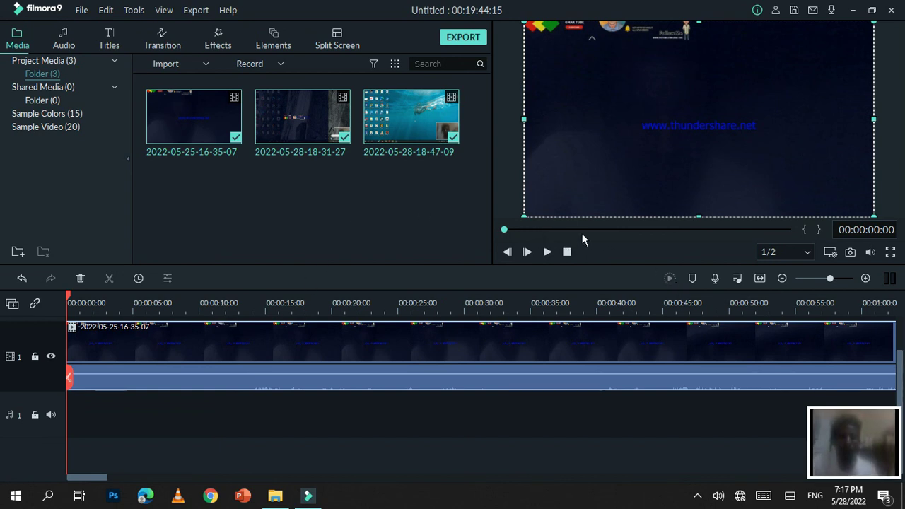
left_click(545, 256)
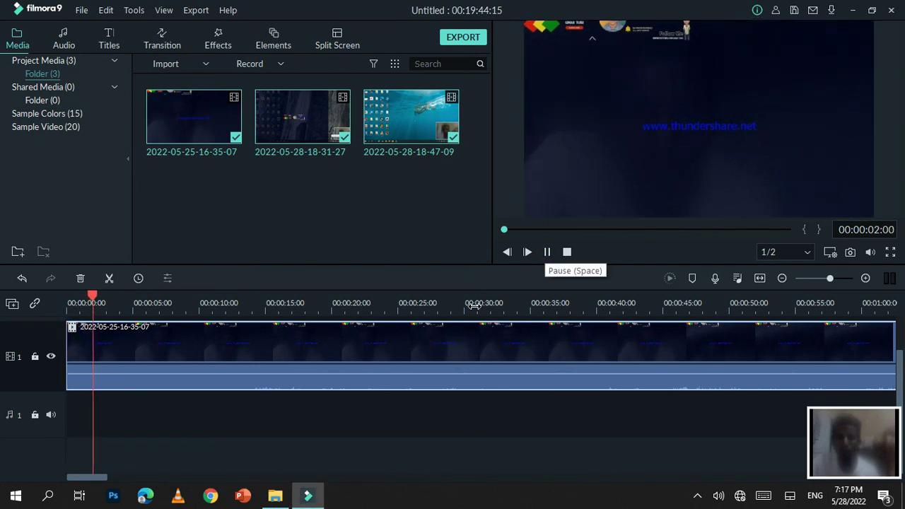
left_click_drag(384, 375, 383, 370)
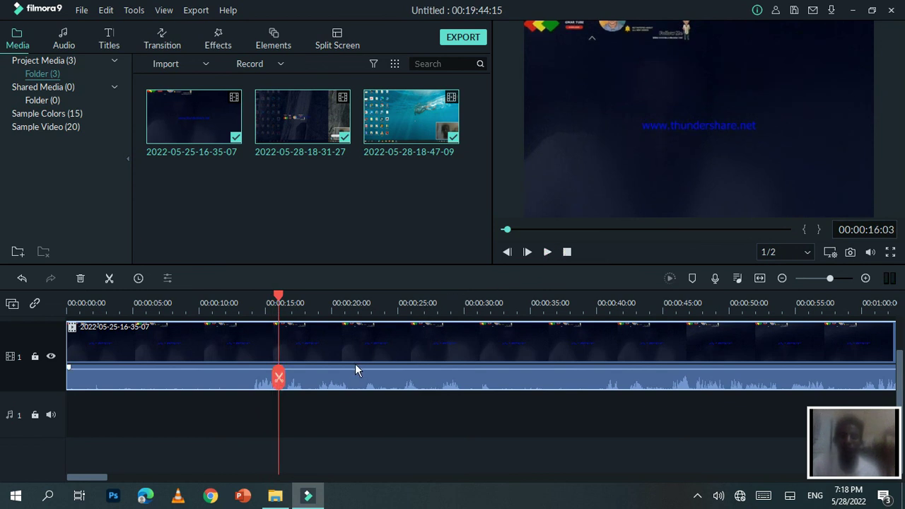
left_click_drag(282, 298, 255, 301)
left_click(548, 253)
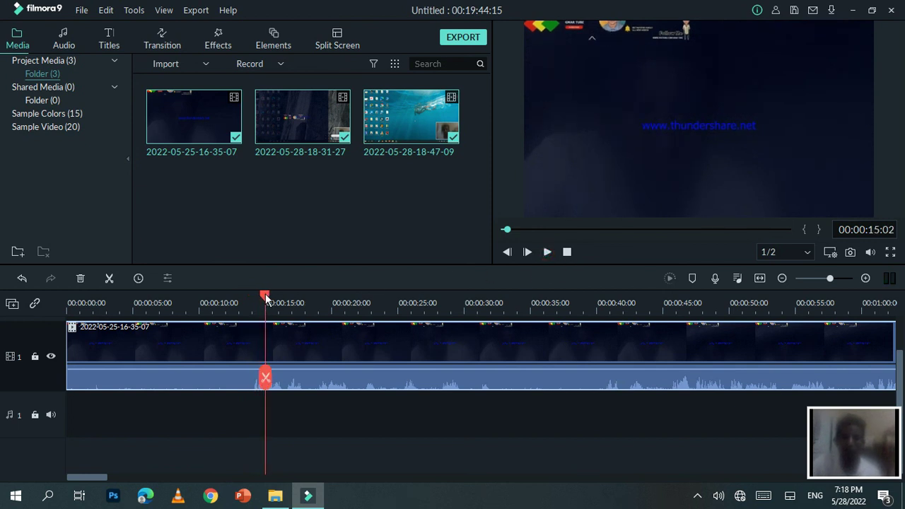
left_click_drag(267, 298, 253, 299)
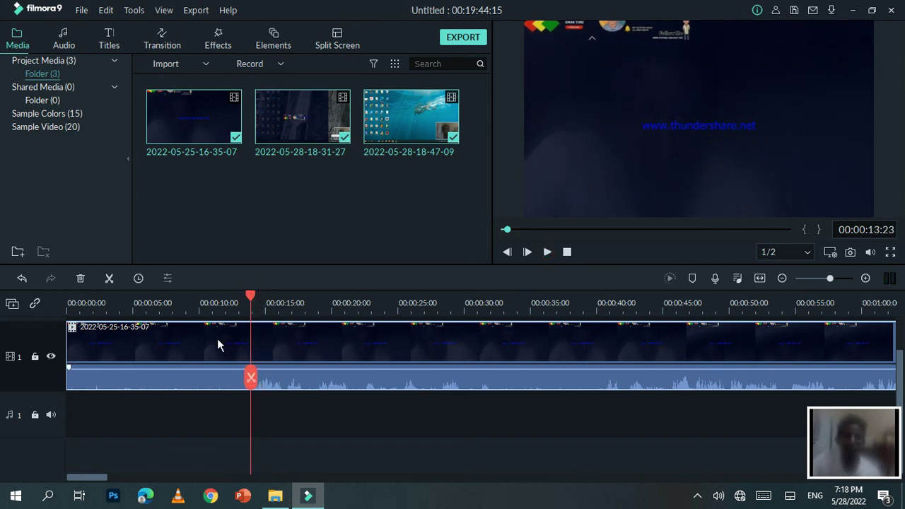
left_click(251, 380)
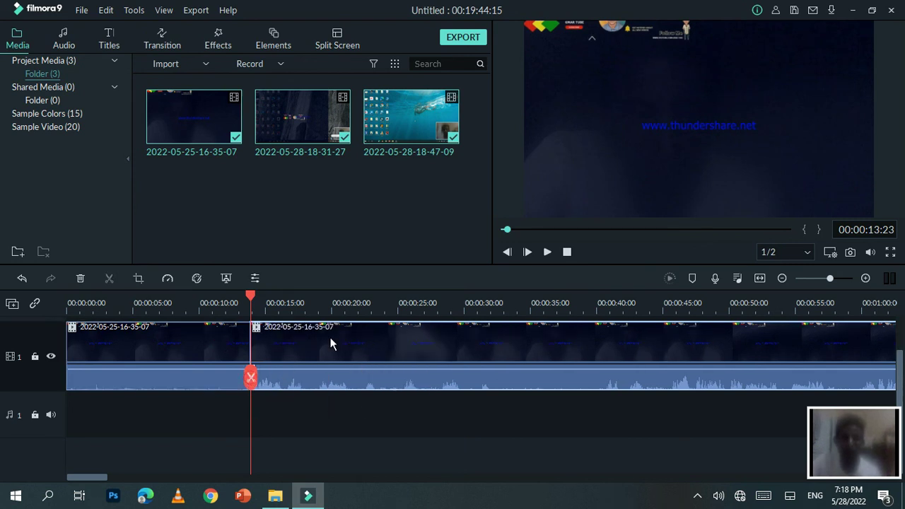
Delete the segment before the split at 00:00:13:23, closing the gap at the start of video track 1
left_click_drag(249, 294, 210, 294)
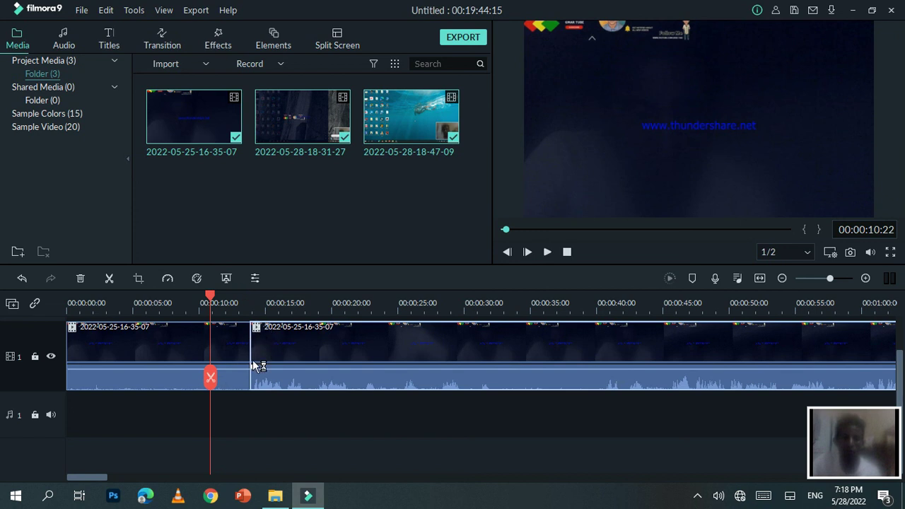
right_click(162, 337)
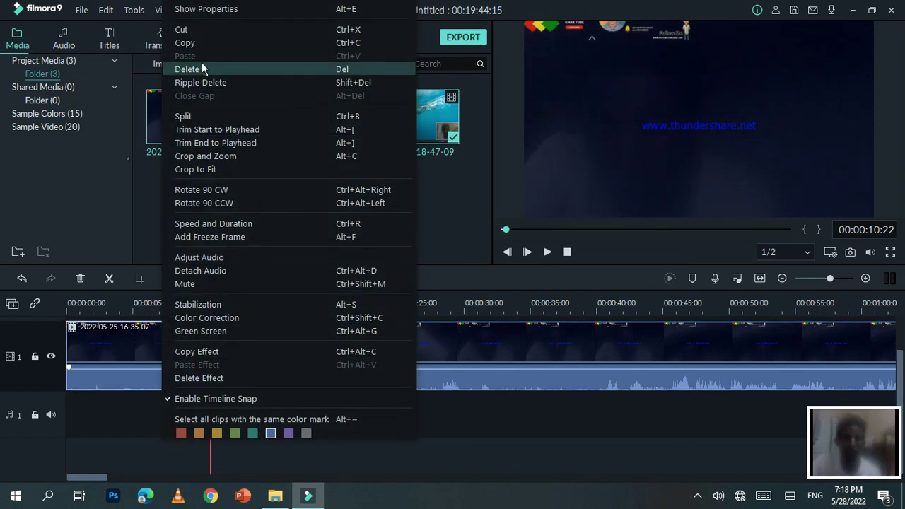
left_click(204, 68)
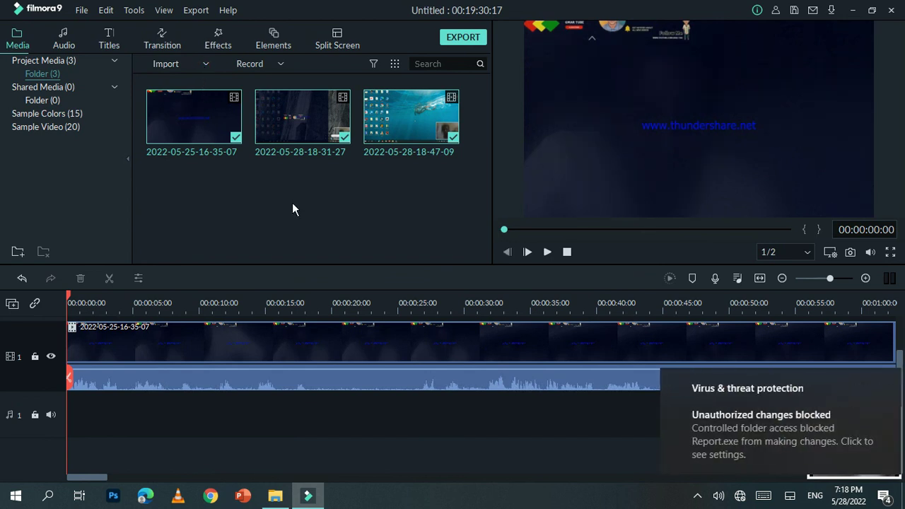
left_click(879, 382)
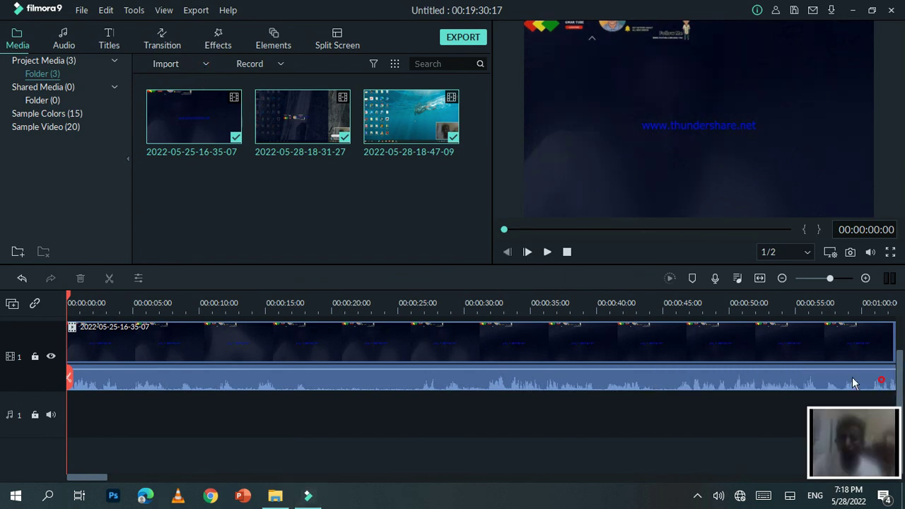
left_click(546, 252)
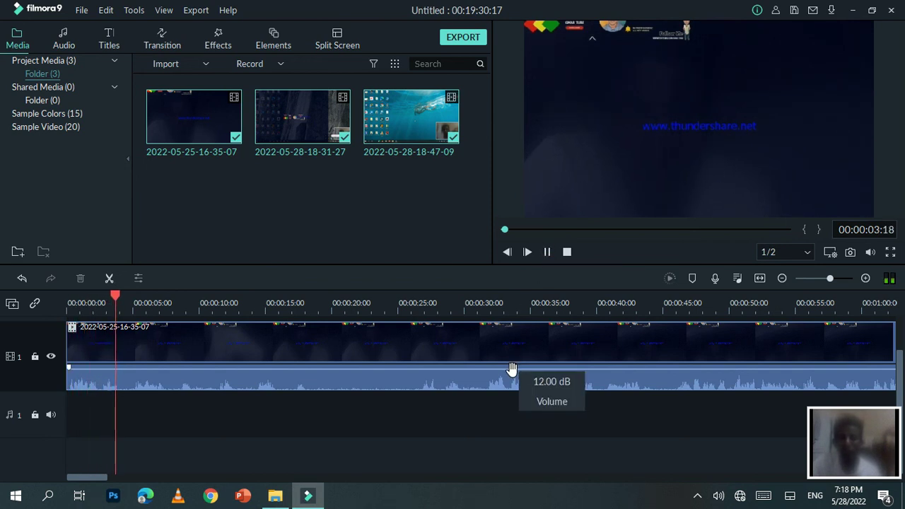
mouse_move(512, 372)
left_mouse_down()
mouse_move(502, 388)
mouse_move(503, 358)
left_mouse_up()
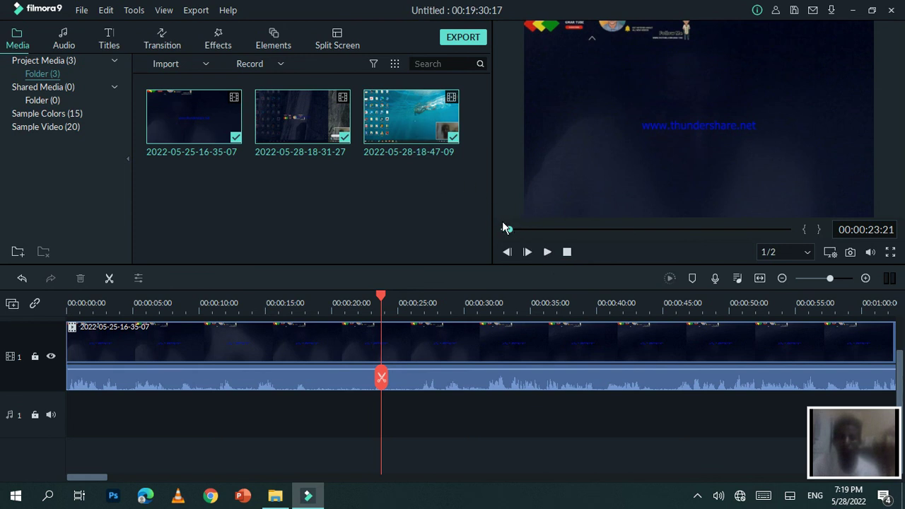
mouse_move(509, 231)
left_mouse_down()
mouse_move(744, 230)
mouse_move(517, 233)
left_mouse_up()
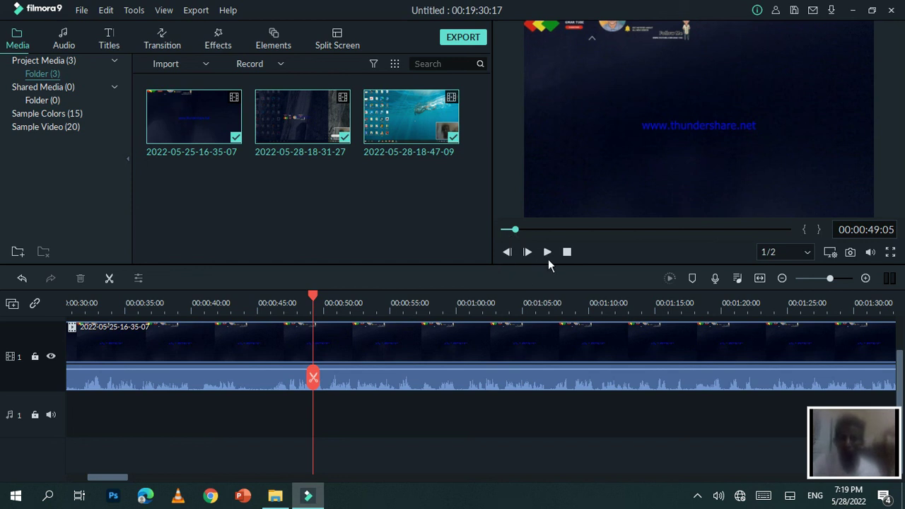
left_click(529, 232)
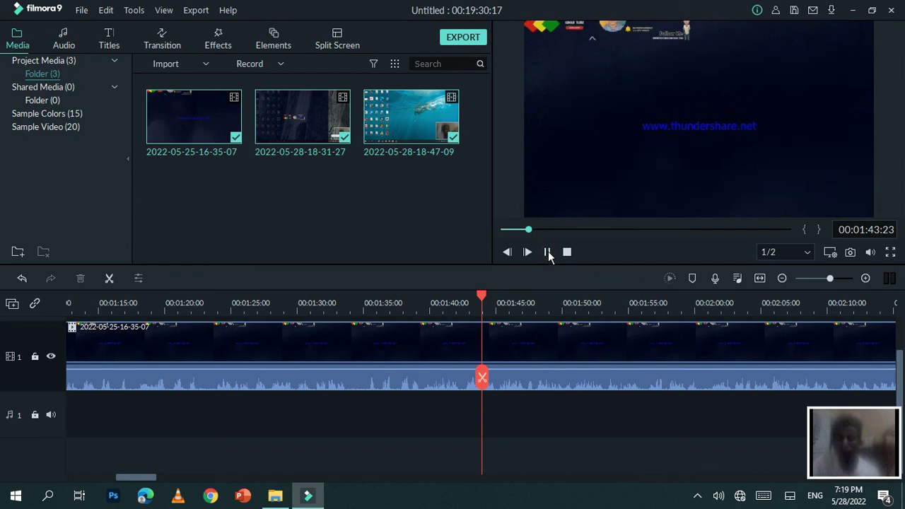
left_click(546, 253)
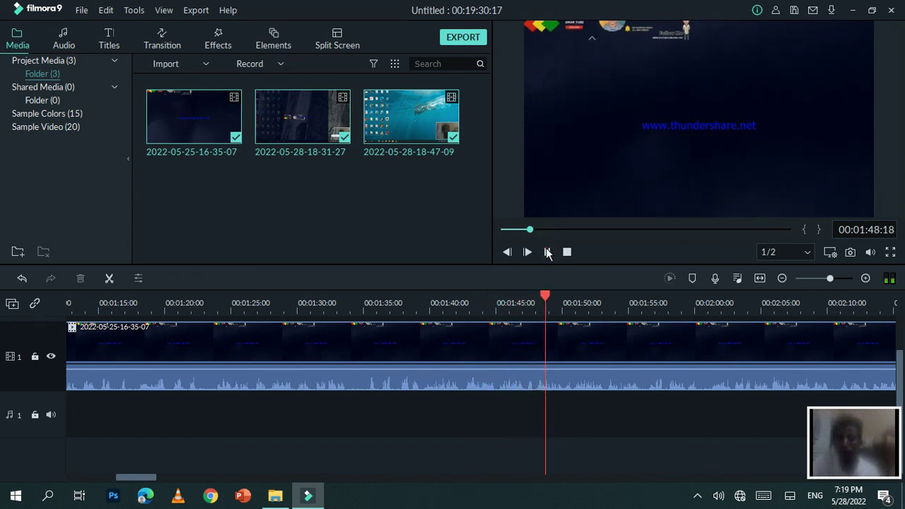
left_click(547, 252)
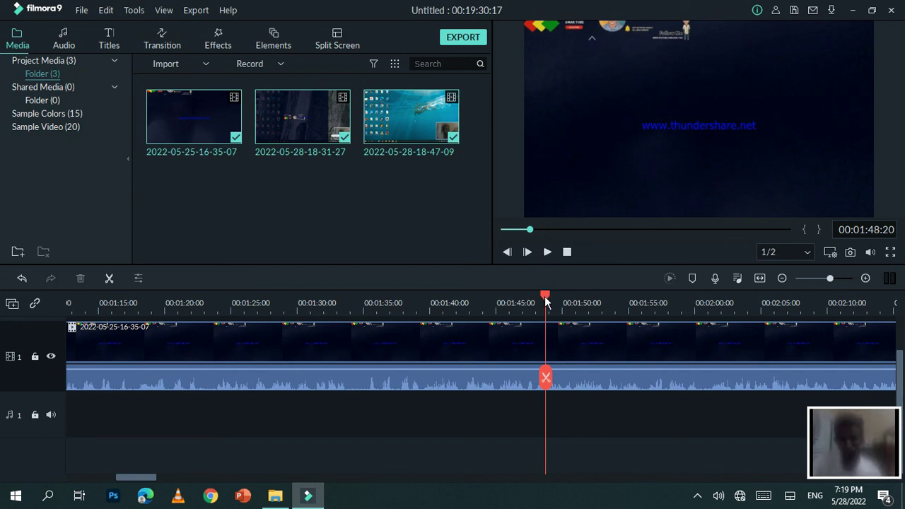
left_click_drag(545, 325, 156, 325)
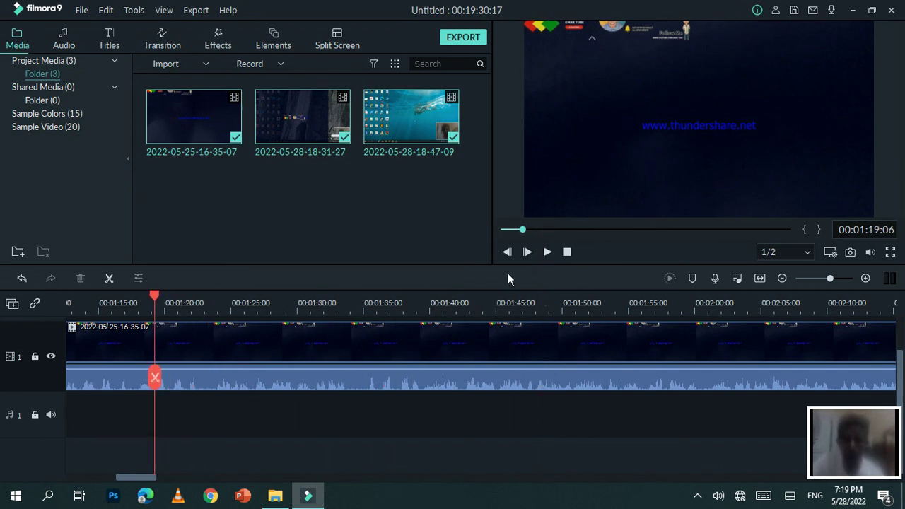
left_click(548, 251)
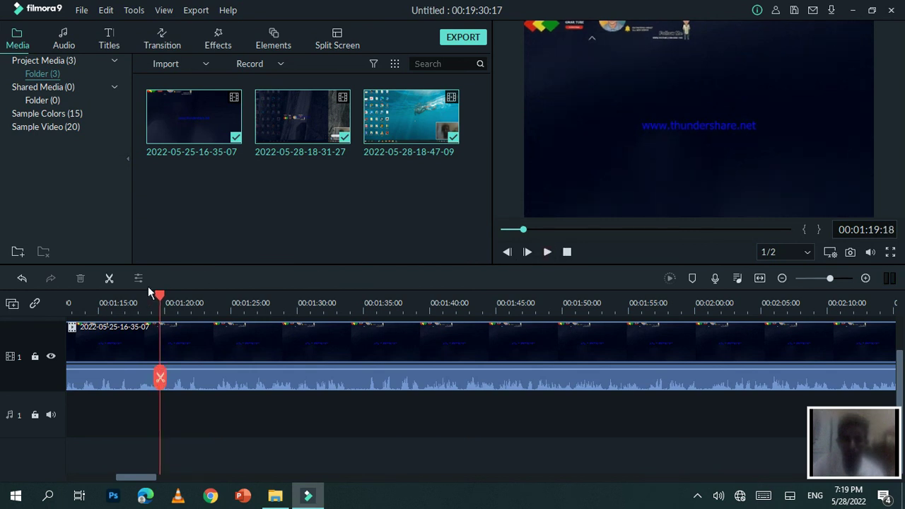
left_click_drag(164, 293, 62, 292)
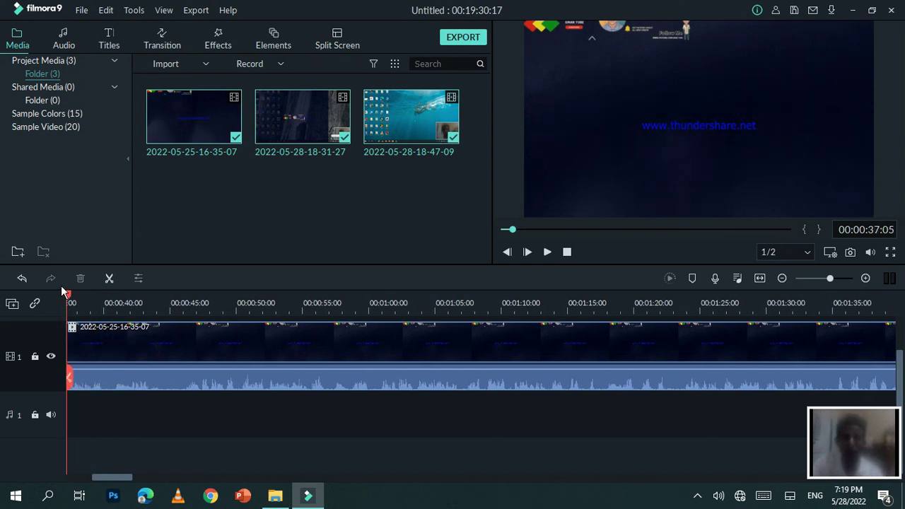
right_click(276, 335)
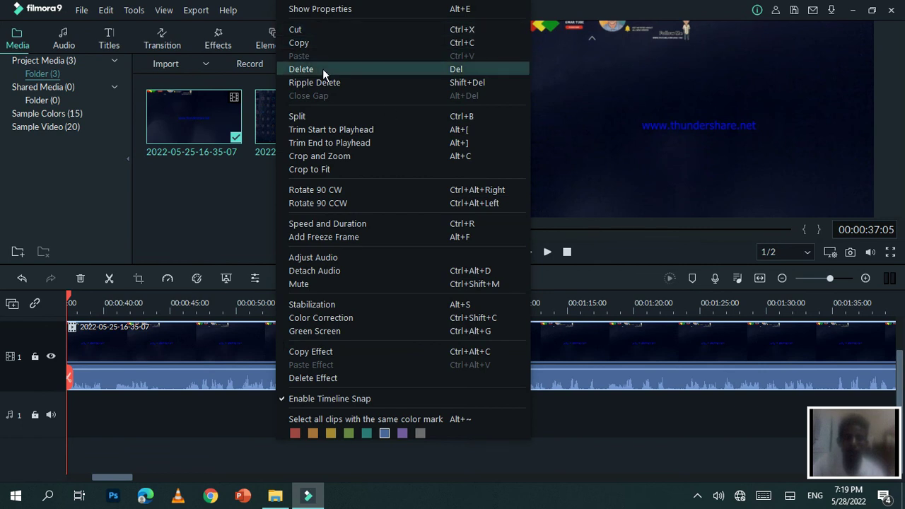
left_click(323, 68)
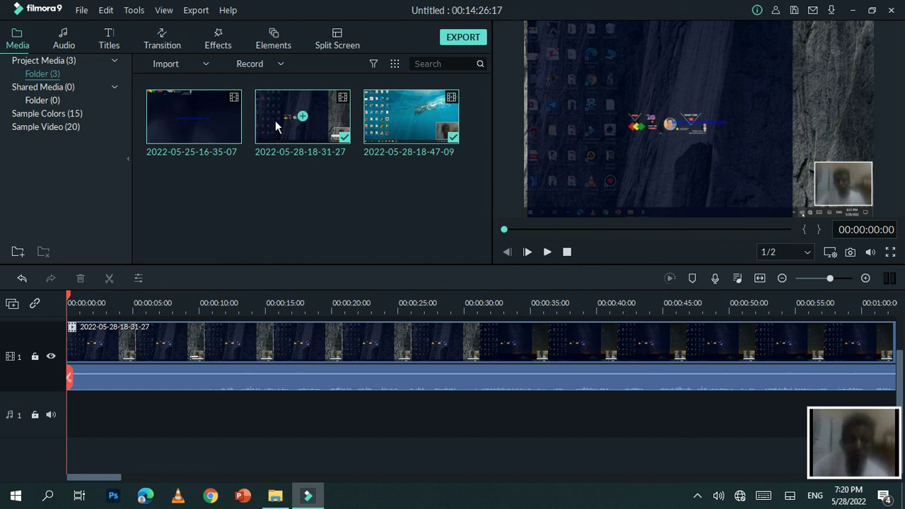
right_click(214, 106)
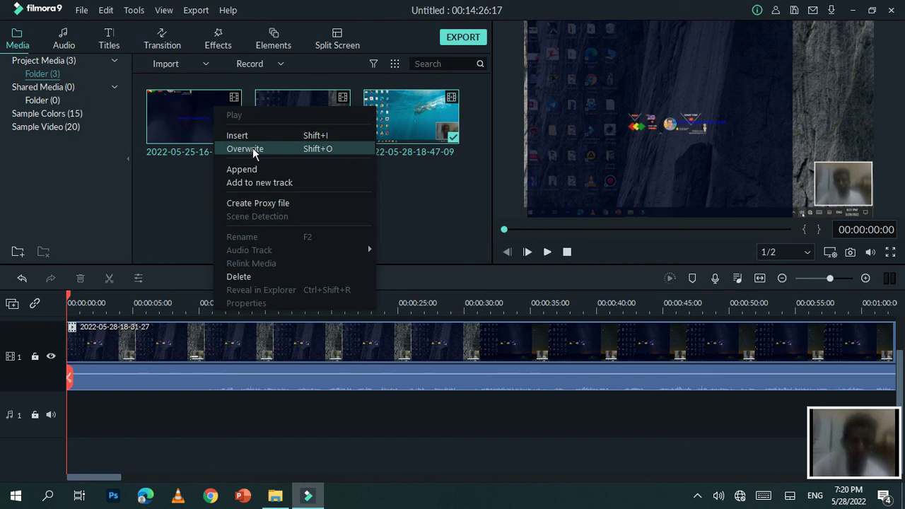
left_click(249, 276)
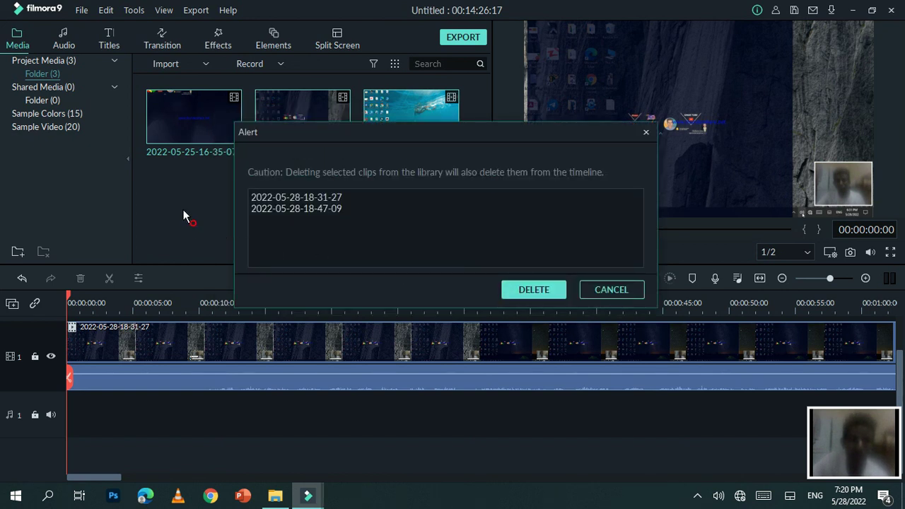
left_click(645, 133)
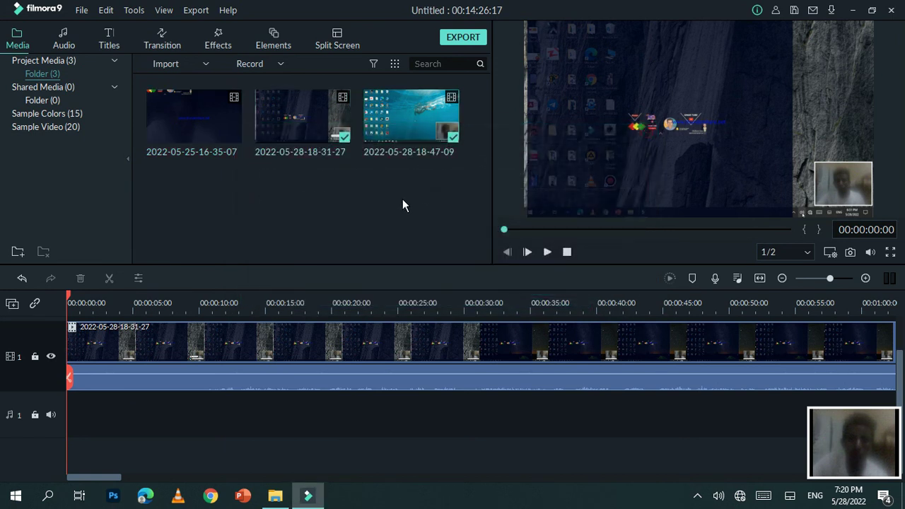
right_click(213, 116)
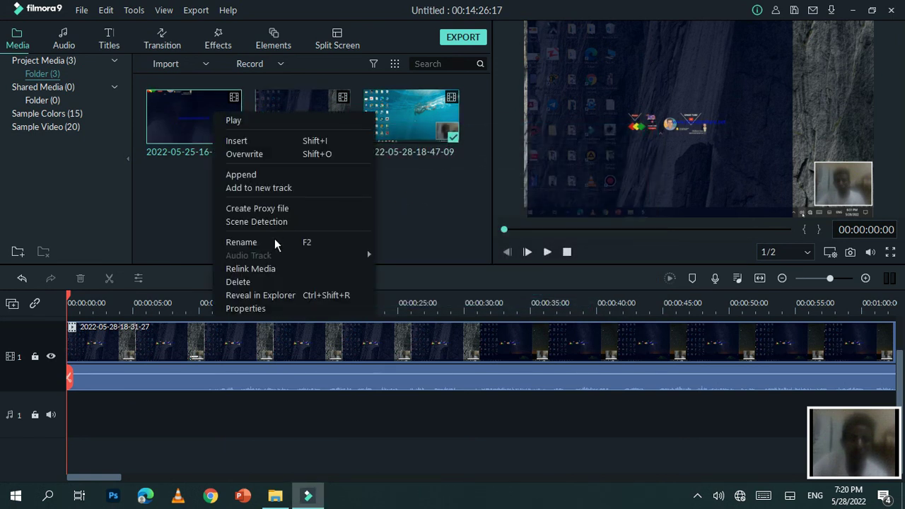
left_click(256, 283)
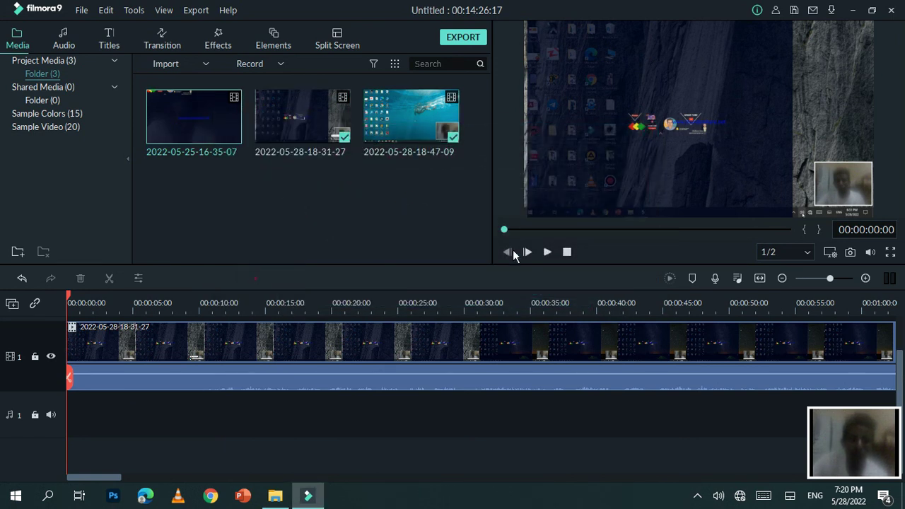
left_click(529, 253)
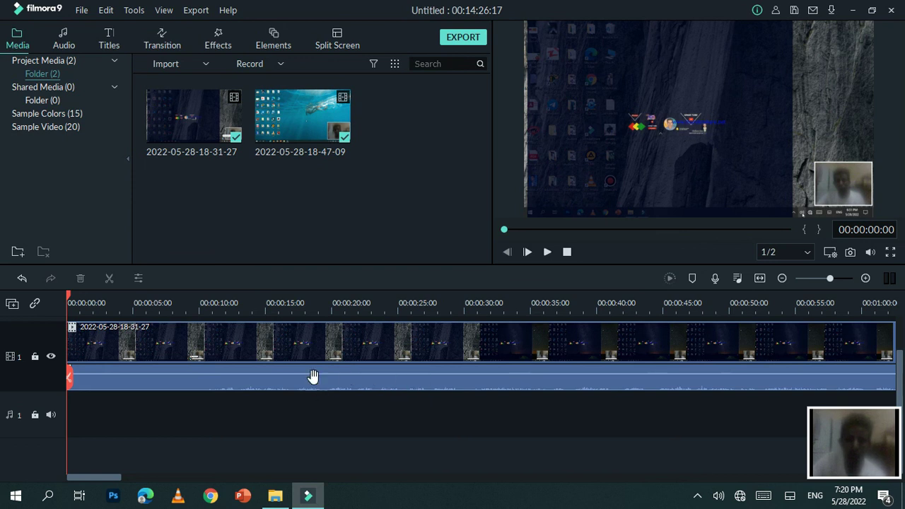
right_click(379, 342)
left_click(418, 82)
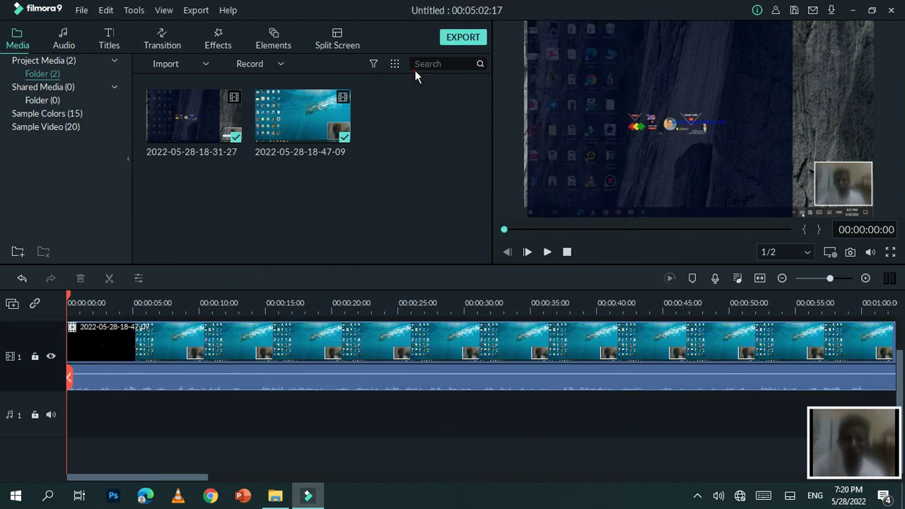
right_click(360, 343)
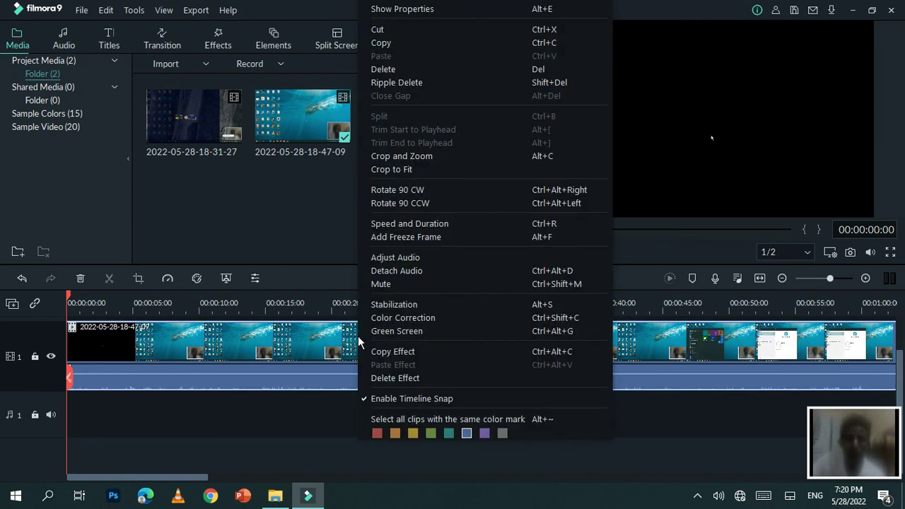
left_click(396, 69)
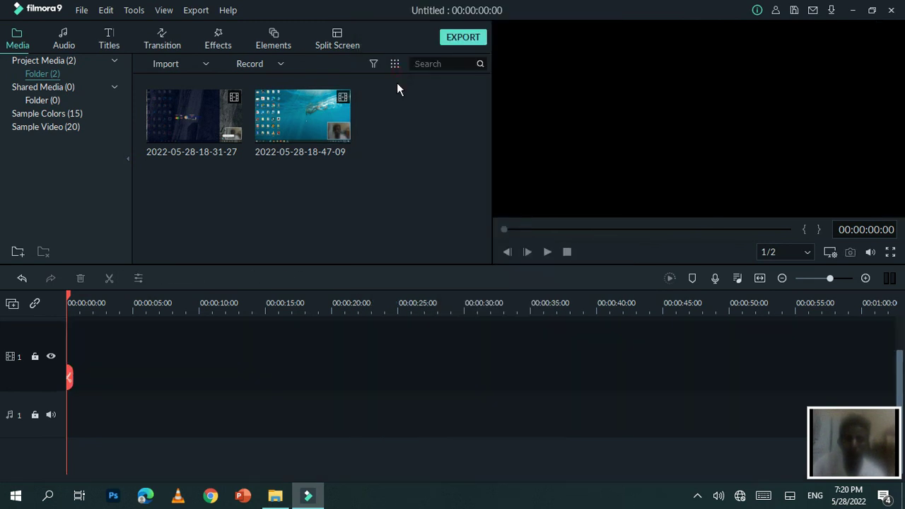
left_click_drag(179, 110, 71, 382)
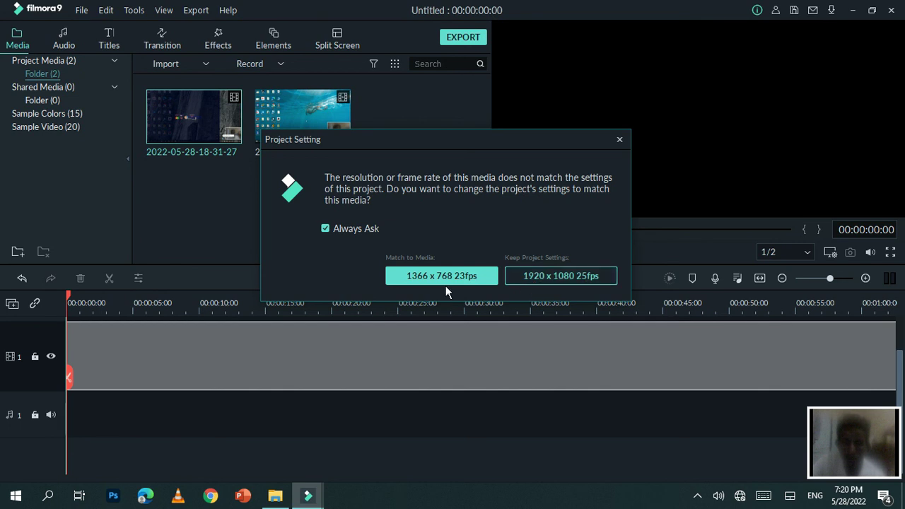
left_click(574, 276)
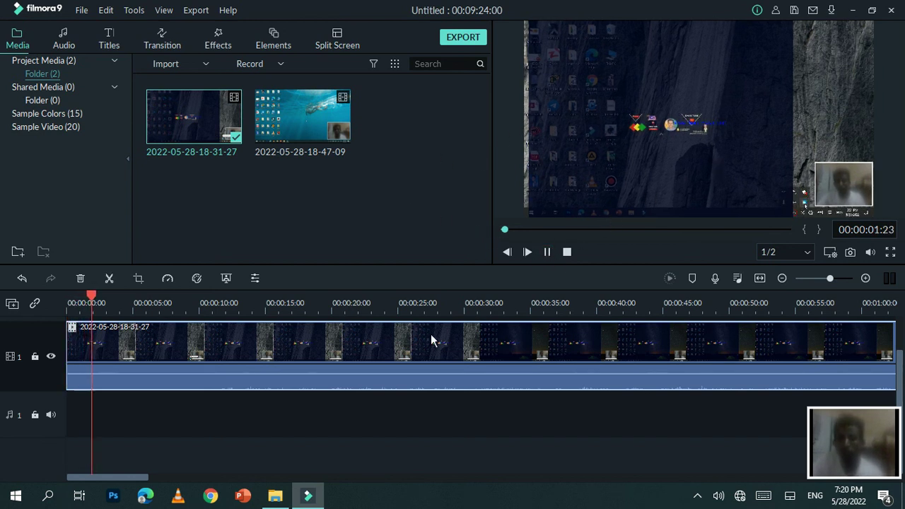
left_click_drag(388, 372, 388, 375)
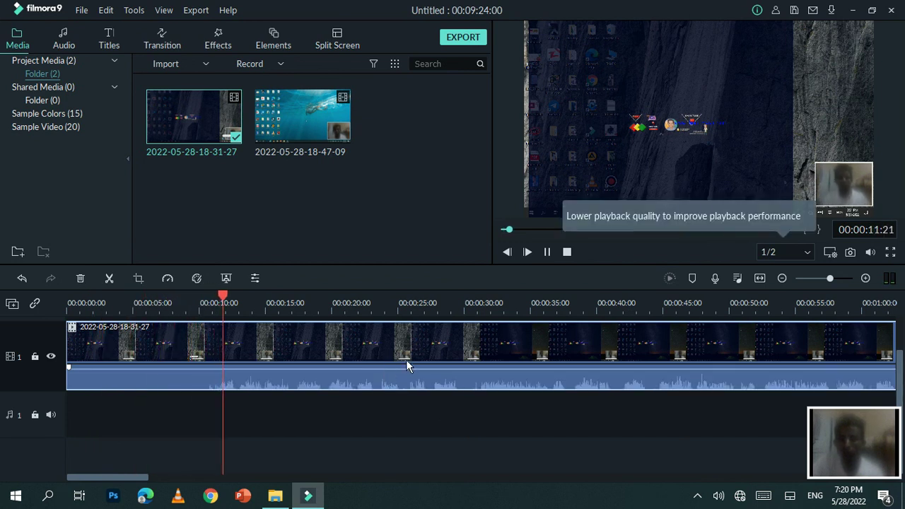
left_click(804, 254)
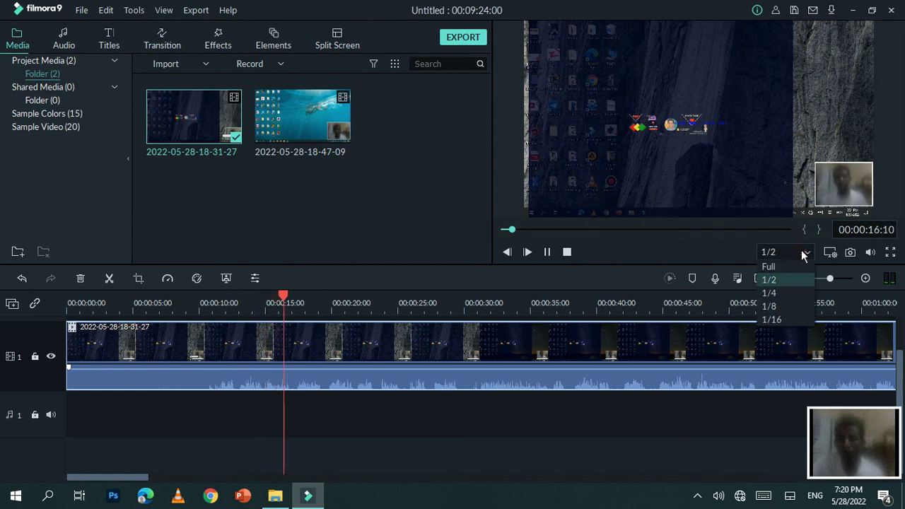
left_click(802, 253)
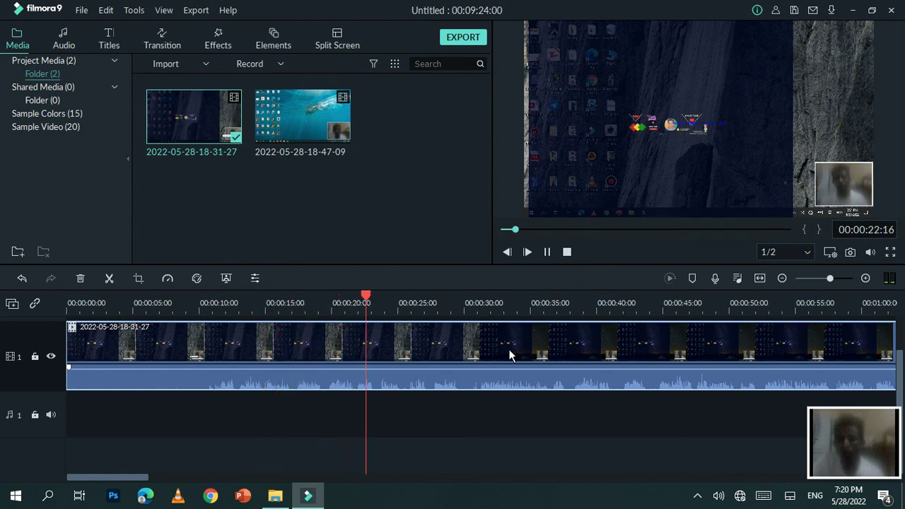
mouse_move(486, 369)
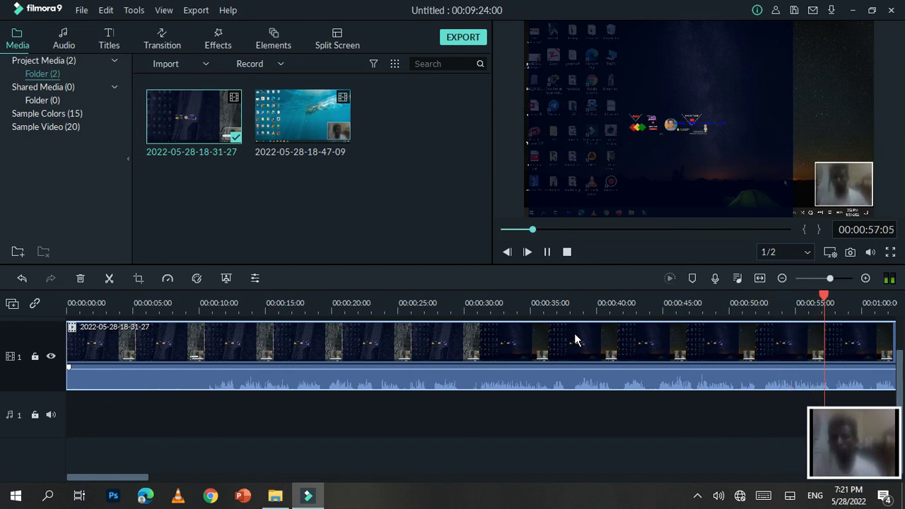
left_click(547, 252)
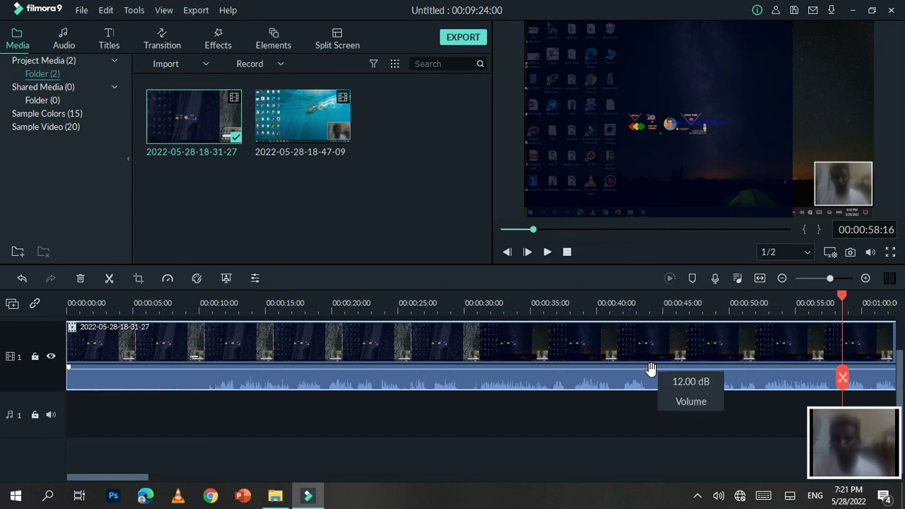
left_click_drag(843, 298, 804, 301)
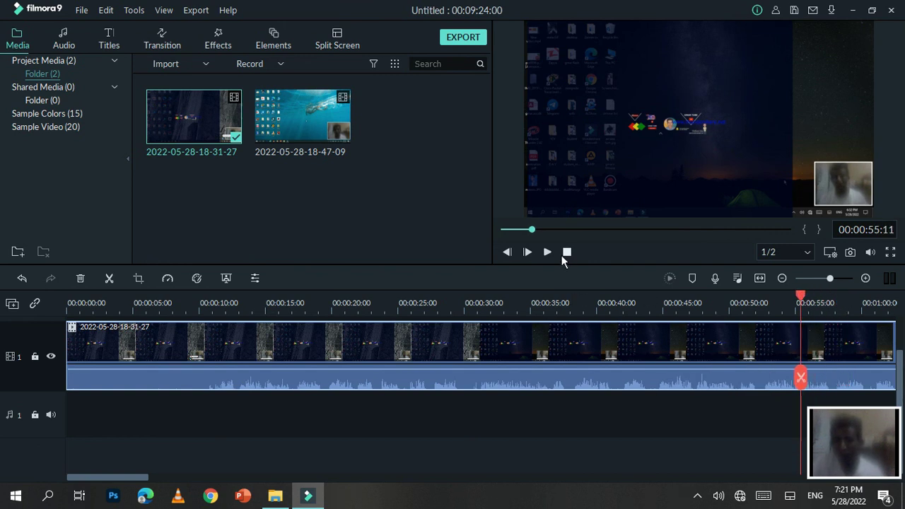
left_click(547, 251)
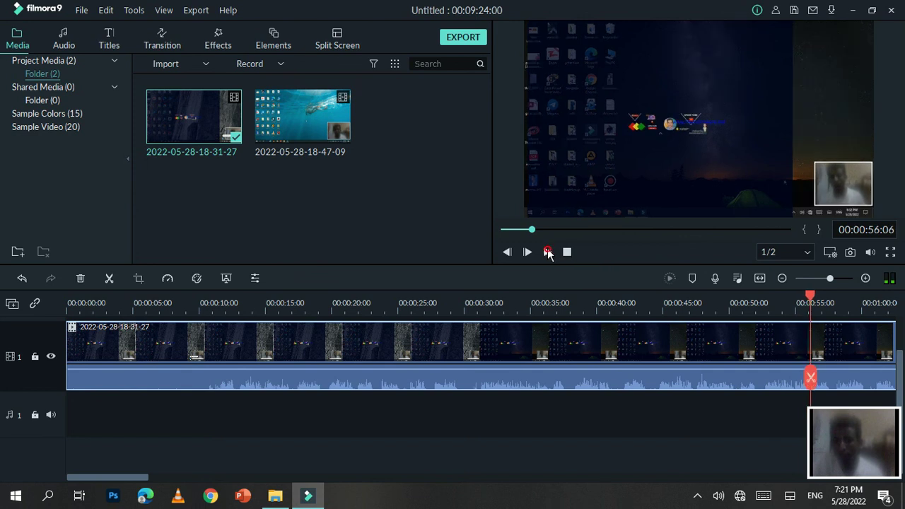
left_click_drag(811, 301, 547, 311)
left_click(548, 252)
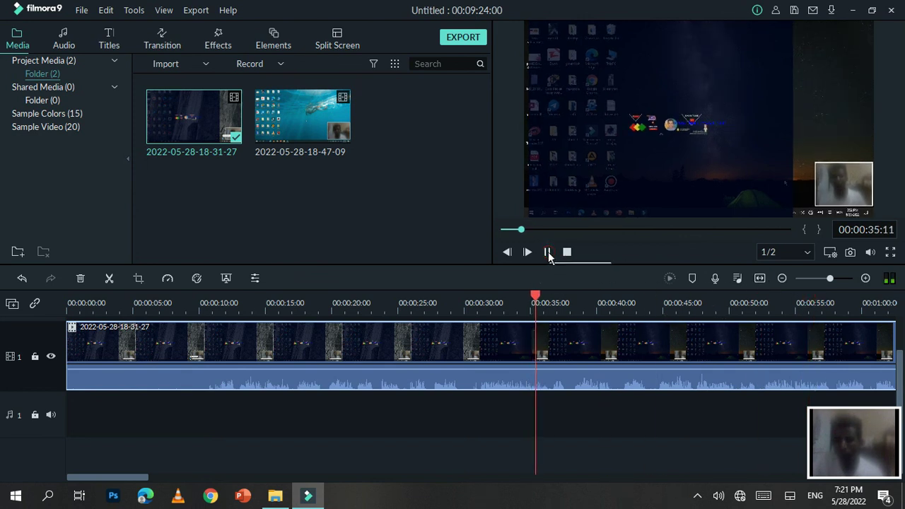
left_click(548, 252)
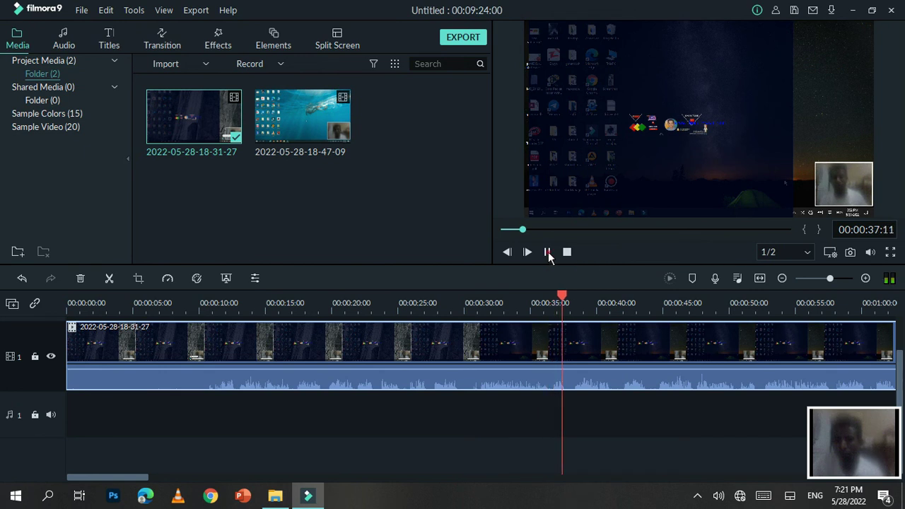
left_click_drag(564, 301, 188, 333)
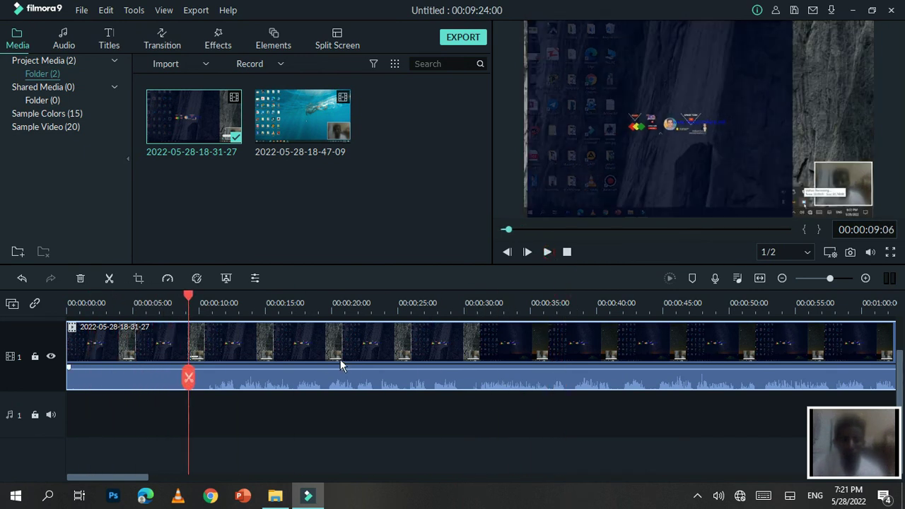
left_click(548, 253)
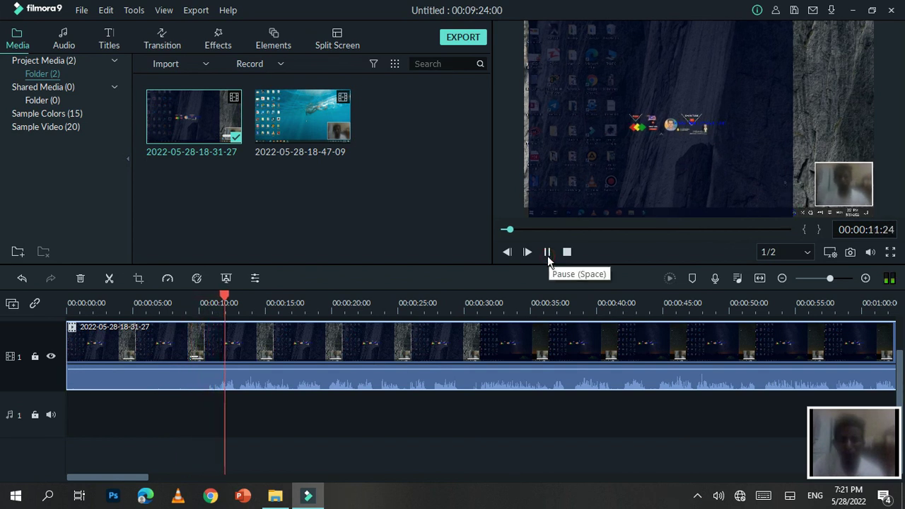
left_click(548, 253)
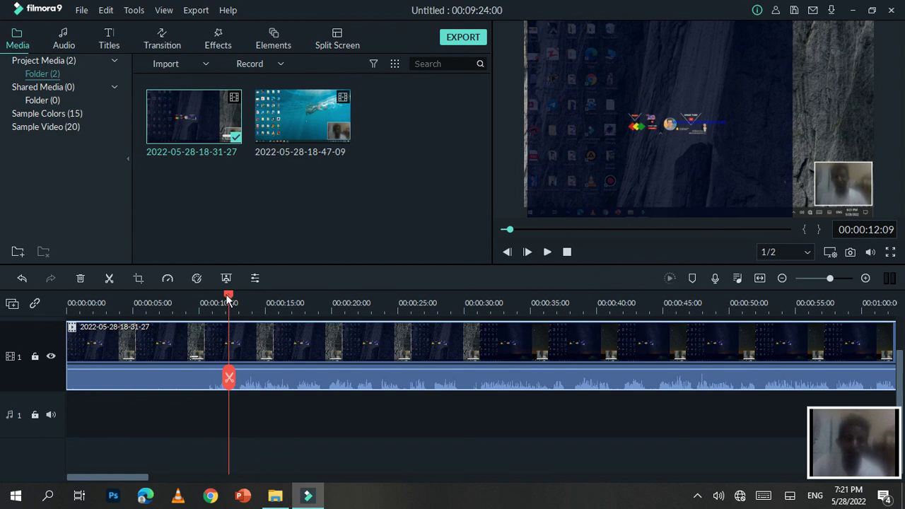
left_click_drag(228, 301, 206, 304)
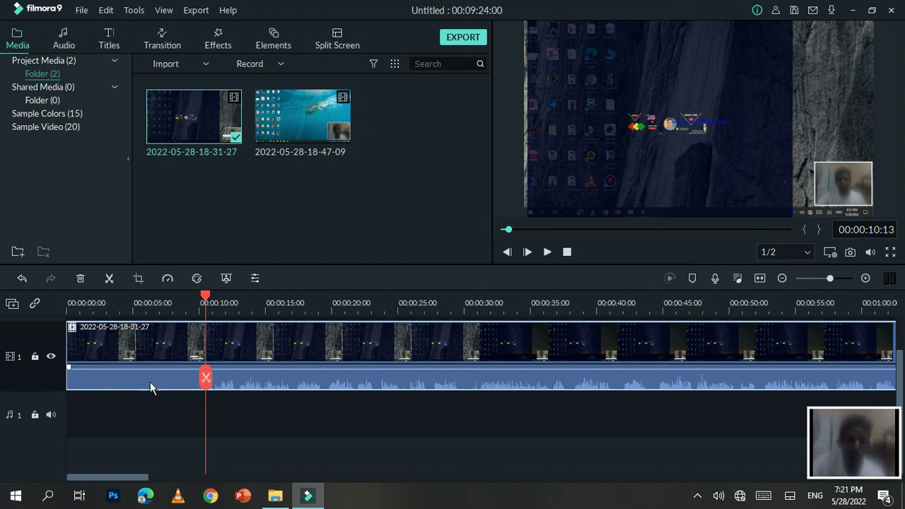
left_click(205, 378)
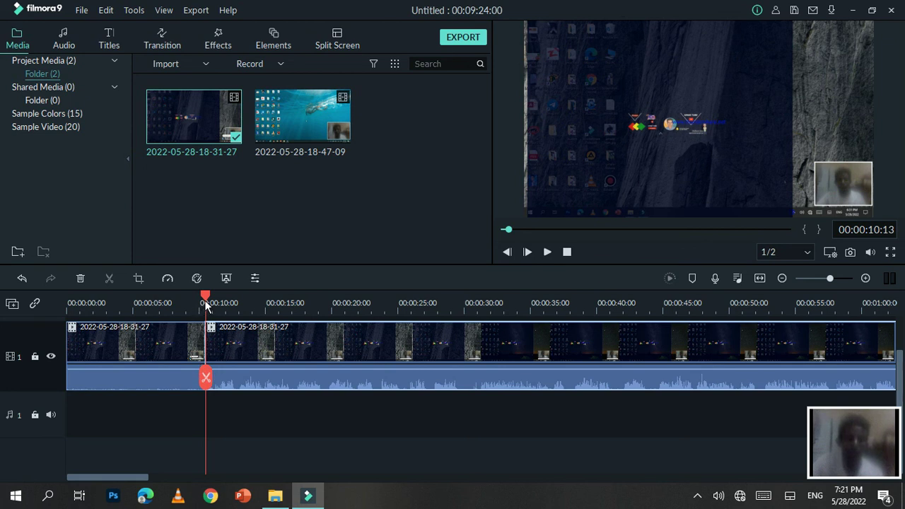
left_click_drag(206, 304, 228, 303)
left_click(148, 344)
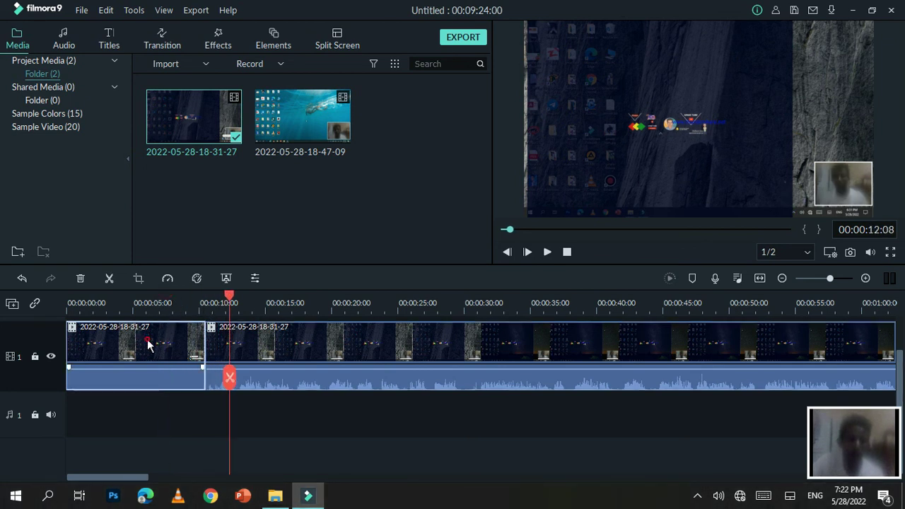
right_click(148, 344)
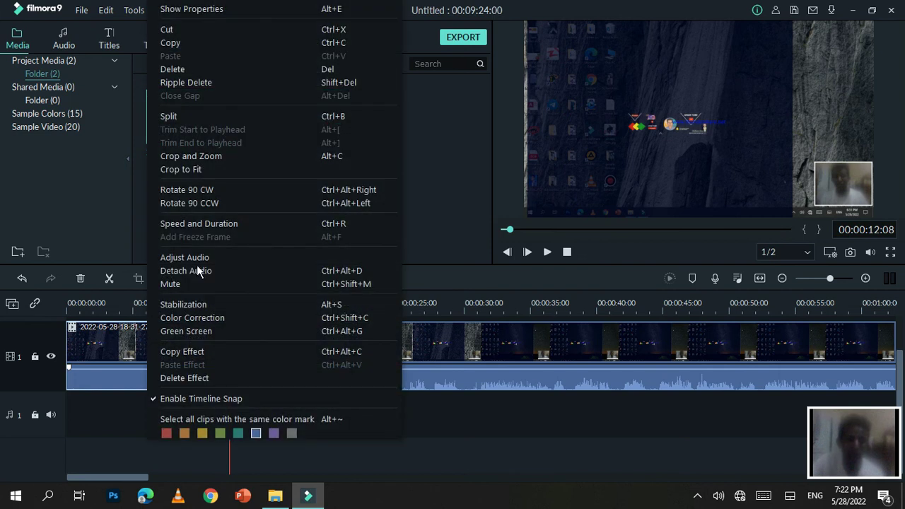
left_click(176, 82)
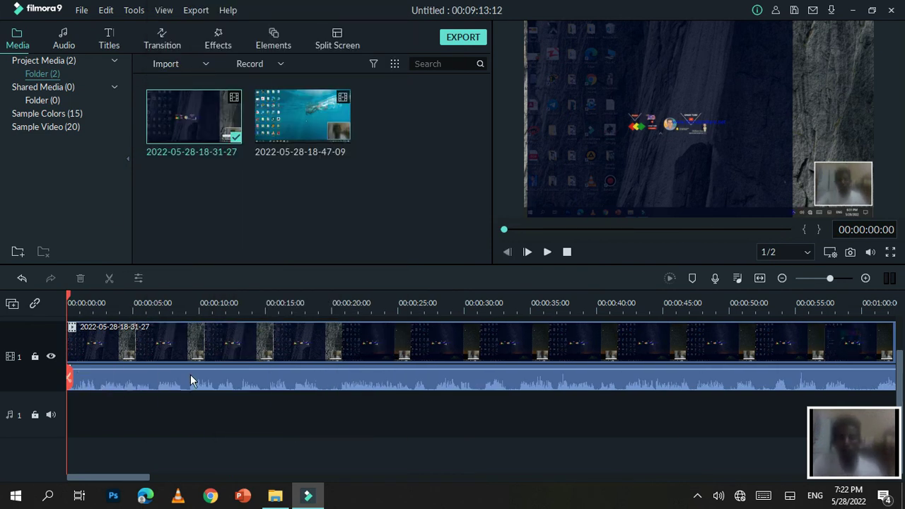
mouse_move(194, 372)
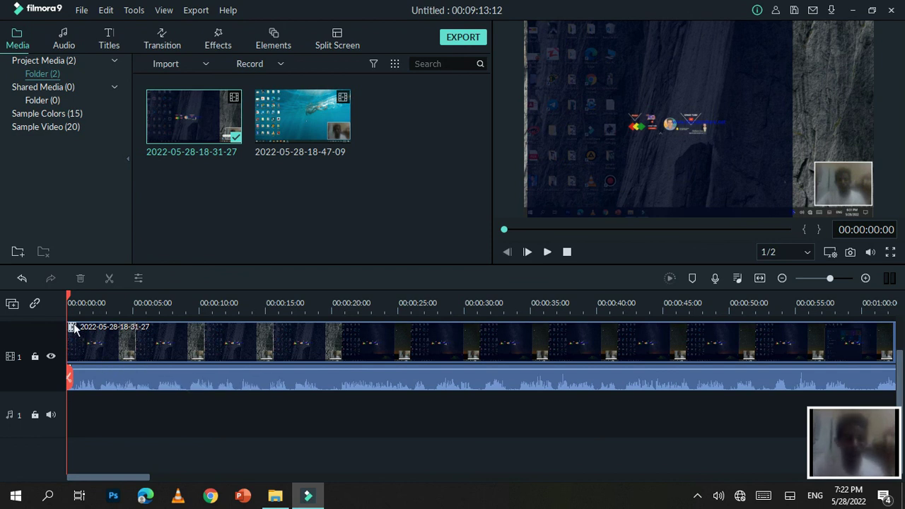
Play the trimmed clip from its start and from about 00:00:24, and skim ahead to about 00:01:48
left_click(549, 252)
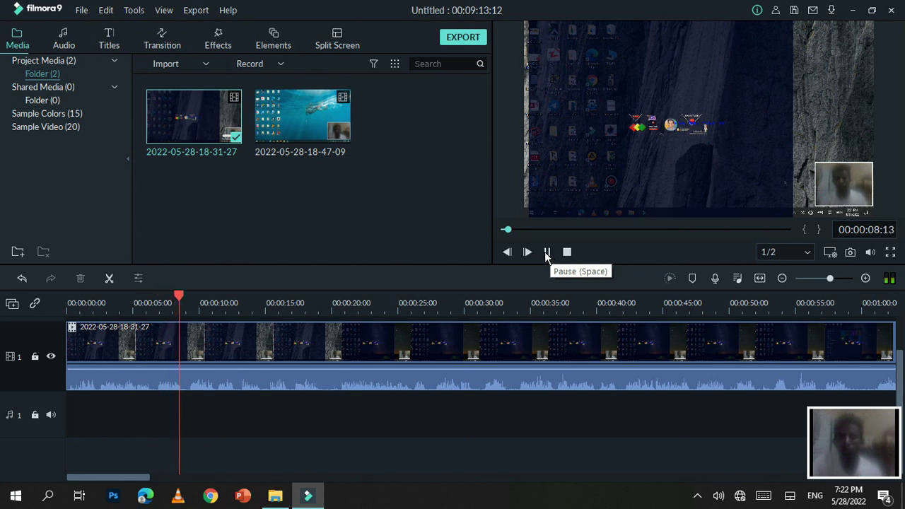
left_click(549, 254)
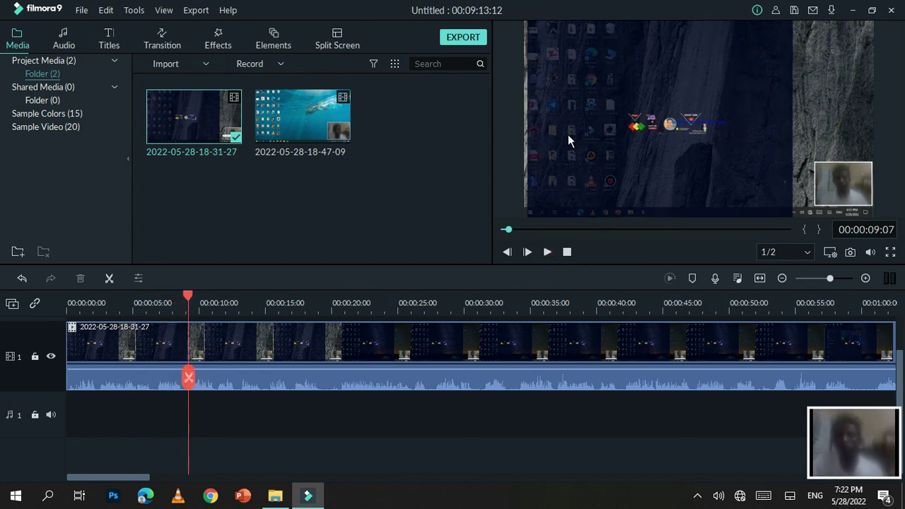
left_click_drag(188, 297, 392, 287)
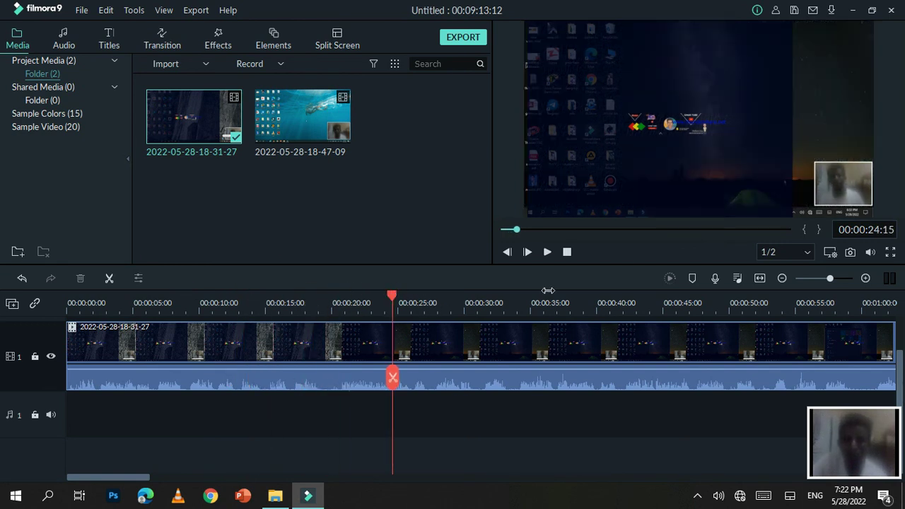
left_click(548, 253)
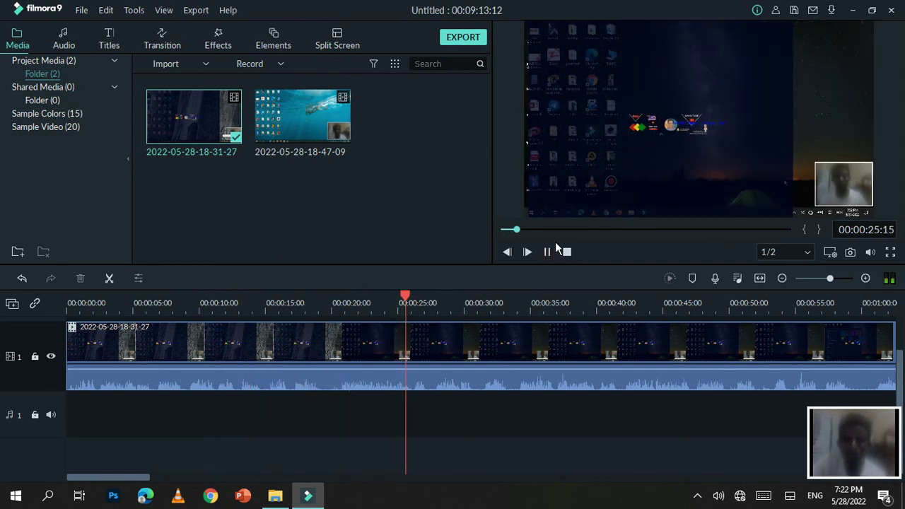
left_click(550, 253)
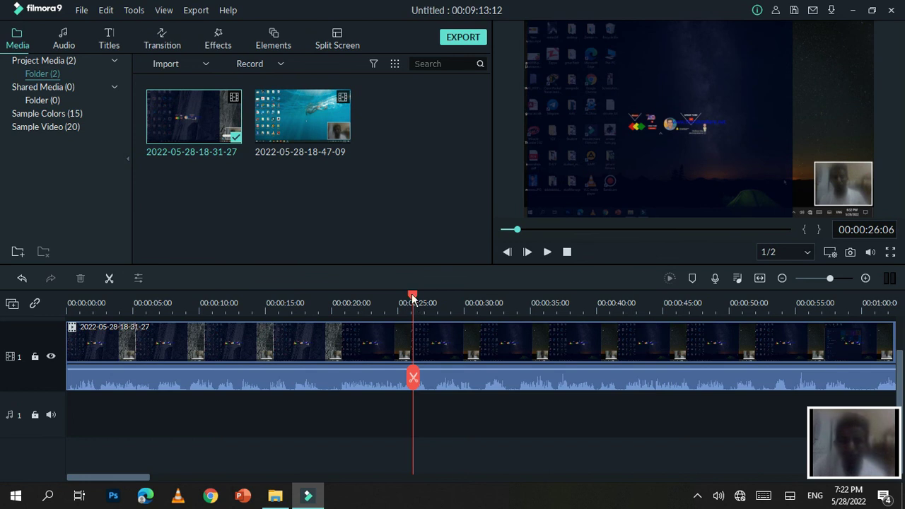
left_click(516, 303)
left_click_drag(556, 306, 889, 306)
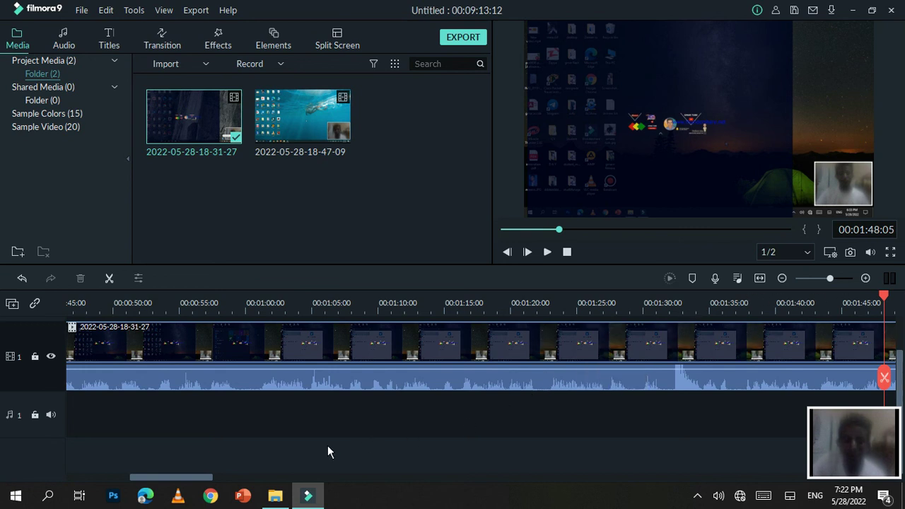
Go to the end of the clip on video track 1 and play its last seconds from about 00:09:10
left_click_drag(202, 477, 579, 434)
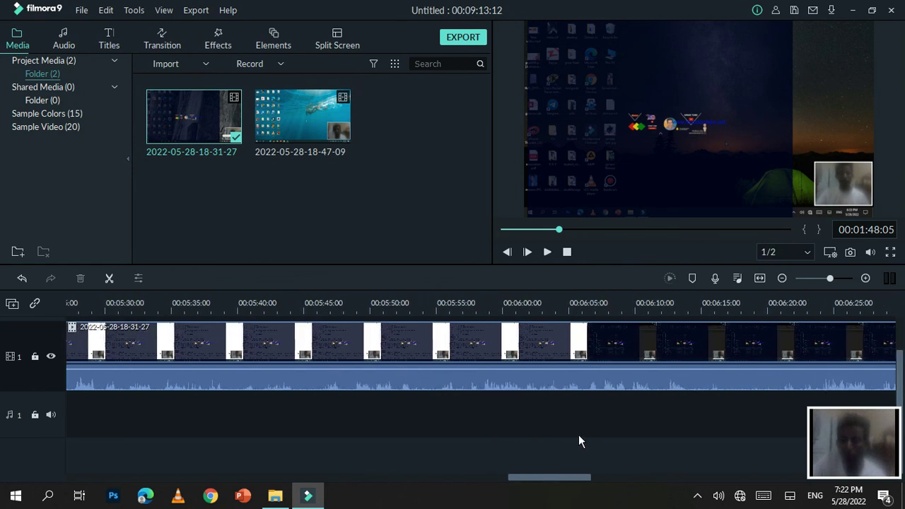
left_click_drag(579, 435, 762, 428)
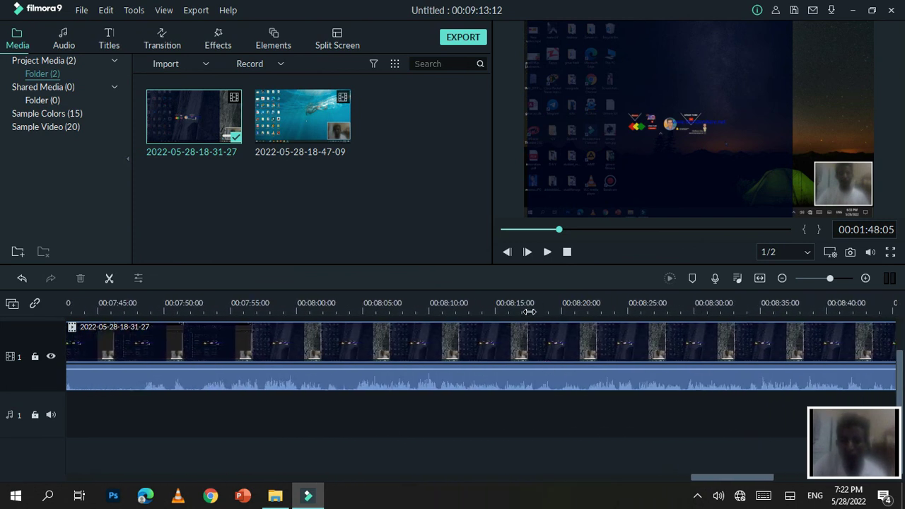
left_click_drag(531, 304, 568, 305)
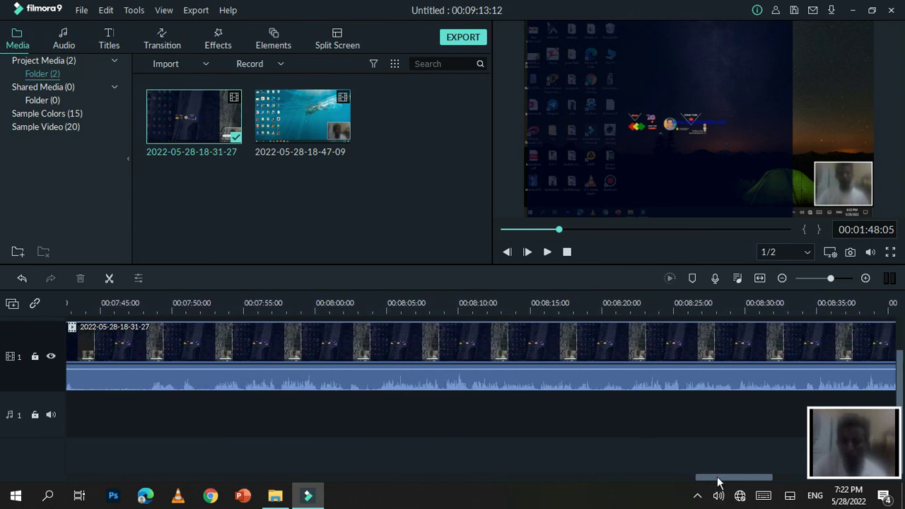
left_click_drag(717, 478, 777, 481)
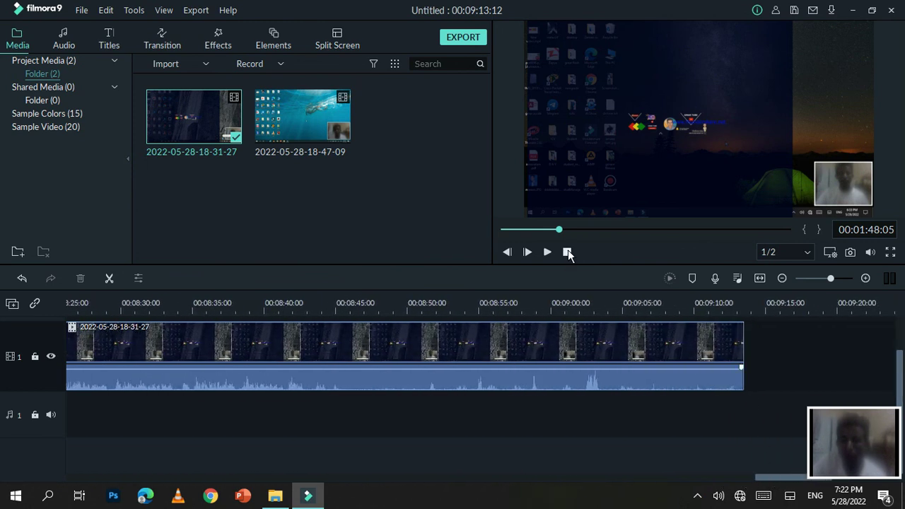
left_click(566, 229)
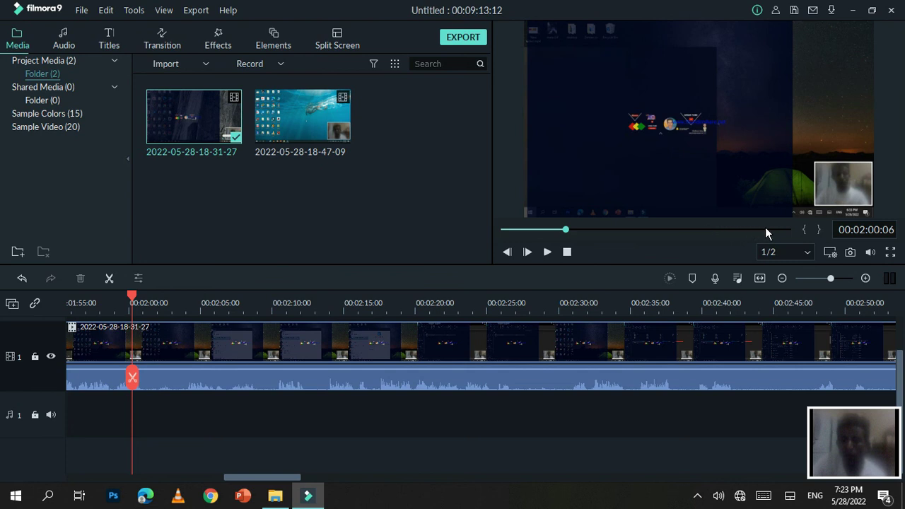
left_click(788, 229)
left_click_drag(649, 299, 598, 299)
left_click(547, 252)
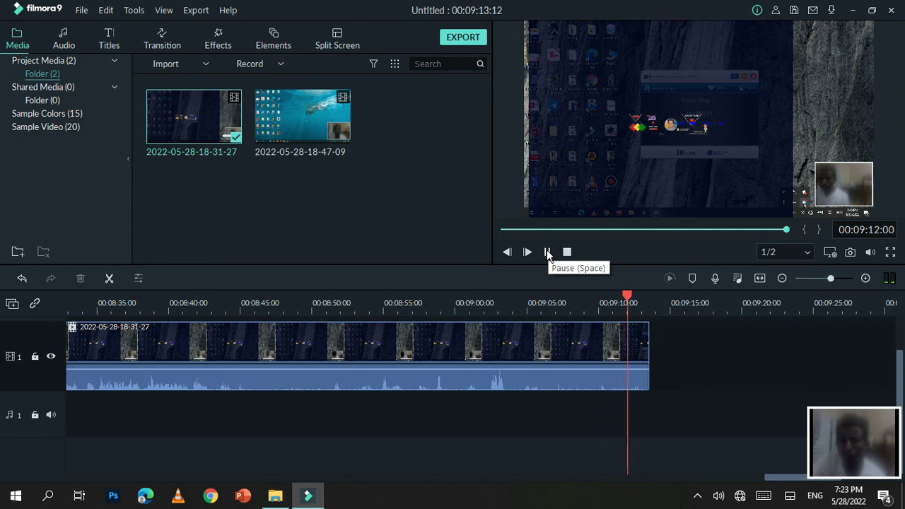
left_click(548, 252)
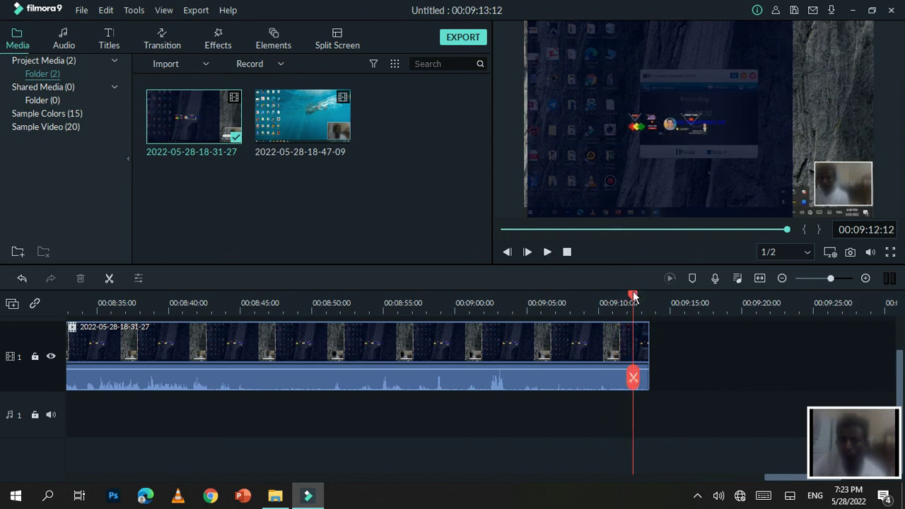
Replay the closing passage around 00:09:01 and lower the clip's audio volume directly on its waveform
left_click_drag(632, 299, 493, 302)
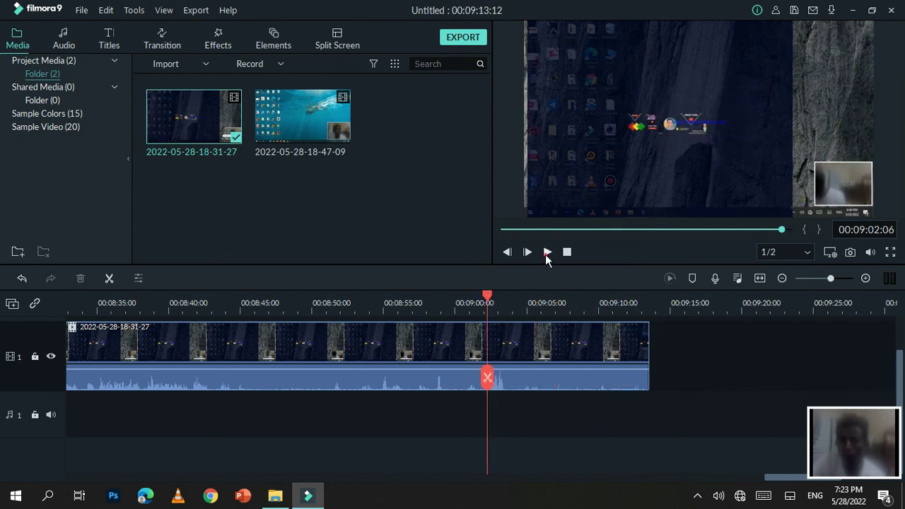
left_click(548, 253)
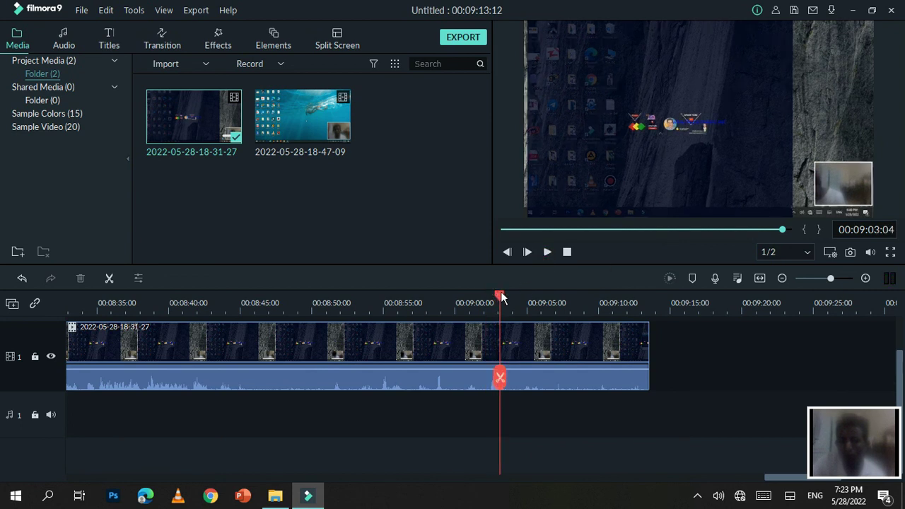
left_click_drag(502, 297, 464, 300)
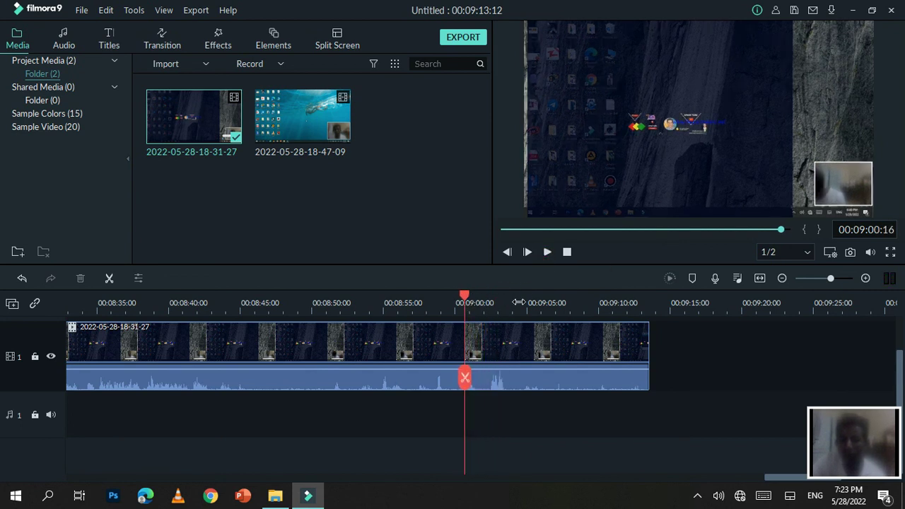
left_click_drag(559, 367, 560, 376)
left_click(546, 253)
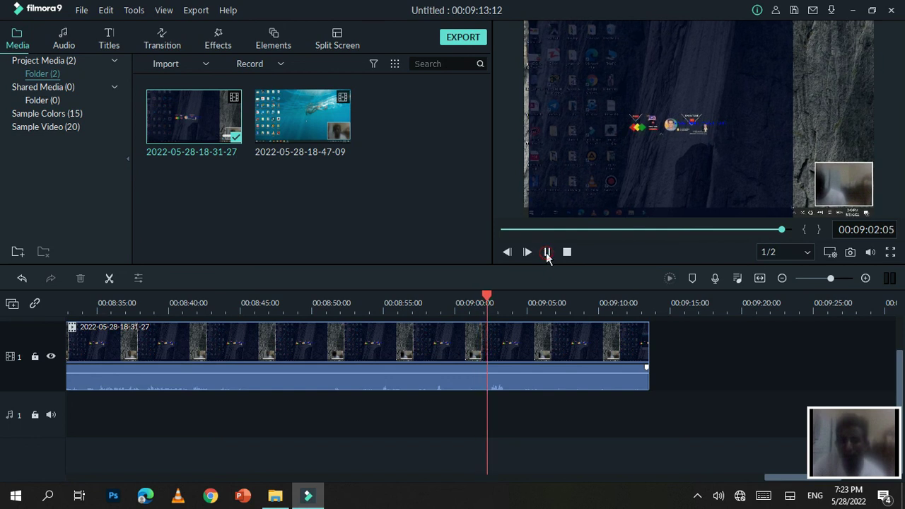
Split the clip at 00:09:01:15 and delete the unwanted segment after the cut
left_click_drag(495, 298, 480, 297)
left_click(480, 378)
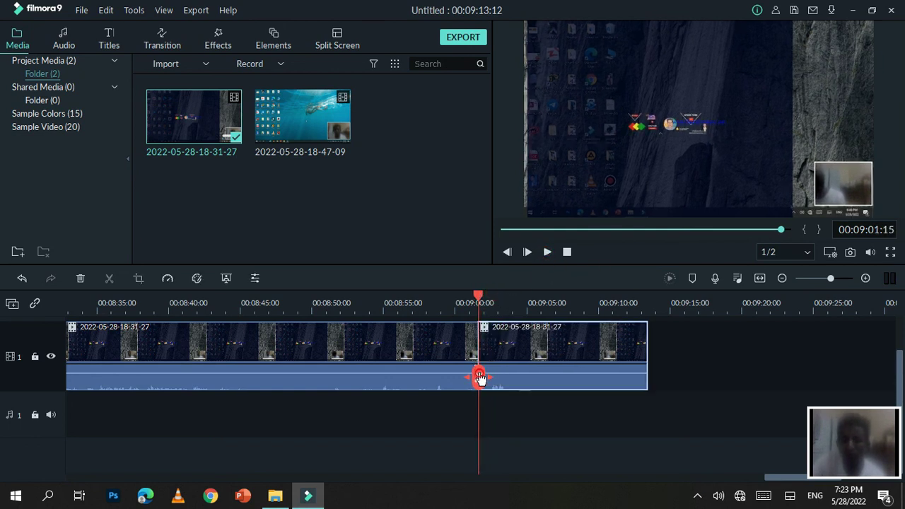
right_click(542, 339)
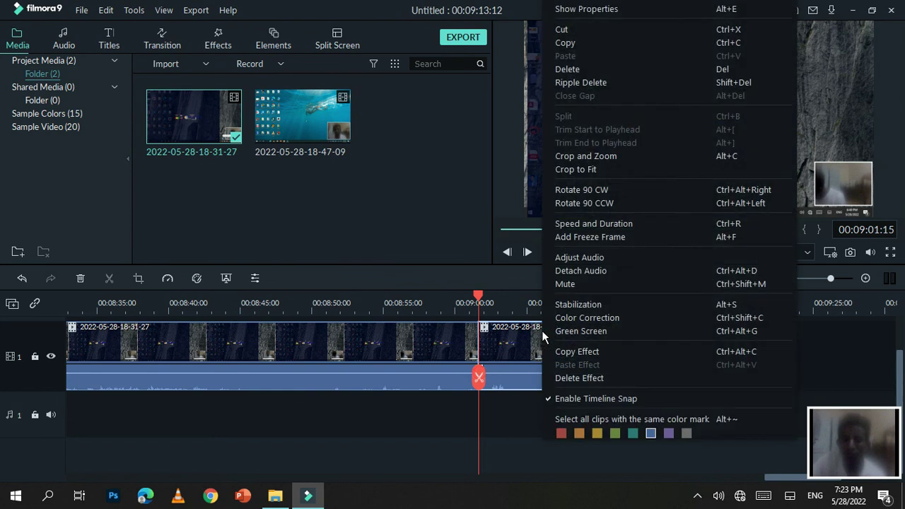
left_click(576, 70)
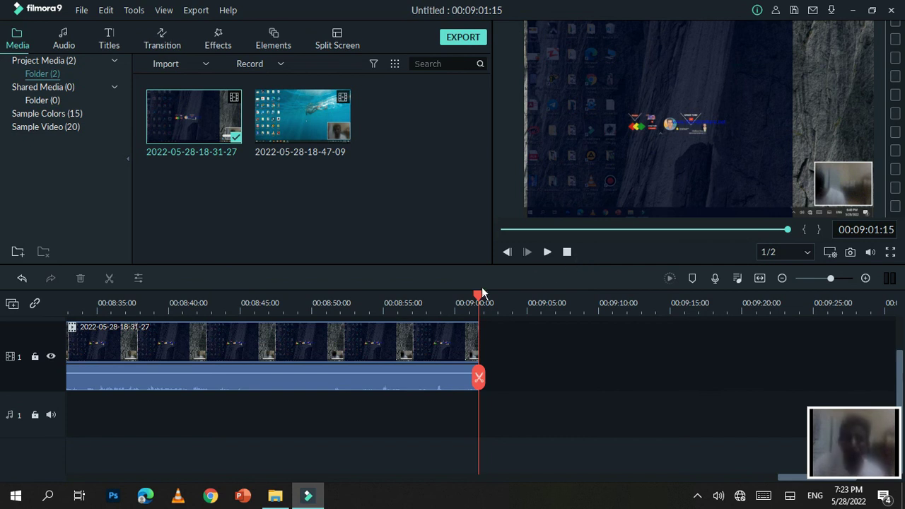
Move the playhead back to 00:08:58:10 and dismiss the virus and threat protection notification
left_click_drag(480, 300, 432, 303)
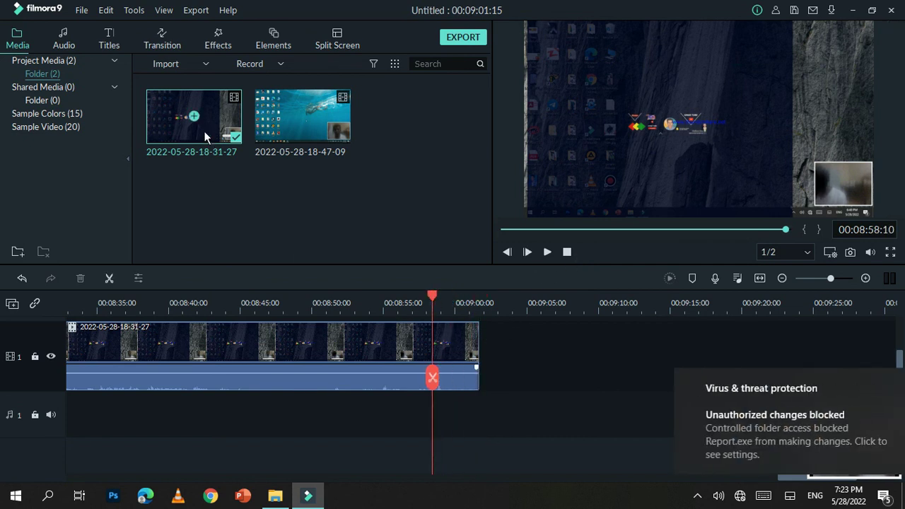
left_click(880, 380)
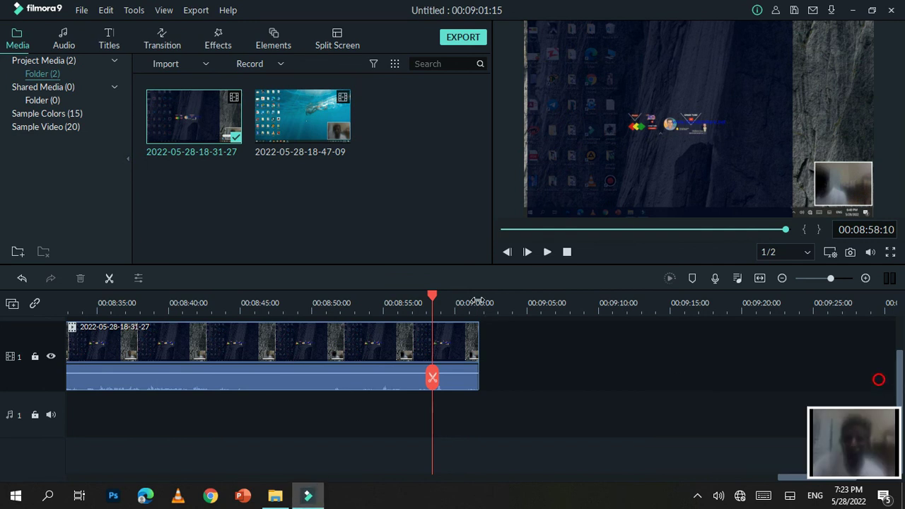
mouse_move(179, 121)
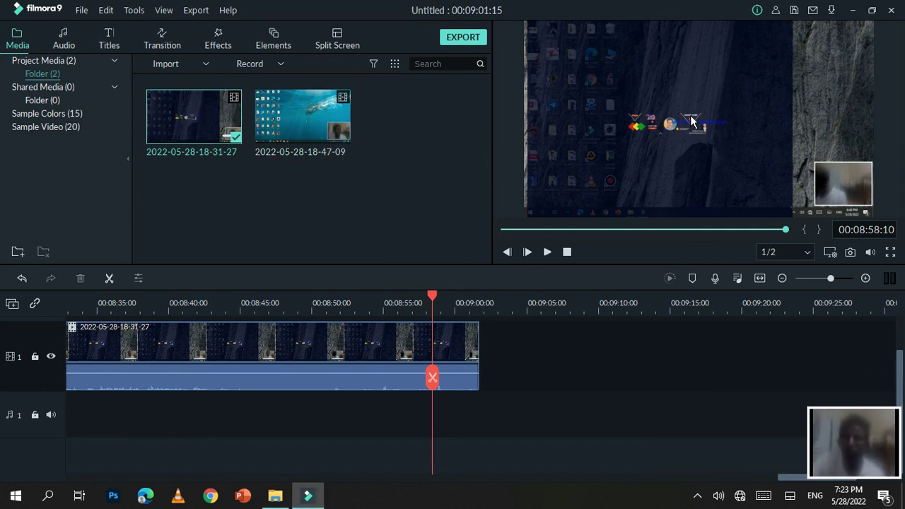
Browse the included title templates and preview Opener 20, New LowerThirds 22, Title 16 and New Opener 6
left_click(108, 43)
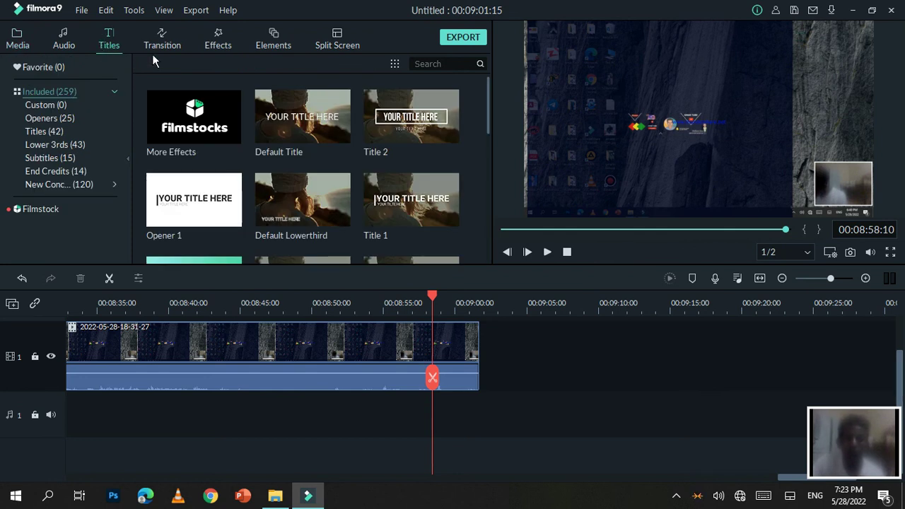
scroll(293, 152, "down", 3)
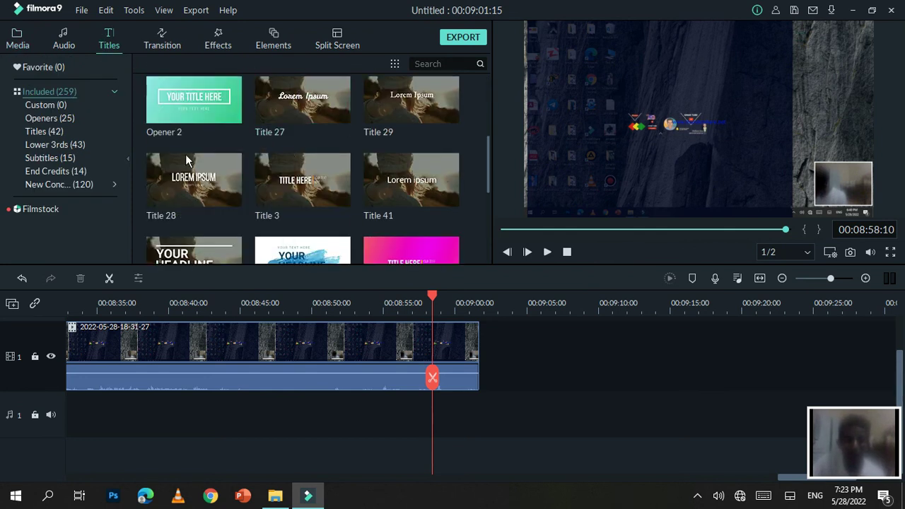
scroll(279, 182, "down", 5)
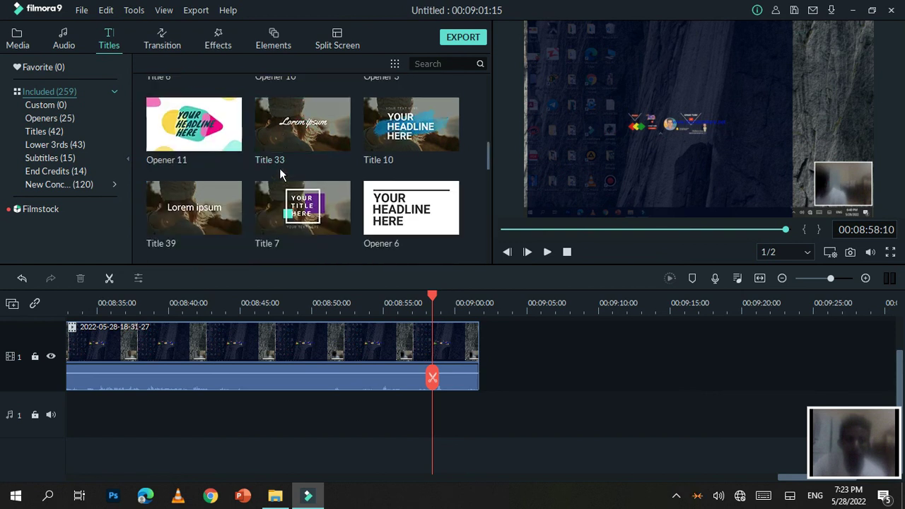
scroll(283, 176, "down", 3)
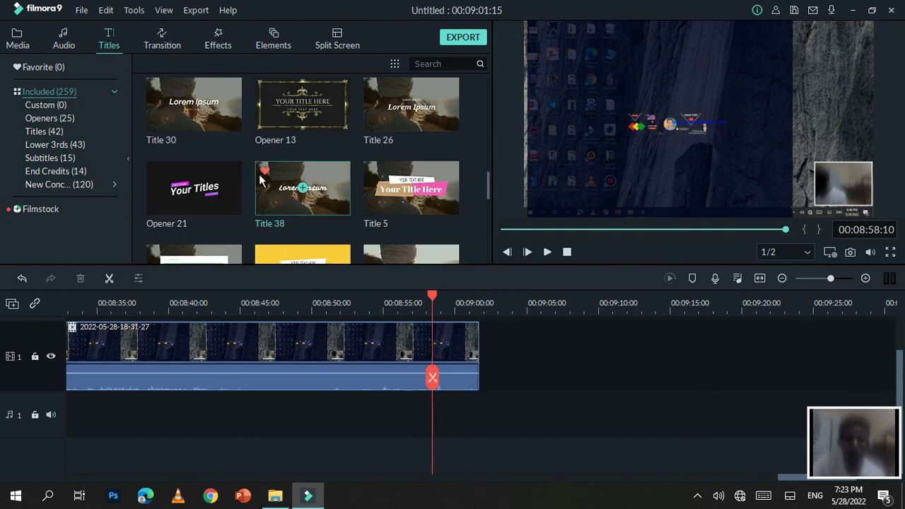
scroll(309, 184, "down", 8)
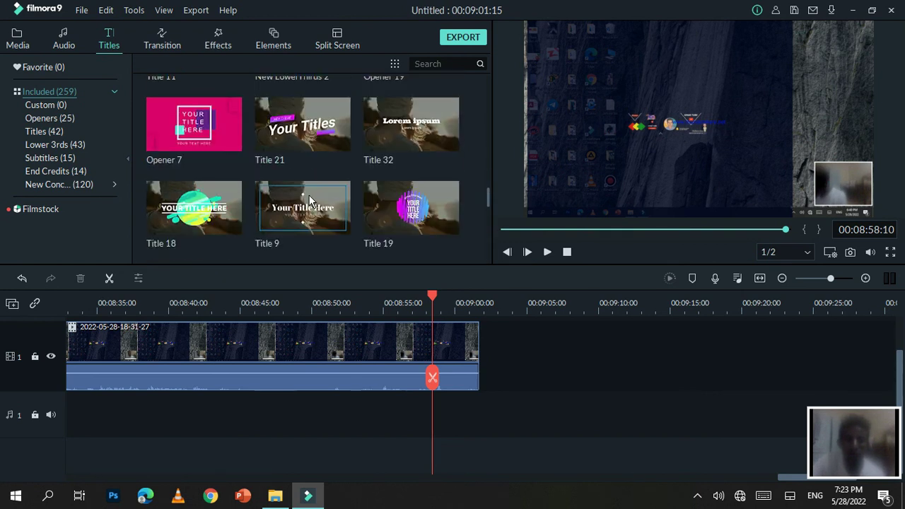
scroll(346, 212, "down", 3)
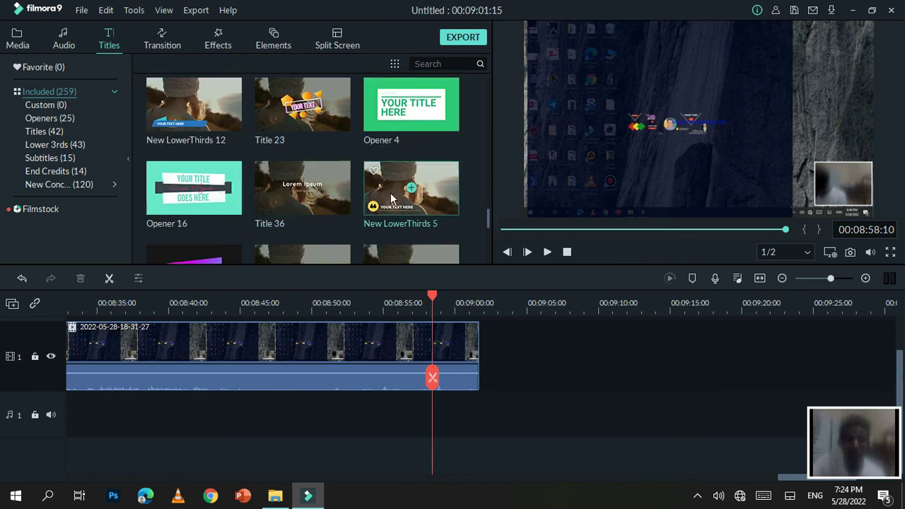
scroll(357, 209, "down", 3)
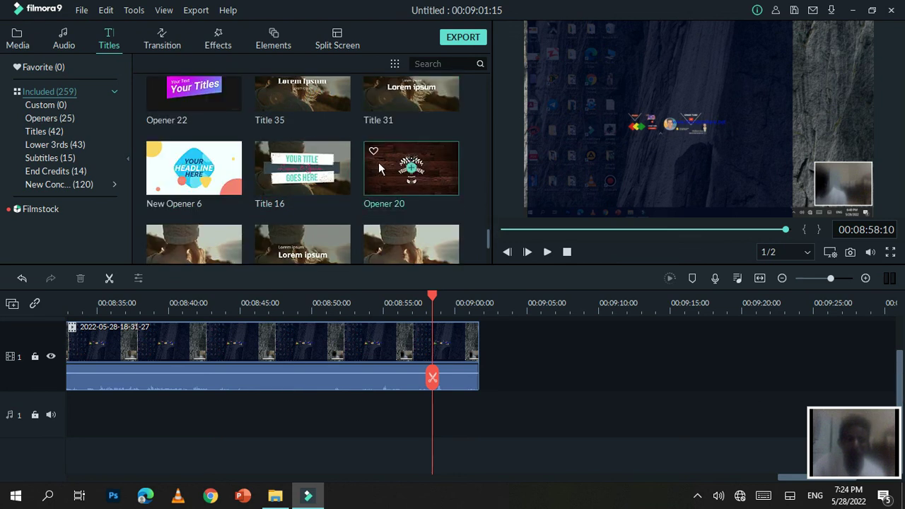
left_click(380, 169)
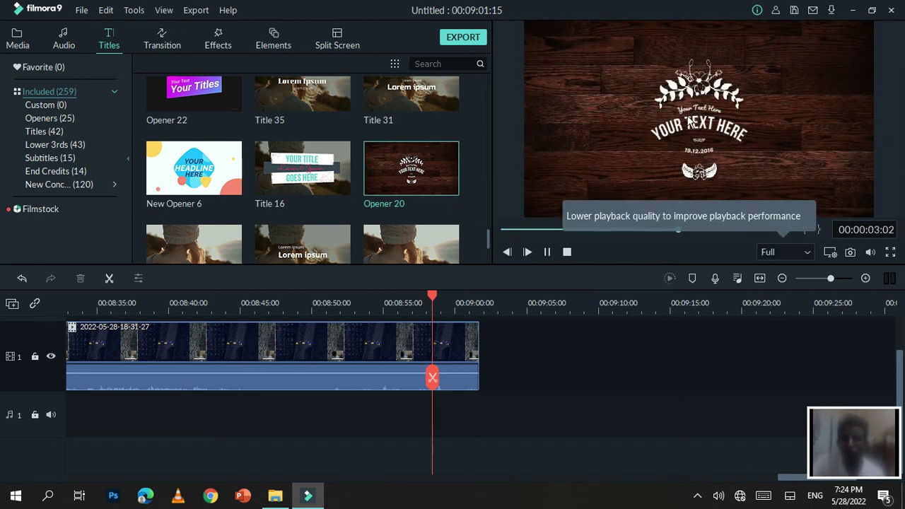
left_click(402, 239)
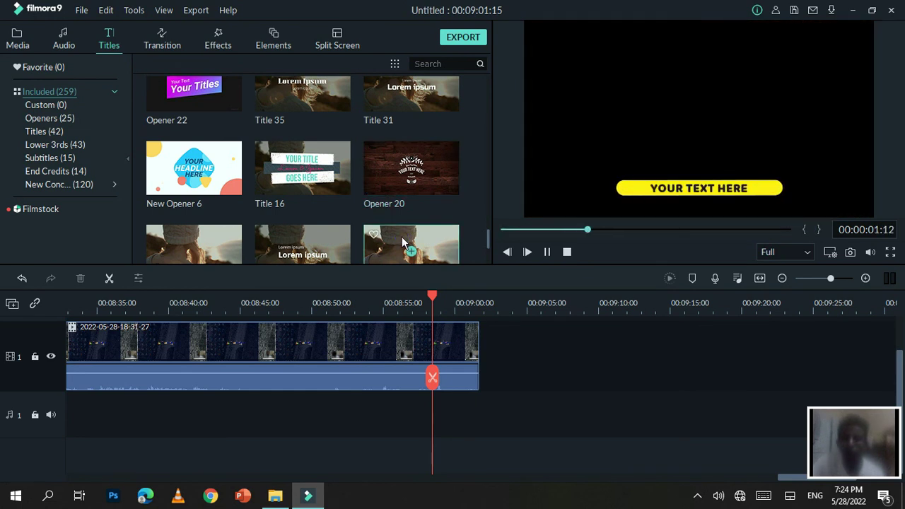
left_click(314, 162)
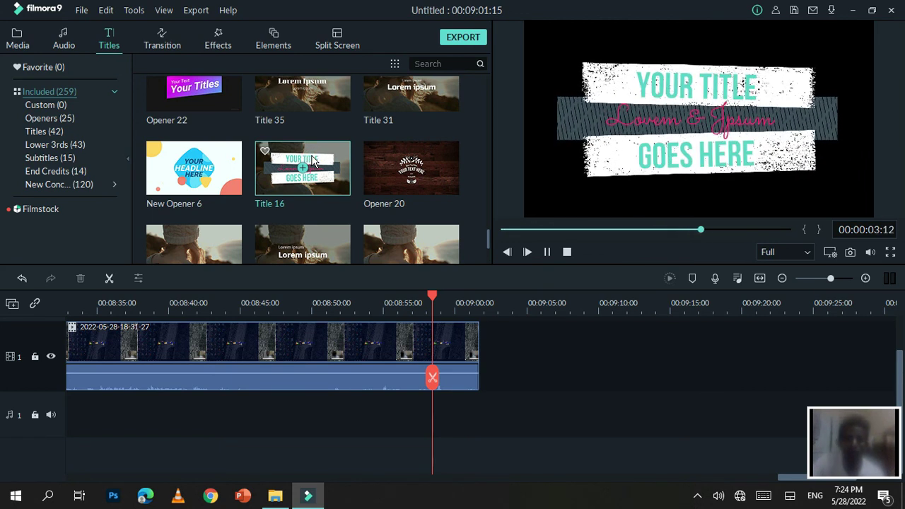
left_click(225, 172)
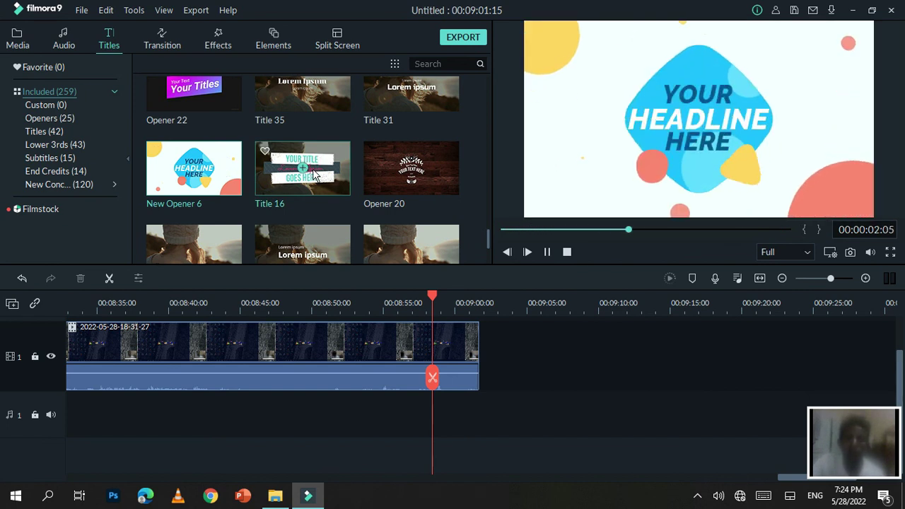
Look through the remaining included titles to the end of the collection and return to the openers around Opener 14 and Opener 8
scroll(304, 170, "down", 5)
scroll(317, 182, "up", 10)
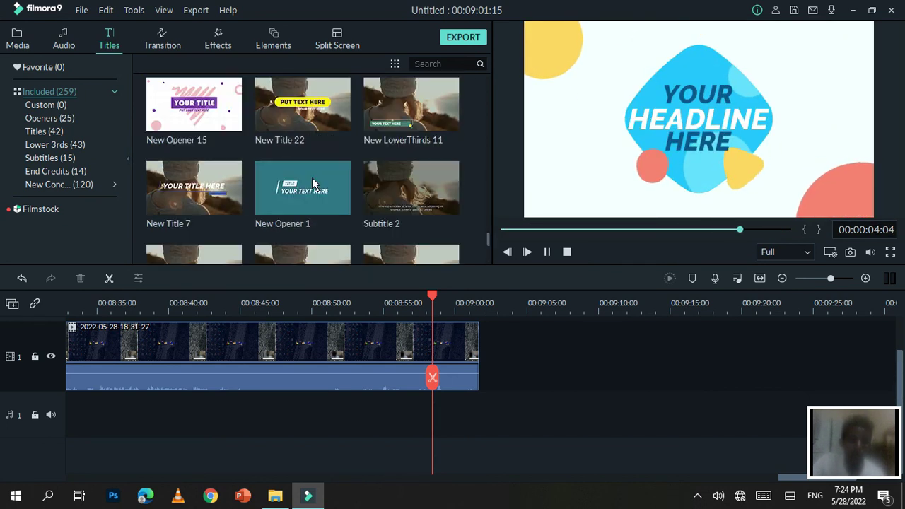
scroll(375, 187, "down", 2)
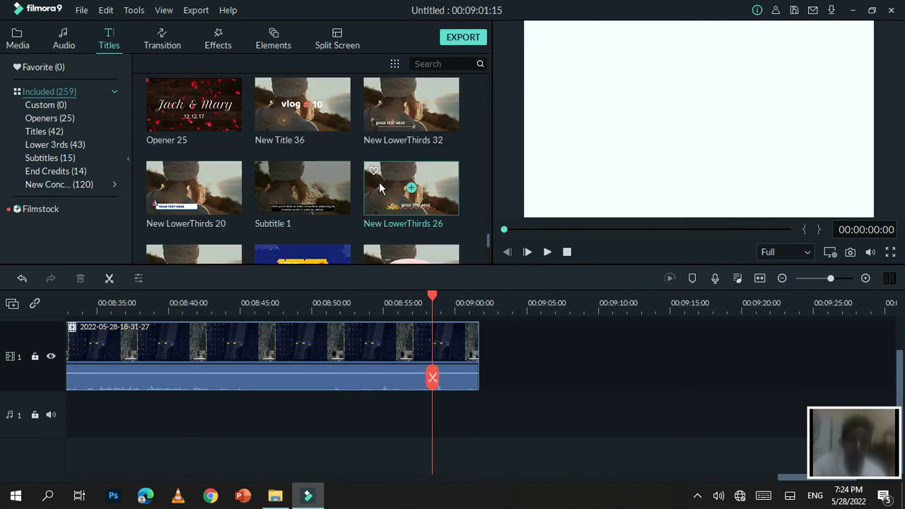
scroll(375, 198, "down", 2)
scroll(347, 211, "down", 2)
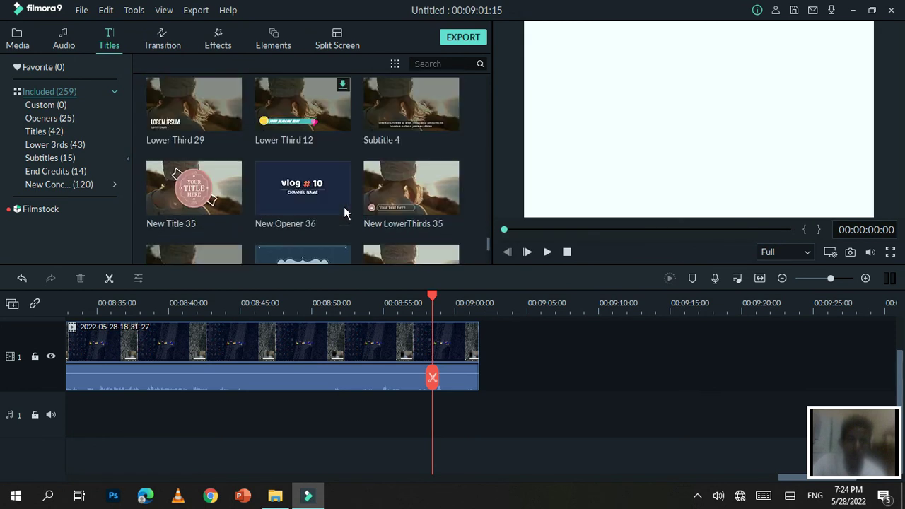
scroll(380, 203, "down", 8)
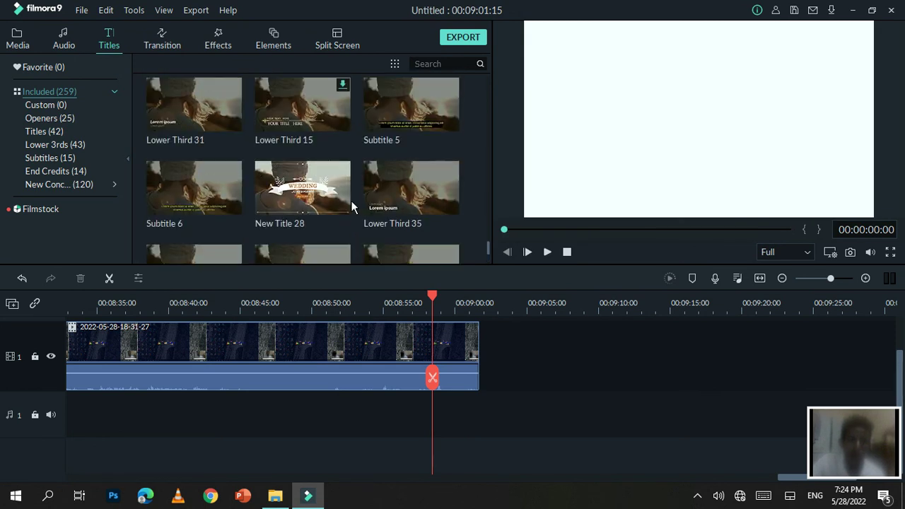
scroll(379, 203, "down", 5)
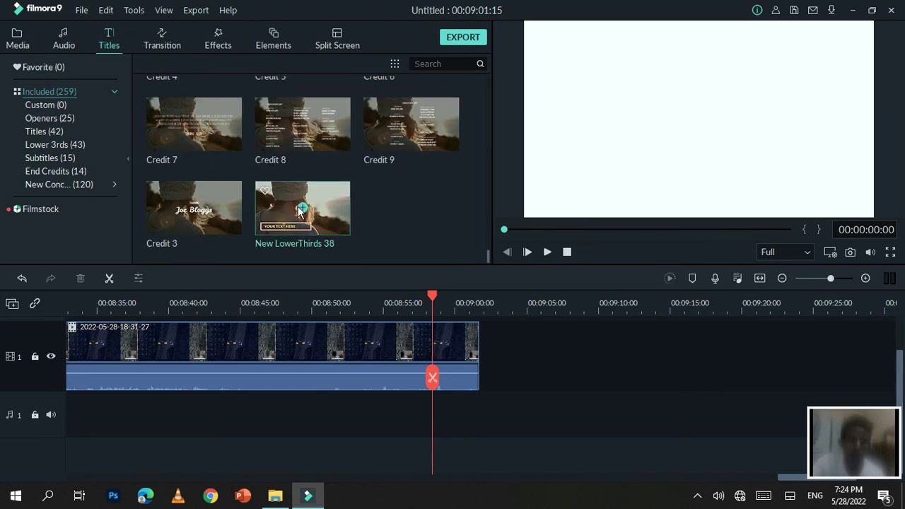
scroll(256, 211, "up", 6)
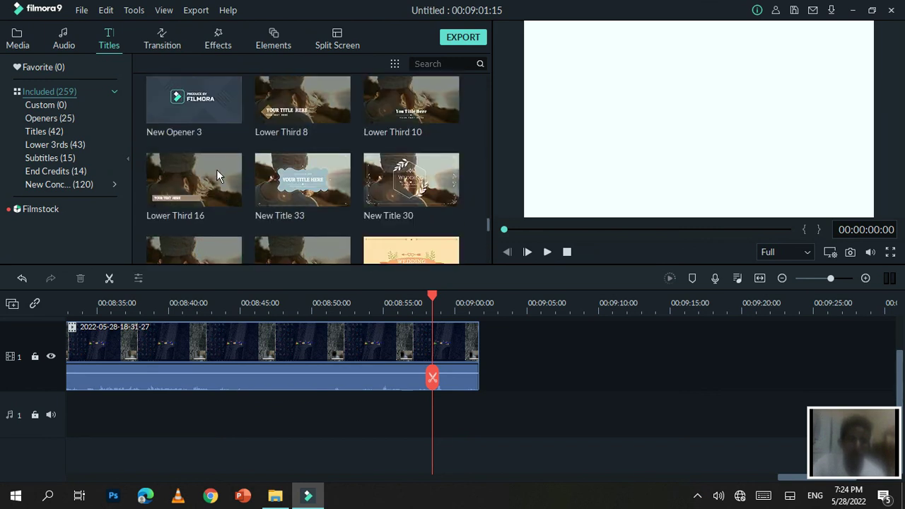
scroll(335, 173, "up", 5)
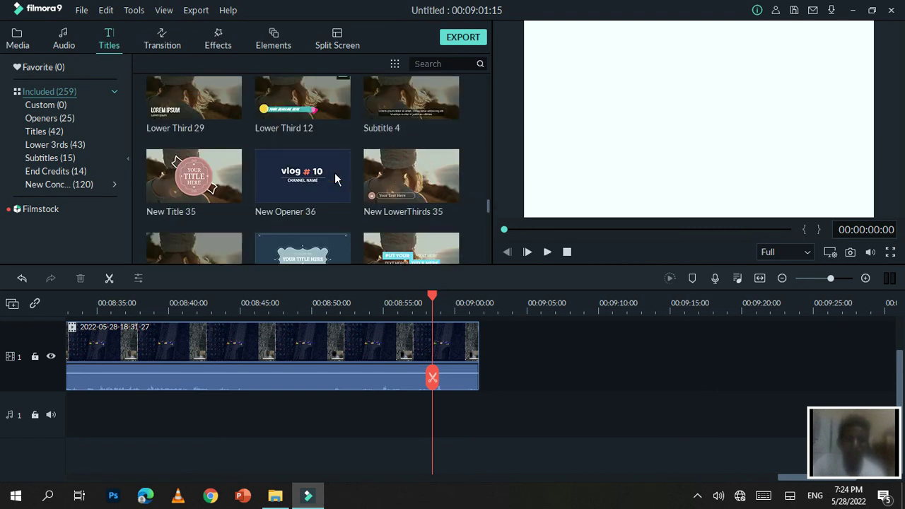
scroll(335, 179, "up", 8)
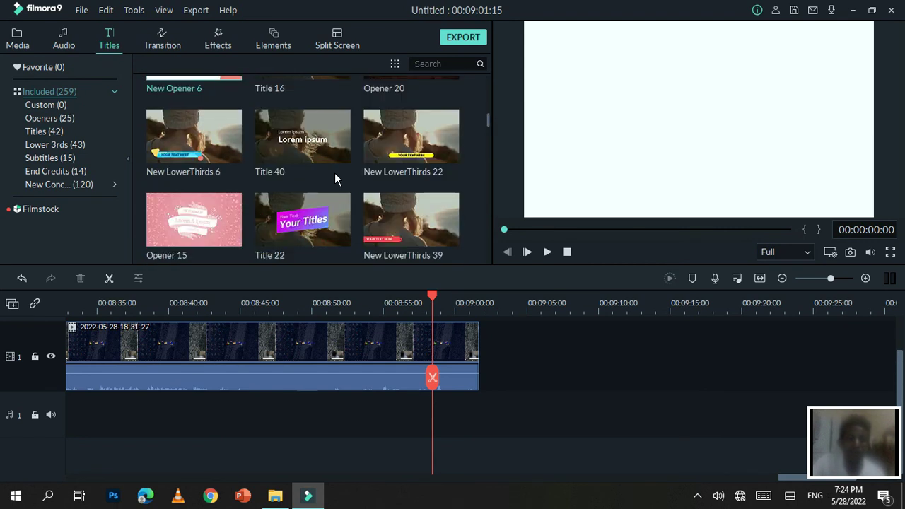
scroll(295, 187, "down", 2)
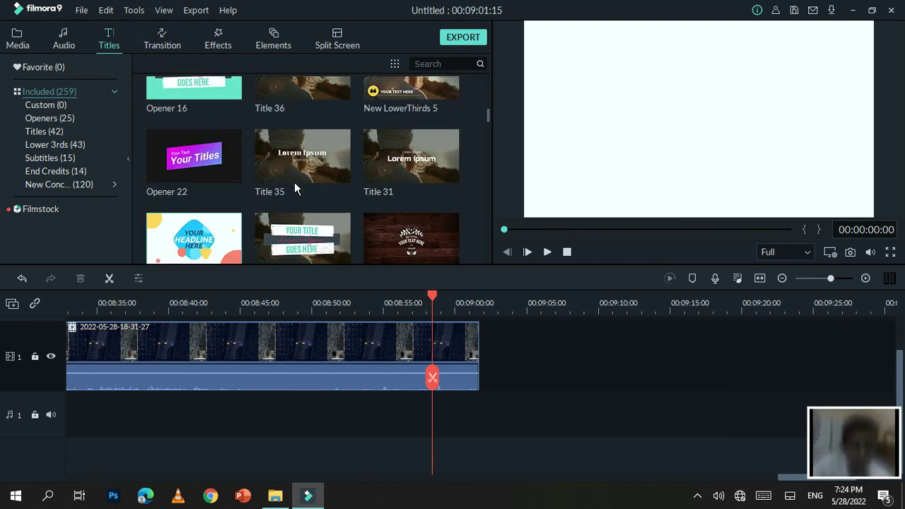
scroll(318, 185, "down", 2)
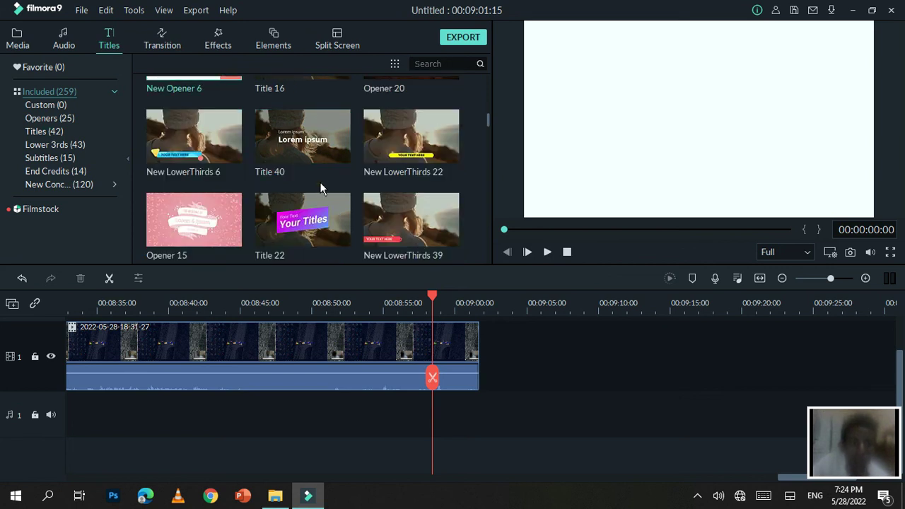
scroll(319, 183, "down", 2)
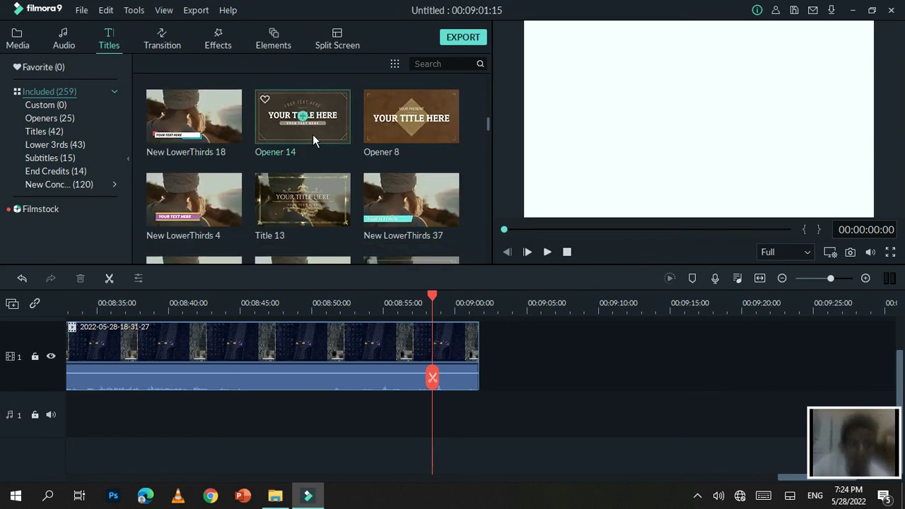
left_click(391, 121)
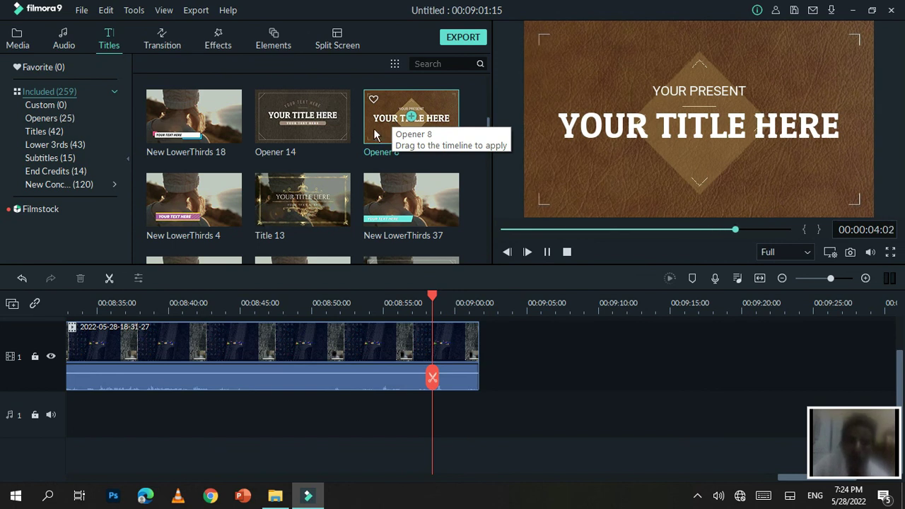
left_click_drag(382, 137, 519, 358)
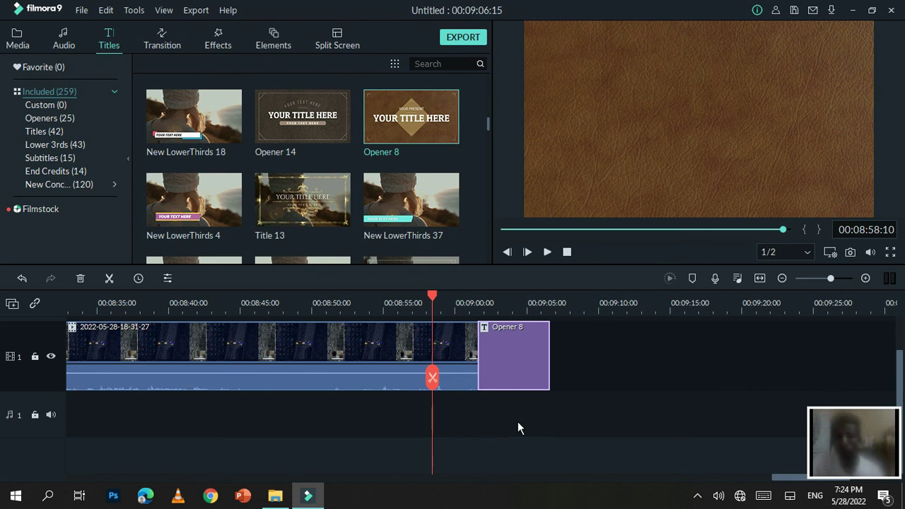
left_click(520, 361)
left_click(519, 360)
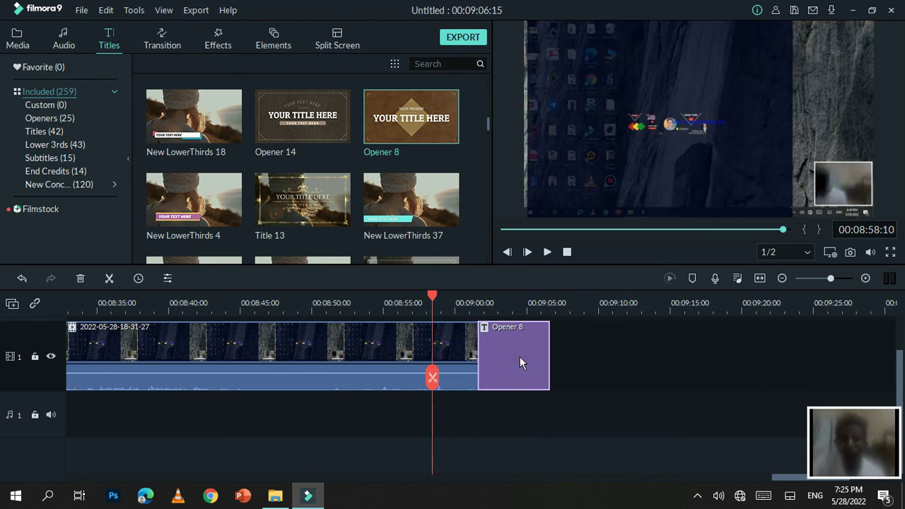
Open the Opener 8 title in advanced text editing and replace its YOUR PRESENT text with "after" and a space
double_click(520, 357)
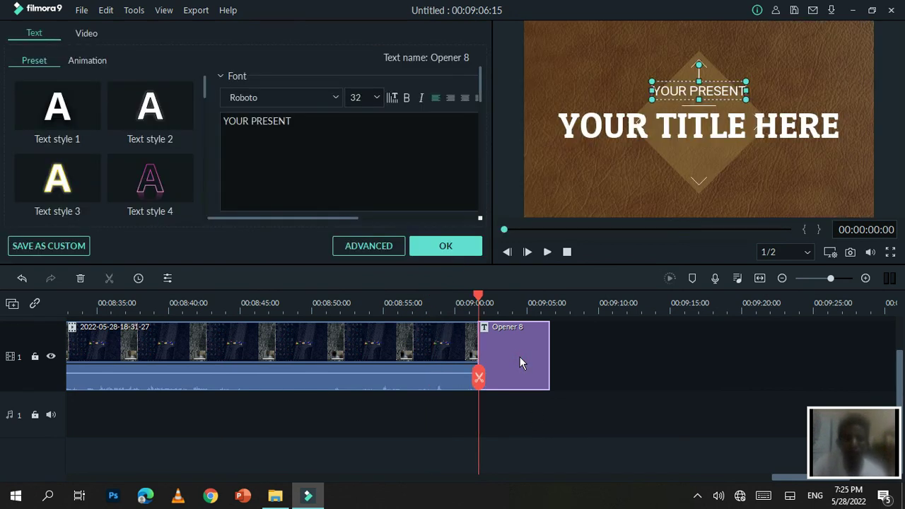
left_click(369, 247)
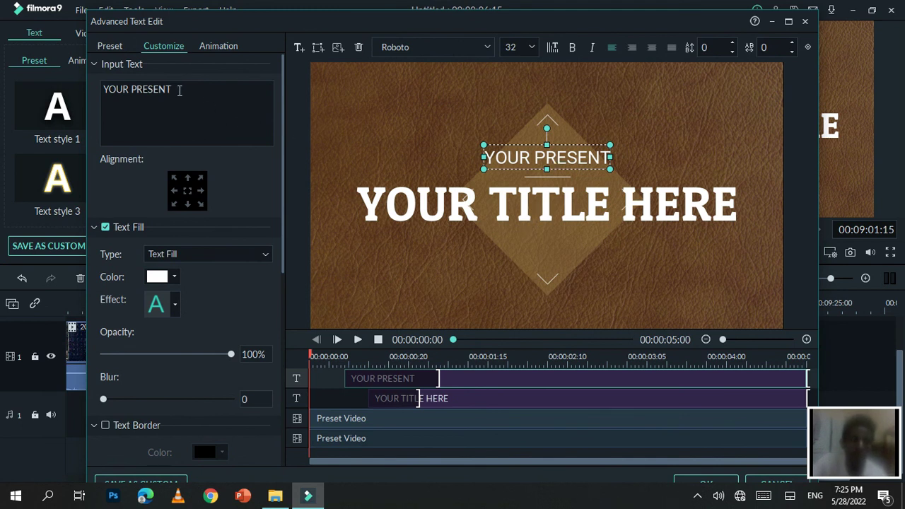
triple_click(179, 91)
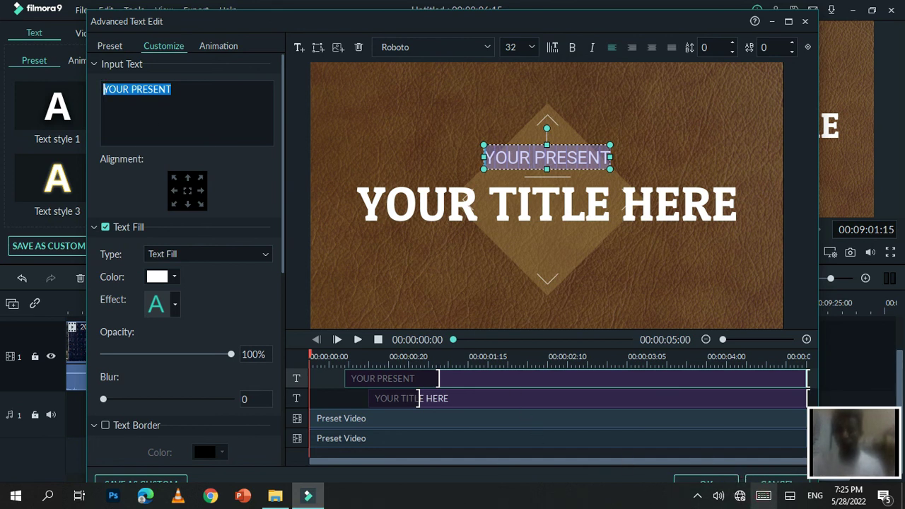
left_click(774, 501)
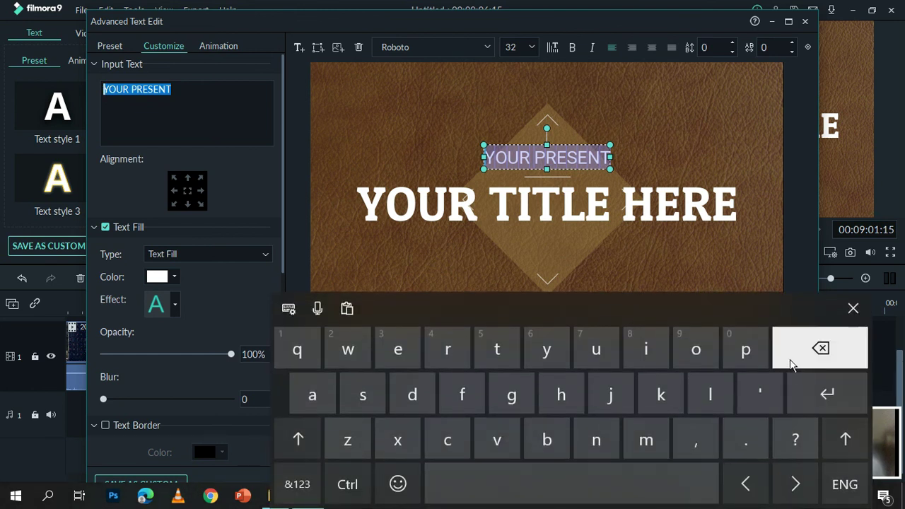
left_click_drag(728, 317, 654, 317)
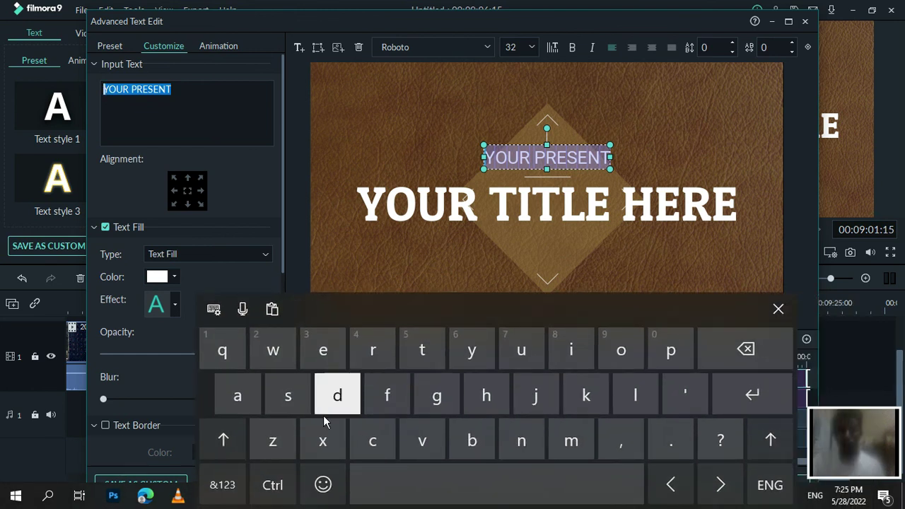
left_click(243, 399)
left_click(418, 348)
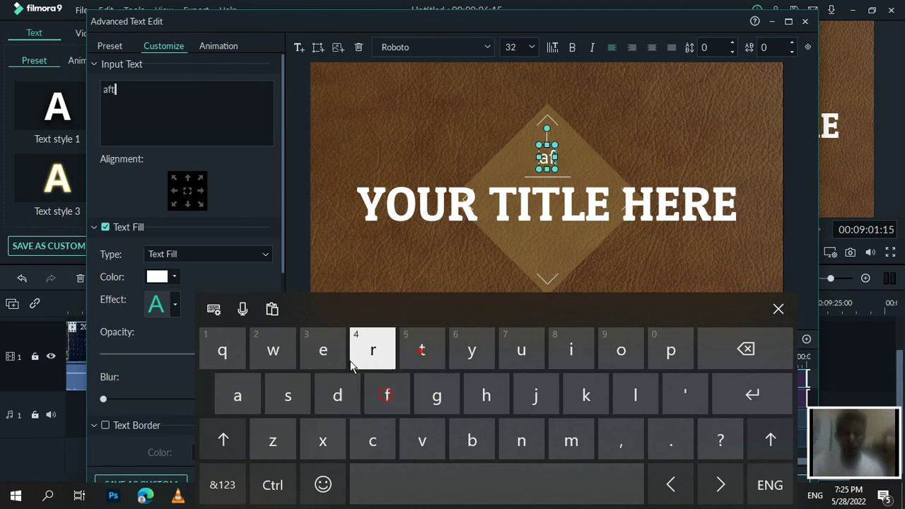
left_click(329, 348)
left_click(374, 355)
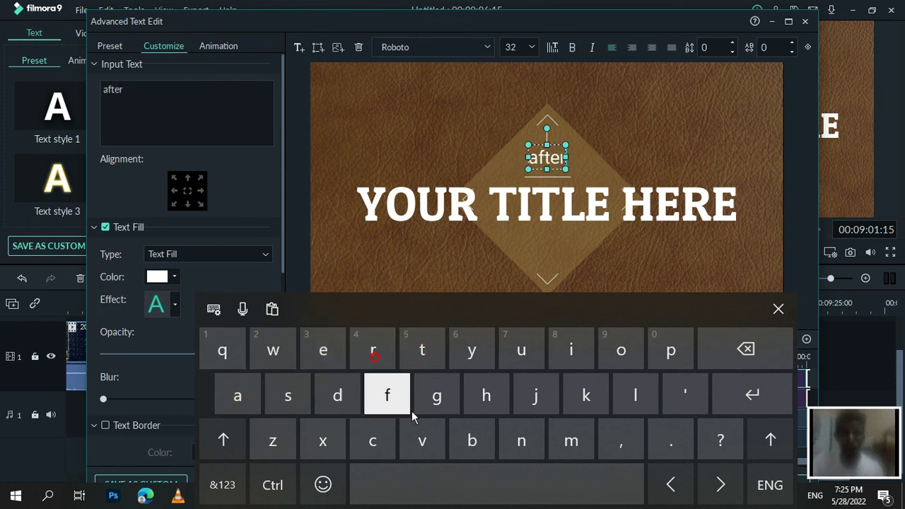
left_click(473, 482)
left_click(426, 350)
left_click(481, 398)
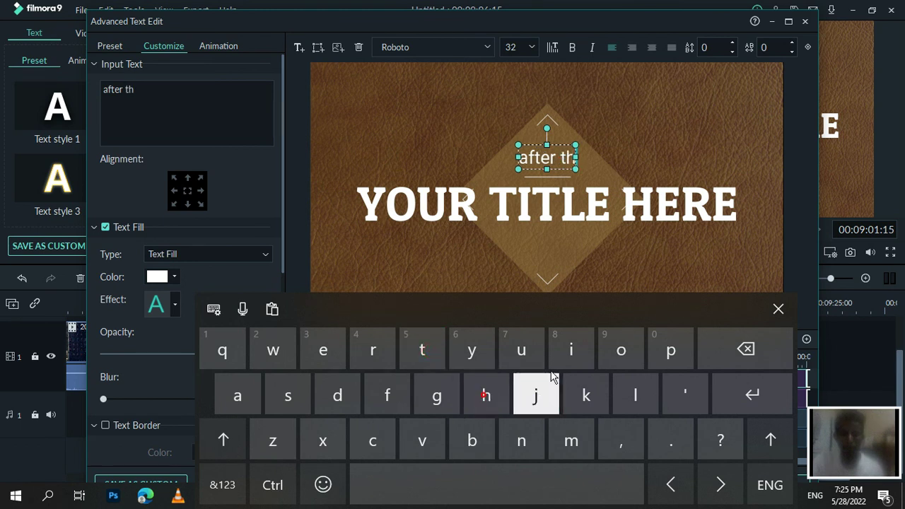
left_click(570, 352)
left_click(288, 397)
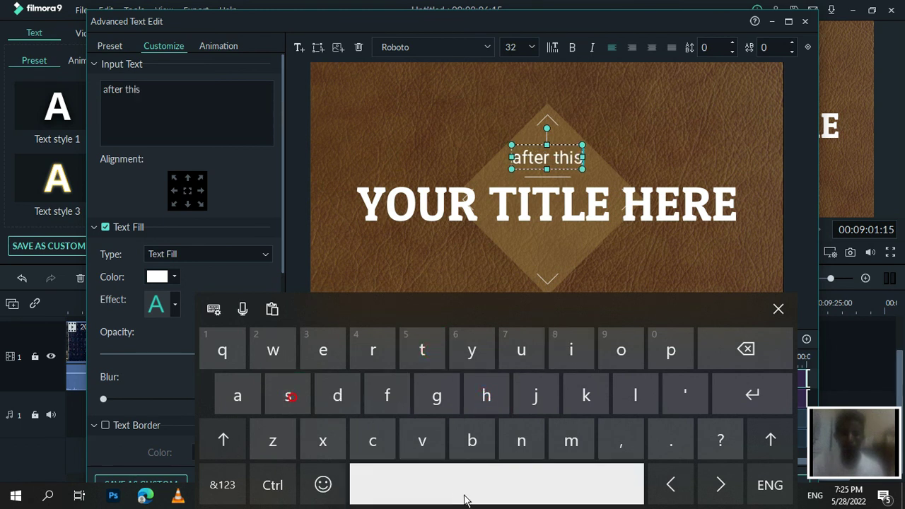
left_click(465, 488)
left_click(743, 354)
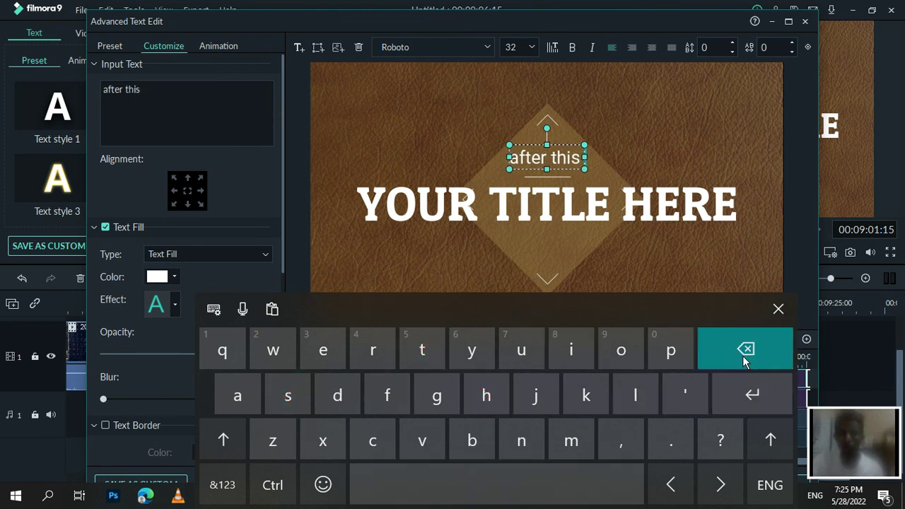
left_click(743, 353)
left_click(743, 354)
left_click(742, 354)
left_click(742, 354)
left_click(743, 354)
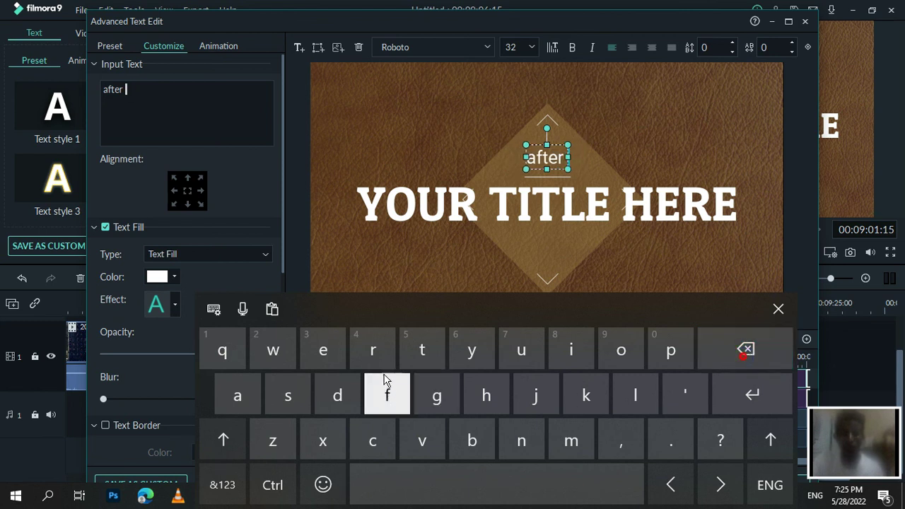
Add the word "removing" and a space after "after" in the upper title line
left_click(373, 350)
left_click(323, 350)
left_click(591, 441)
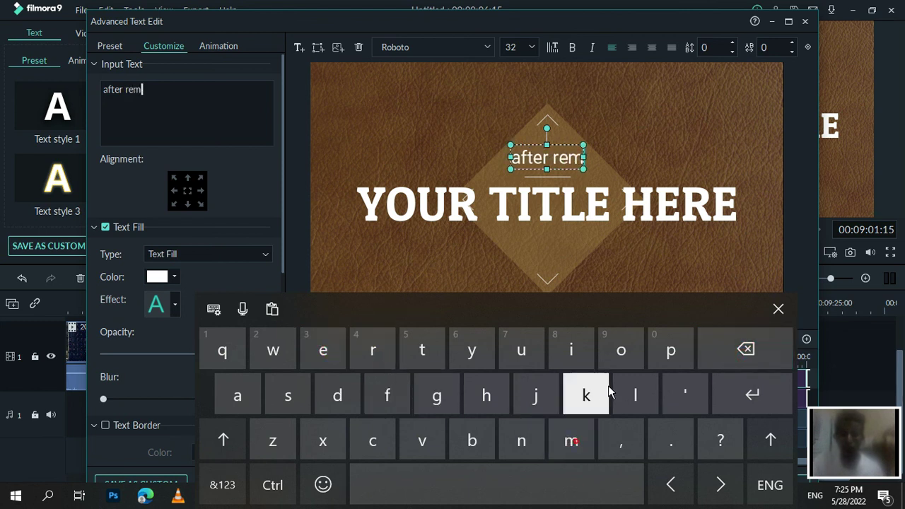
left_click(621, 350)
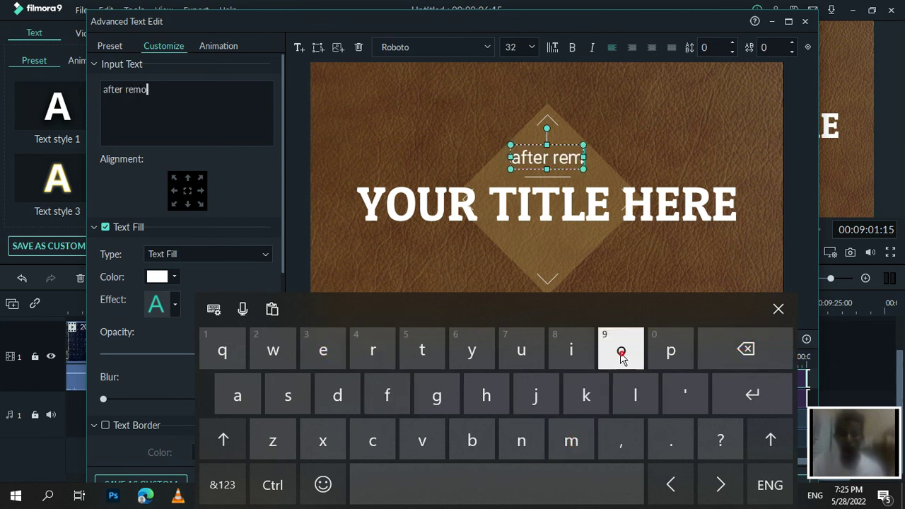
left_click(572, 350)
left_click(521, 440)
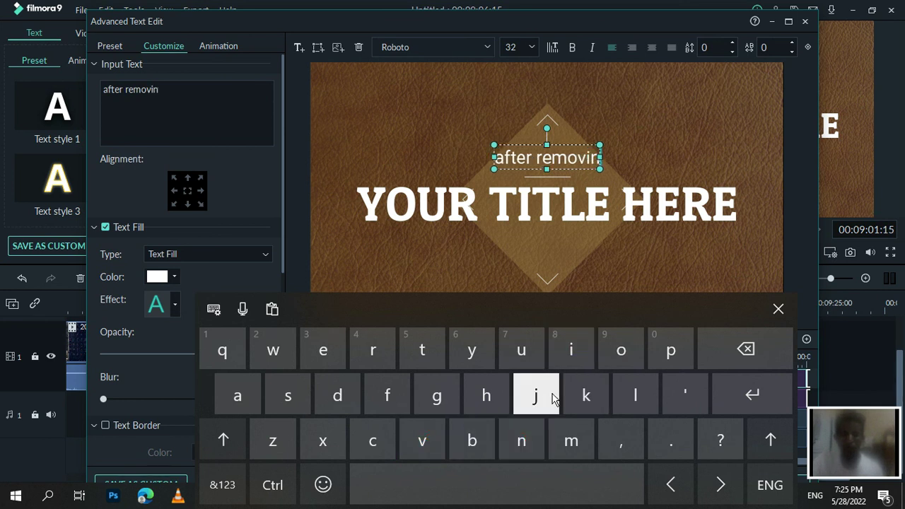
left_click(437, 396)
left_click(482, 483)
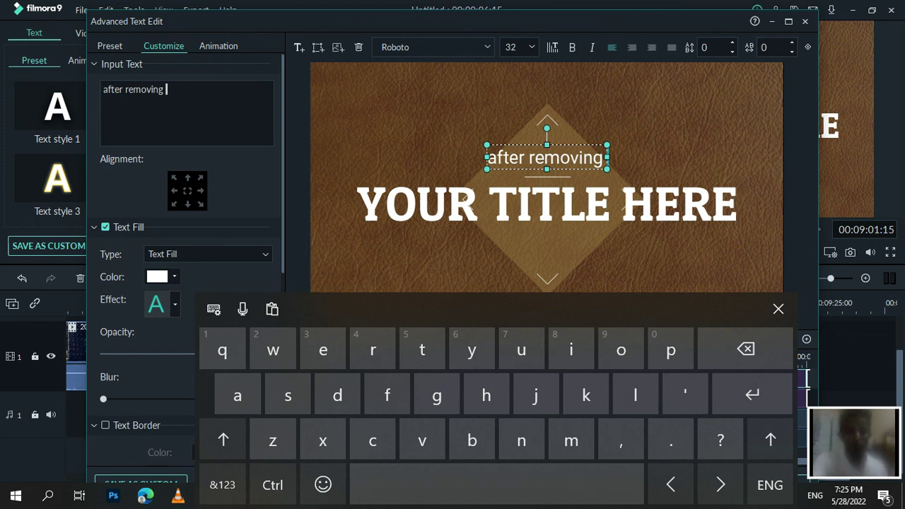
Complete the upper title line so that it reads "after removing water mark"
left_click(273, 350)
left_click(238, 396)
left_click(372, 350)
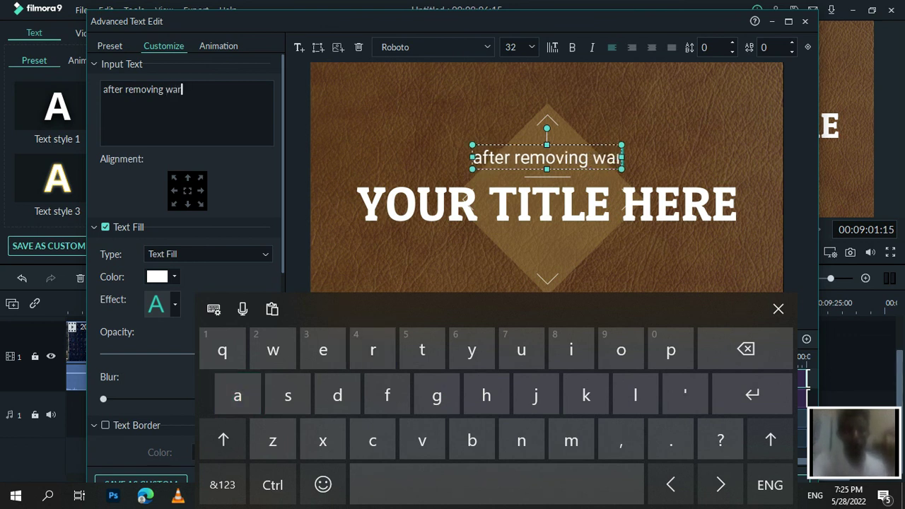
left_click(323, 350)
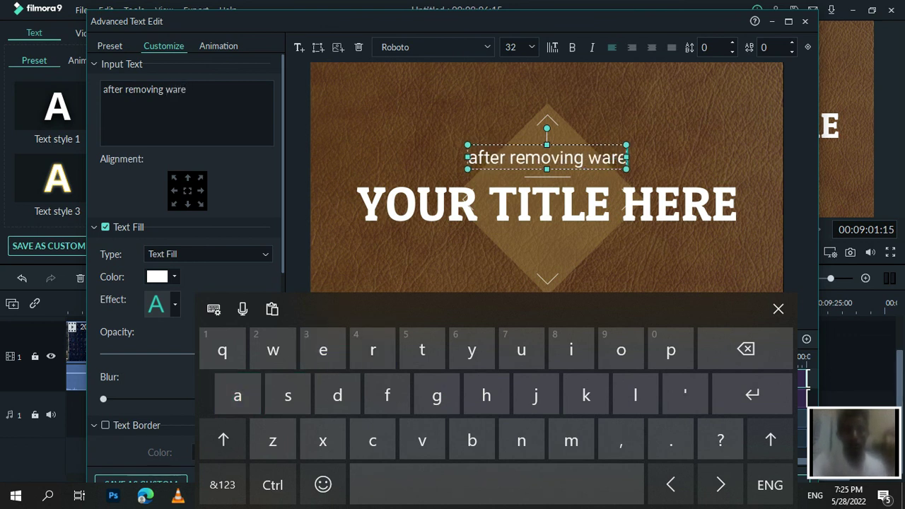
left_click(746, 348)
left_click(746, 349)
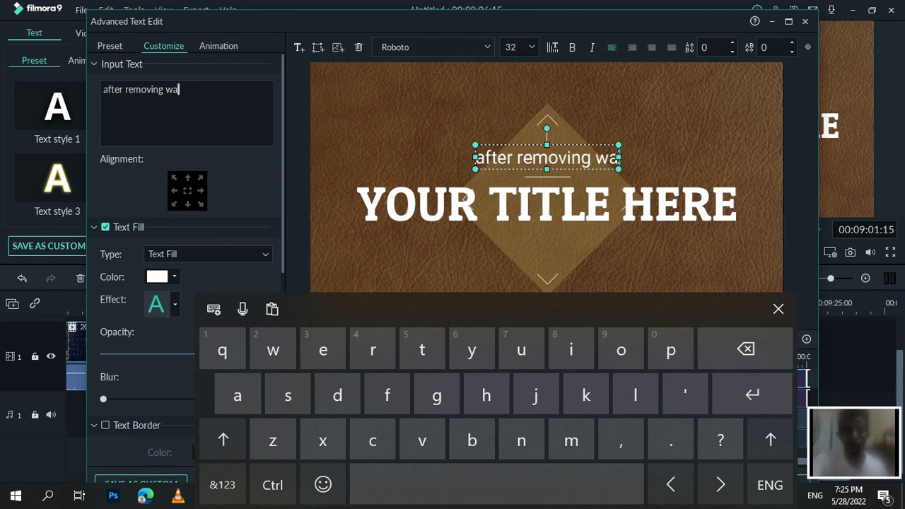
left_click(422, 350)
left_click(323, 350)
left_click(373, 350)
left_click(496, 485)
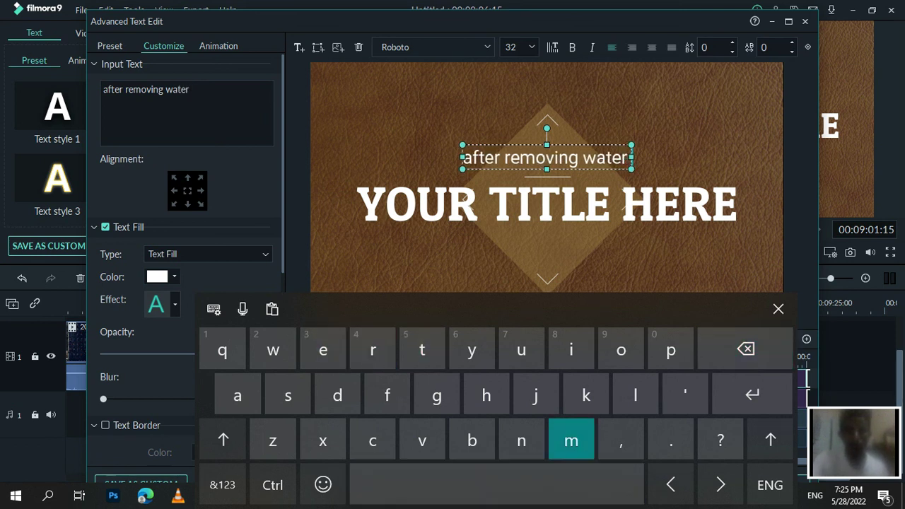
left_click(571, 440)
left_click(238, 395)
left_click(372, 350)
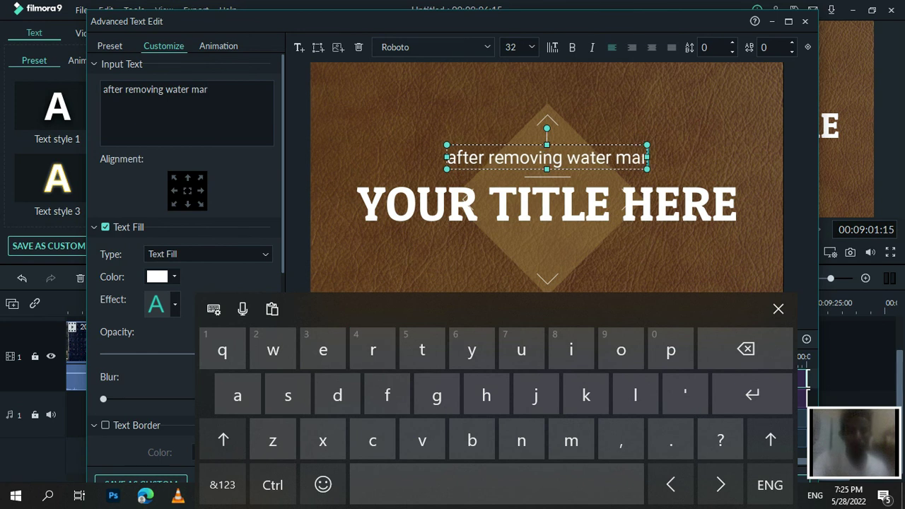
left_click(586, 395)
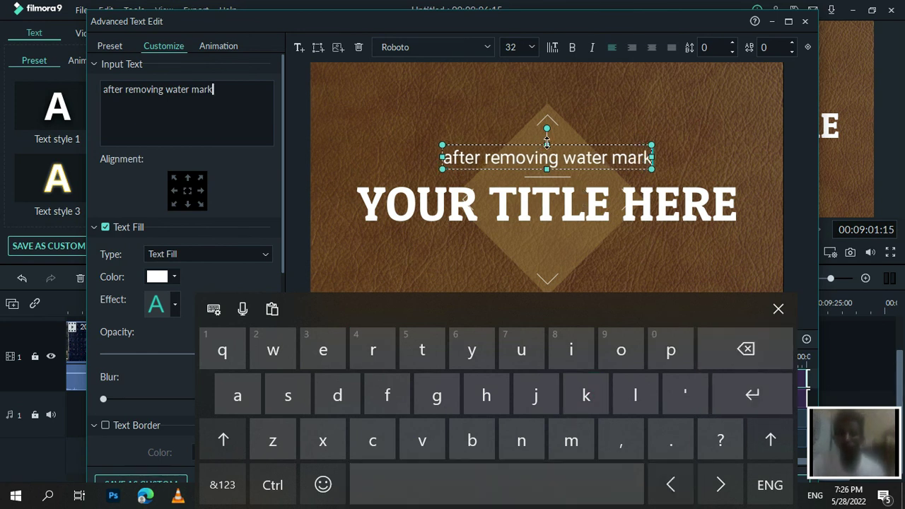
Enlarge the text box of the "after removing water mark" line in height and width on all four sides
left_click_drag(547, 145, 547, 126)
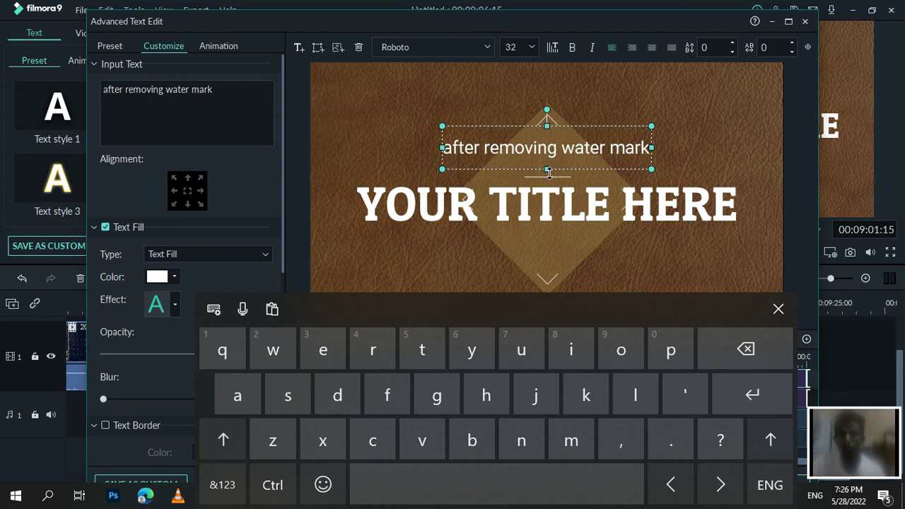
left_click_drag(547, 168, 547, 173)
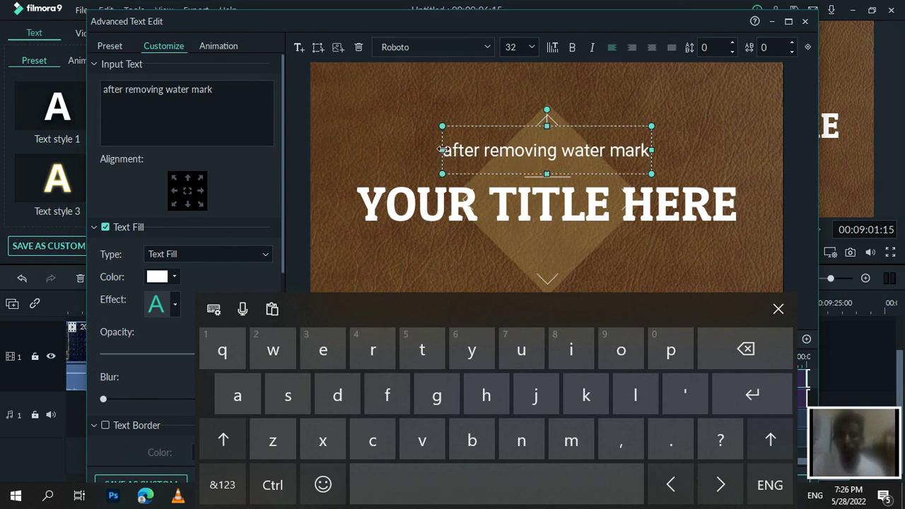
left_click_drag(442, 150, 423, 148)
left_click_drag(652, 150, 680, 150)
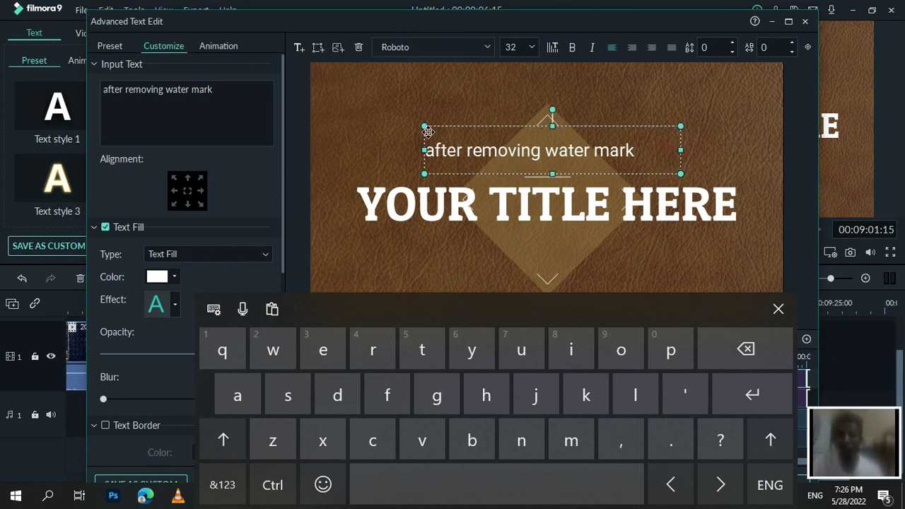
Set the font size of the "after removing water mark" line to 72
left_click(533, 48)
scroll(525, 80, "down", 5)
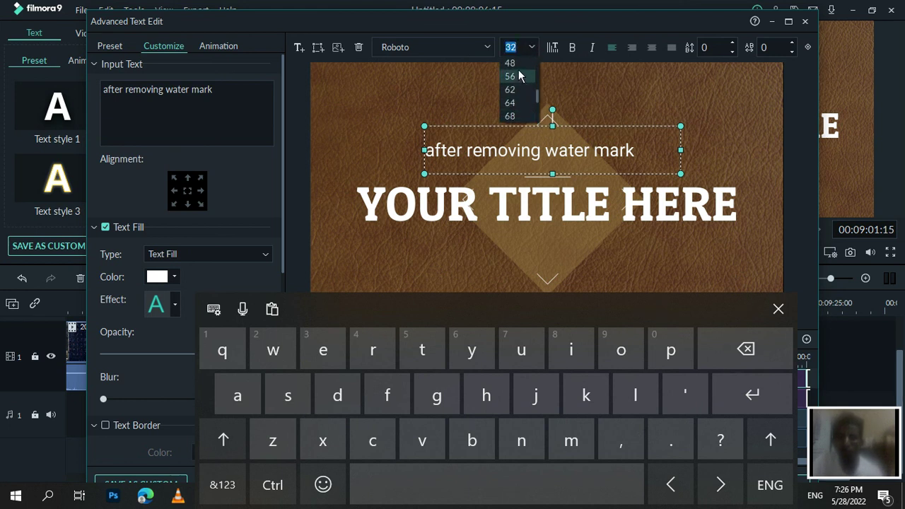
scroll(516, 85, "down", 2)
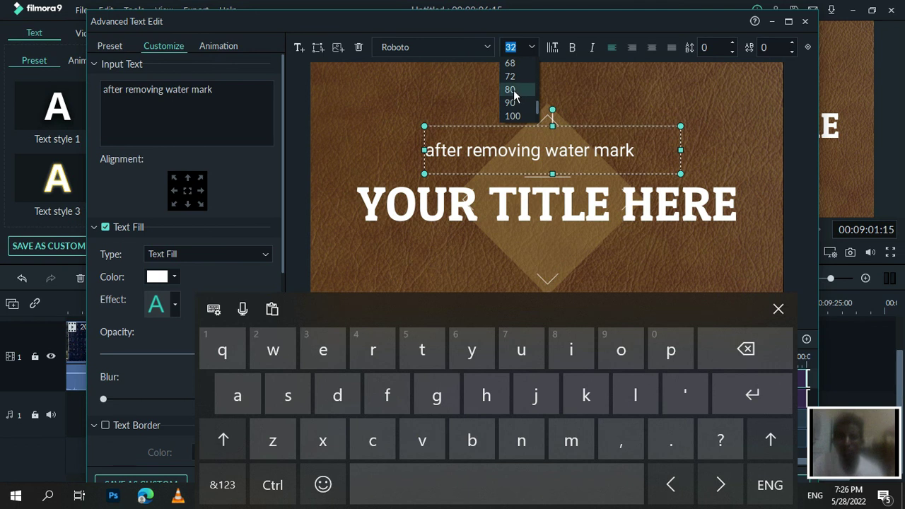
left_click(512, 76)
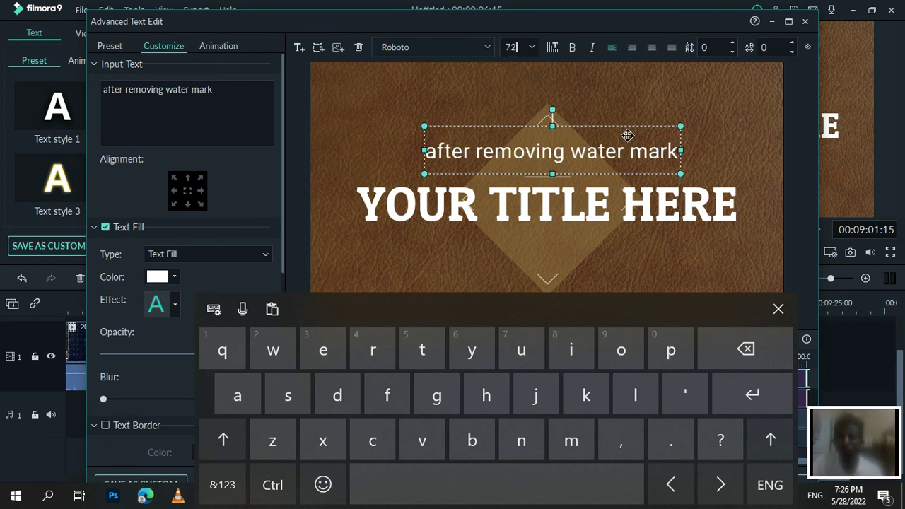
Scale the "after removing water mark" line up to about the main title's width and centre it above that title
left_click_drag(627, 135, 617, 98)
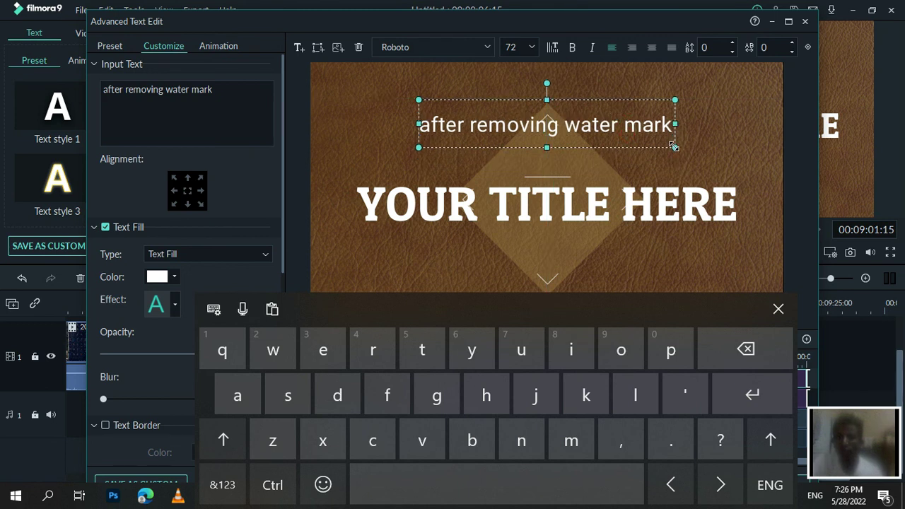
left_click_drag(674, 147, 684, 161)
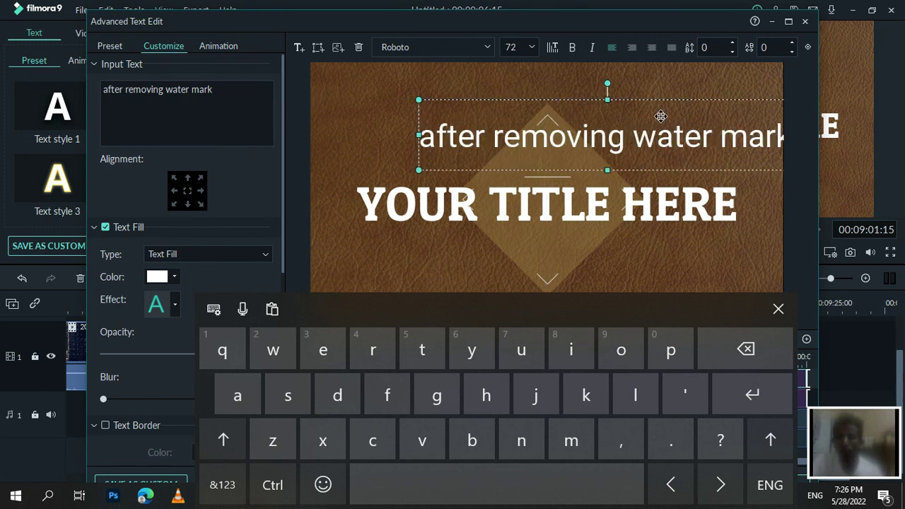
left_click_drag(661, 116, 603, 101)
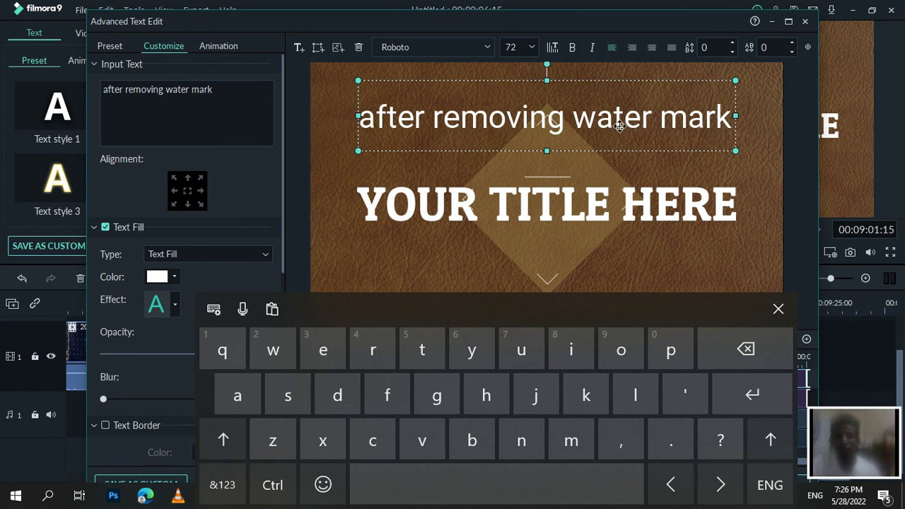
Replace the main title text "YOUR TITLE HERE" with "look the difference"
left_click(596, 207)
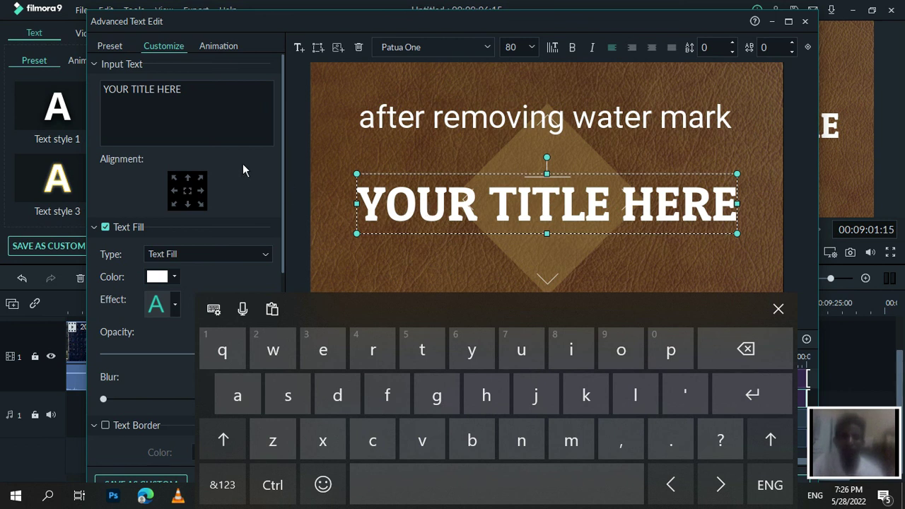
left_click_drag(185, 90, 103, 90)
left_click(183, 90)
left_click_drag(183, 90, 103, 90)
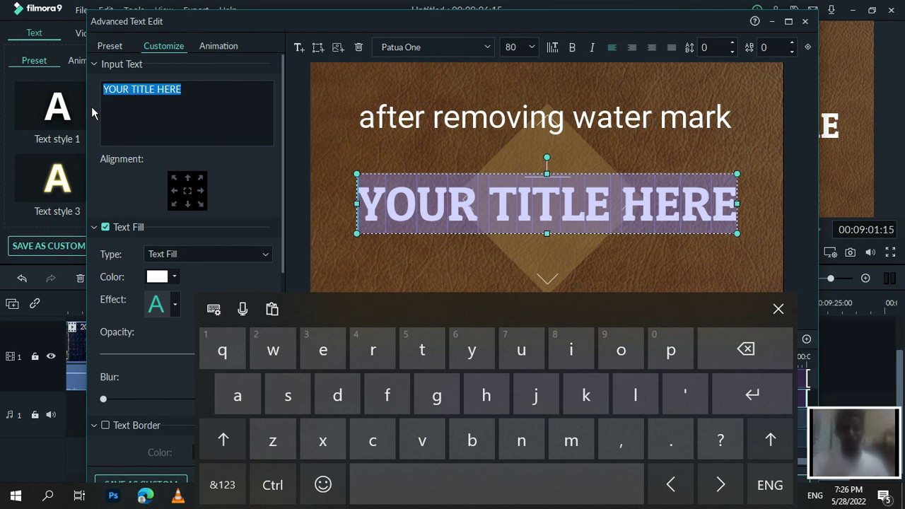
type("loo")
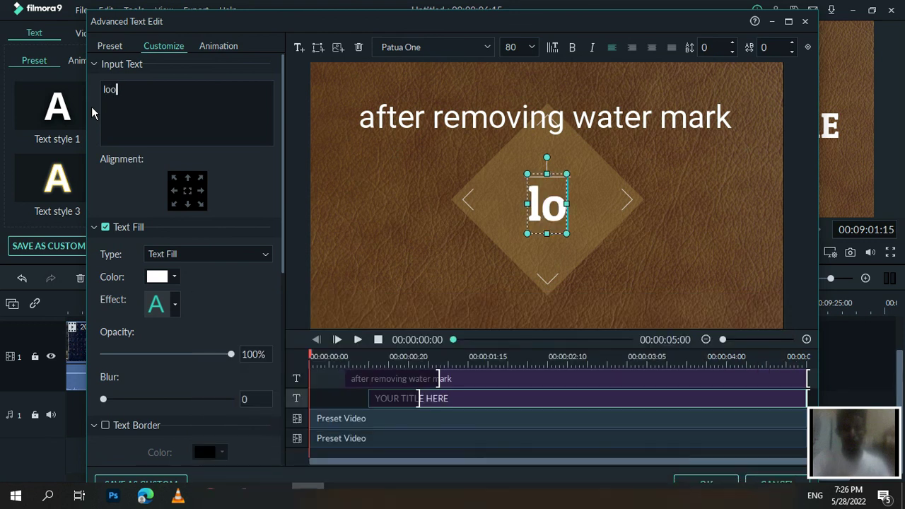
type("k")
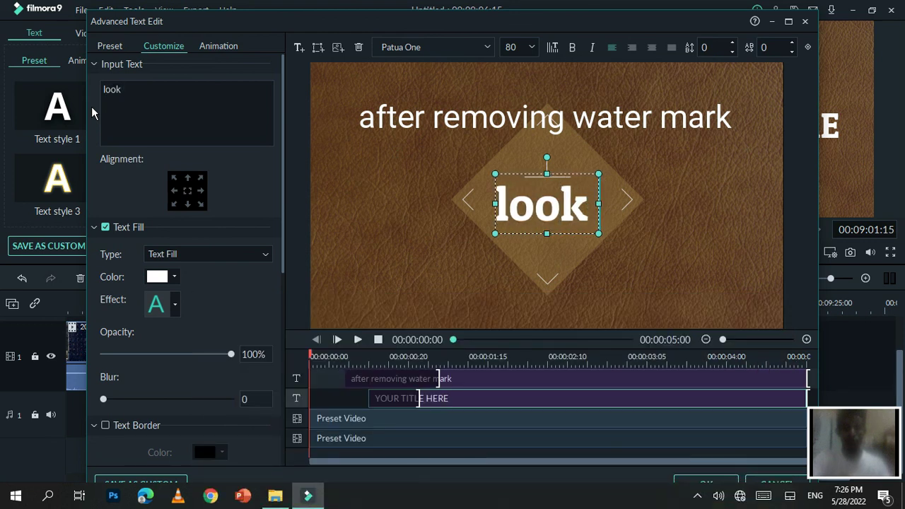
type(" the ")
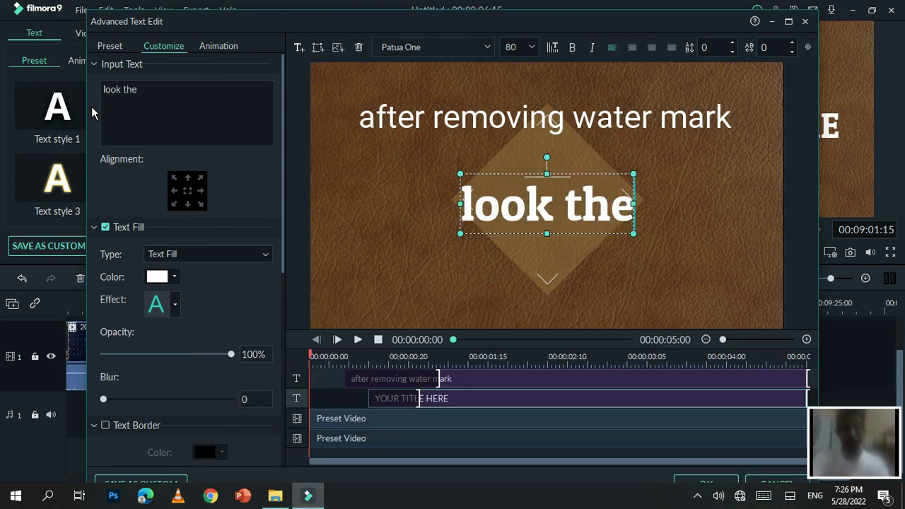
type("differe")
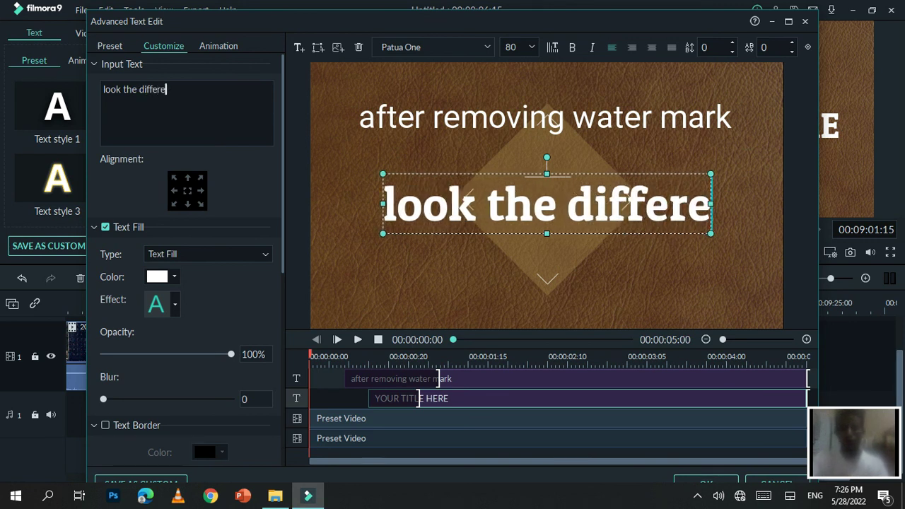
left_click(790, 495)
left_click(522, 441)
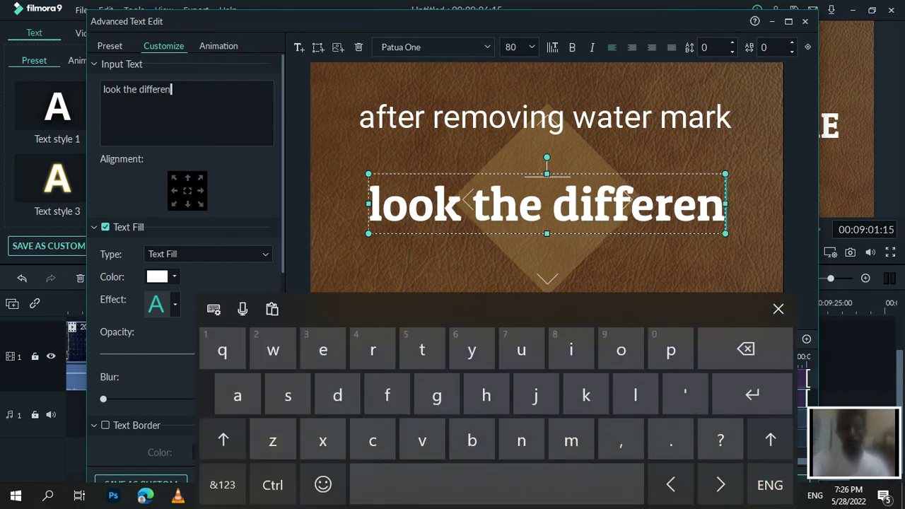
left_click(373, 440)
left_click(323, 351)
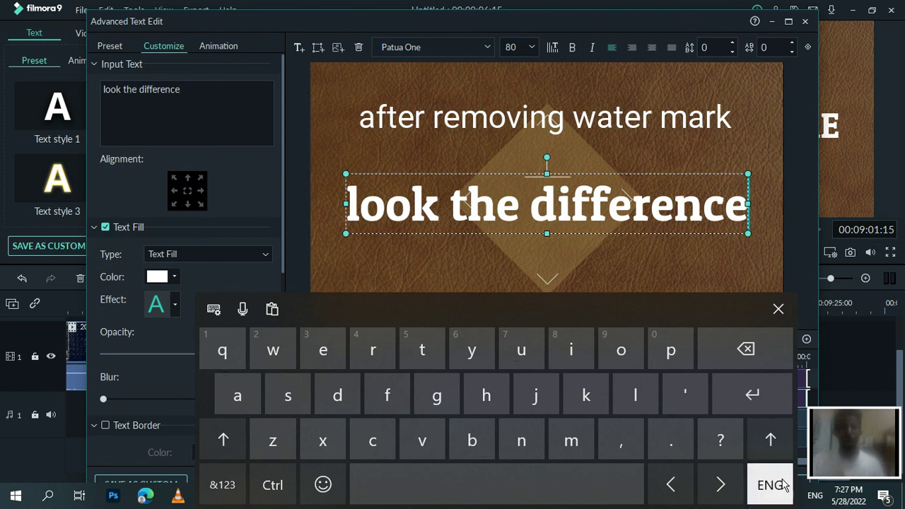
left_click(778, 309)
left_click(655, 274)
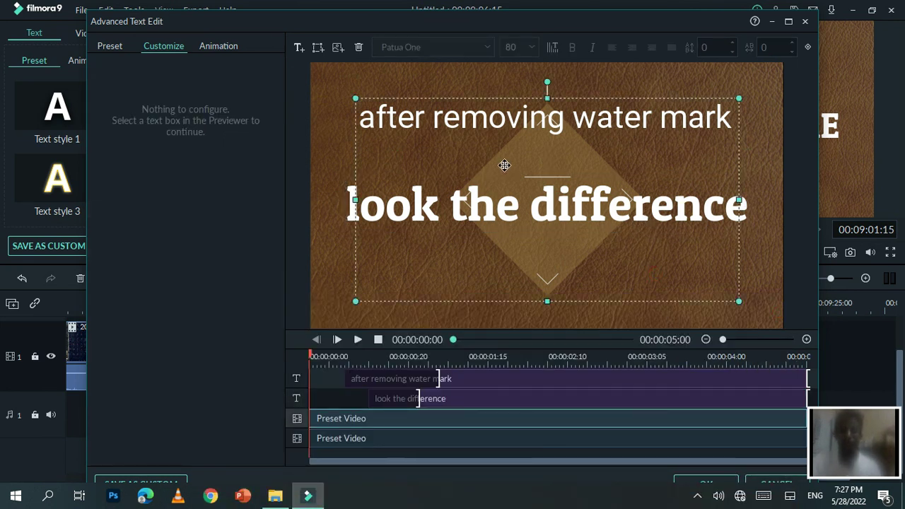
Try an image fill on the "look the difference" line
left_click(546, 216)
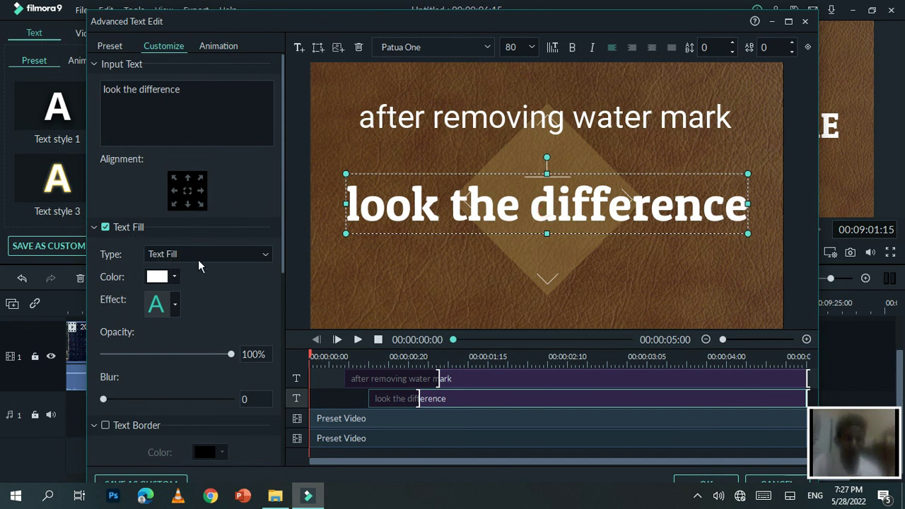
left_click(270, 254)
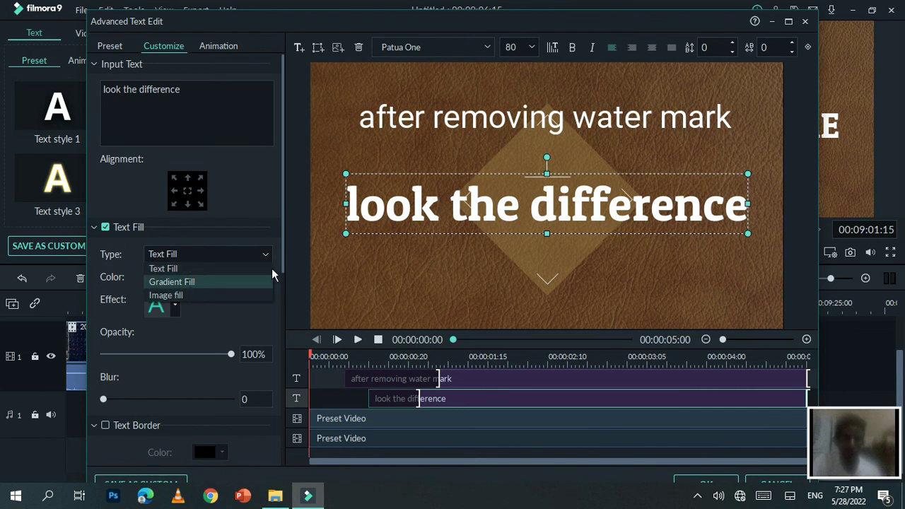
left_click(198, 296)
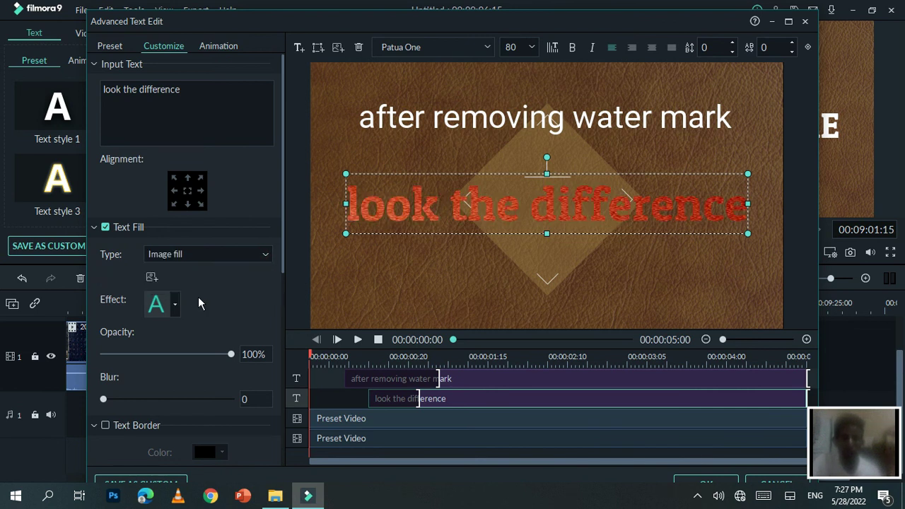
Enlarge the text box of the "look the difference" line downward and on both sides, and set its font size to 125
left_click_drag(546, 236, 546, 256)
left_click_drag(345, 216, 328, 215)
left_click_drag(745, 217, 760, 215)
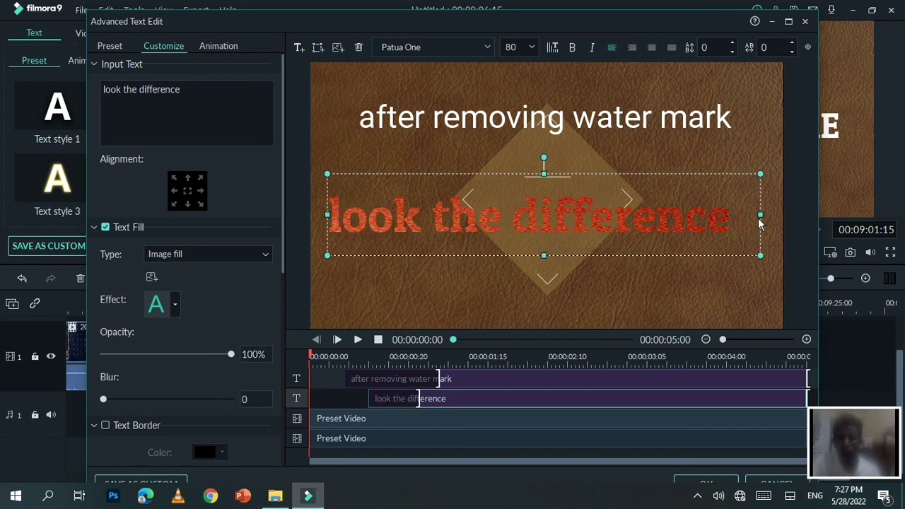
left_click(533, 47)
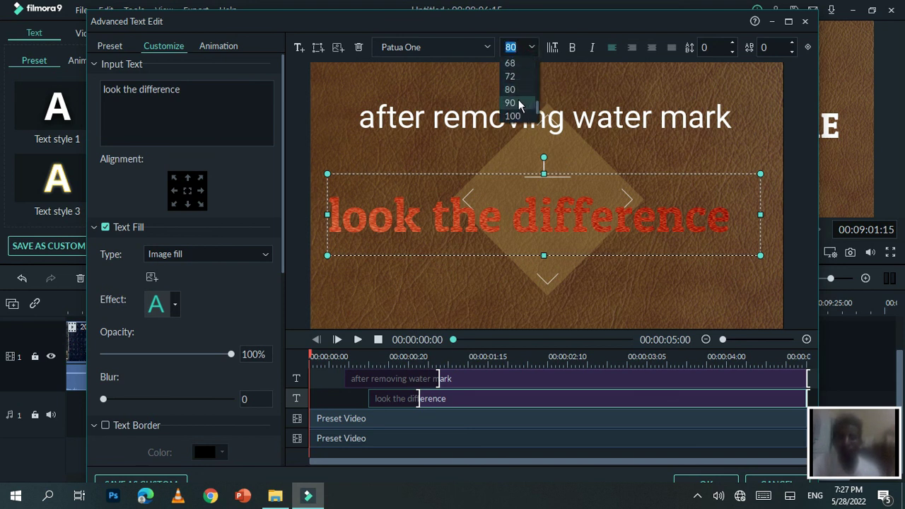
scroll(520, 105, "down", 3)
left_click(519, 103)
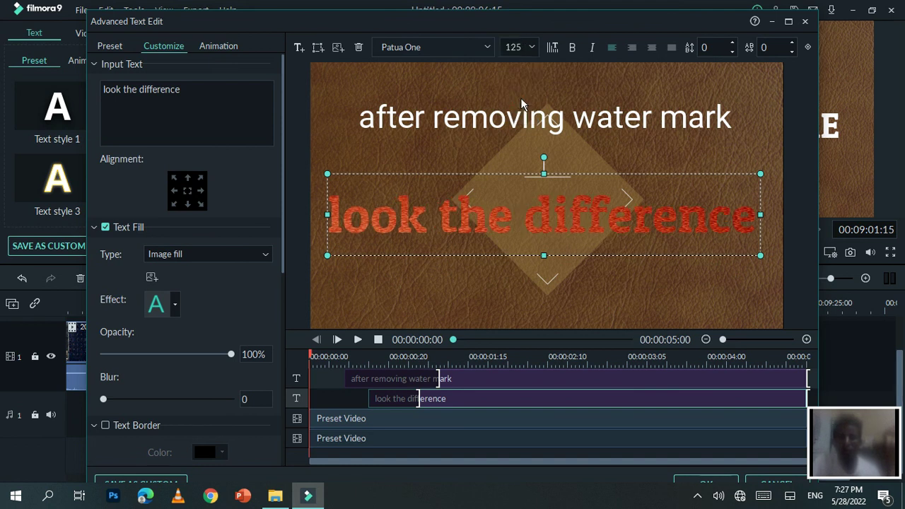
Switch the "look the difference" line back to the plain Text Fill type and colour it black after trying green
left_click(263, 258)
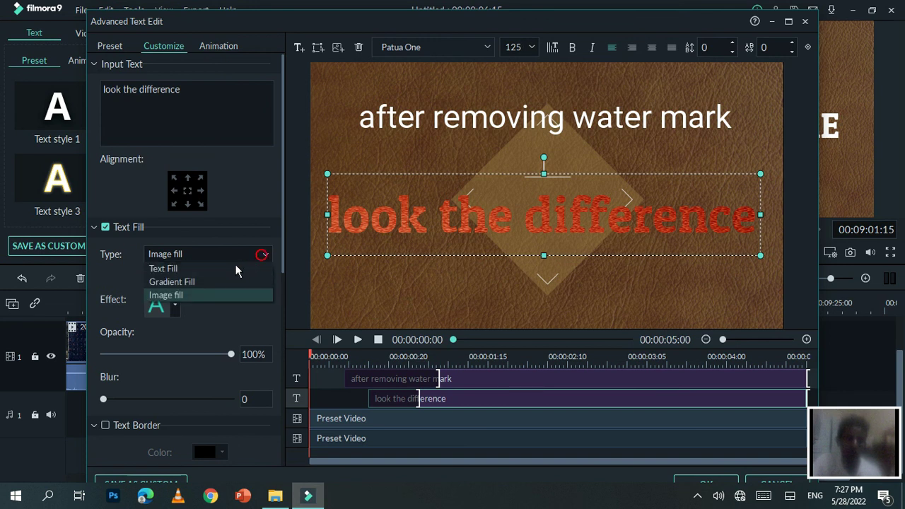
left_click(175, 268)
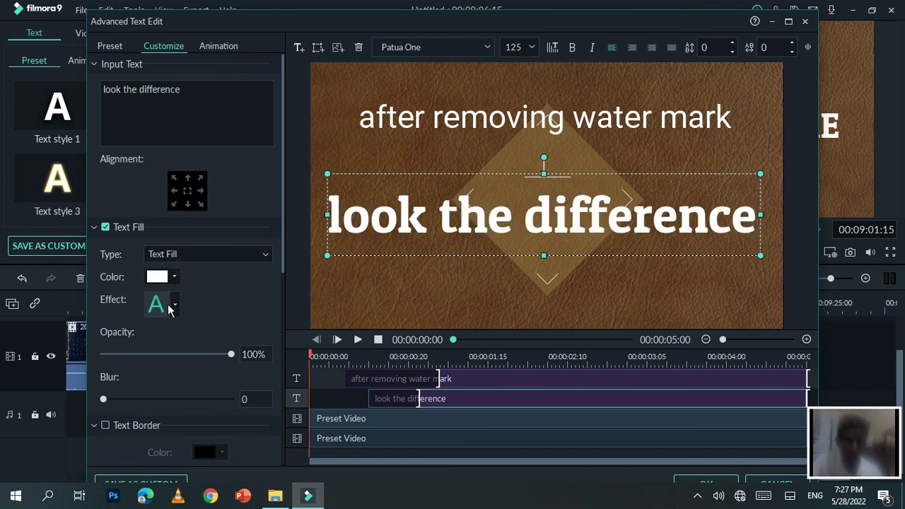
left_click(173, 278)
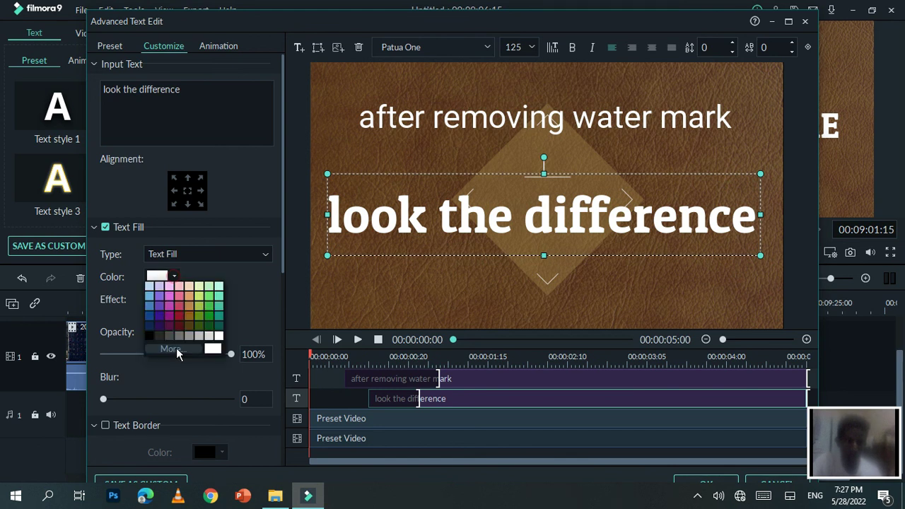
left_click(205, 318)
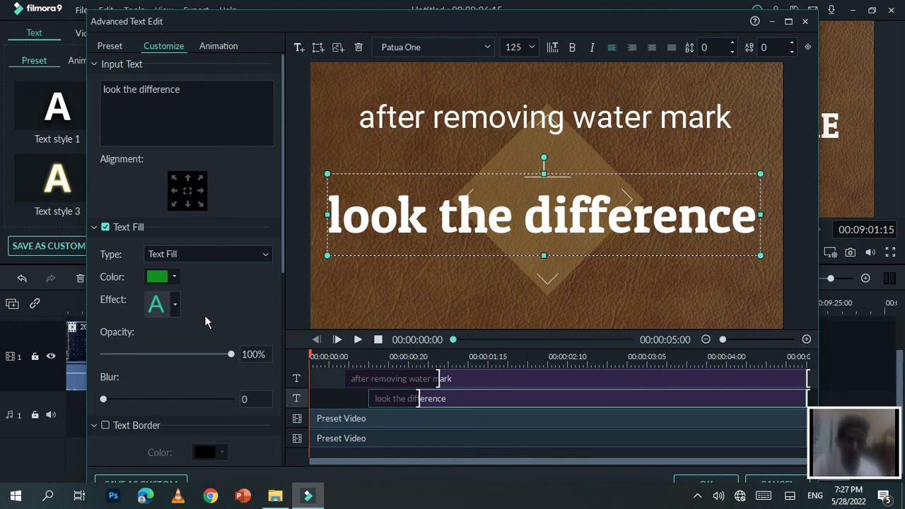
left_click(176, 279)
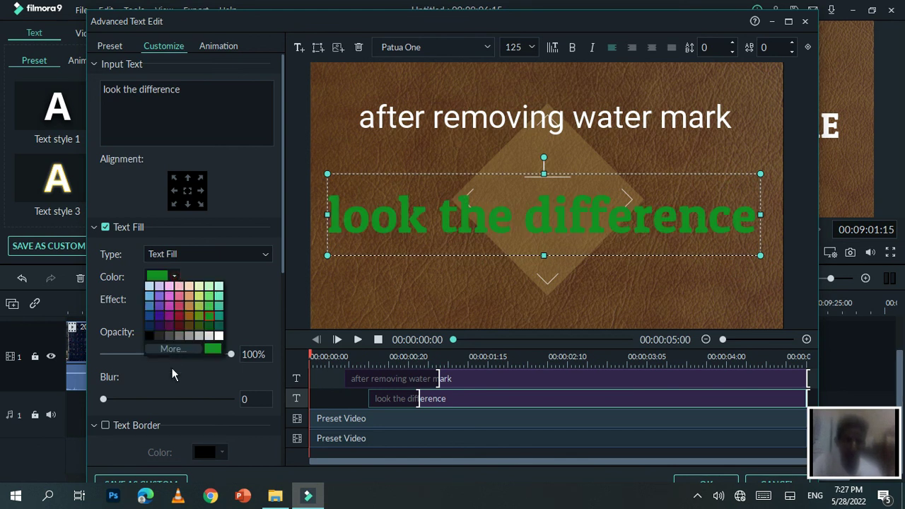
left_click(150, 337)
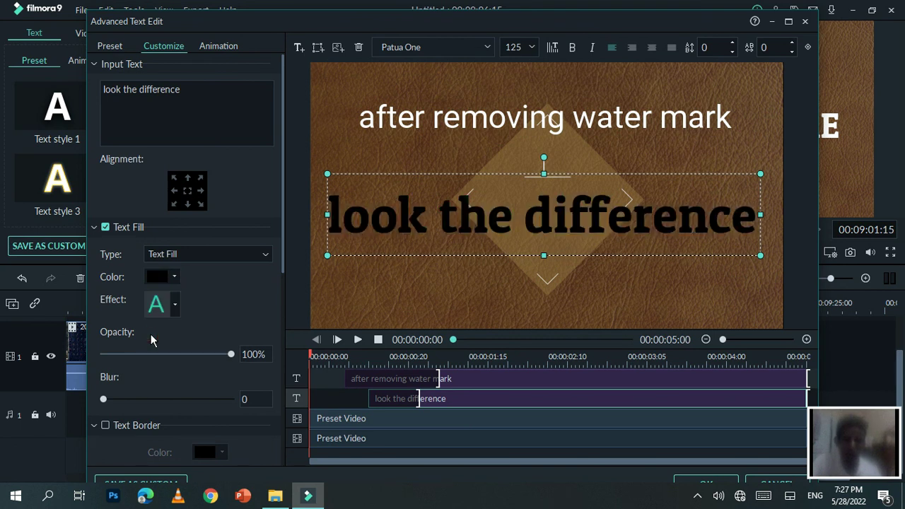
Try dark red, green and light pink fill colours on the "look the difference" line before returning it to black
left_click(175, 277)
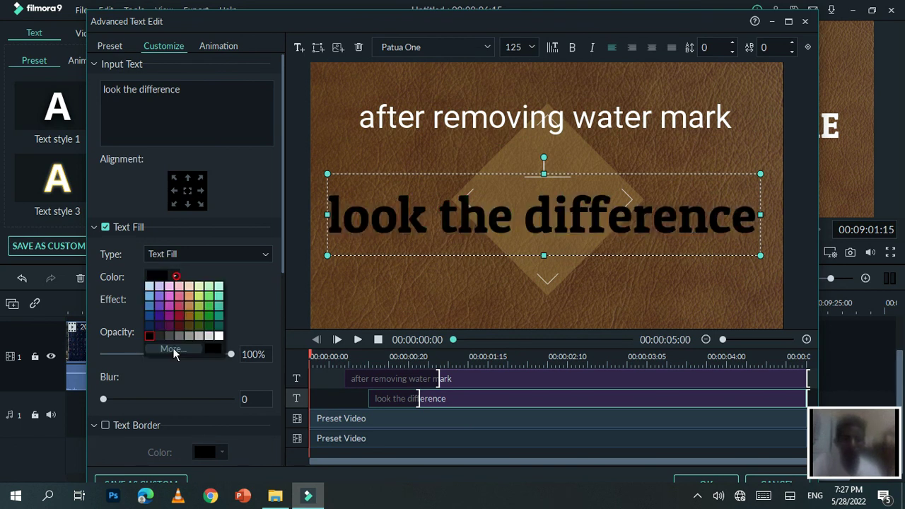
left_click(179, 318)
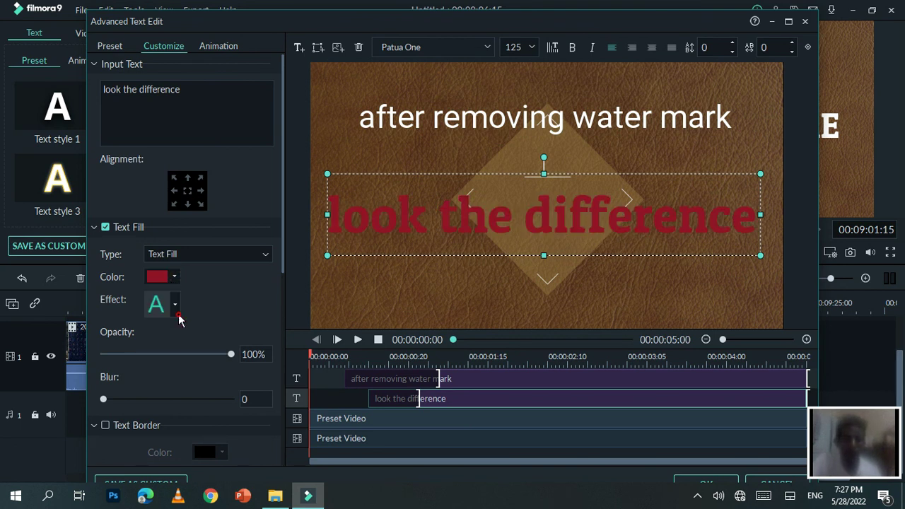
left_click(175, 277)
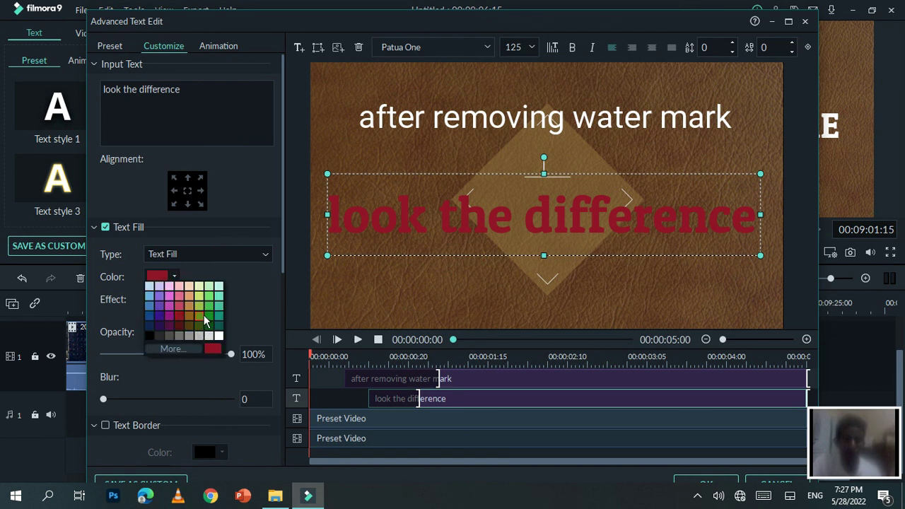
left_click(210, 319)
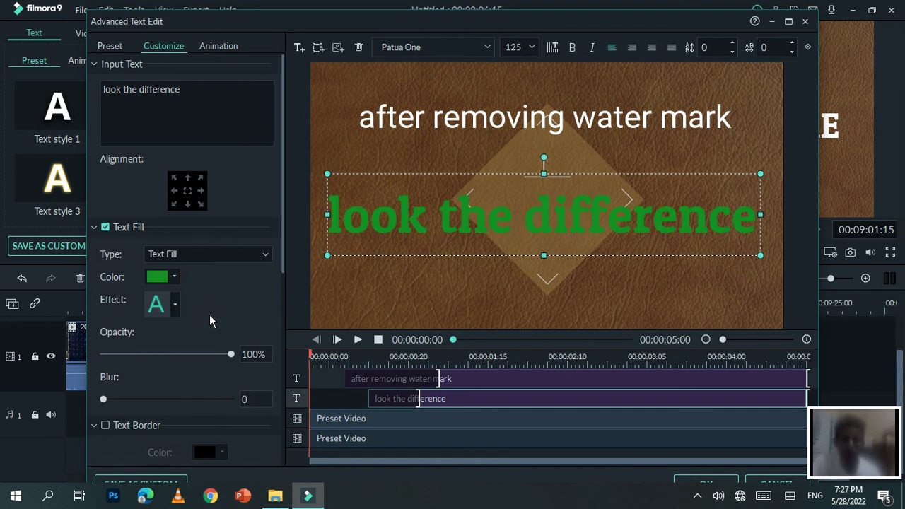
left_click(173, 276)
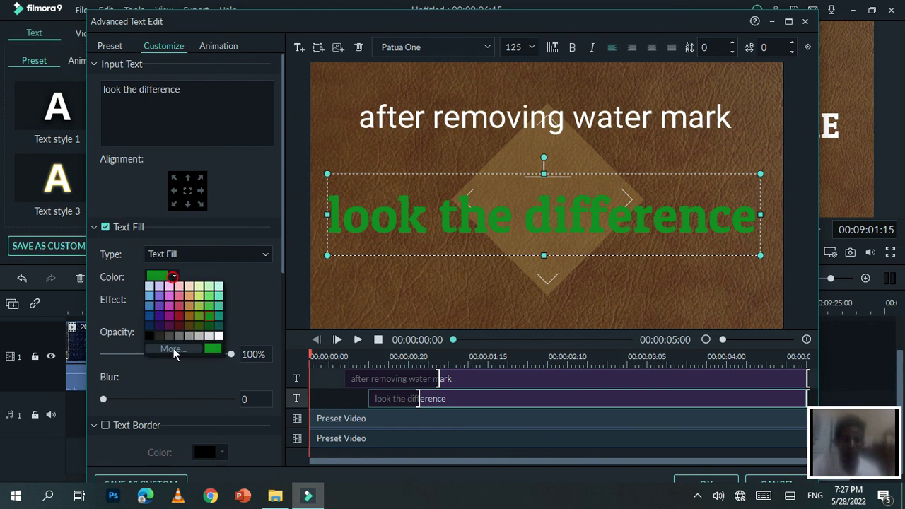
left_click(171, 287)
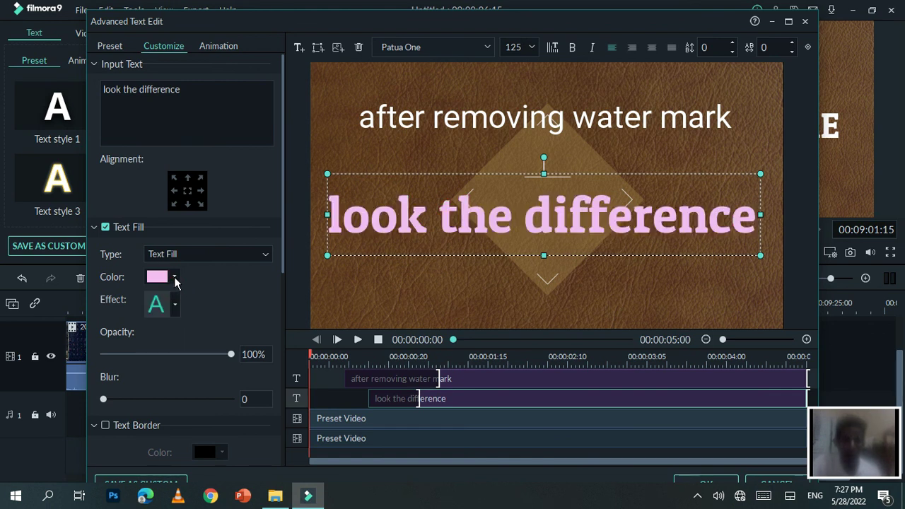
left_click(175, 280)
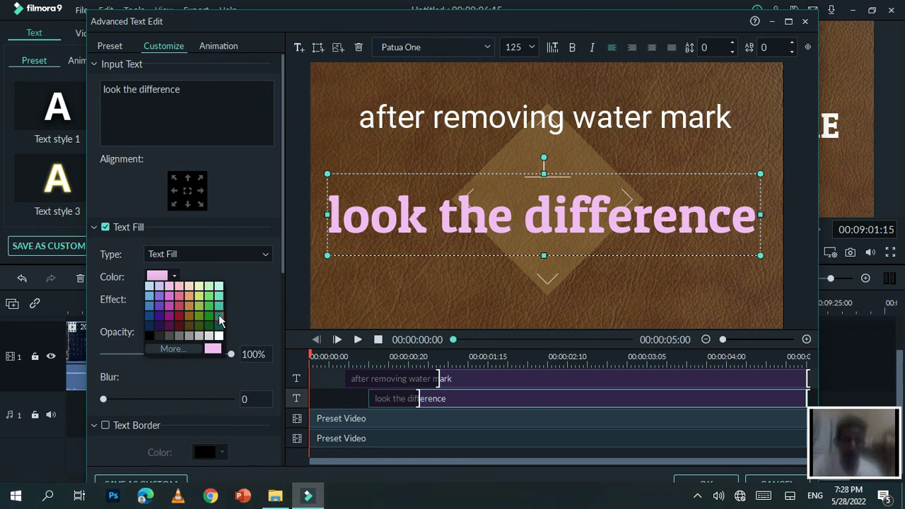
left_click(150, 337)
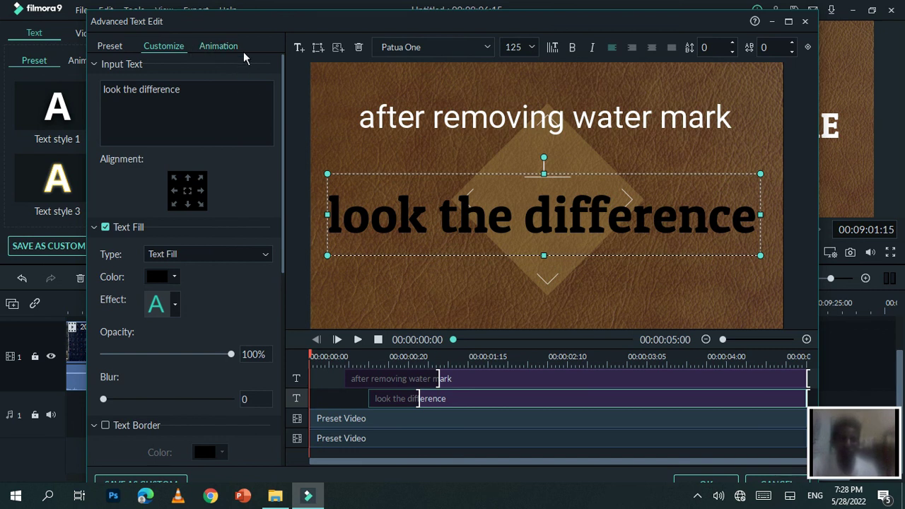
Preview the Cinema style, String Blur and RichTick animations on the "look the difference" line
left_click(222, 48)
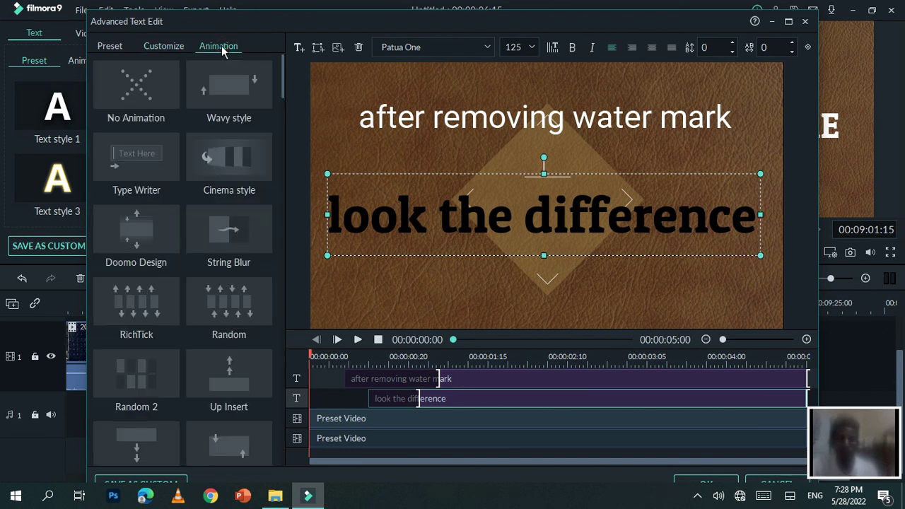
left_click(218, 155)
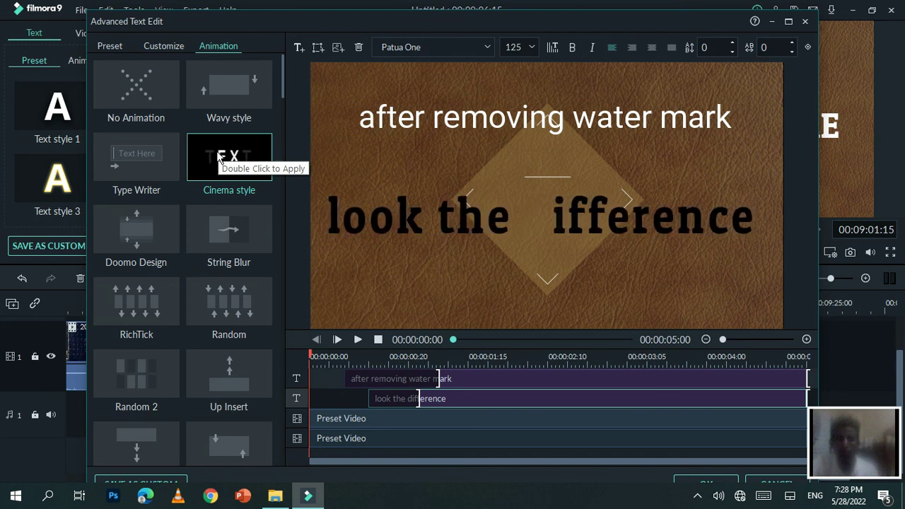
left_click(224, 228)
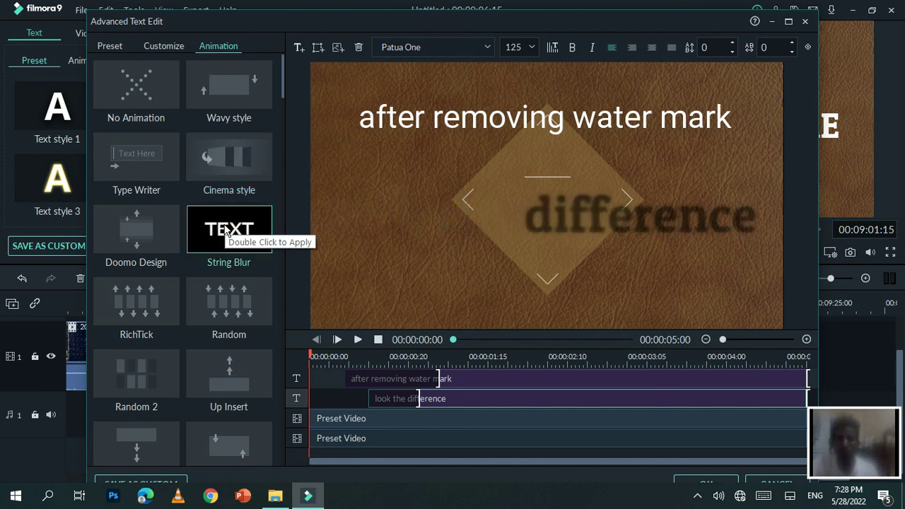
left_click(138, 301)
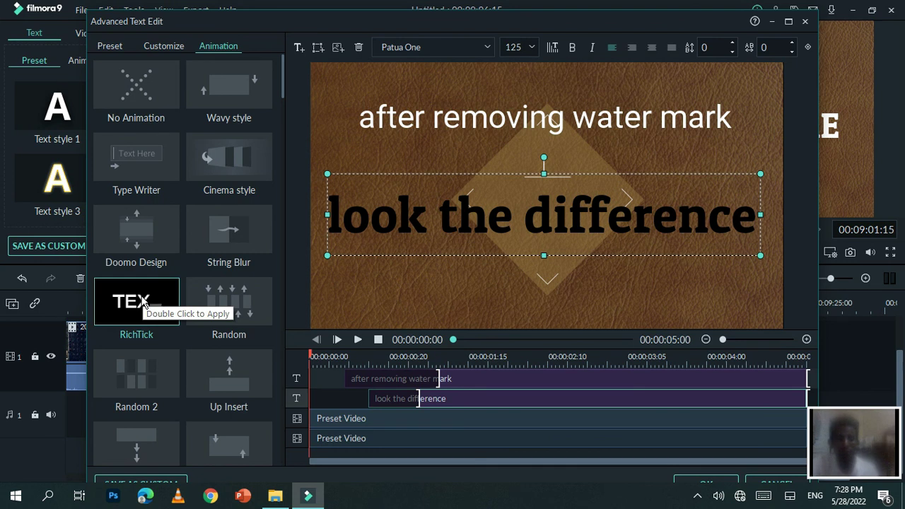
left_click(880, 382)
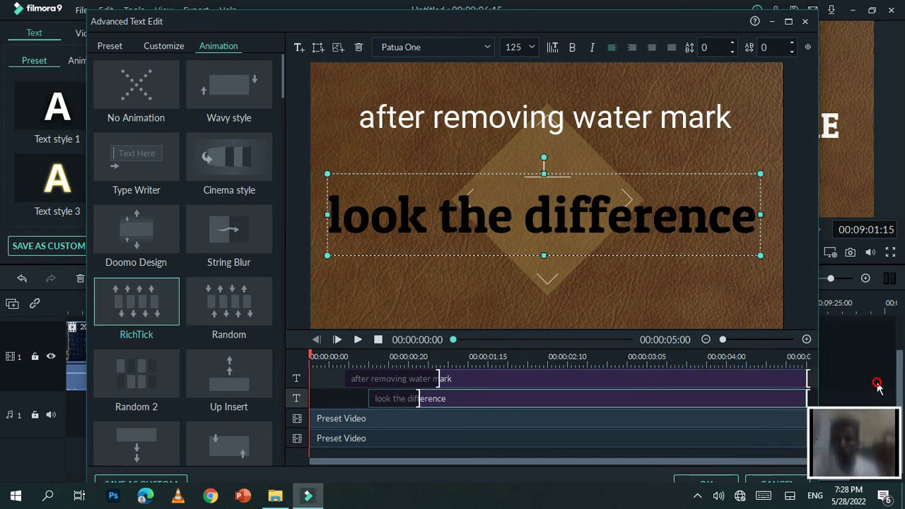
Try an Image fill on the "after removing water mark" line and widen its text box slightly to the left
left_click(453, 119)
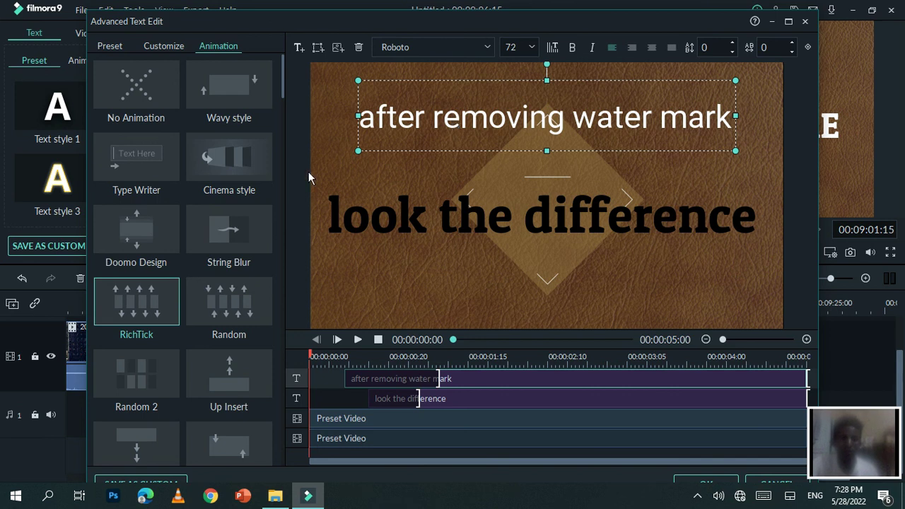
left_click(163, 48)
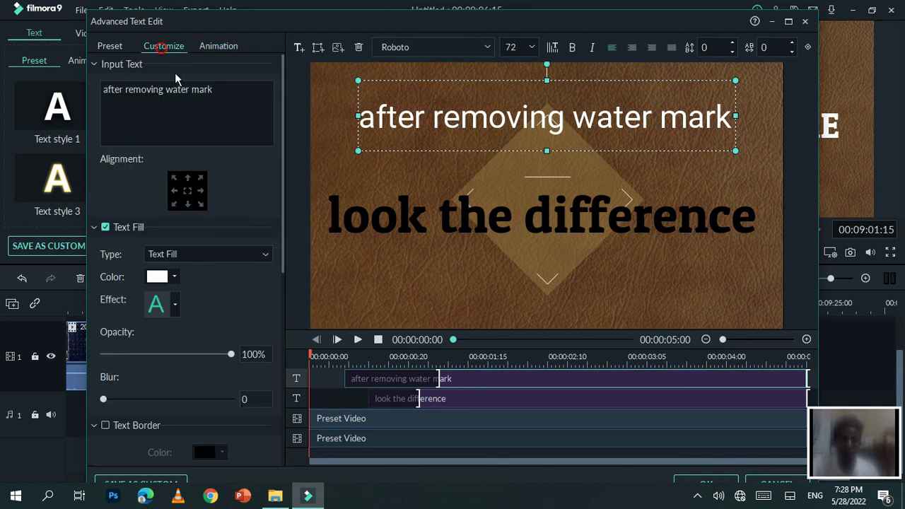
left_click(225, 256)
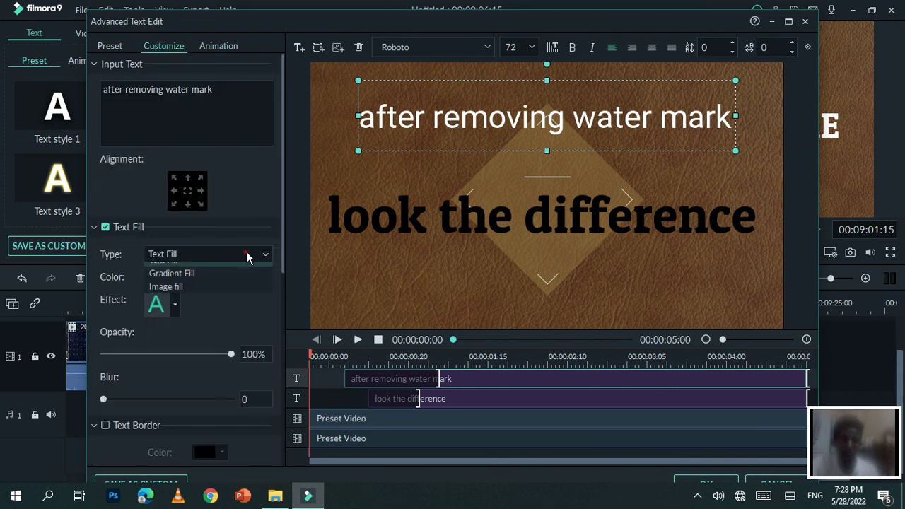
left_click(206, 295)
left_click_drag(355, 116, 345, 116)
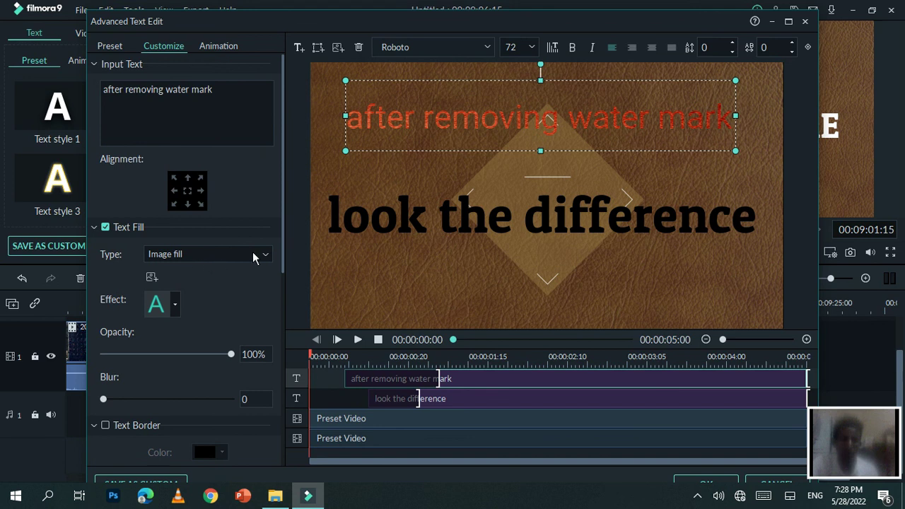
Switch the "after removing water mark" line back to the plain Text Fill type and colour it green
left_click(252, 254)
left_click(204, 268)
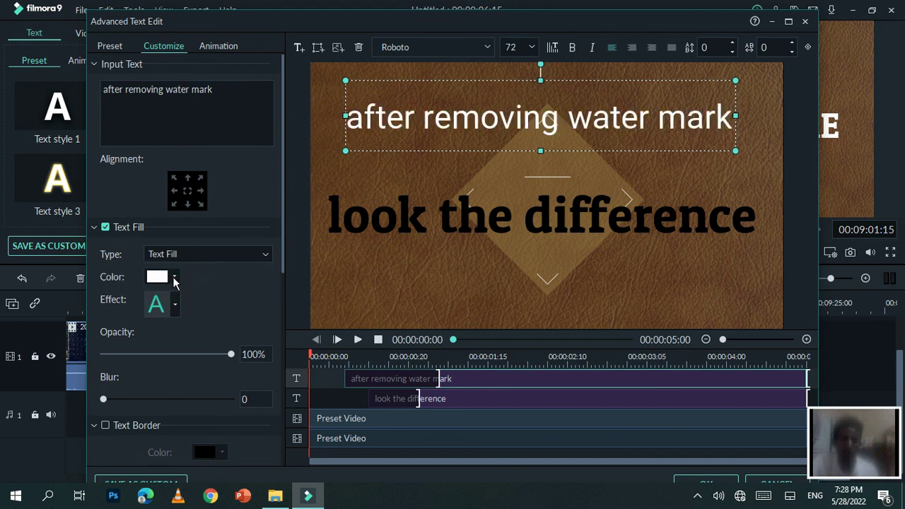
left_click(174, 278)
left_click(209, 319)
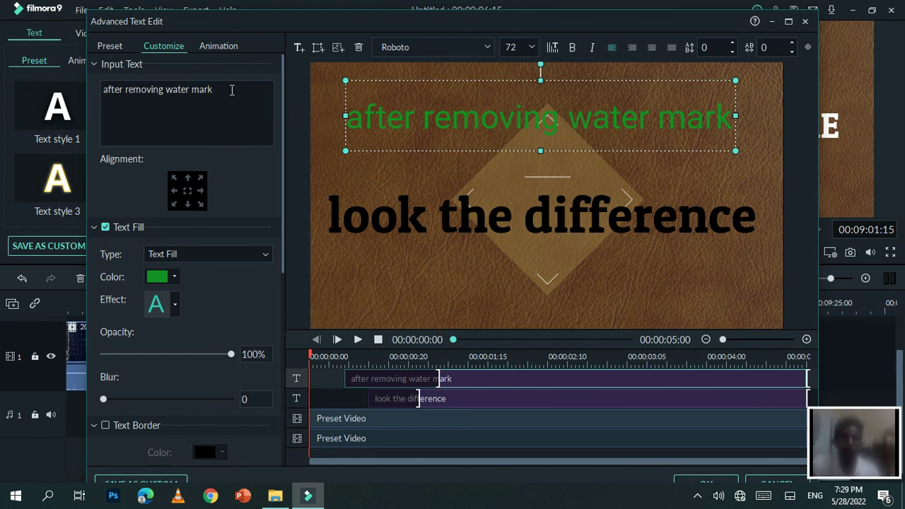
Try the Random, Random 2, Up Insert and Left Roll animations on the "after removing water mark" line
left_click(217, 46)
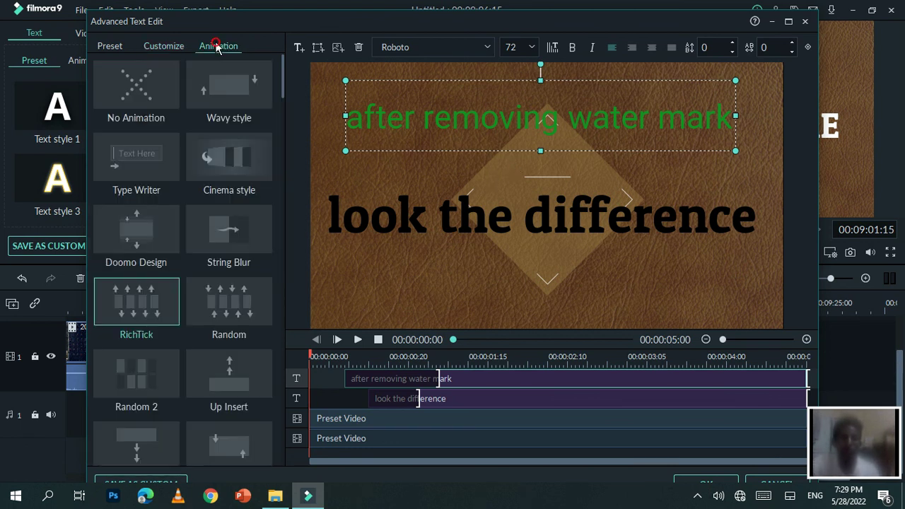
left_click(227, 302)
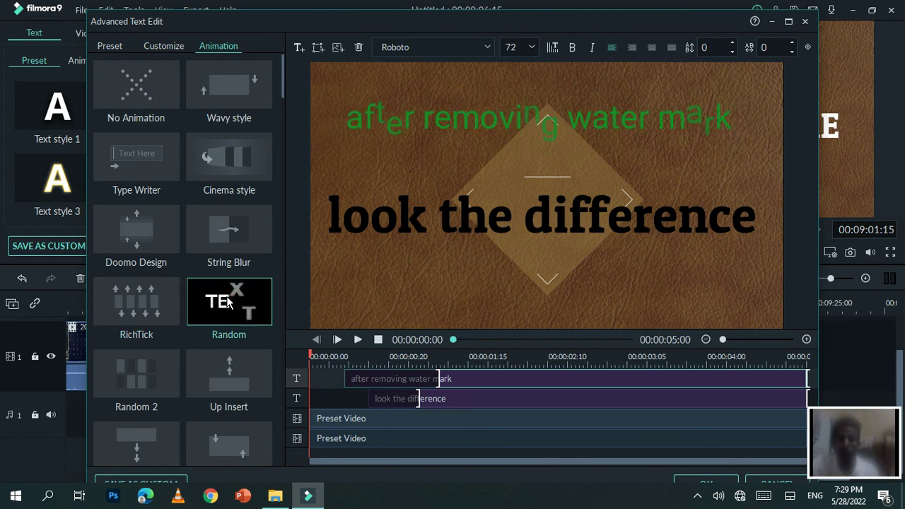
left_click(138, 370)
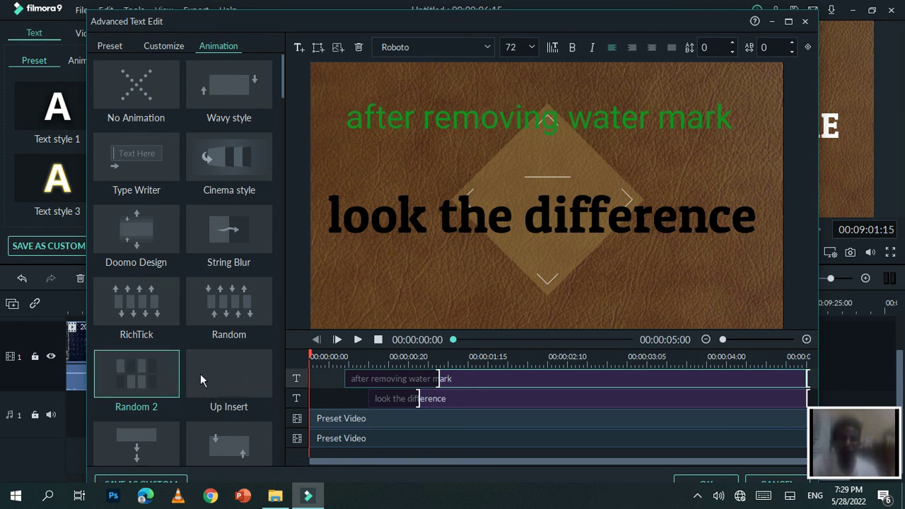
left_click(222, 377)
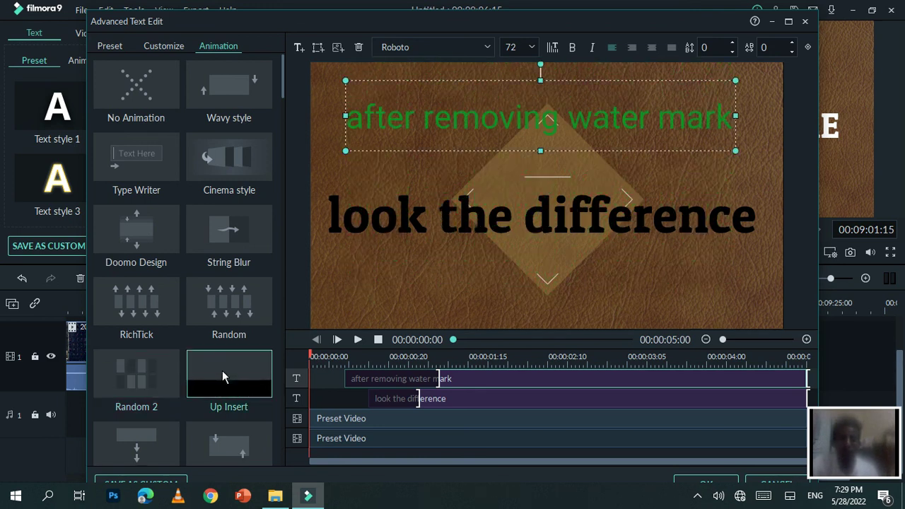
scroll(226, 378, "down", 4)
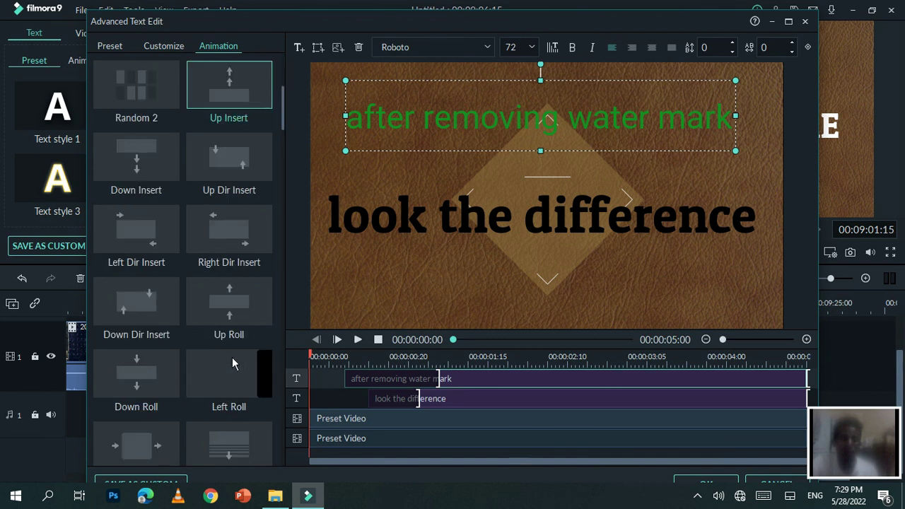
left_click(226, 380)
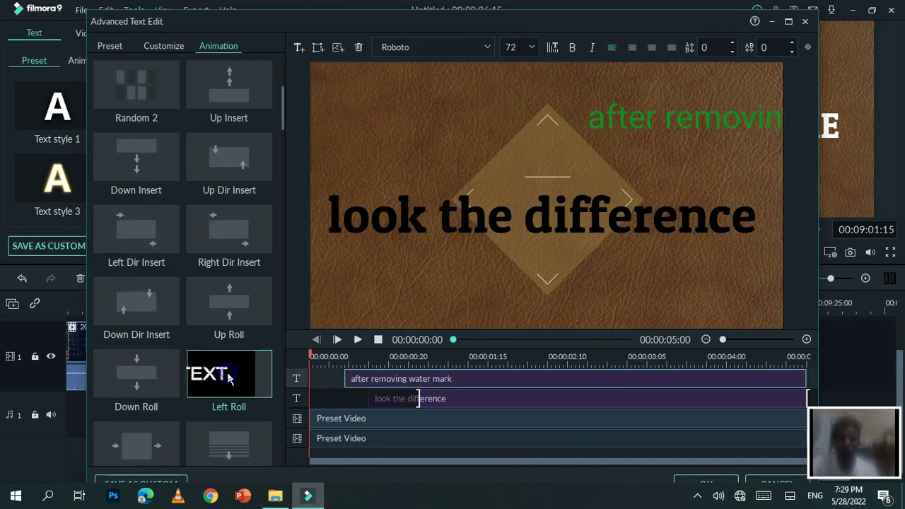
Apply the Doorway animation to the "after removing water mark" line and accept the advanced text edits
scroll(164, 389, "down", 4)
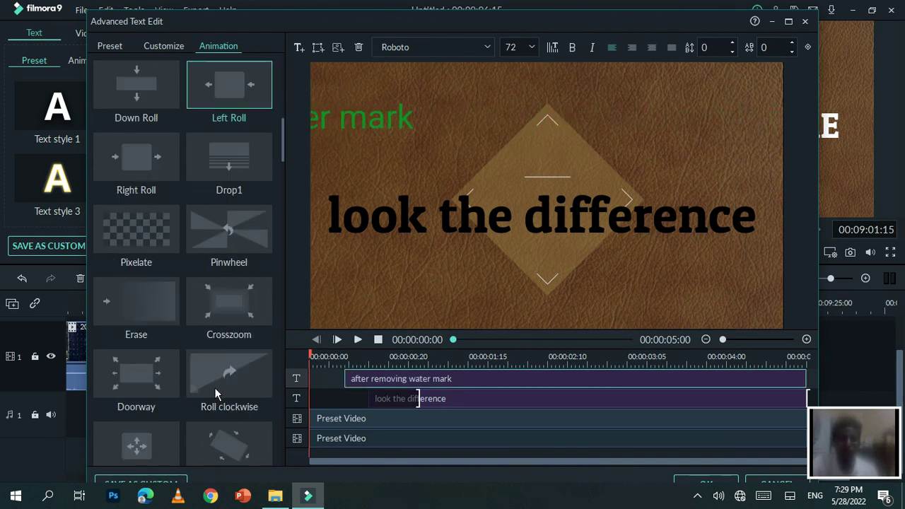
double_click(151, 380)
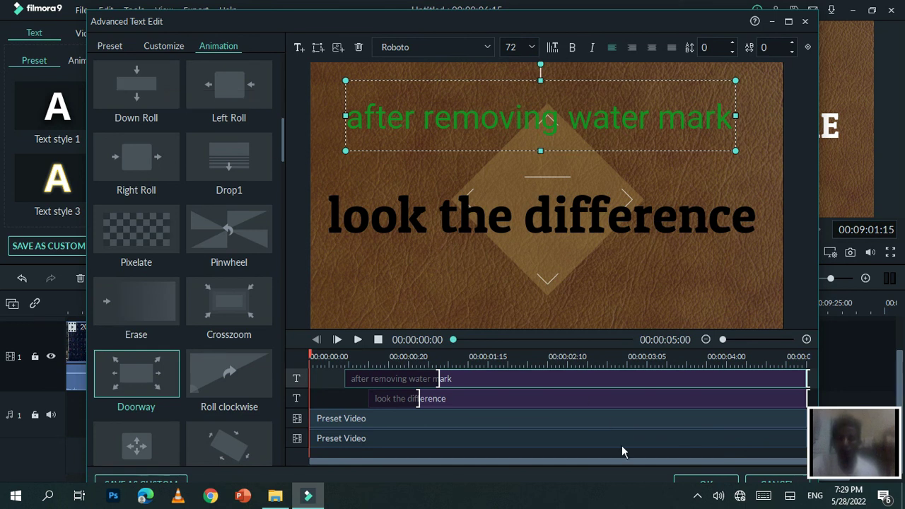
left_click(710, 483)
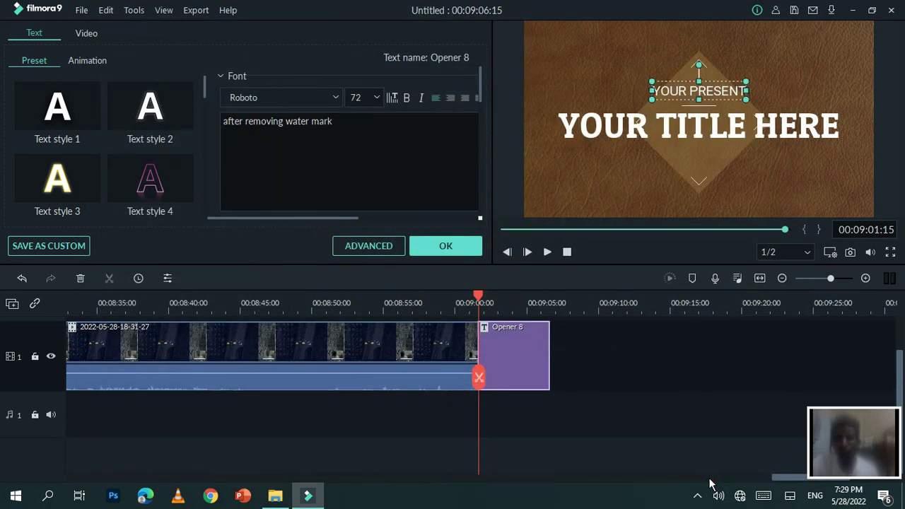
Play the timeline from just before the Opener 8 title to review its animations, and confirm the title settings
left_click_drag(483, 302, 516, 294)
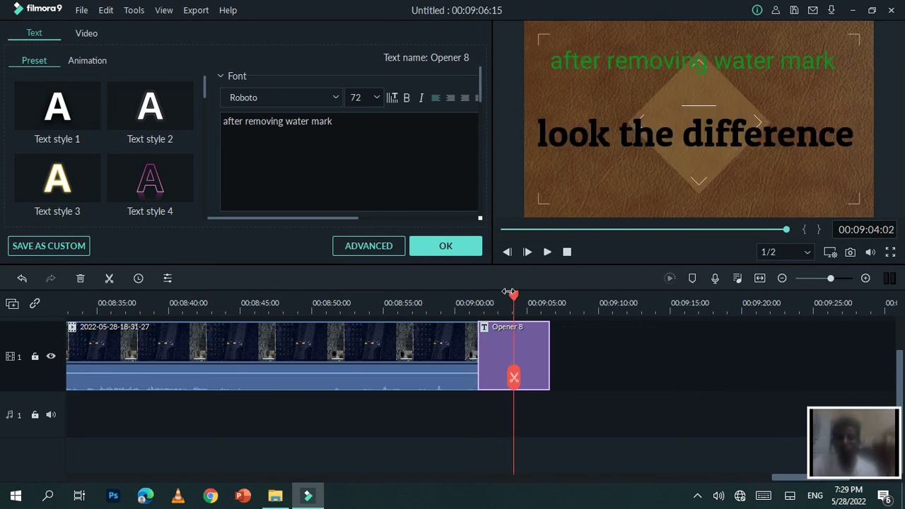
left_click_drag(516, 298, 471, 296)
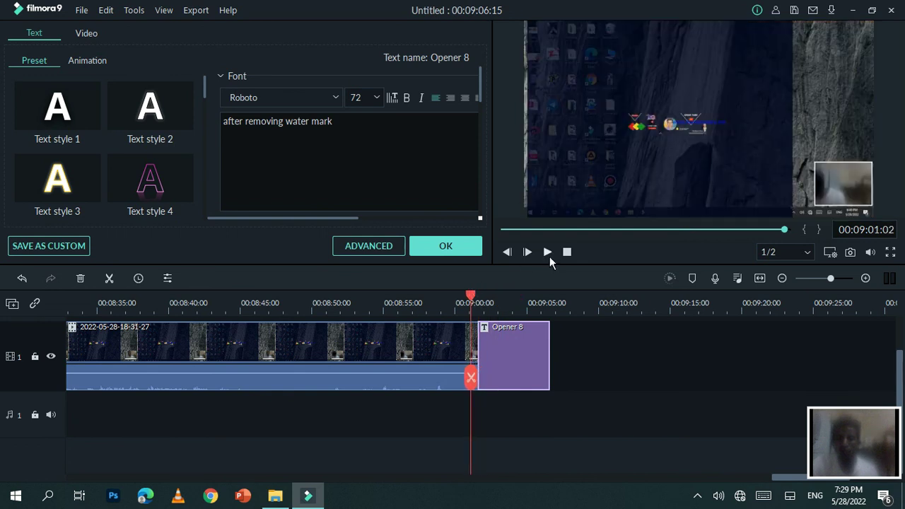
left_click(548, 253)
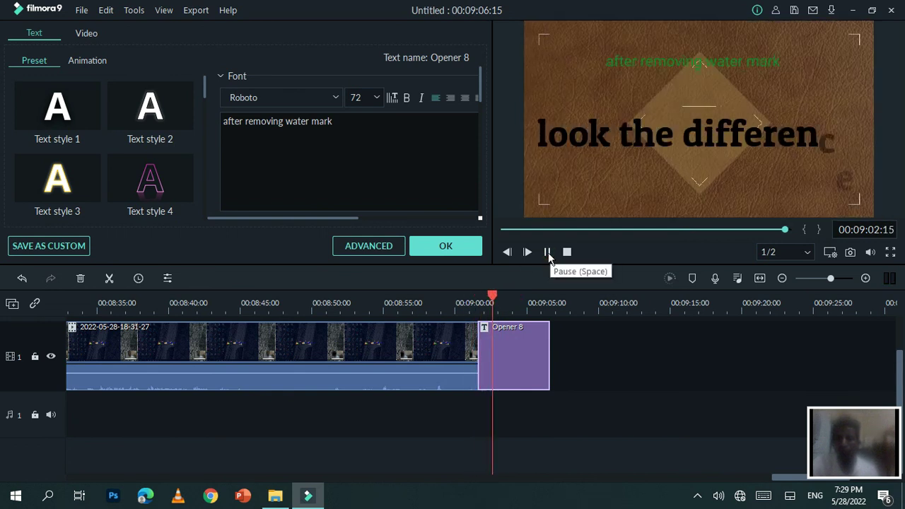
left_click(549, 254)
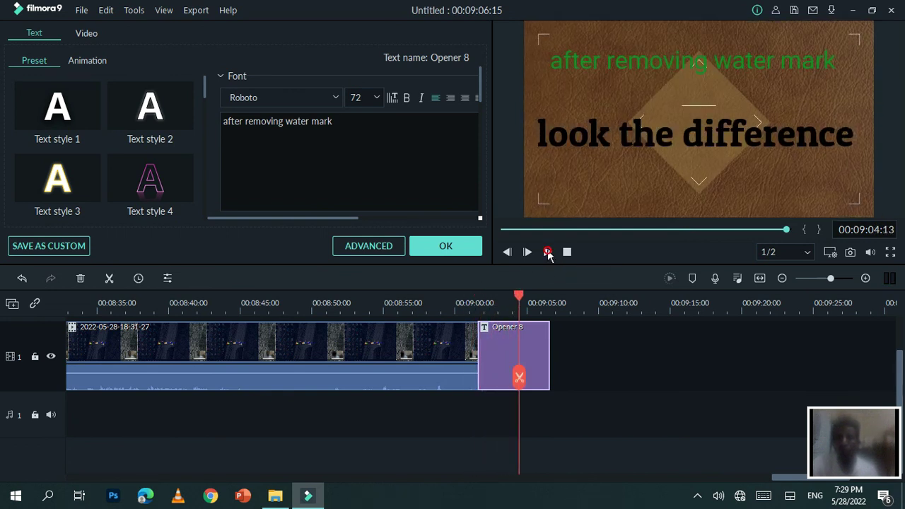
left_click(460, 248)
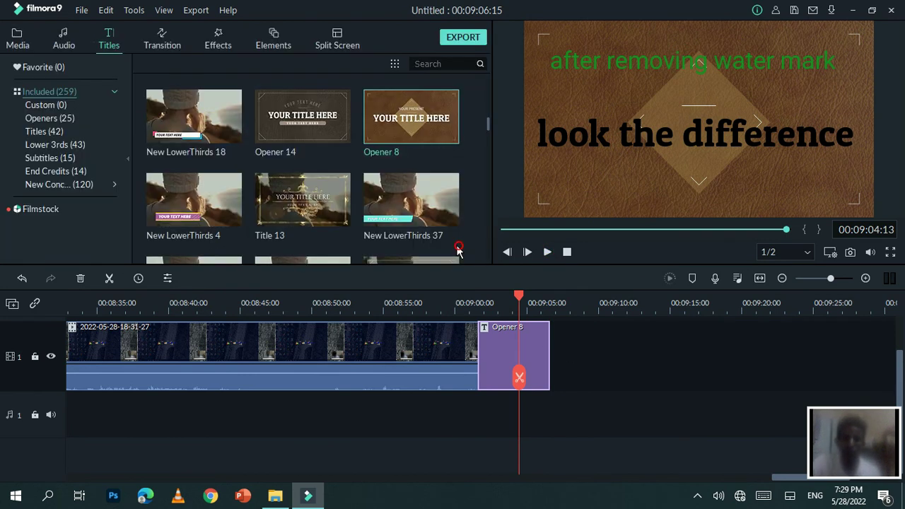
left_click(17, 43)
mouse_move(306, 126)
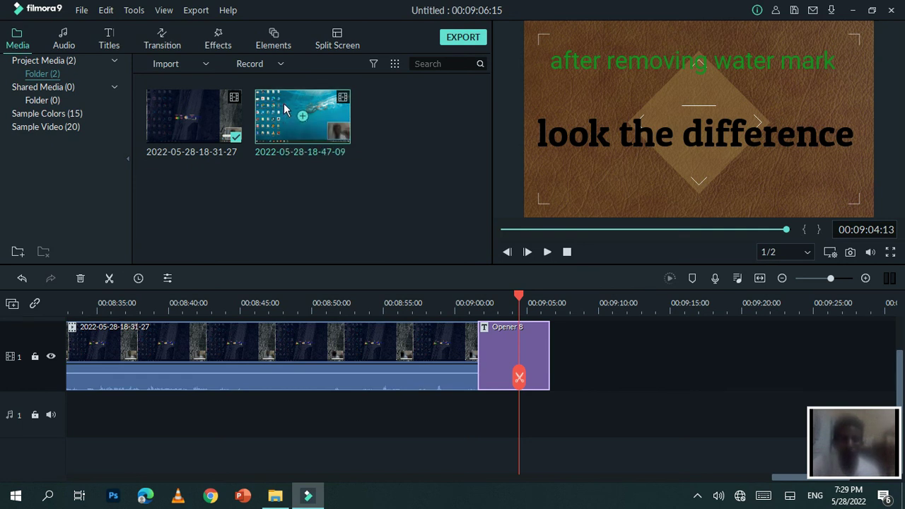
left_click_drag(423, 214, 641, 353)
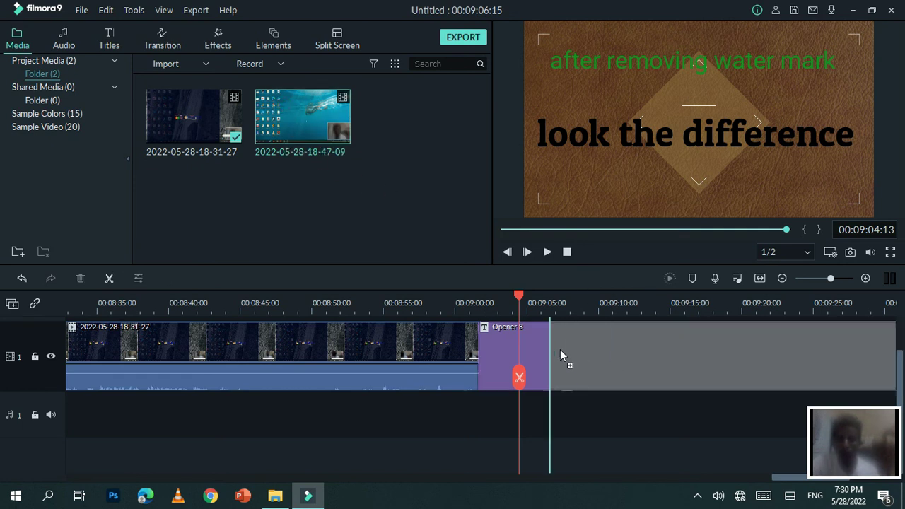
left_click_drag(560, 349, 556, 348)
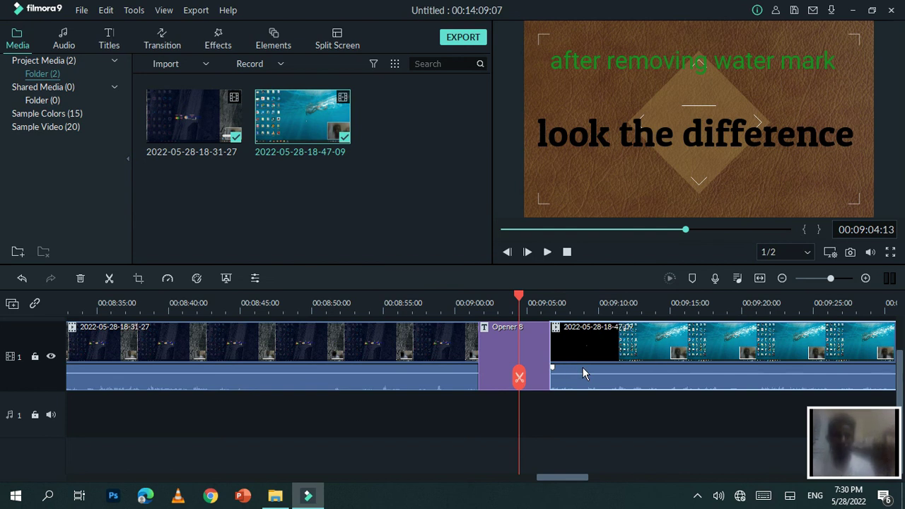
Shorten the end of the Opener title between the two clips by about 1.5 seconds and play back that section
left_click(540, 347)
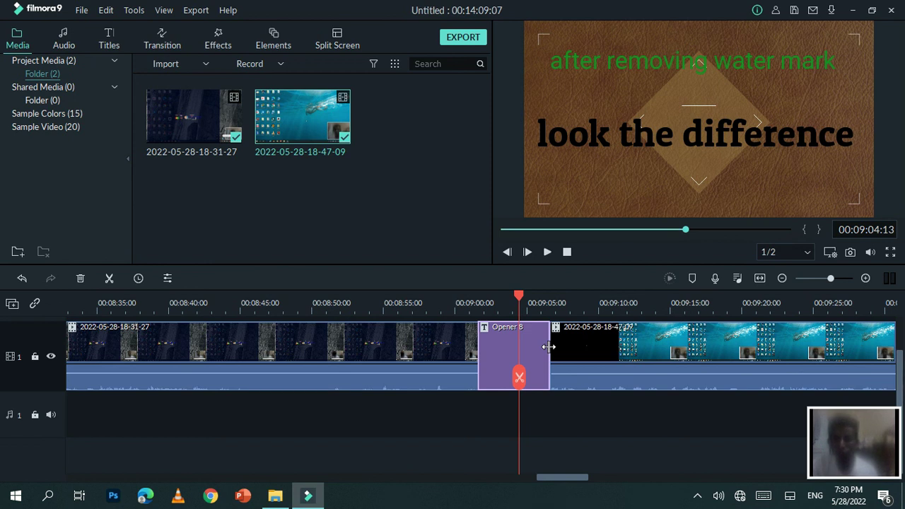
left_click_drag(549, 347, 529, 344)
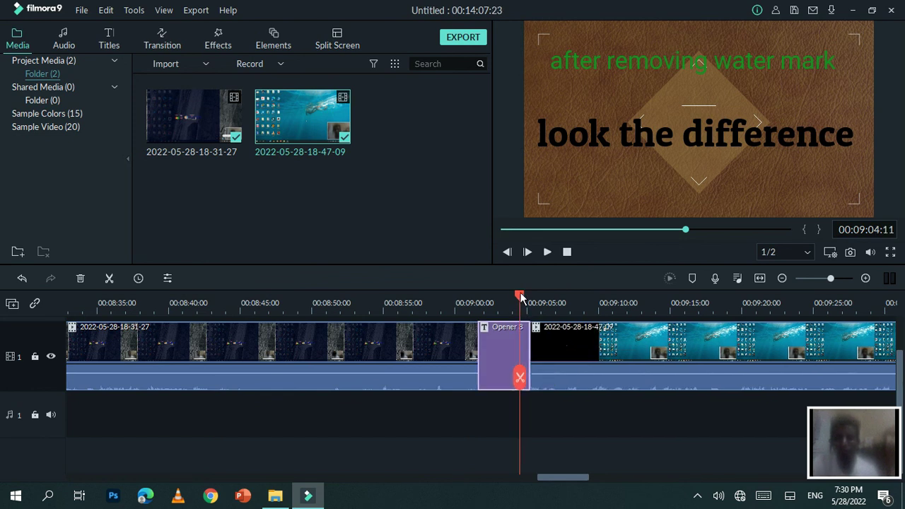
left_click_drag(520, 296, 480, 298)
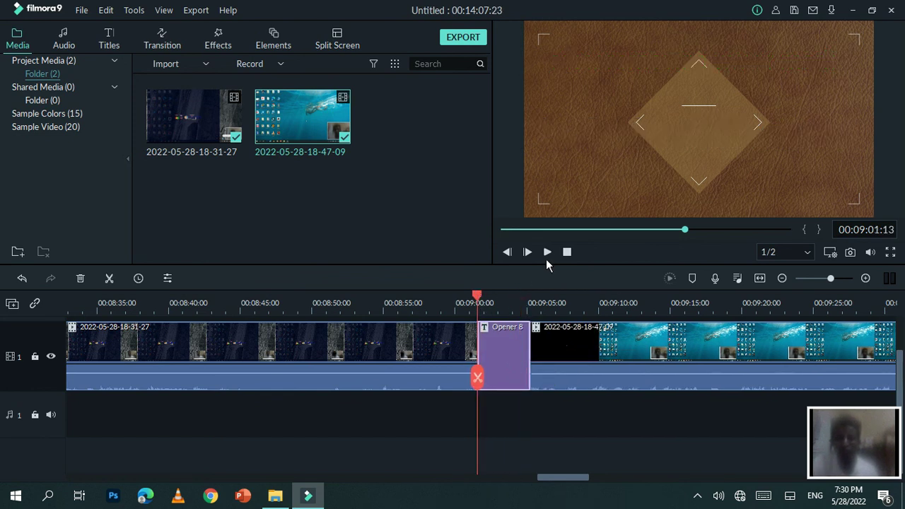
left_click(547, 253)
left_click(547, 253)
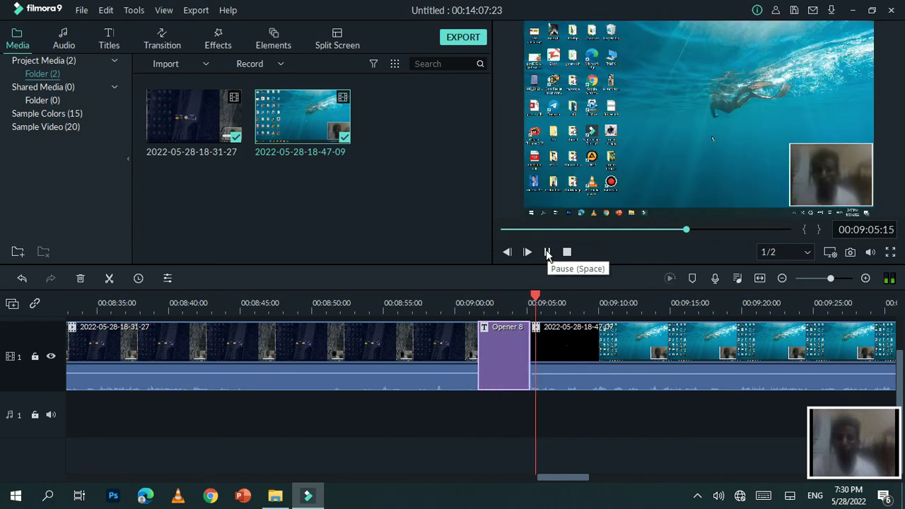
left_click(547, 253)
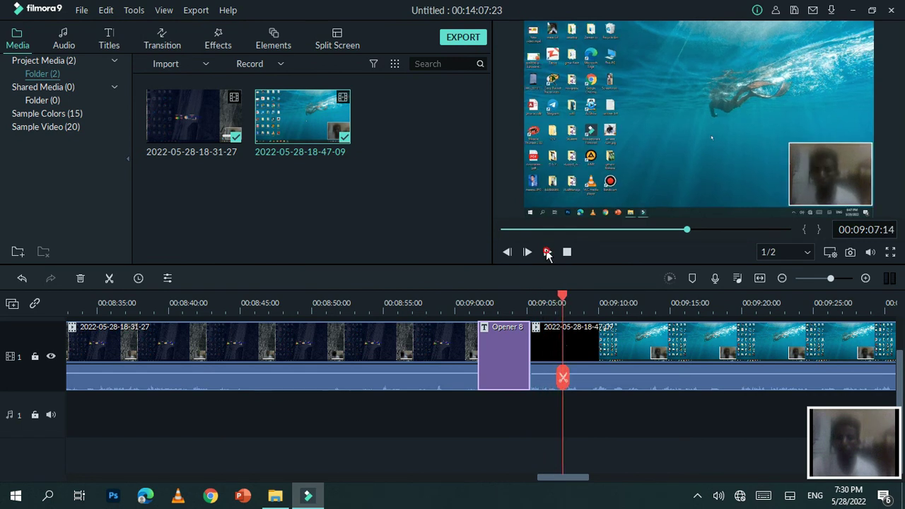
left_click_drag(606, 368, 605, 369)
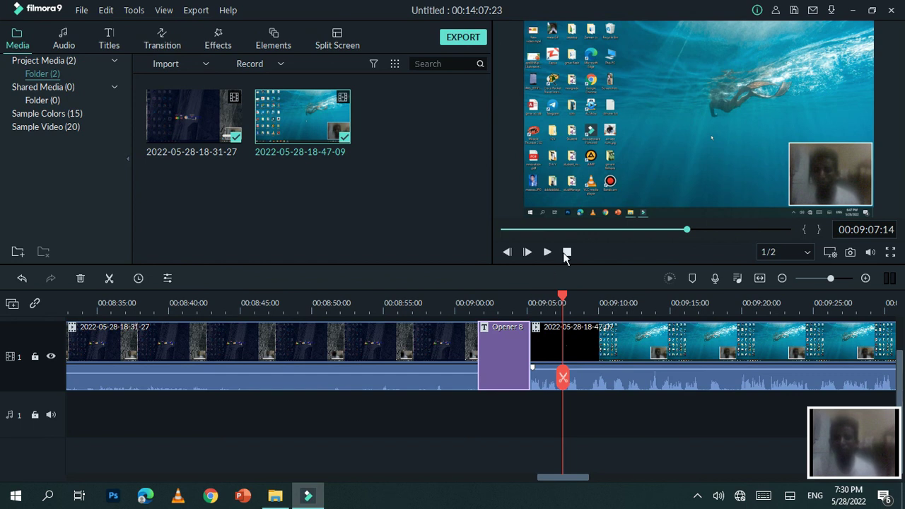
left_click(549, 253)
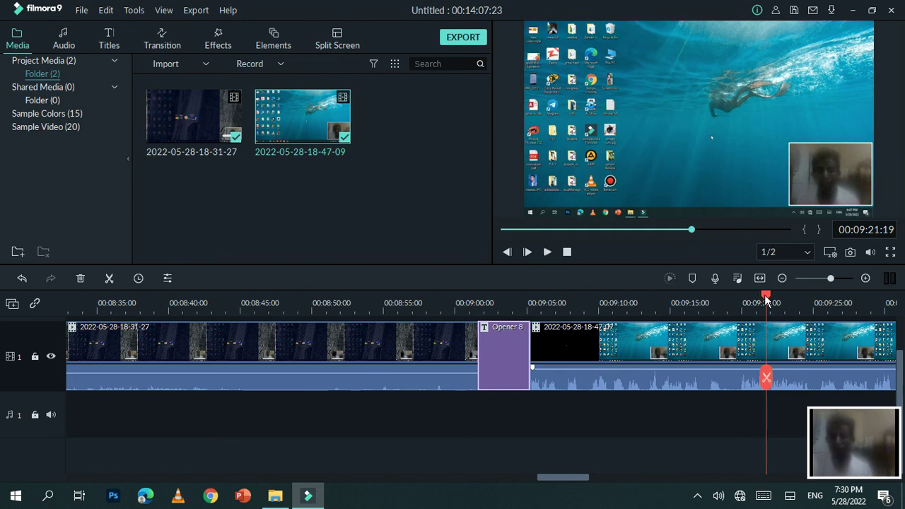
left_click_drag(766, 300, 887, 301)
left_click(708, 230)
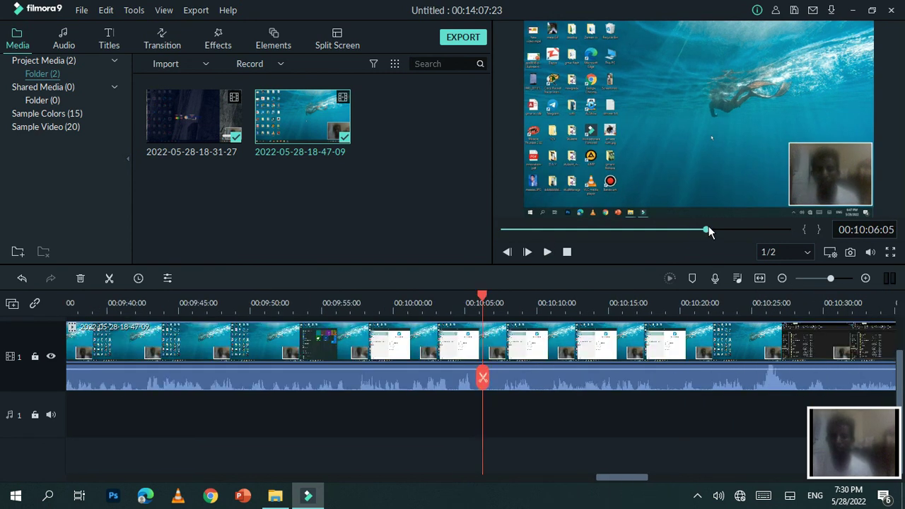
left_click_drag(708, 230, 723, 230)
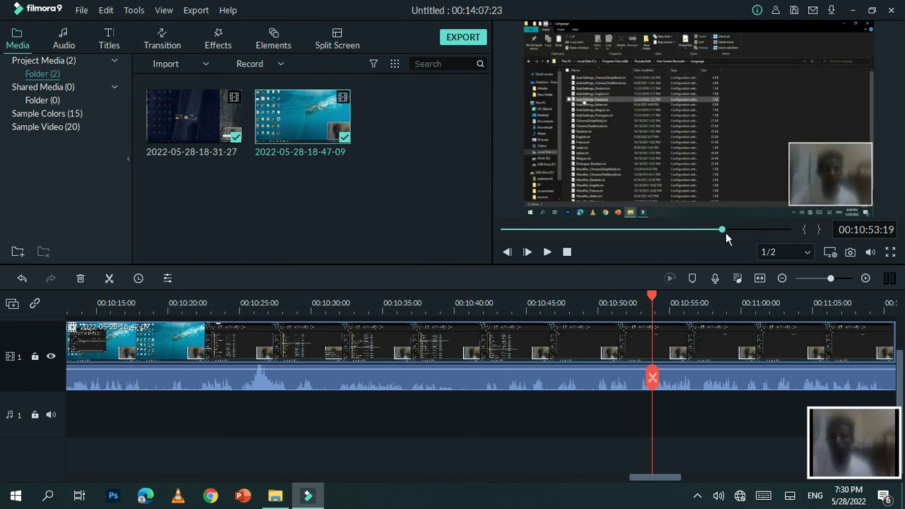
left_click(737, 229)
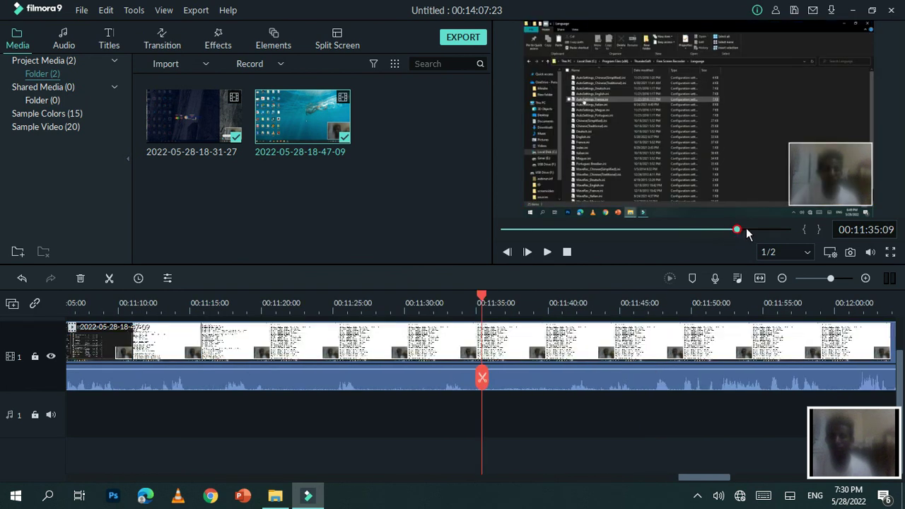
left_click(753, 230)
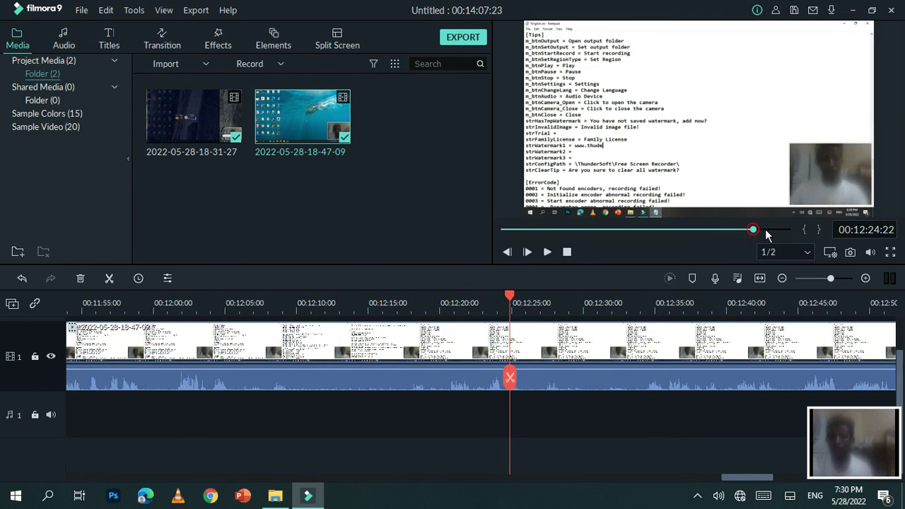
left_click(767, 229)
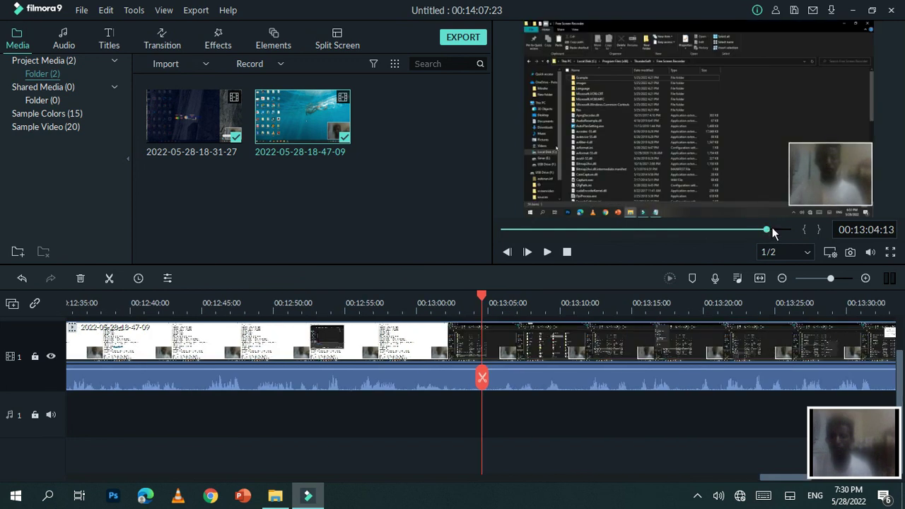
left_click(774, 230)
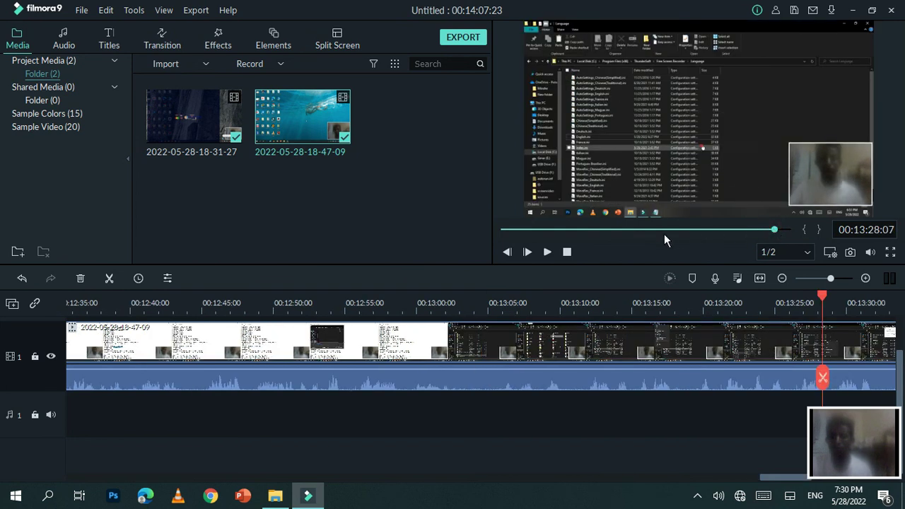
left_click(547, 253)
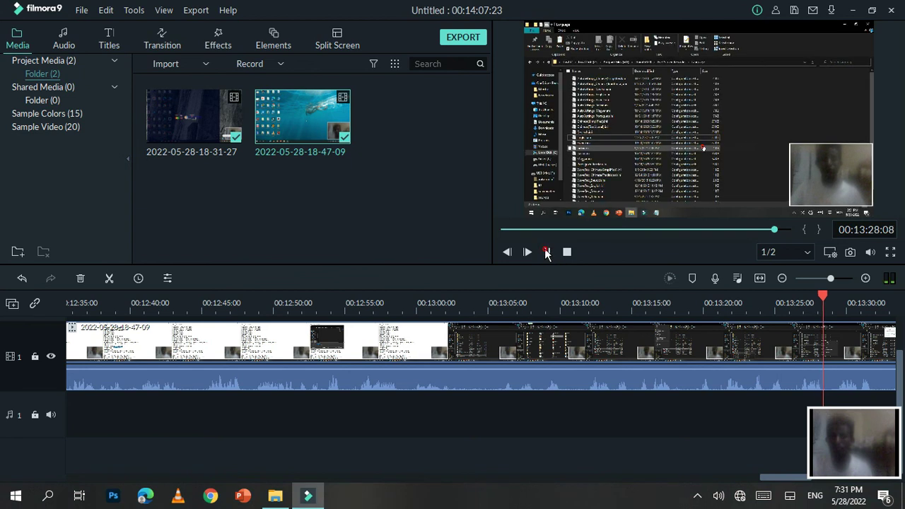
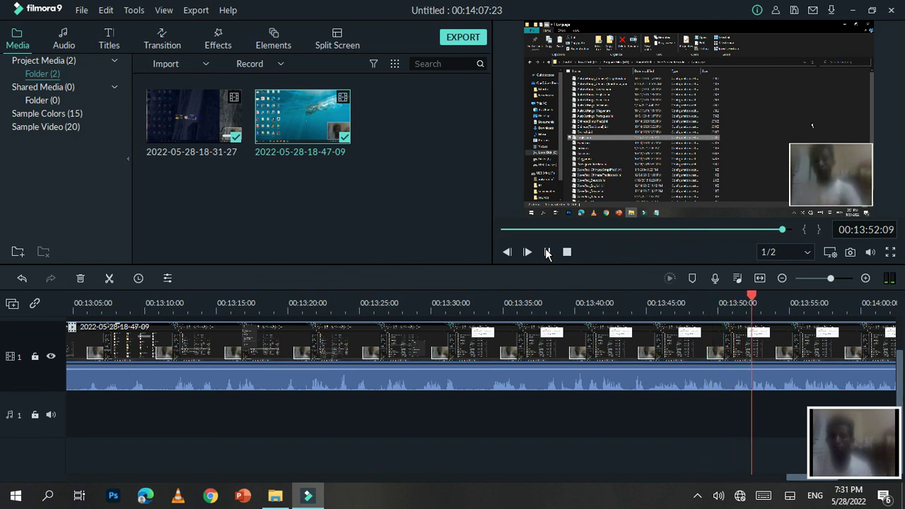
left_click(549, 253)
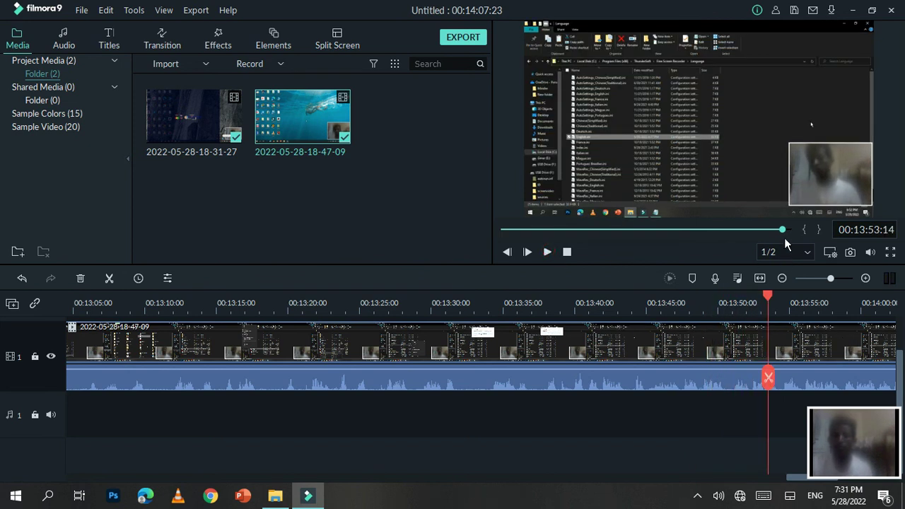
Review the final seconds of the second clip at the end of the timeline
left_click_drag(783, 231, 788, 229)
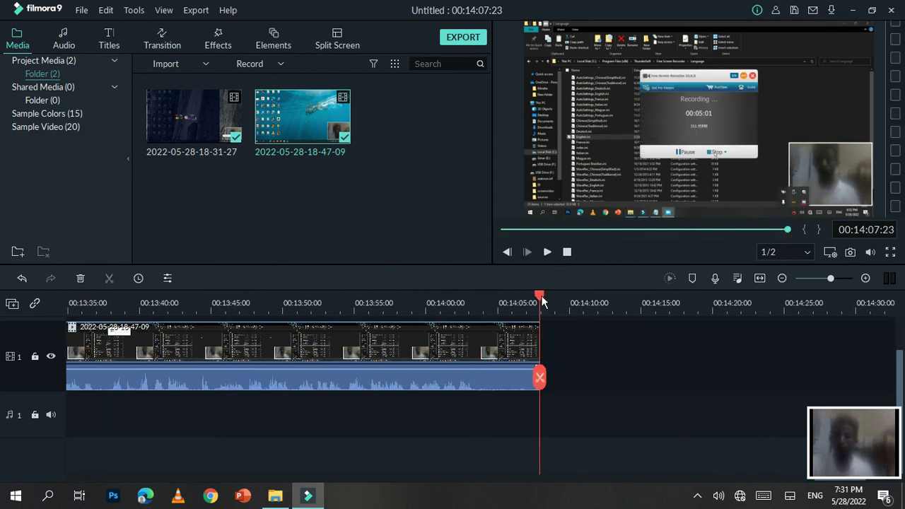
left_click_drag(542, 300, 532, 301)
left_click(547, 253)
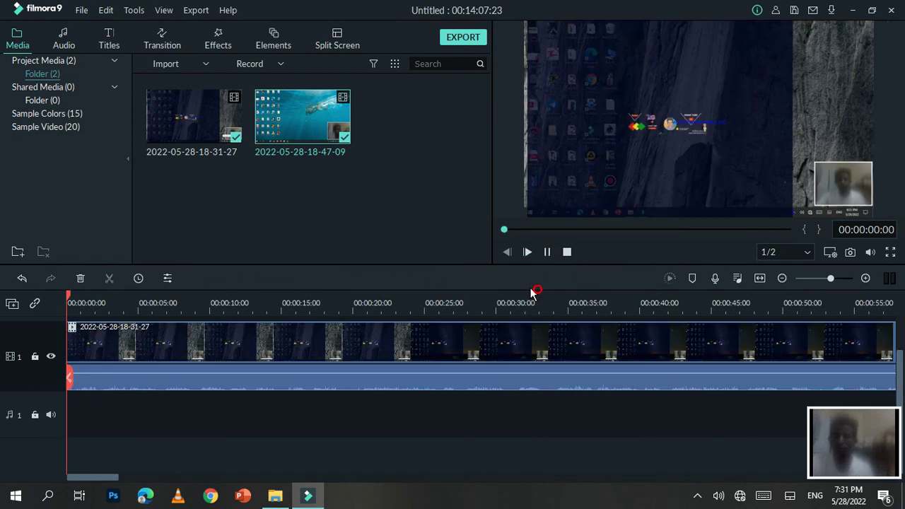
key("space")
left_click_drag(505, 230, 784, 233)
key("space")
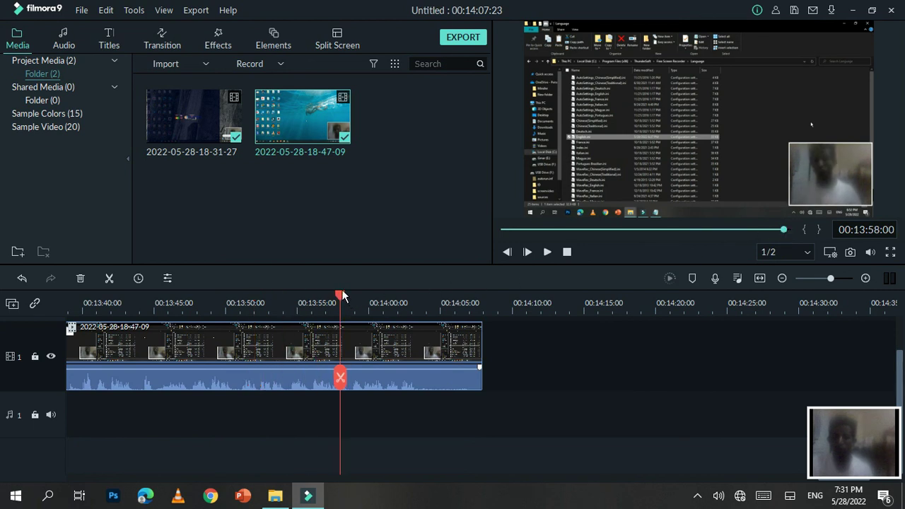
Split the second clip at 00:14:07:05 and delete the piece after the cut
left_click_drag(338, 301, 476, 296)
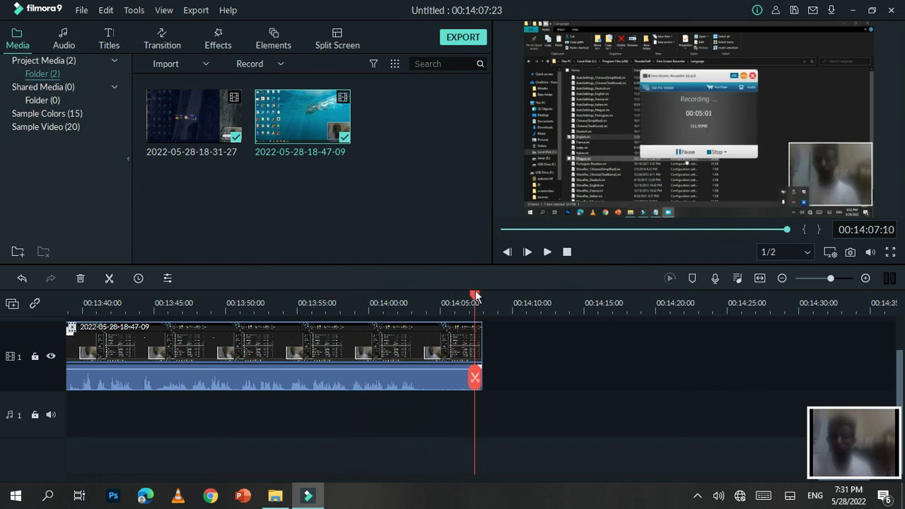
left_click_drag(476, 295, 474, 295)
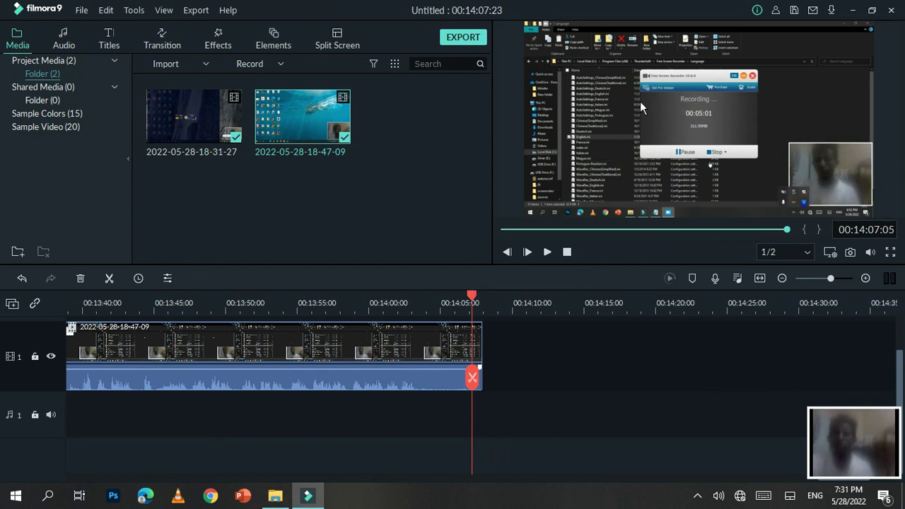
left_click(474, 378)
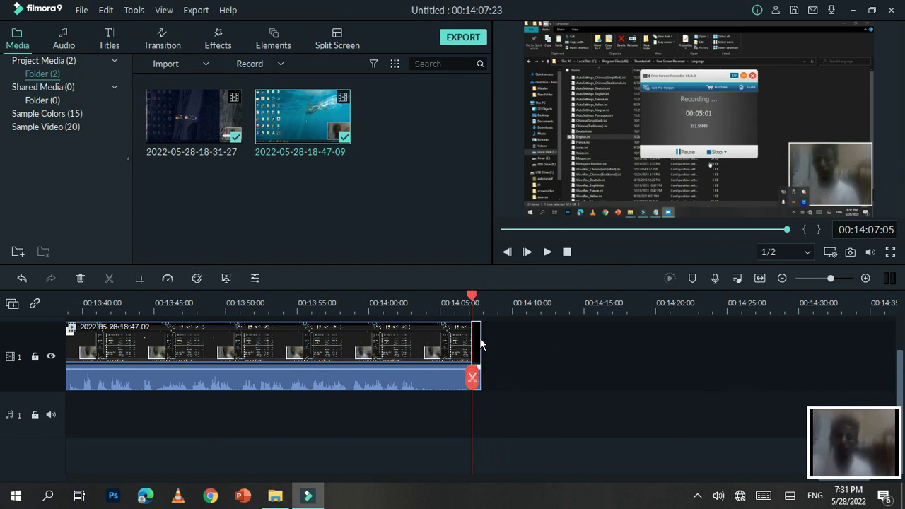
right_click(476, 341)
left_click(520, 75)
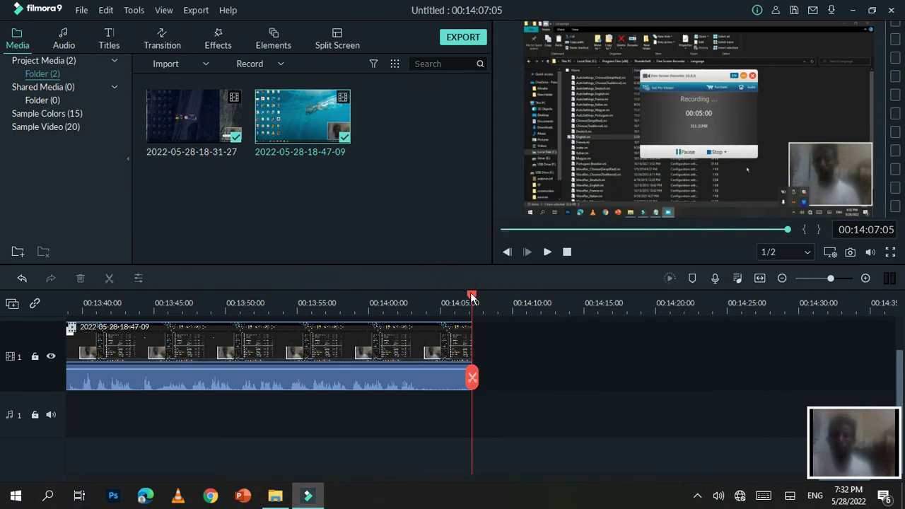
Split the second clip at 00:14:06:23 and delete the short piece after the cut
left_click_drag(473, 297, 468, 295)
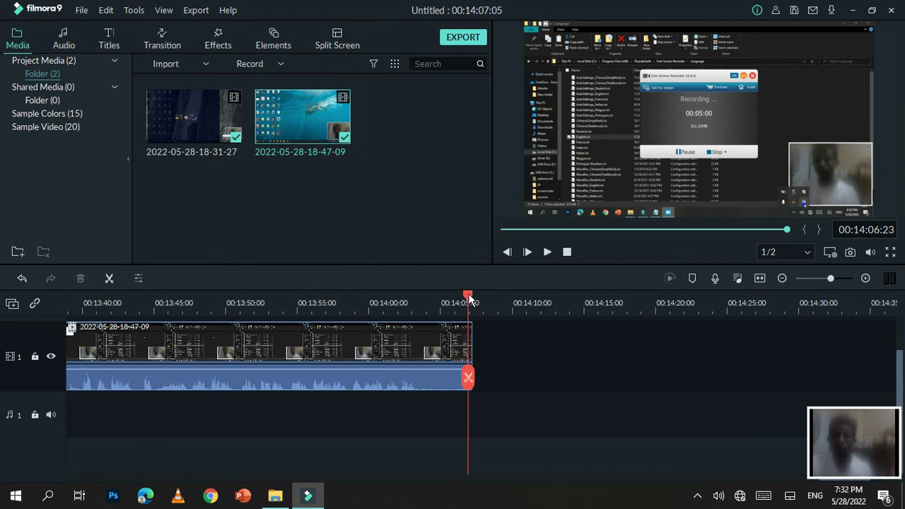
left_click(469, 378)
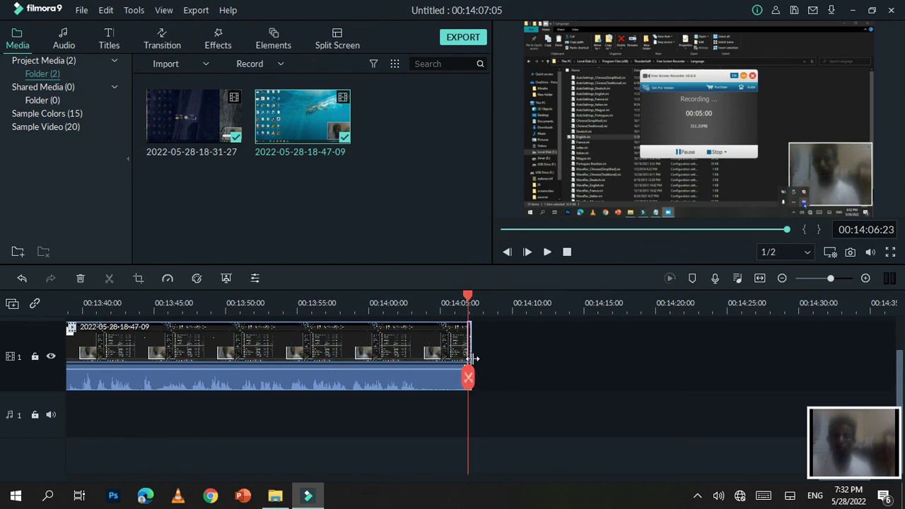
right_click(471, 346)
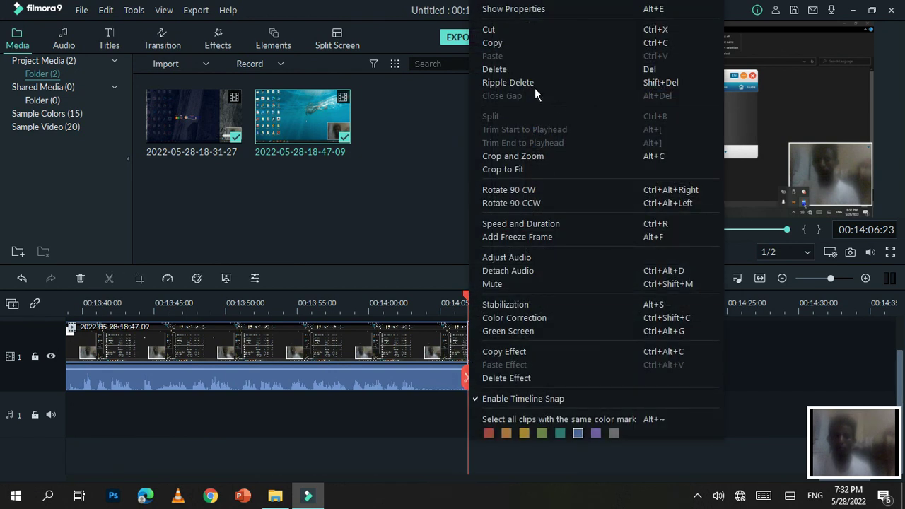
left_click(517, 68)
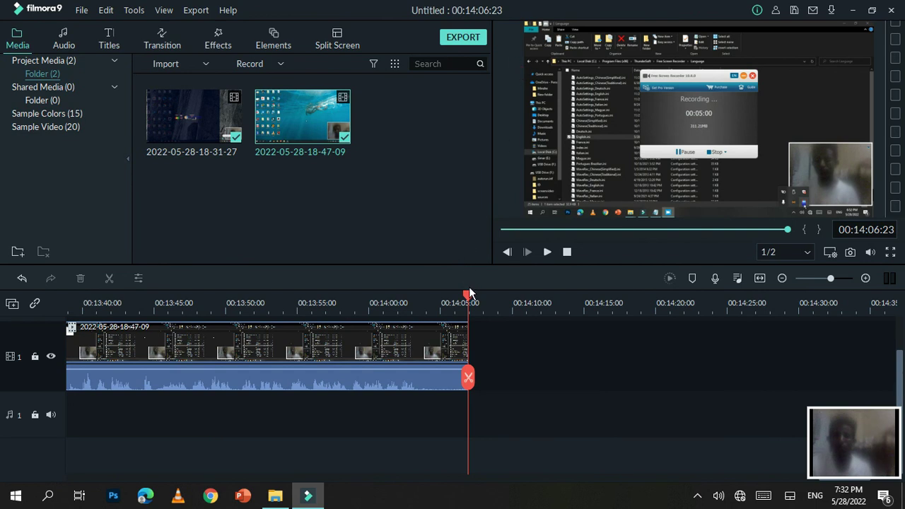
Split the second clip at 00:14:06:15 and delete the remaining recorder footage after the cut
left_click_drag(470, 293, 464, 287)
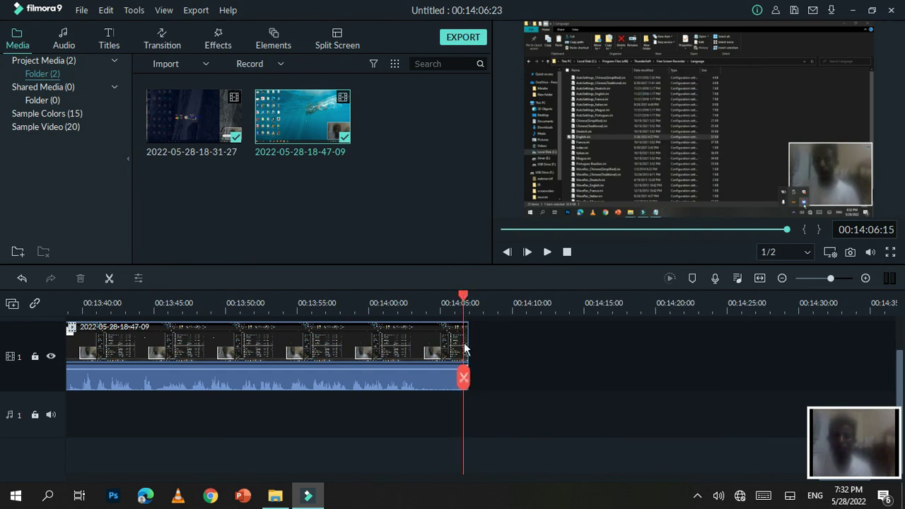
left_click(464, 379)
right_click(465, 351)
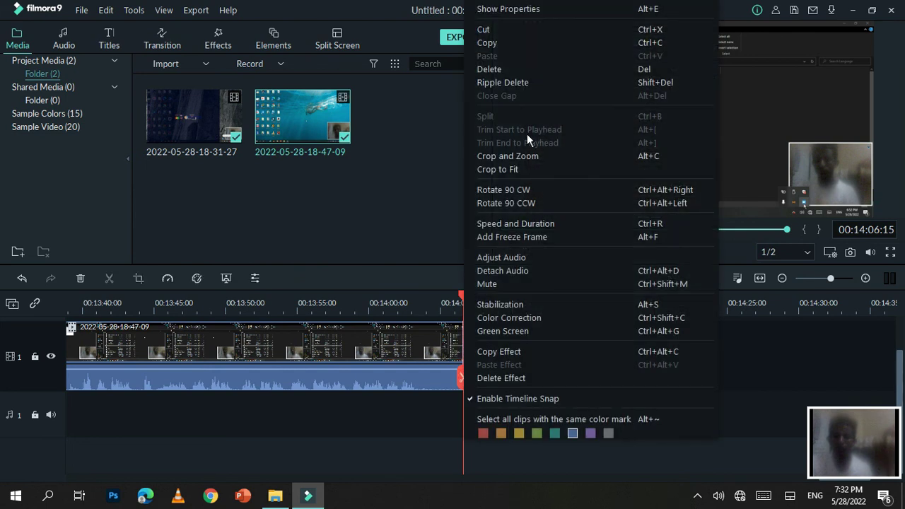
left_click(491, 72)
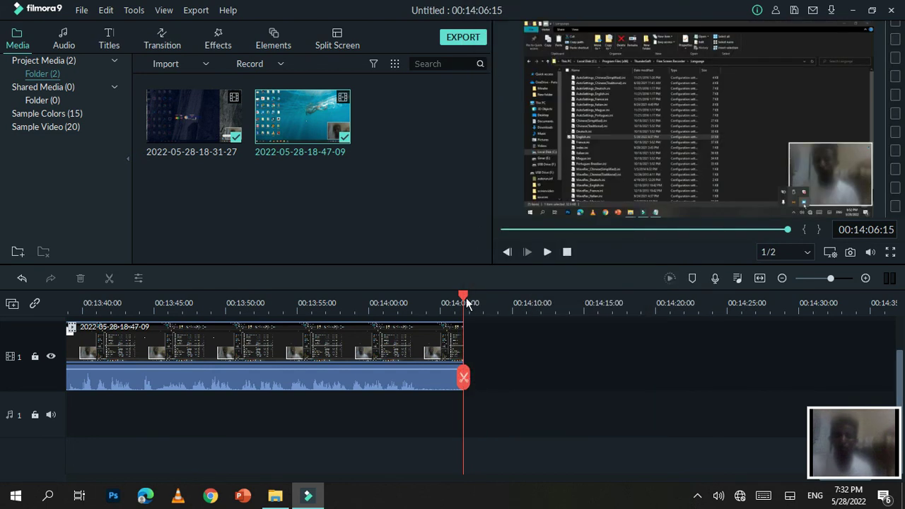
Return the playhead to the start of the timeline and add a second video track
left_click_drag(463, 296, 458, 300)
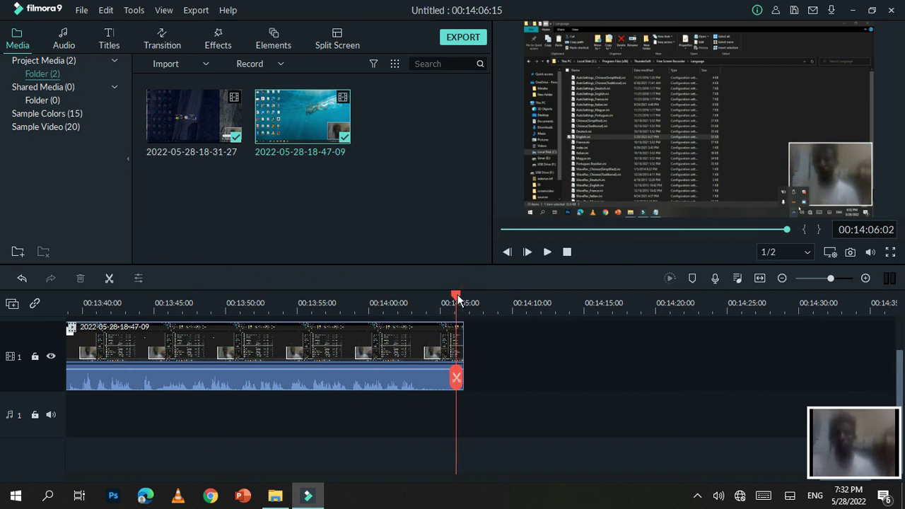
left_click_drag(457, 301, 286, 301)
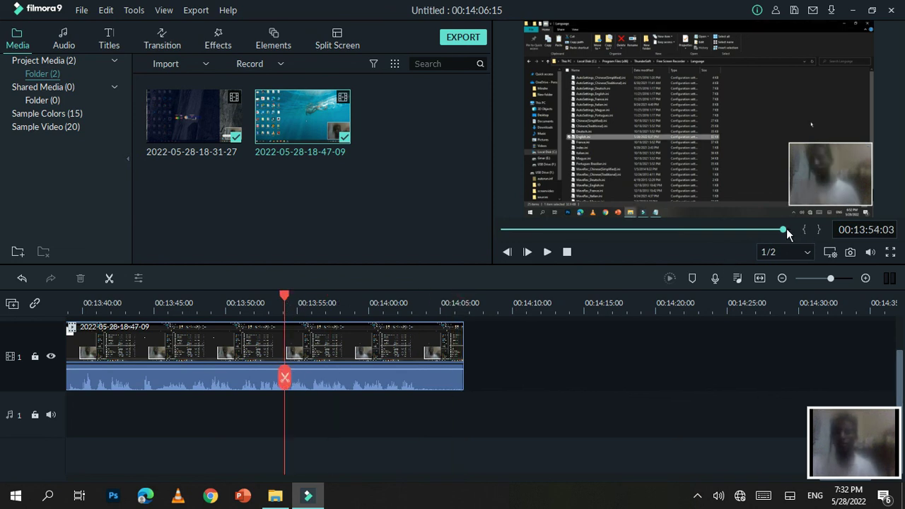
left_click_drag(785, 231, 483, 228)
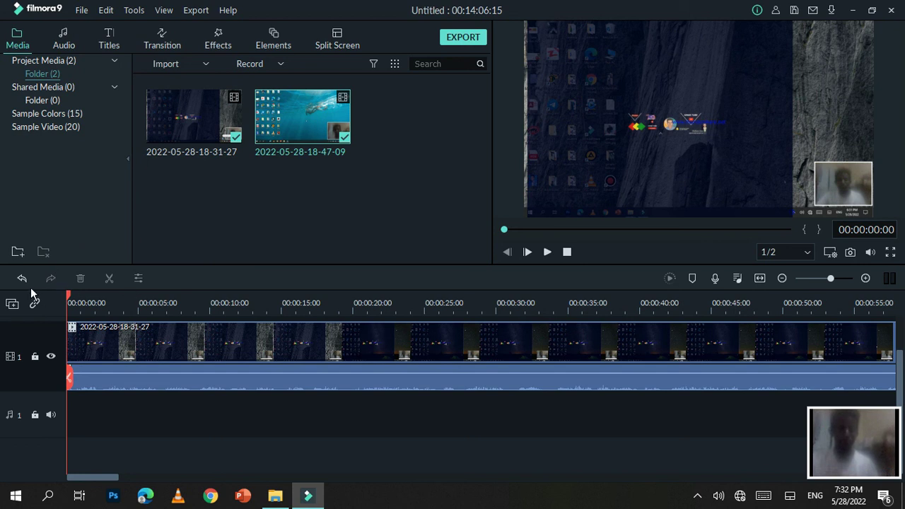
left_click(12, 305)
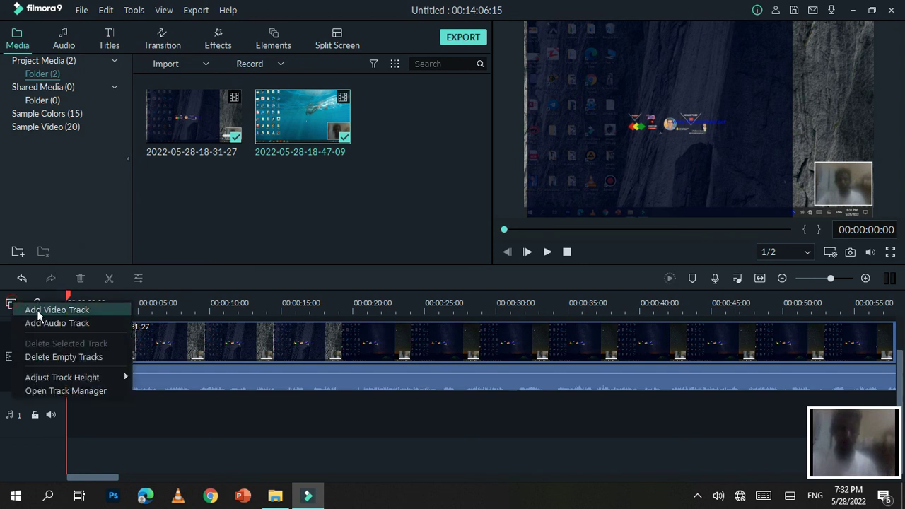
left_click(56, 312)
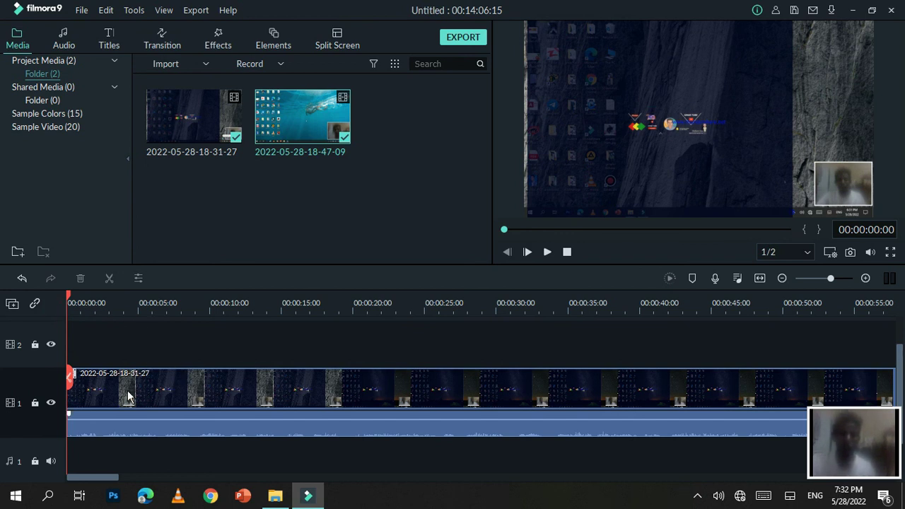
Check the end of the joined footage at 00:14:06:15 and return the playhead to the start of the timeline
scroll(127, 396, "down", 2)
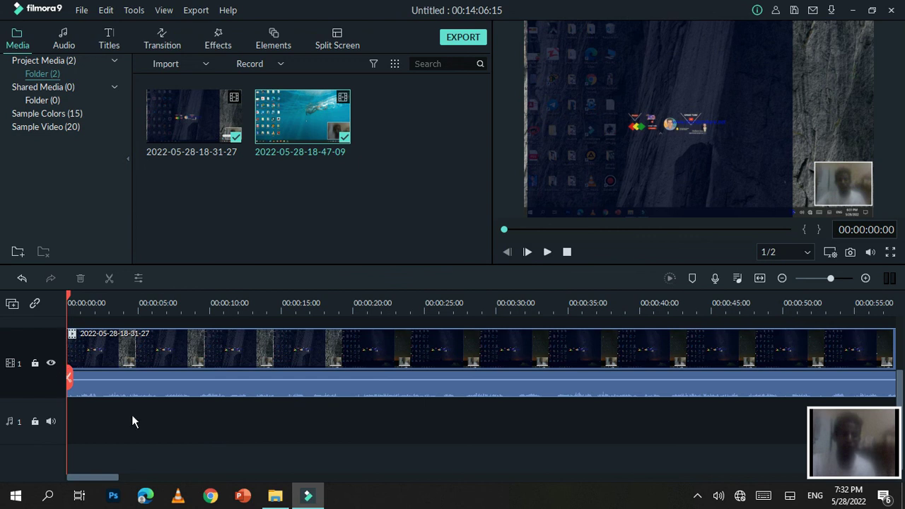
left_click(151, 353)
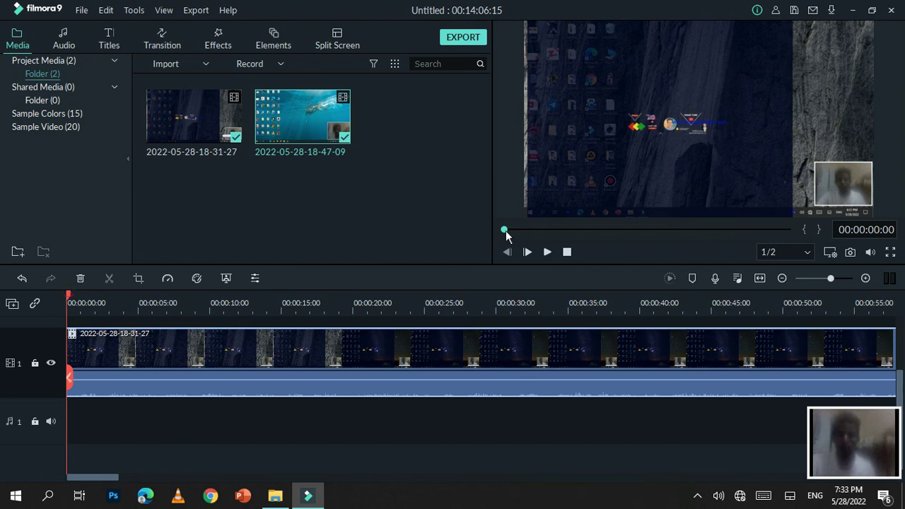
left_click_drag(505, 231, 799, 243)
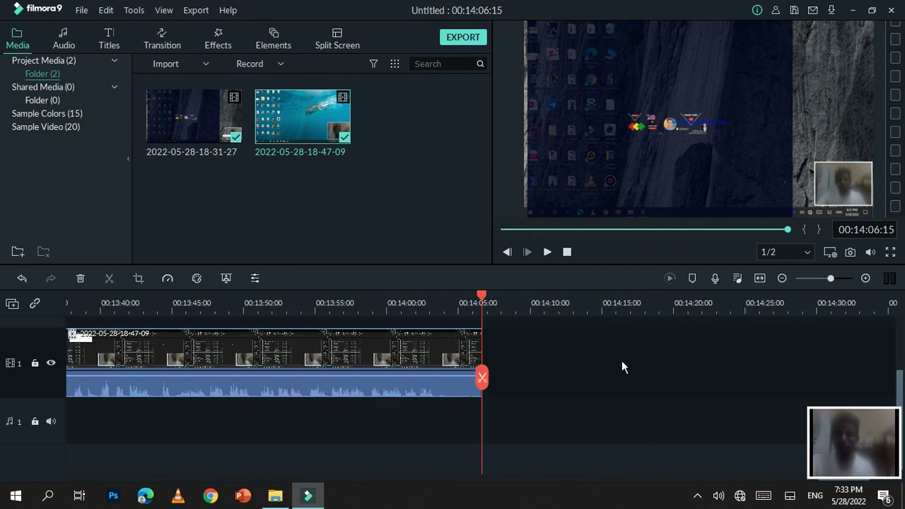
left_click_drag(613, 361, 64, 399)
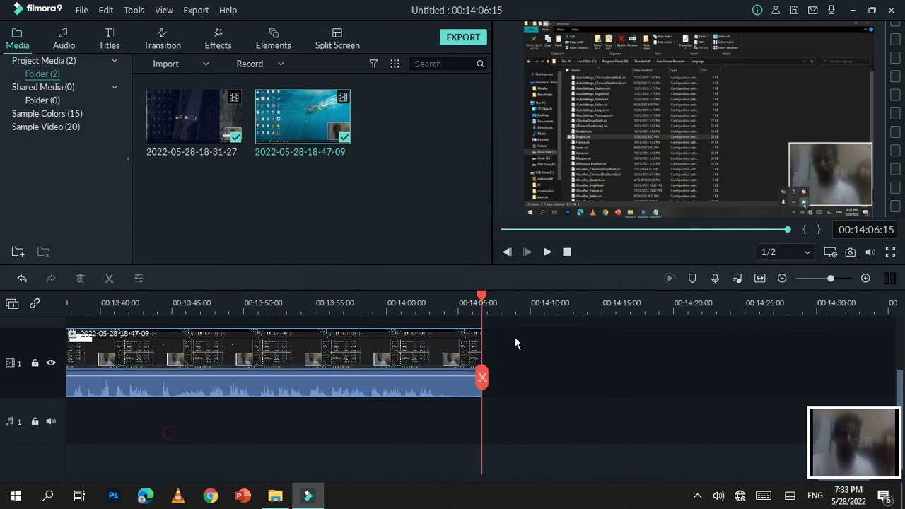
left_click_drag(515, 330, 64, 430)
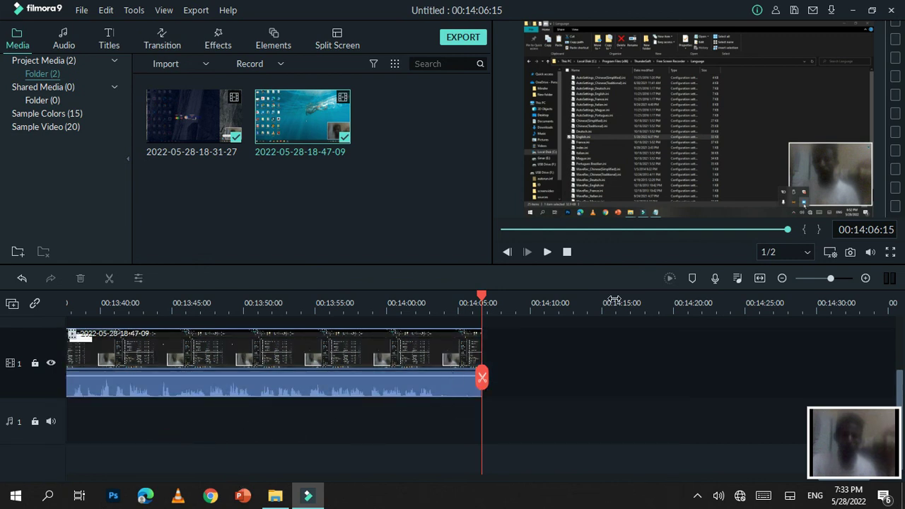
left_click_drag(787, 229, 481, 228)
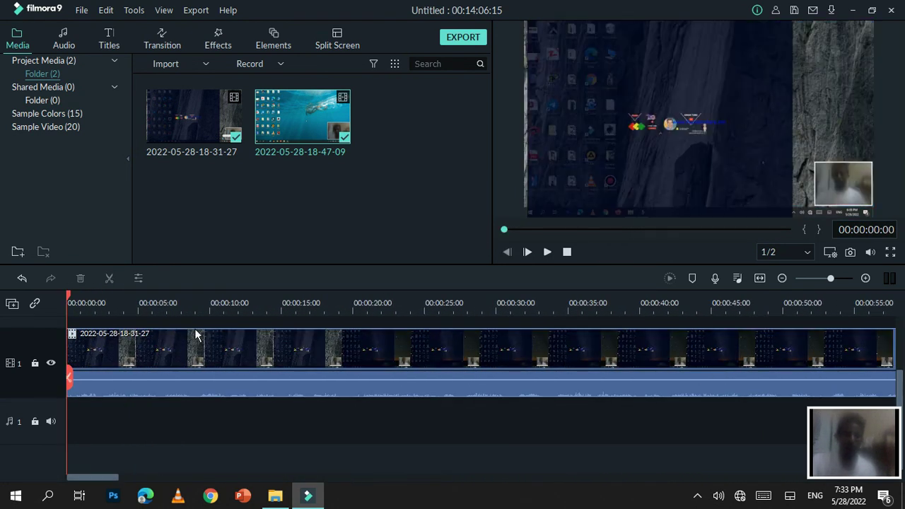
scroll(114, 385, "up", 2)
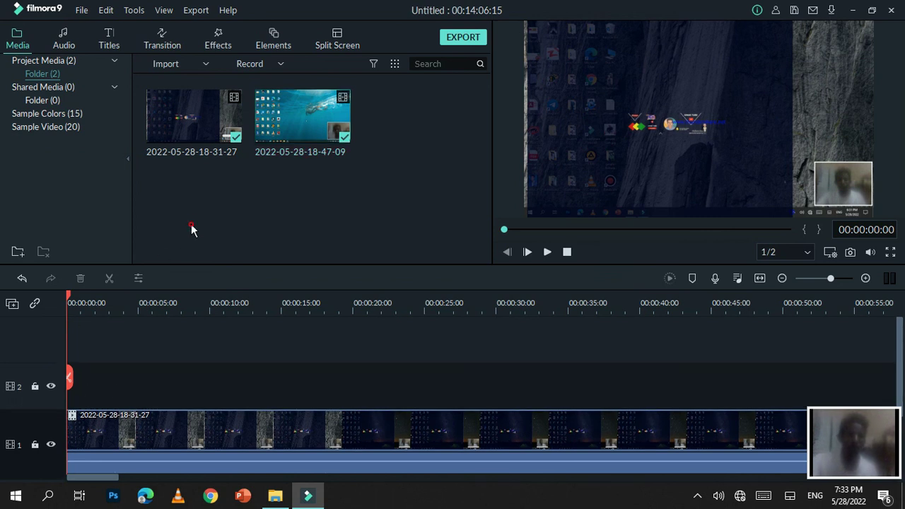
Preview included music and add the Name of the Child - Motions track to audio track 1
left_click(68, 43)
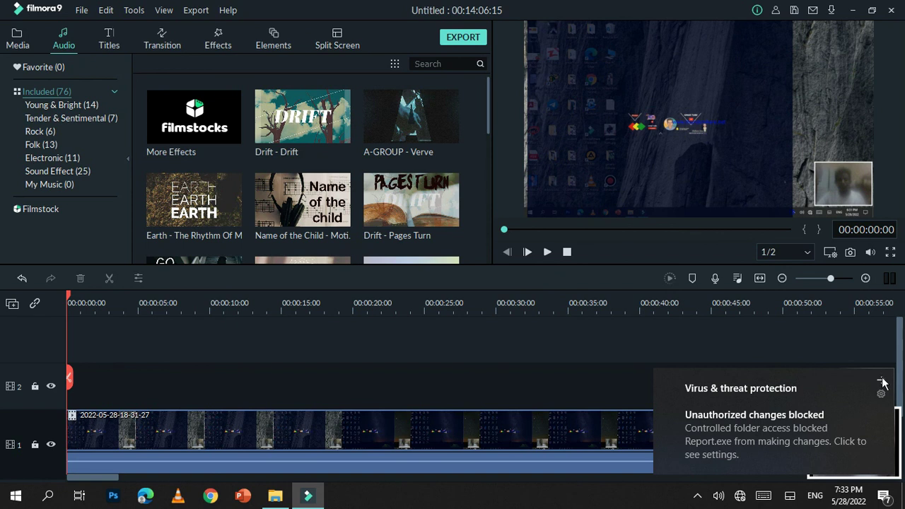
left_click(882, 382)
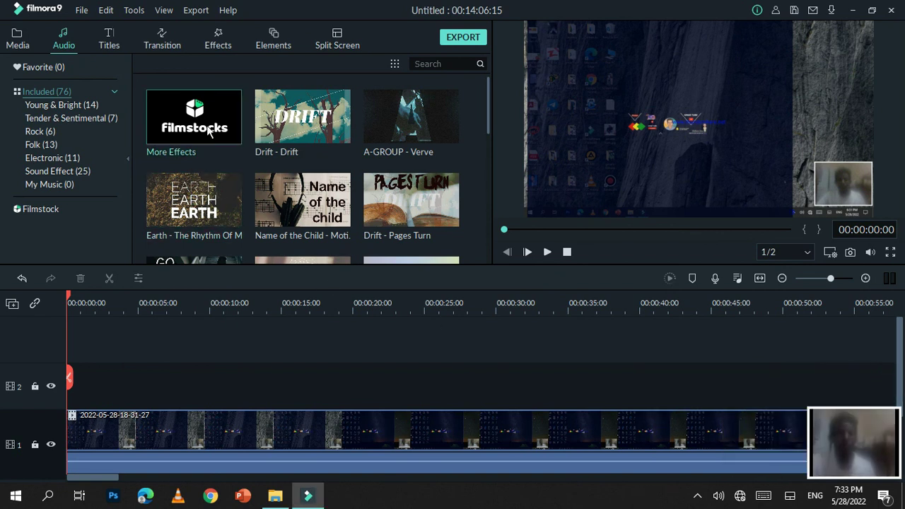
left_click(223, 198)
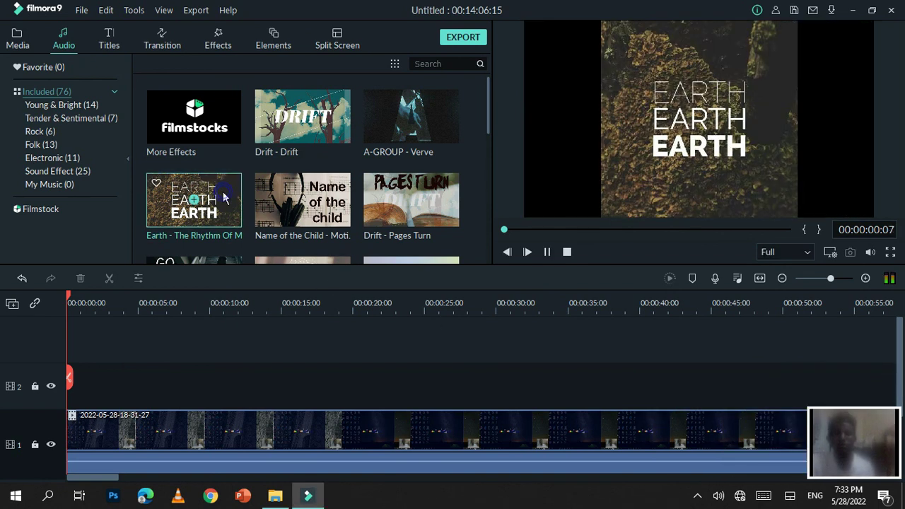
left_click(301, 205)
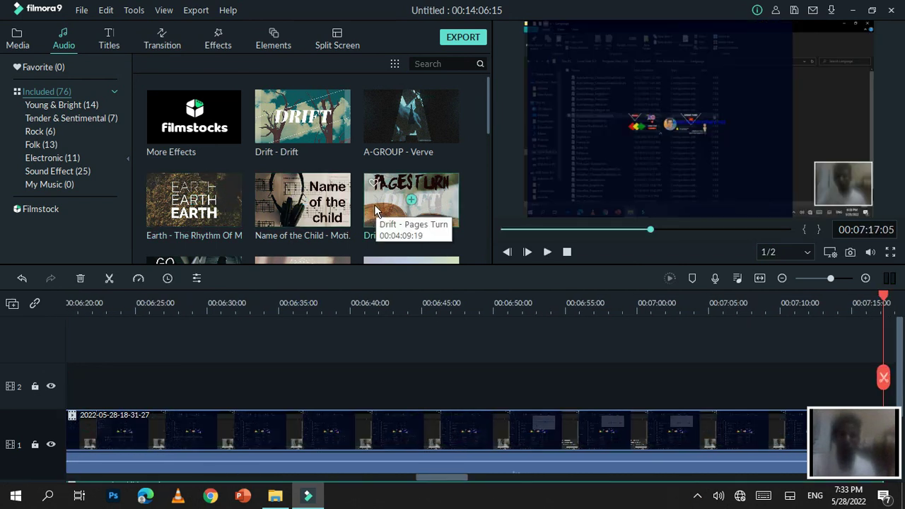
Preview the Drift - Pages Turn music and inspect the Name of the Child - Motions clip on audio track 1
left_click(375, 209)
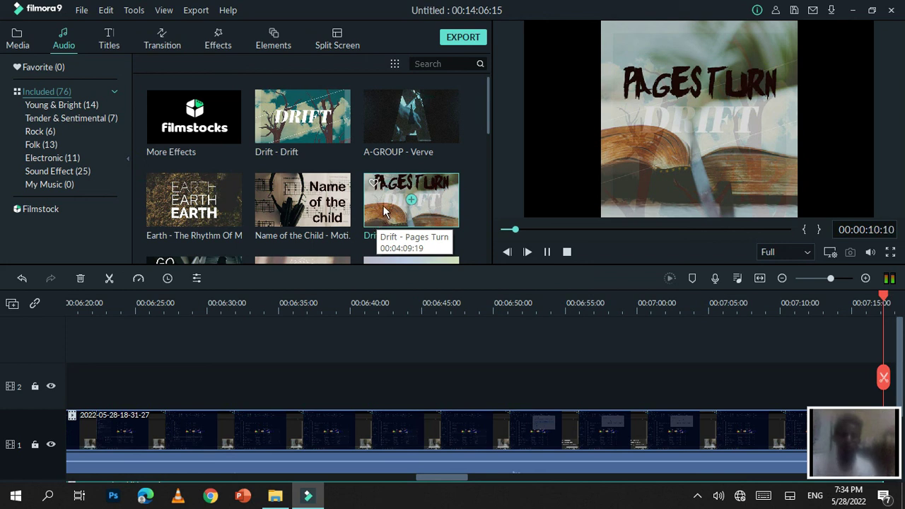
left_click_drag(384, 211, 251, 364)
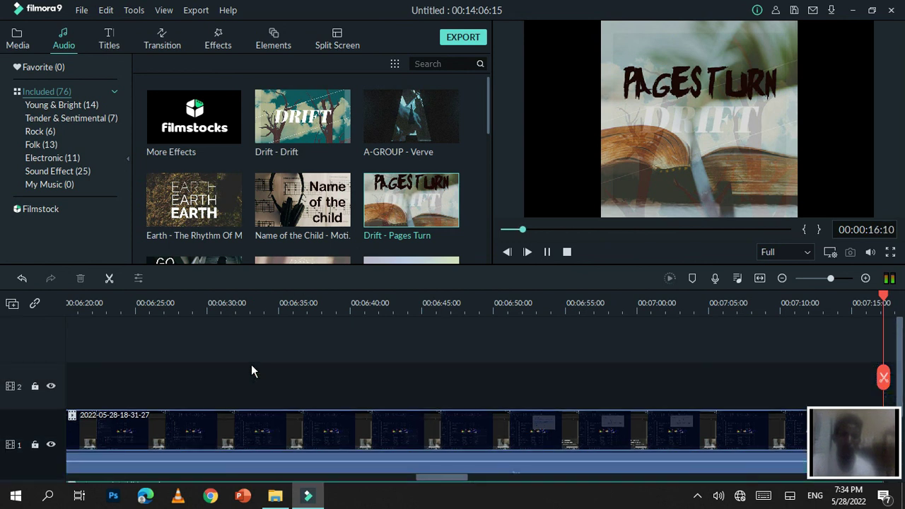
mouse_move(396, 200)
left_mouse_down()
mouse_move(208, 328)
mouse_move(353, 218)
mouse_move(393, 201)
left_mouse_up()
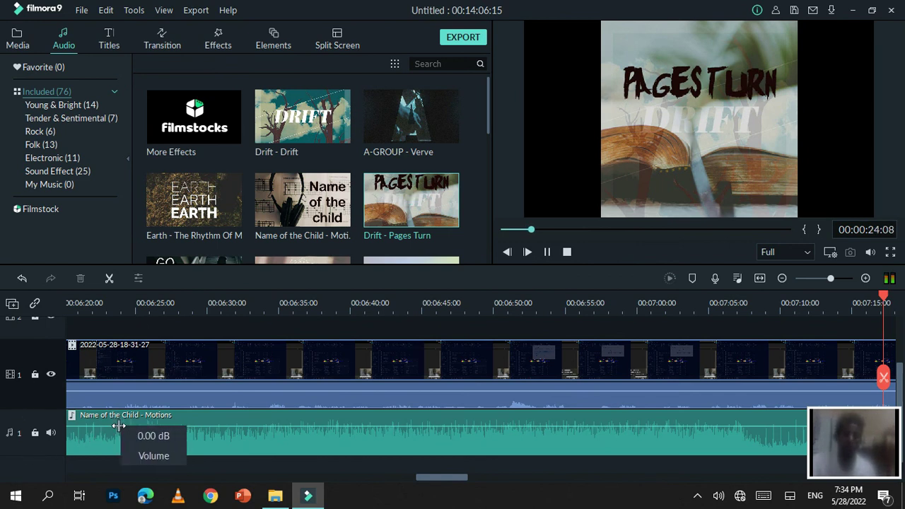
scroll(57, 437, "up", 1)
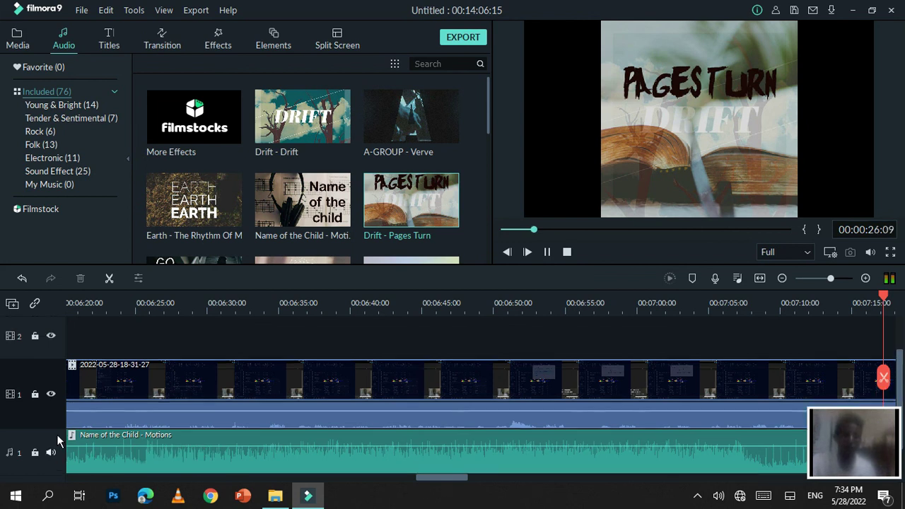
scroll(56, 434, "down", 1)
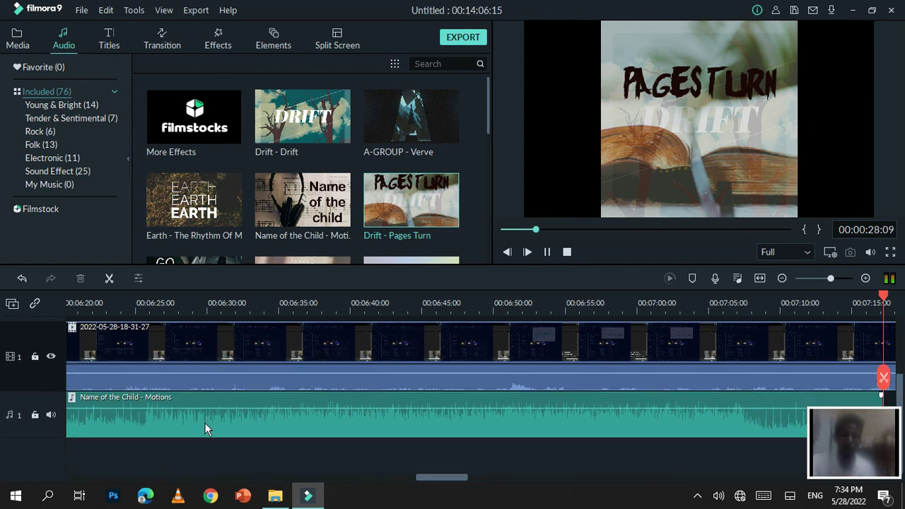
left_click(547, 252)
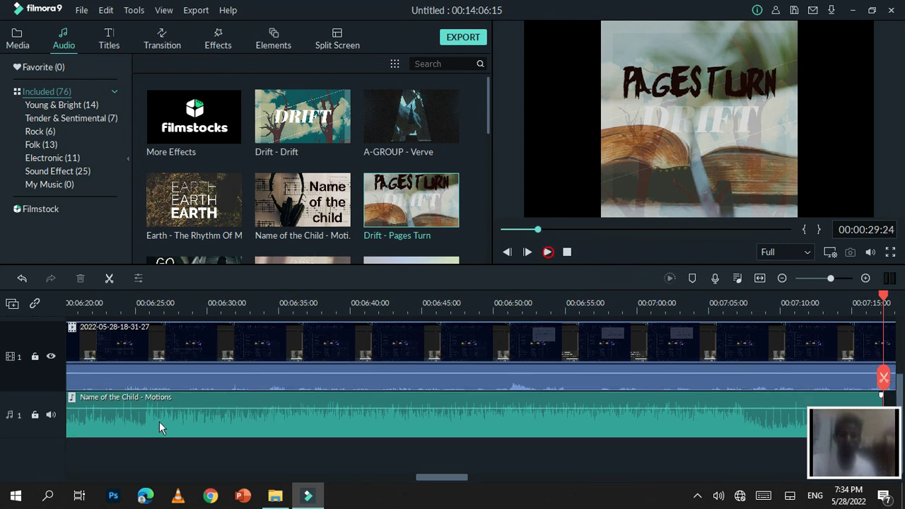
Raise the volume of the Name of the Child - Motions clip and play the project briefly from the start
left_click_drag(192, 413, 197, 395)
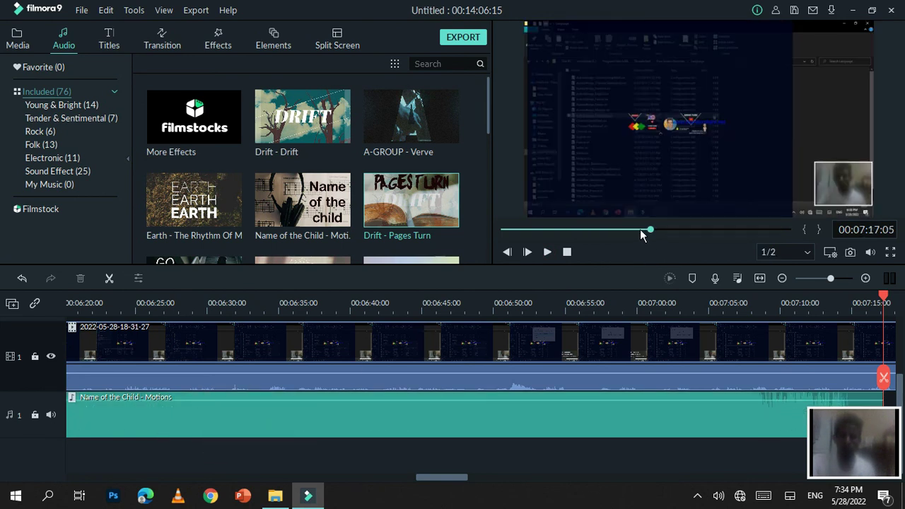
left_click_drag(640, 229, 487, 229)
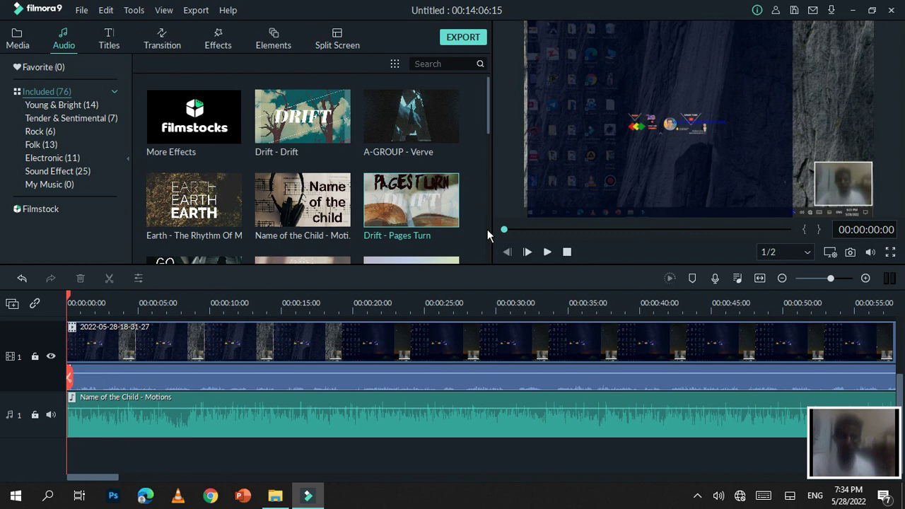
left_click(547, 252)
left_click(548, 253)
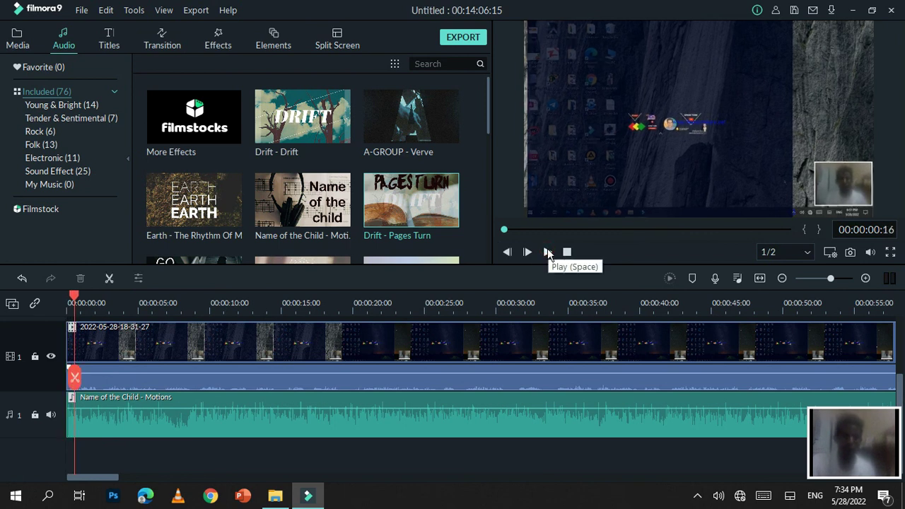
Delete the Name of the Child - Motions clip from audio track 1
right_click(260, 415)
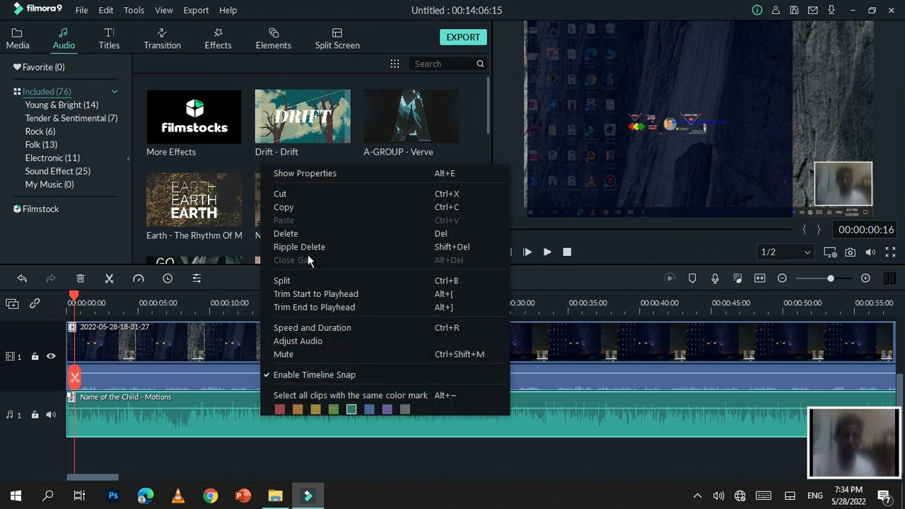
left_click(304, 234)
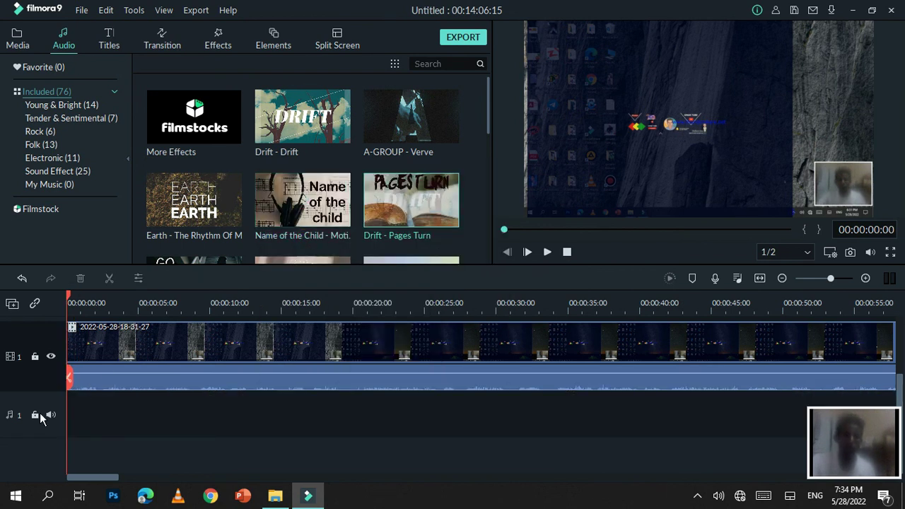
Add a second audio track to the timeline
scroll(78, 366, "up", 1)
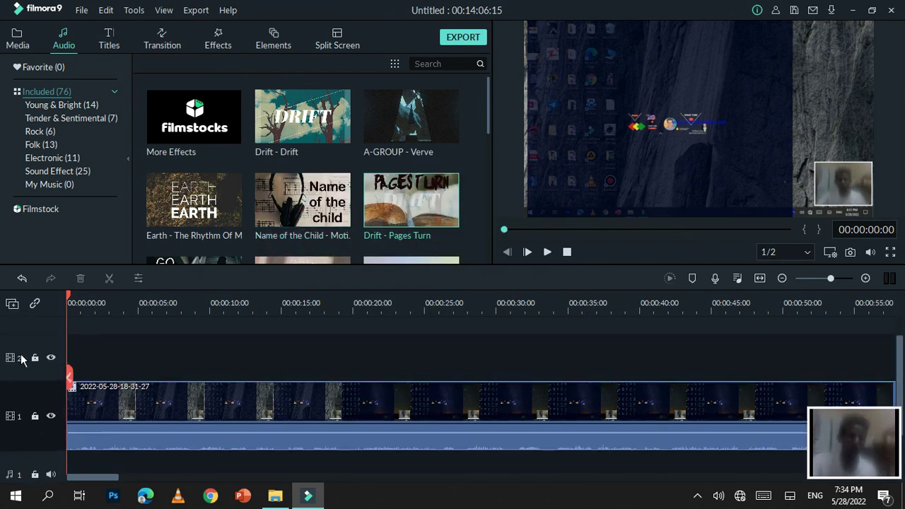
right_click(20, 362)
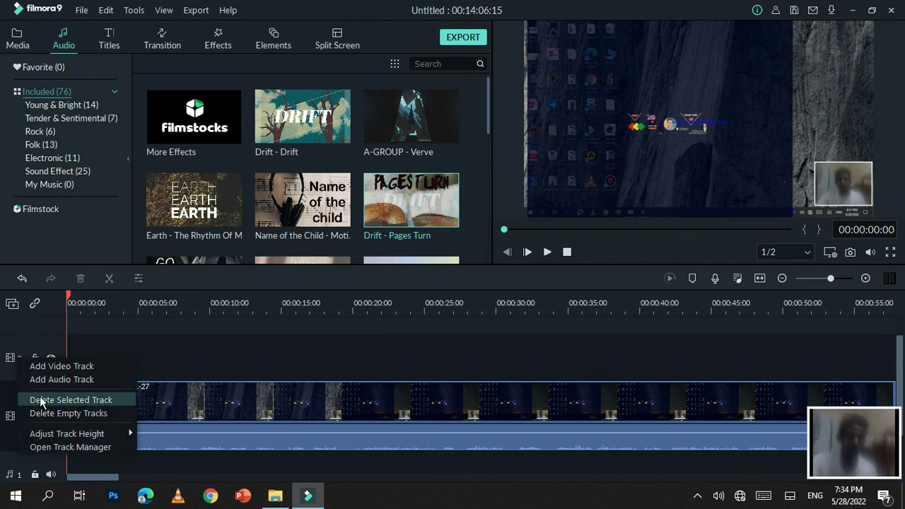
left_click(145, 347)
left_click(12, 304)
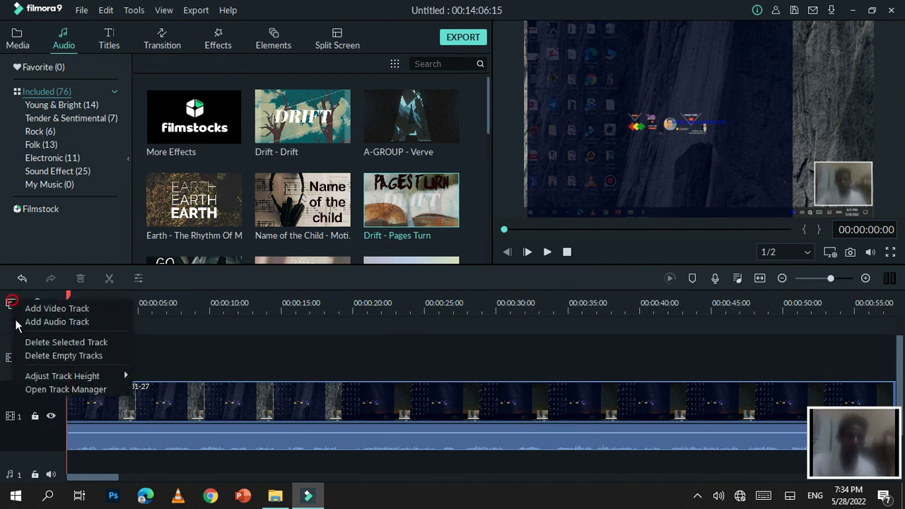
left_click(55, 323)
scroll(121, 372, "down", 3)
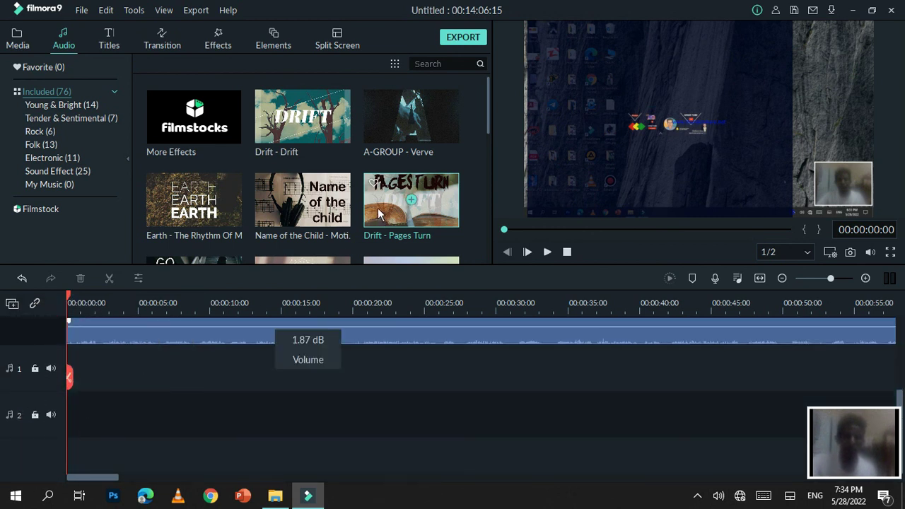
Insert the Drift - Pages Turn music at the start of audio track 1
left_click_drag(378, 210, 79, 374)
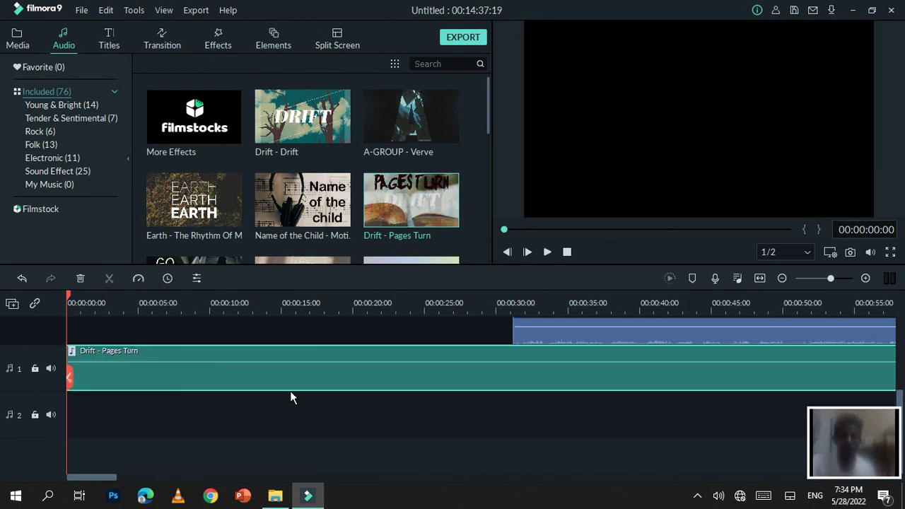
scroll(283, 375, "up", 4)
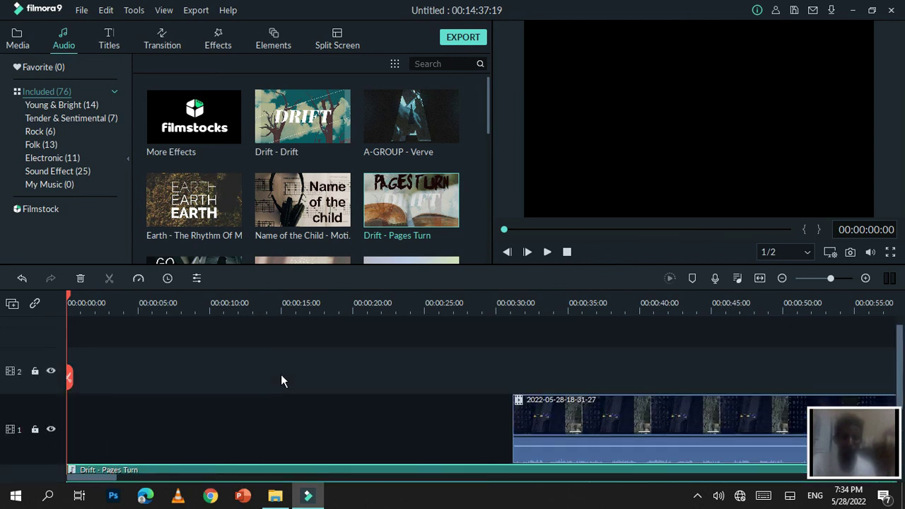
scroll(283, 382, "down", 1)
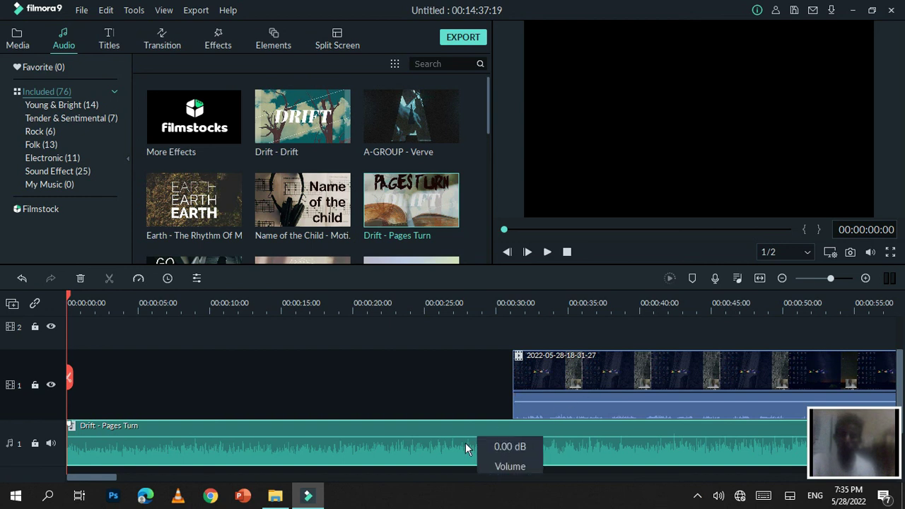
left_click_drag(69, 301, 49, 323)
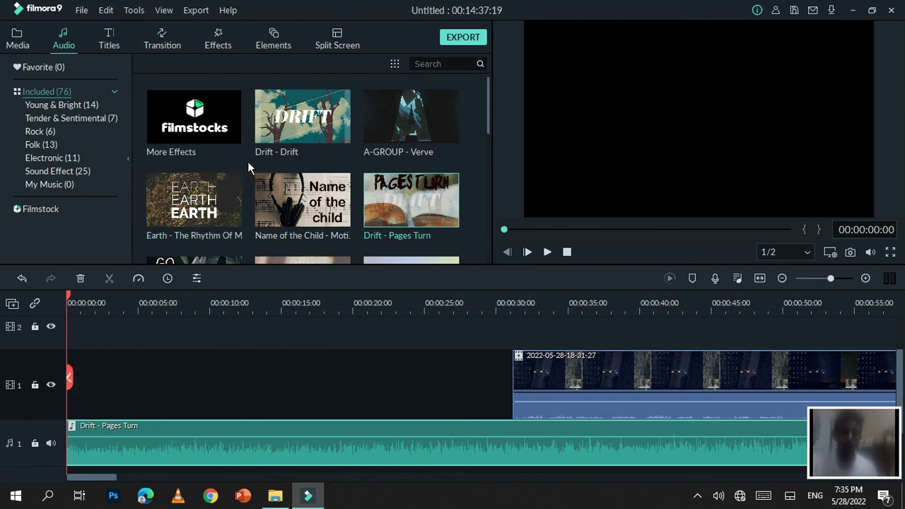
Browse the included title templates and preview Title 25
left_click(104, 43)
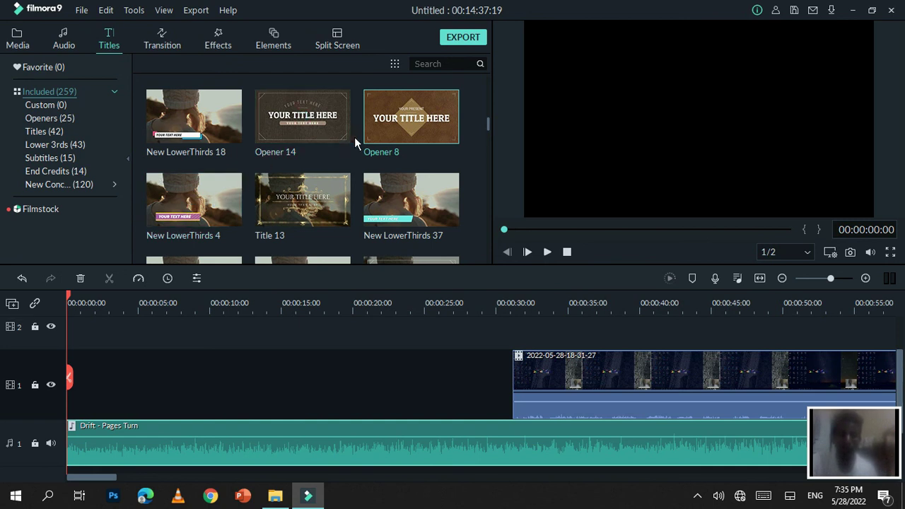
scroll(318, 202, "down", 5)
scroll(318, 201, "up", 5)
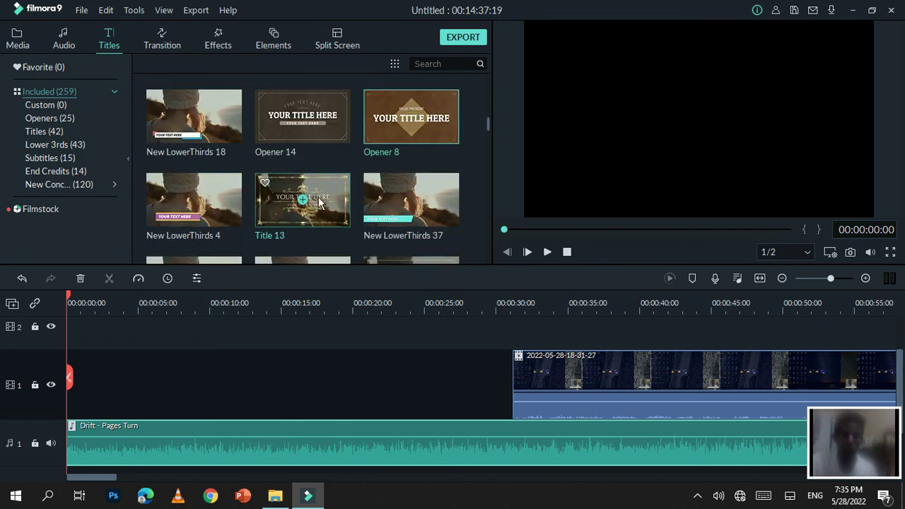
scroll(318, 202, "down", 3)
scroll(322, 191, "down", 2)
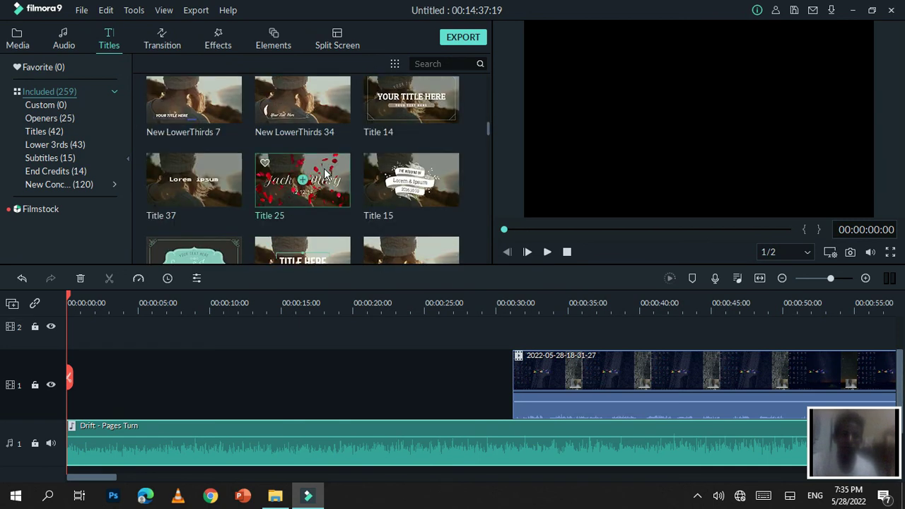
left_click(325, 173)
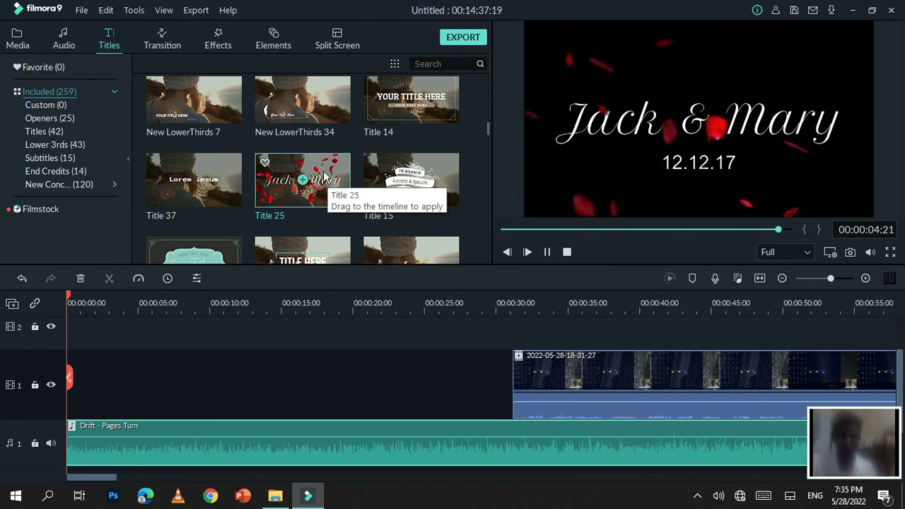
Preview the New Opener 4 title template and insert it at the start of video track 1
left_click_drag(324, 174, 250, 223)
scroll(250, 223, "down", 5)
scroll(250, 223, "down", 3)
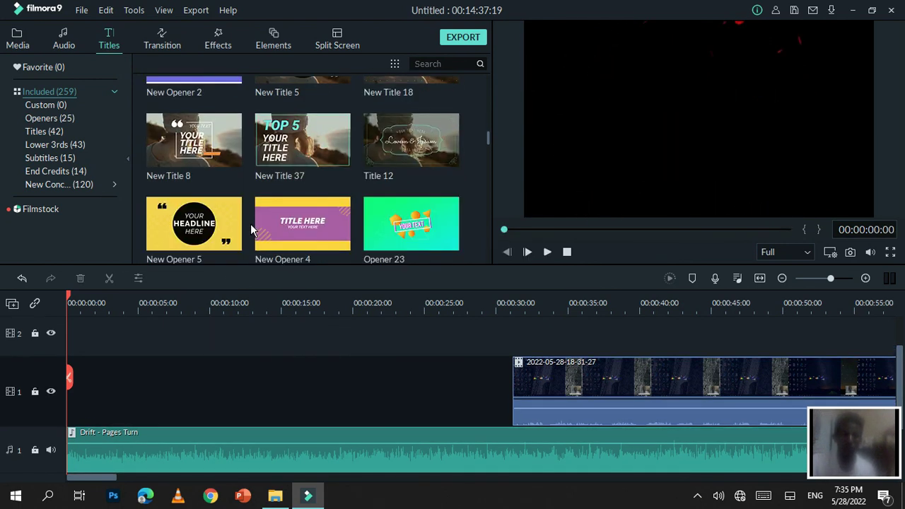
mouse_move(227, 224)
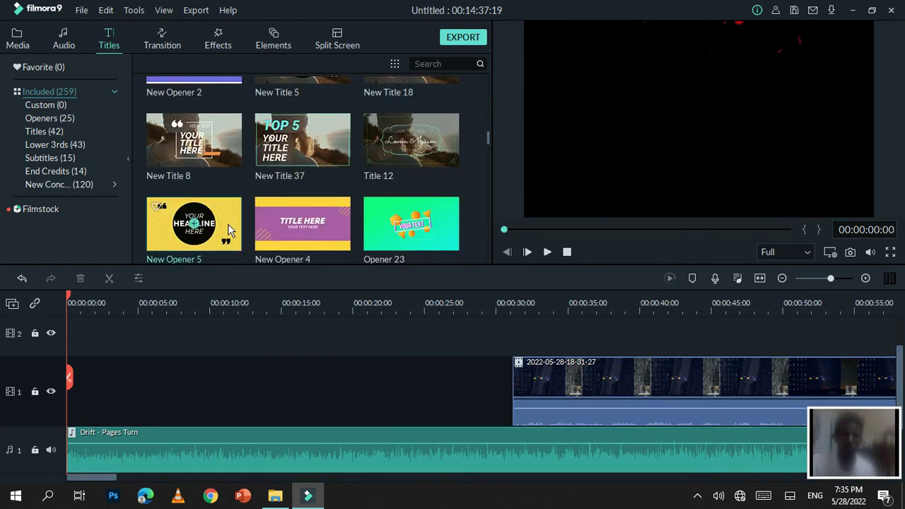
left_click(290, 221)
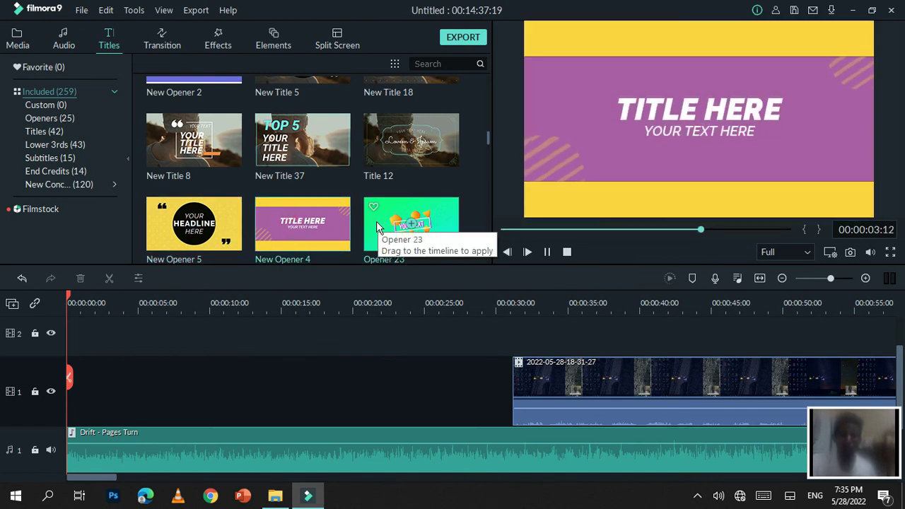
left_click_drag(317, 220, 74, 371)
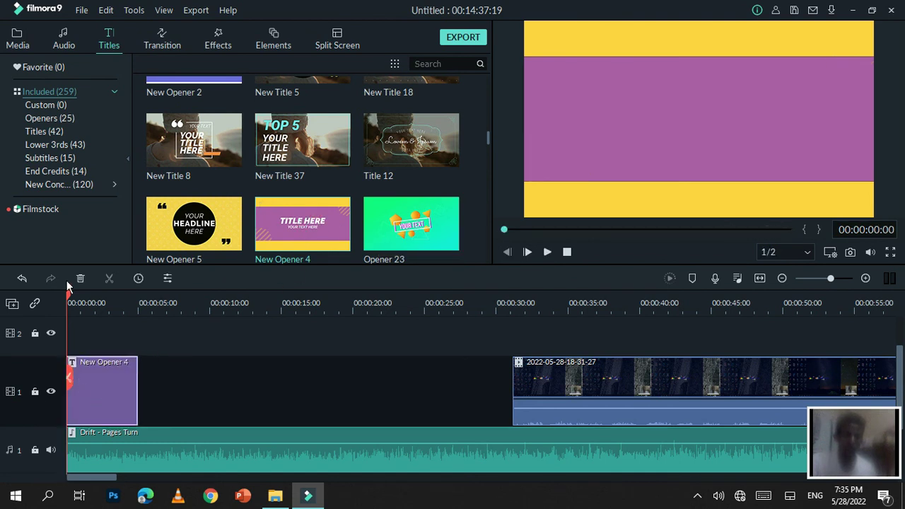
Cut the Drift - Pages Turn music off at 00:00:04:17 and close the gap between the opener and the recording
left_click_drag(68, 297, 136, 313)
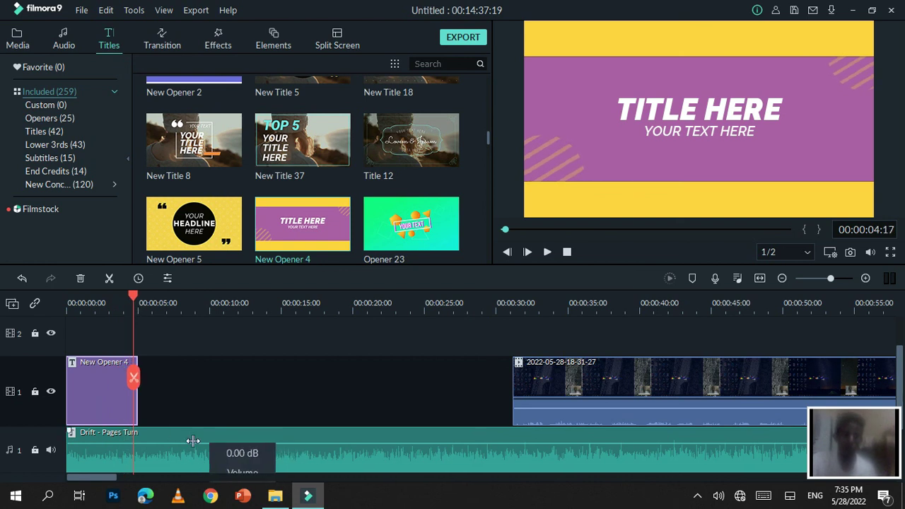
left_click(156, 450)
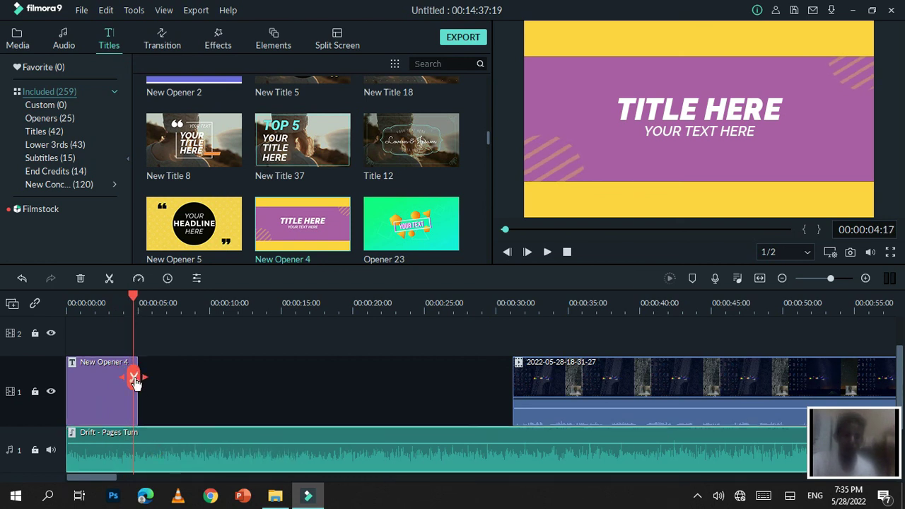
left_click(134, 378)
right_click(195, 450)
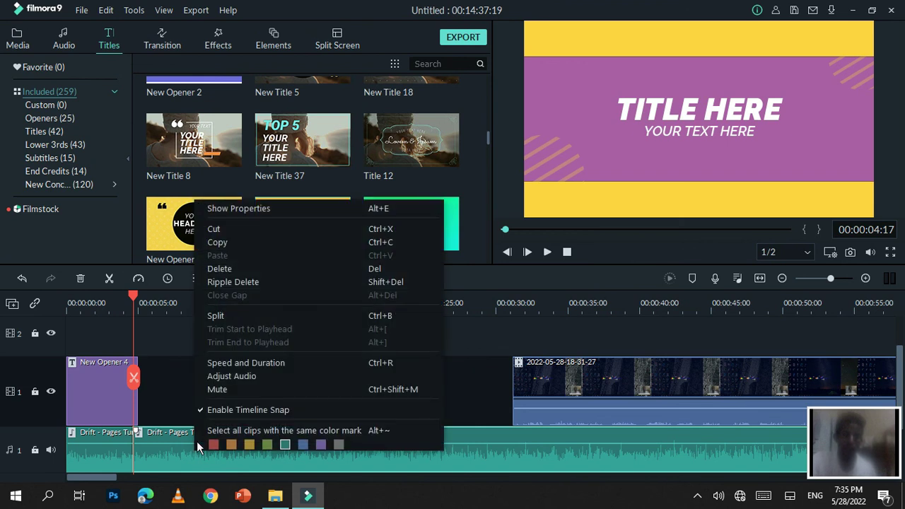
left_click(232, 271)
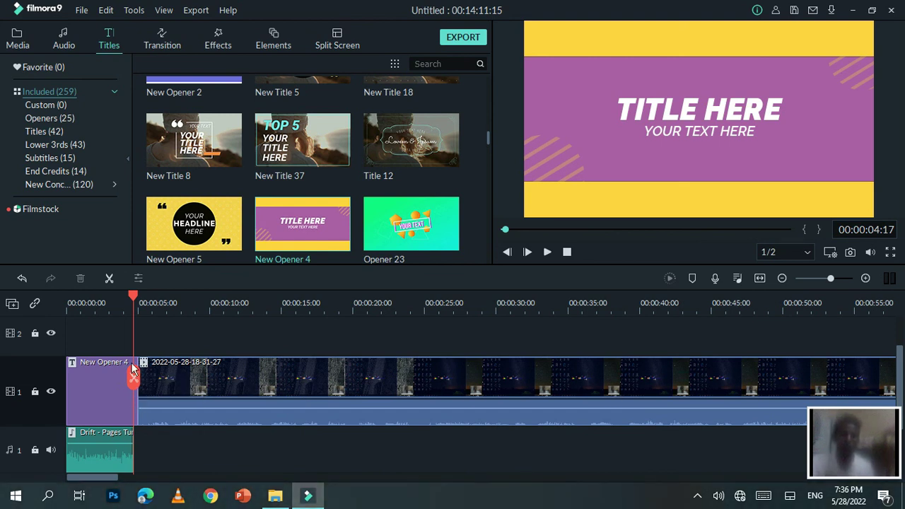
Return the playhead to the start and open the New Opener 4 title for advanced text editing
left_click_drag(133, 369, 48, 301)
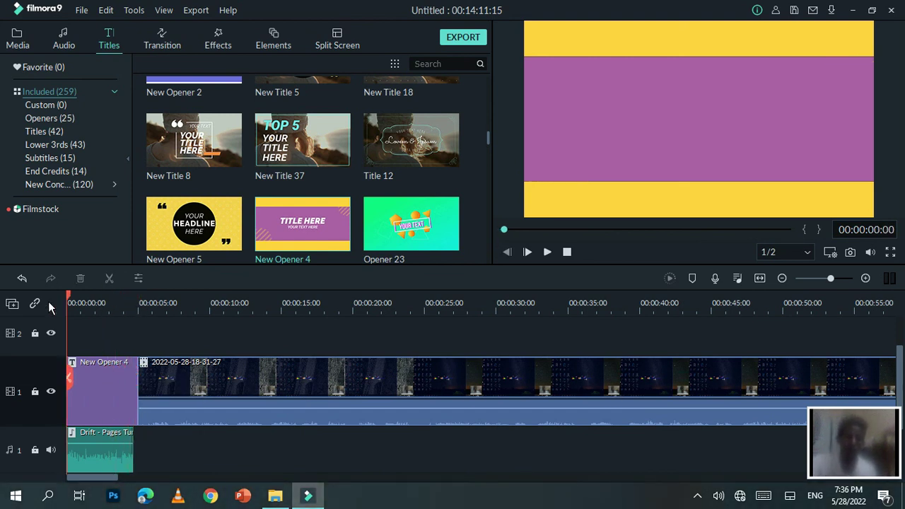
double_click(101, 388)
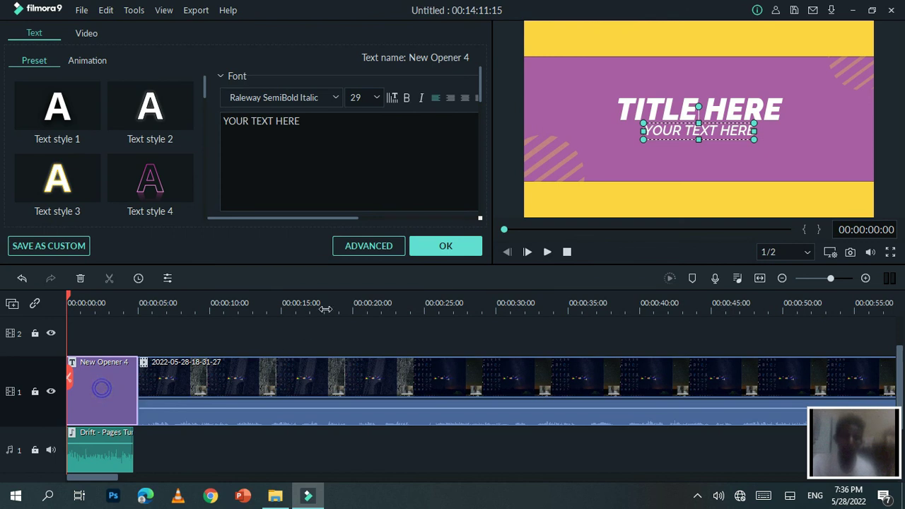
left_click(374, 246)
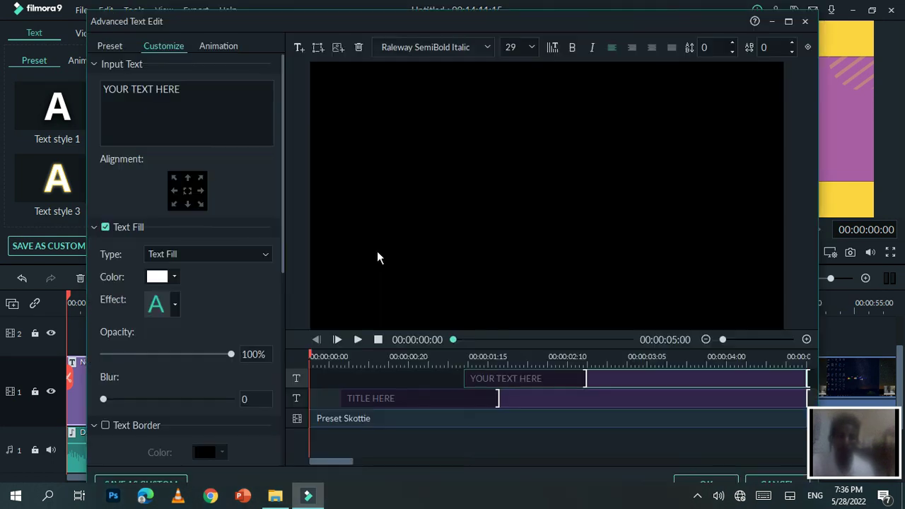
Replace the opener's "YOUR TEXT HERE" line with "Gmar tube" using the on-screen keyboard
triple_click(194, 89)
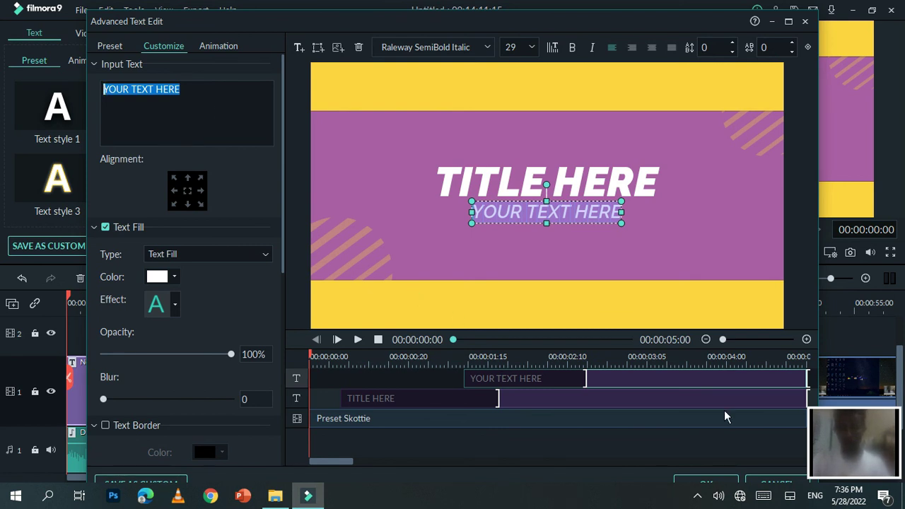
left_click(764, 495)
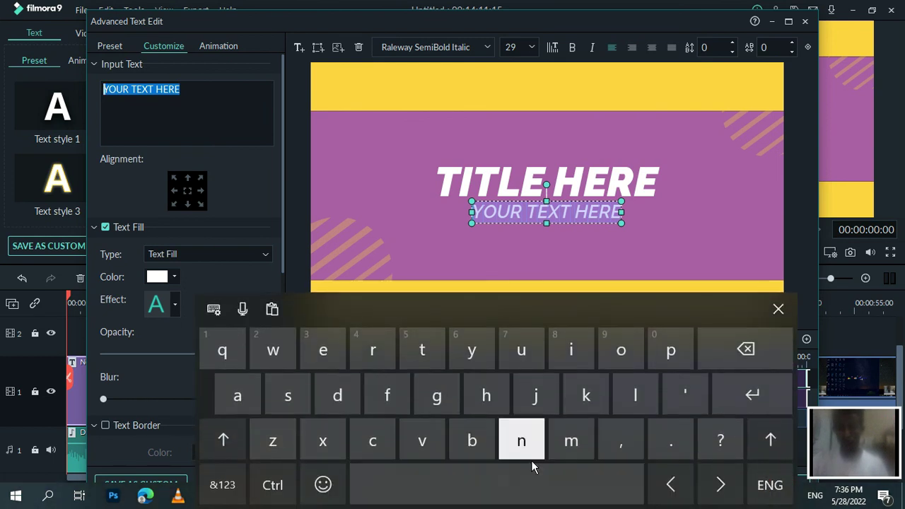
left_click(237, 440)
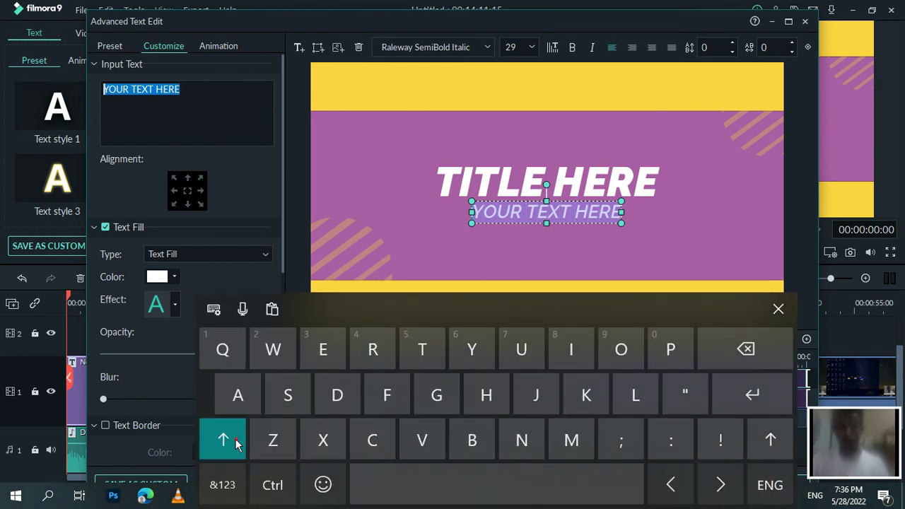
left_click(421, 408)
left_click(575, 440)
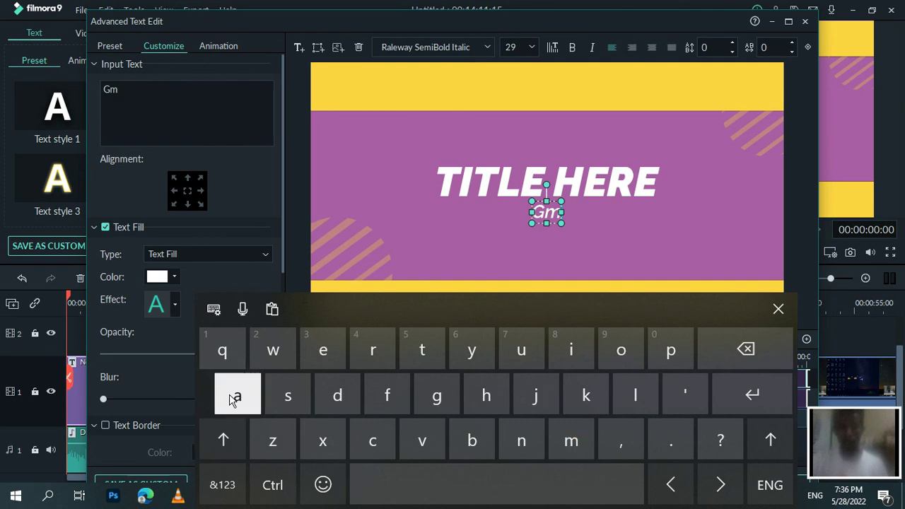
left_click(236, 397)
left_click(373, 354)
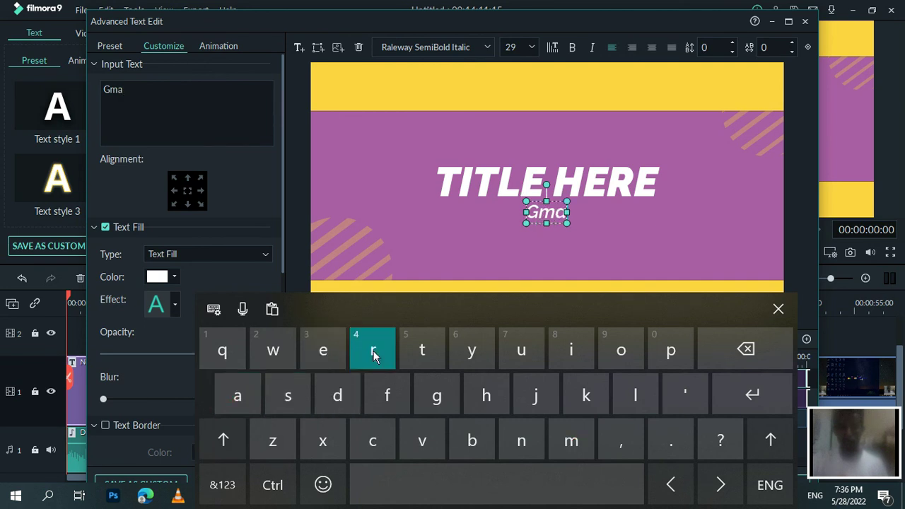
left_click(433, 359)
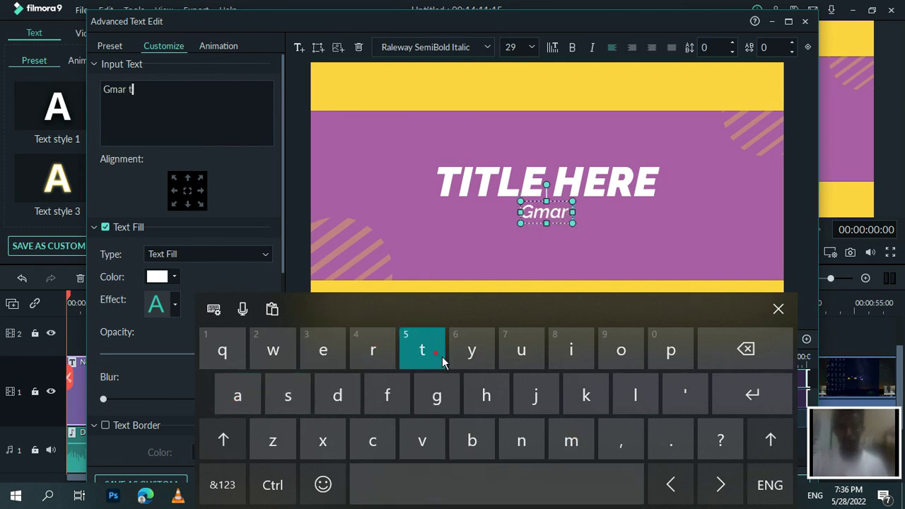
left_click(521, 351)
left_click(475, 441)
left_click(325, 358)
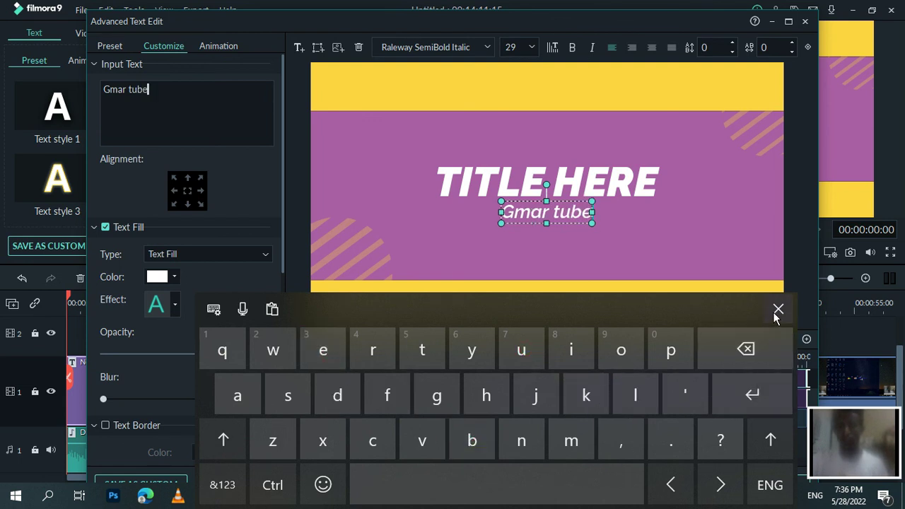
Replace the opener's "TITLE HERE" text with "SUBSCRIBE" in capitals
left_click(608, 185)
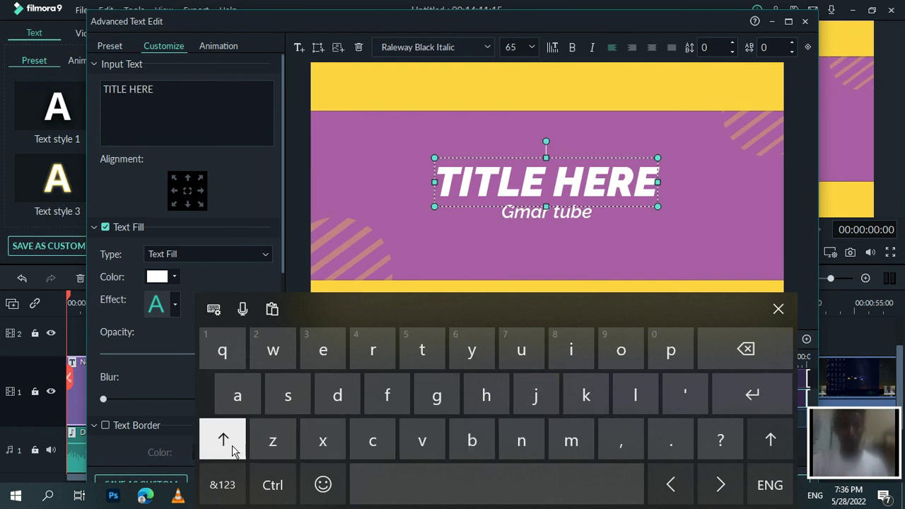
left_click(233, 446)
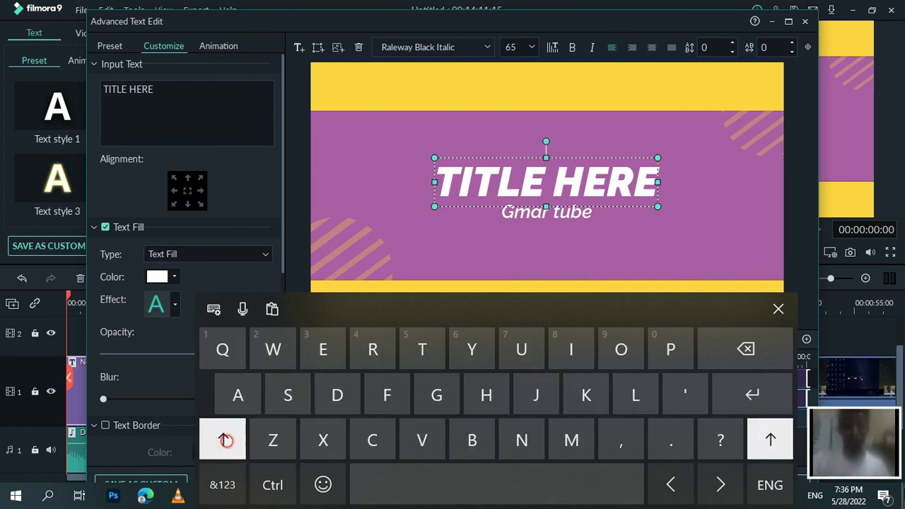
left_click(472, 440)
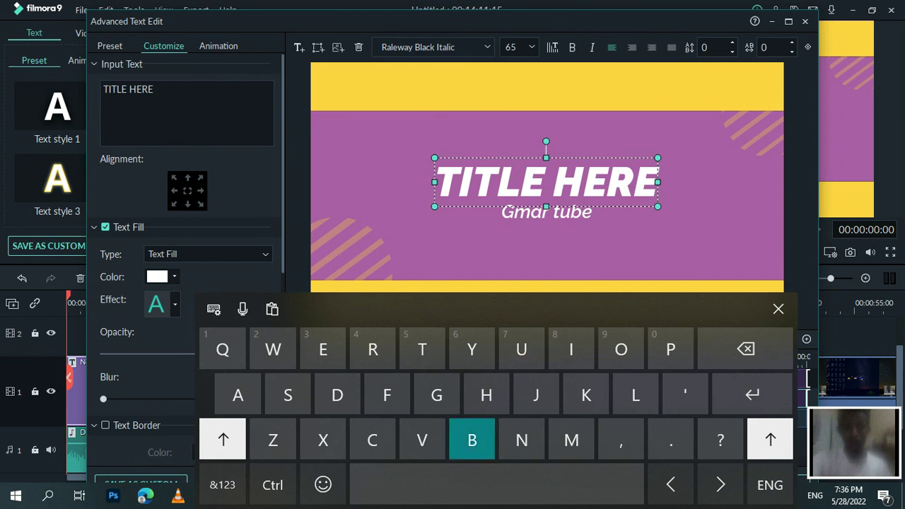
left_click(288, 394)
left_click(372, 440)
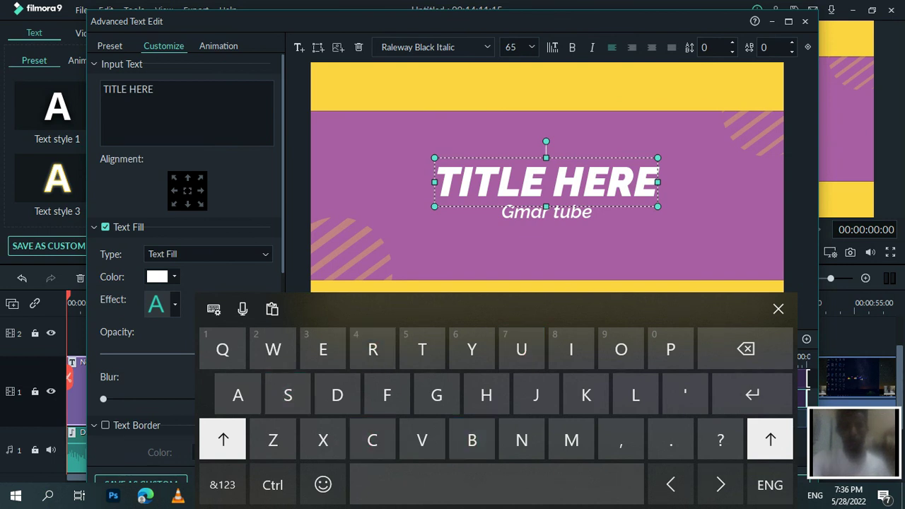
left_click(571, 349)
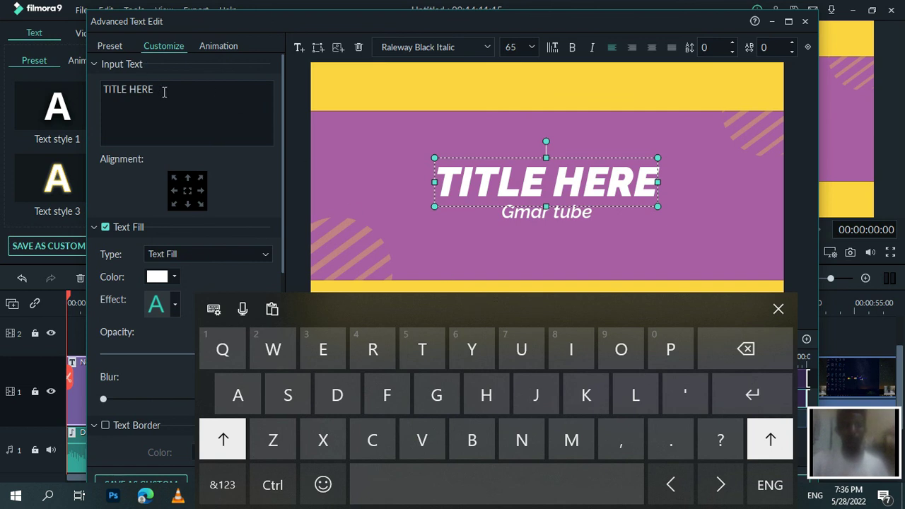
left_click_drag(164, 92, 103, 84)
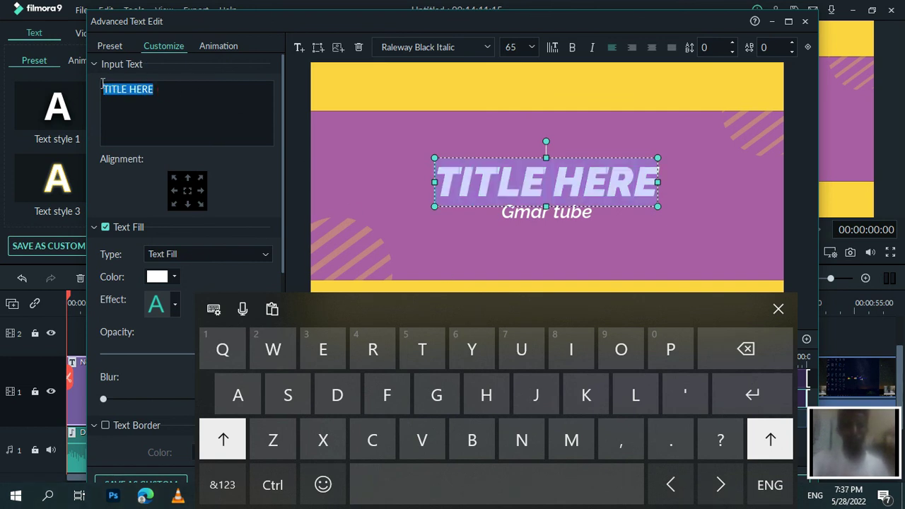
left_click(288, 394)
left_click(522, 350)
left_click(472, 440)
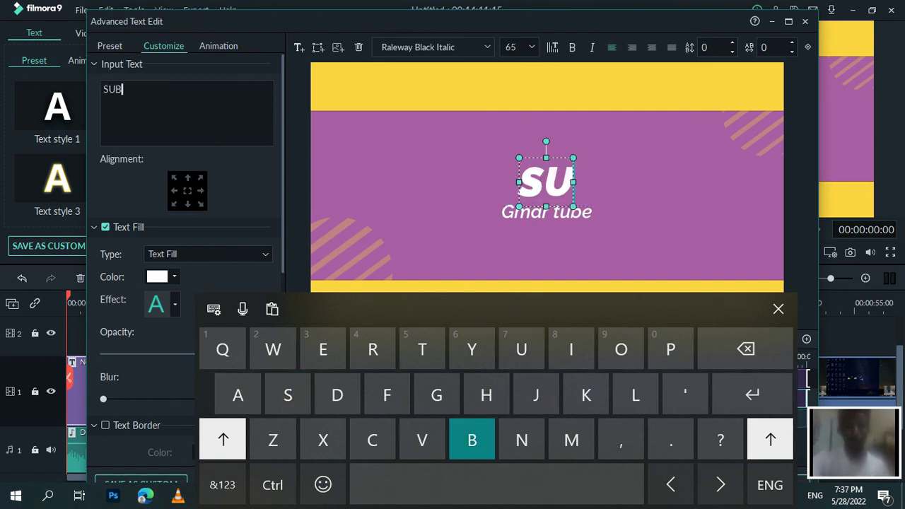
left_click(288, 394)
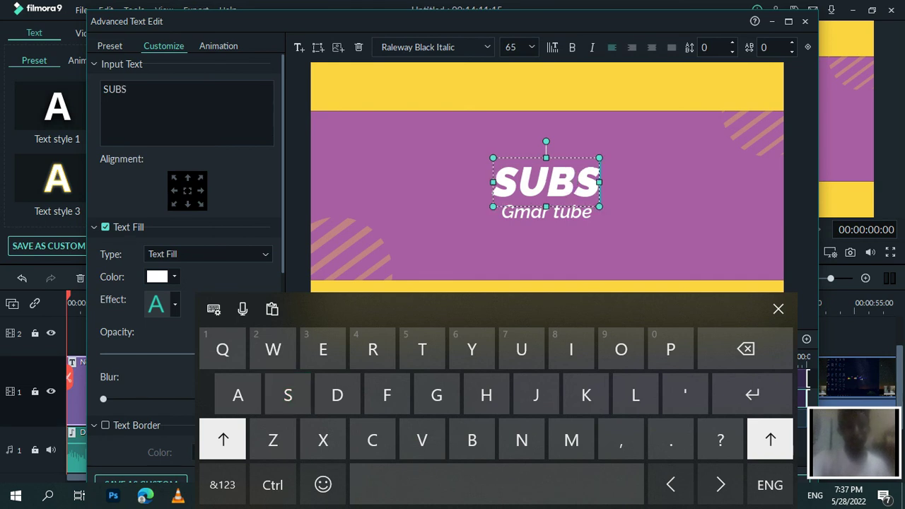
left_click(372, 440)
left_click(372, 350)
left_click(571, 349)
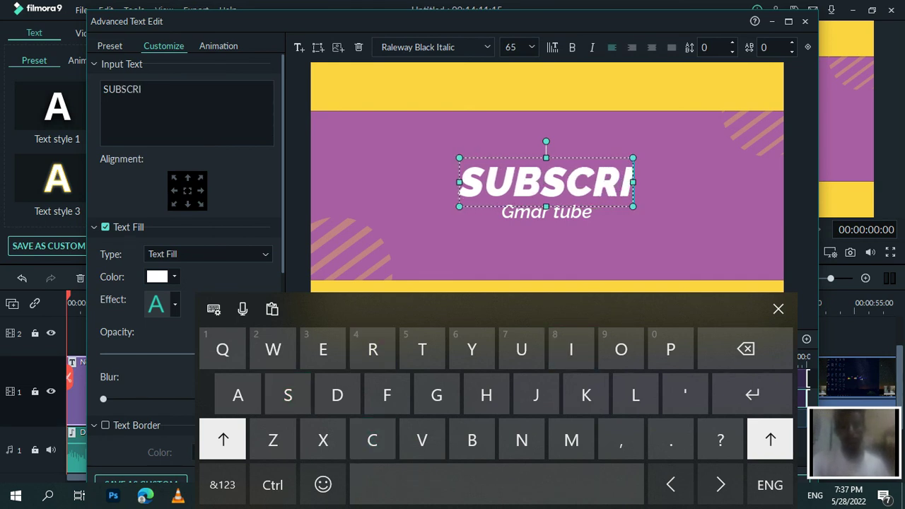
left_click(472, 439)
left_click(323, 349)
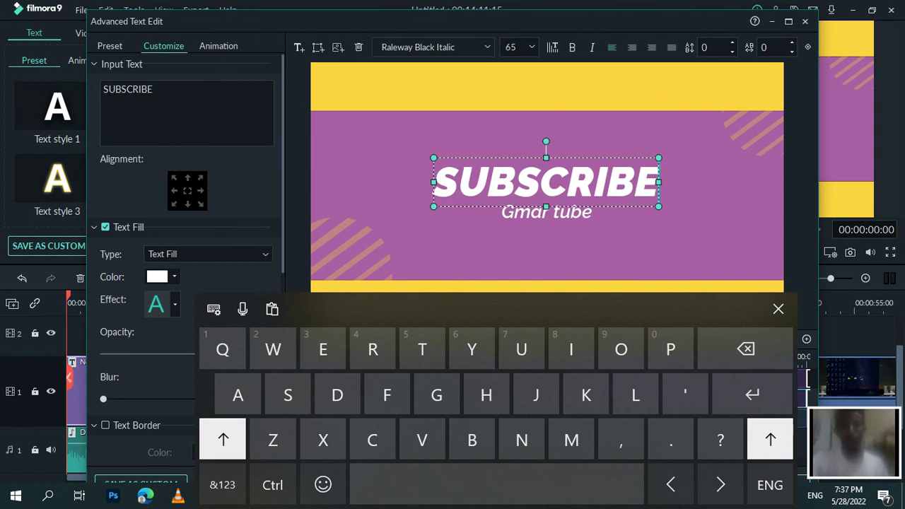
Dismiss the on-screen keyboard and select the SUBSCRIBE text box in the title preview
left_click(648, 234)
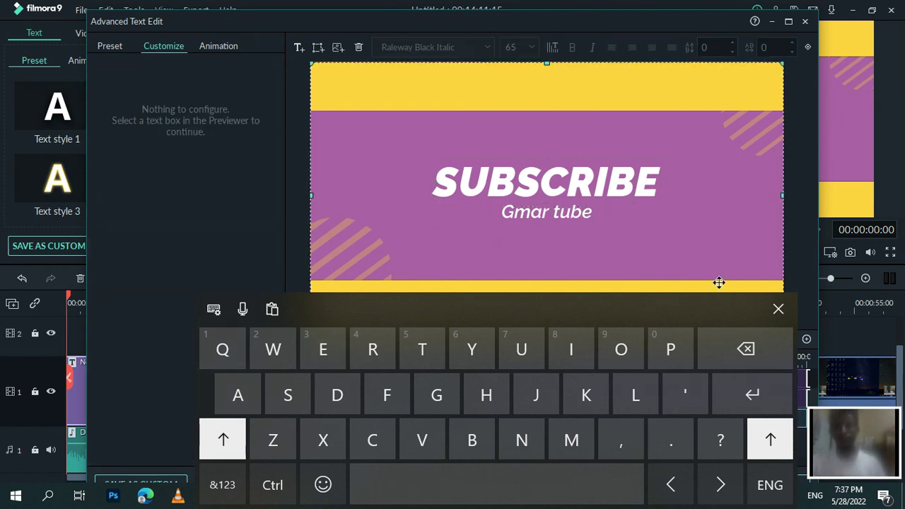
left_click(778, 311)
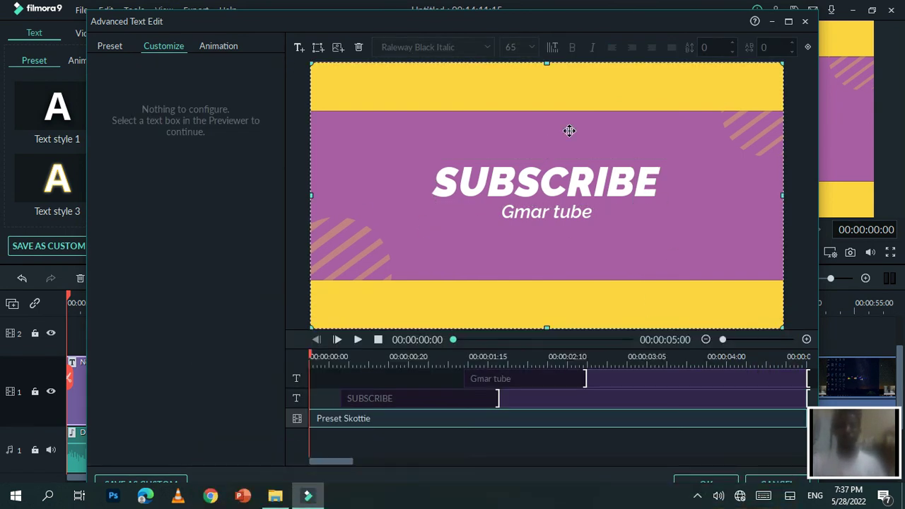
left_click(467, 186)
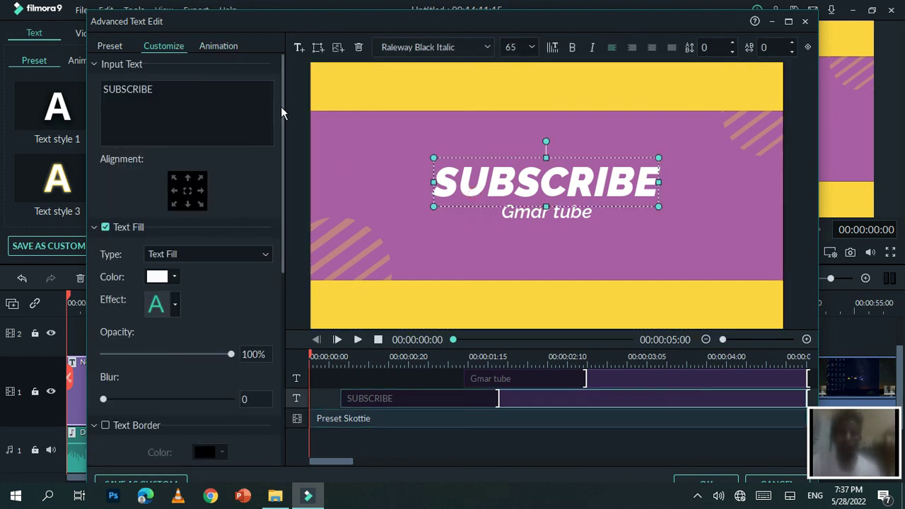
Browse the animation presets available for the SUBSCRIBE text
left_click(205, 48)
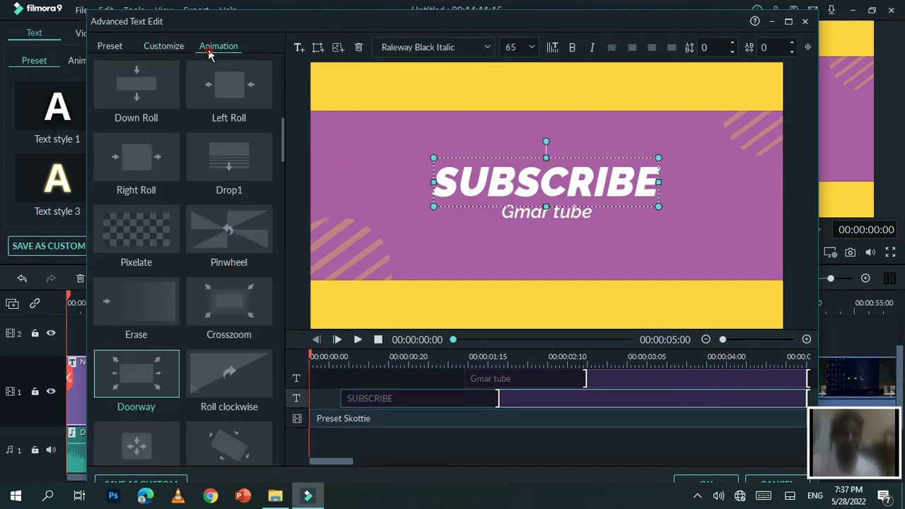
scroll(235, 219, "down", 5)
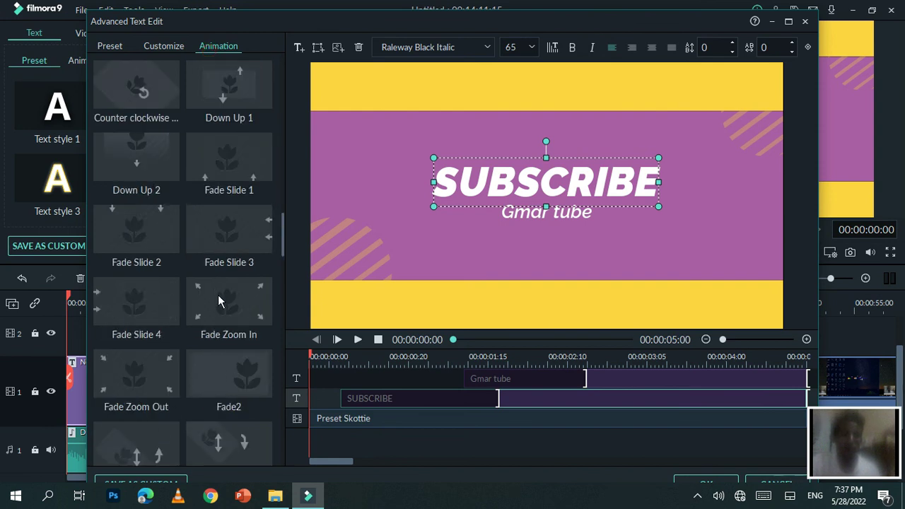
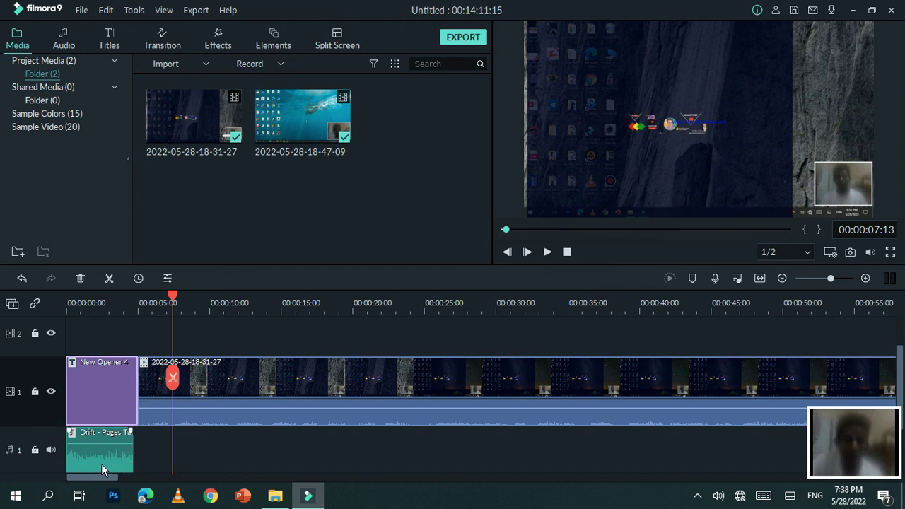
Add a short fade-in and a slightly longer fade-out to the Drift music clip beneath the opener
left_click_drag(170, 302, 121, 307)
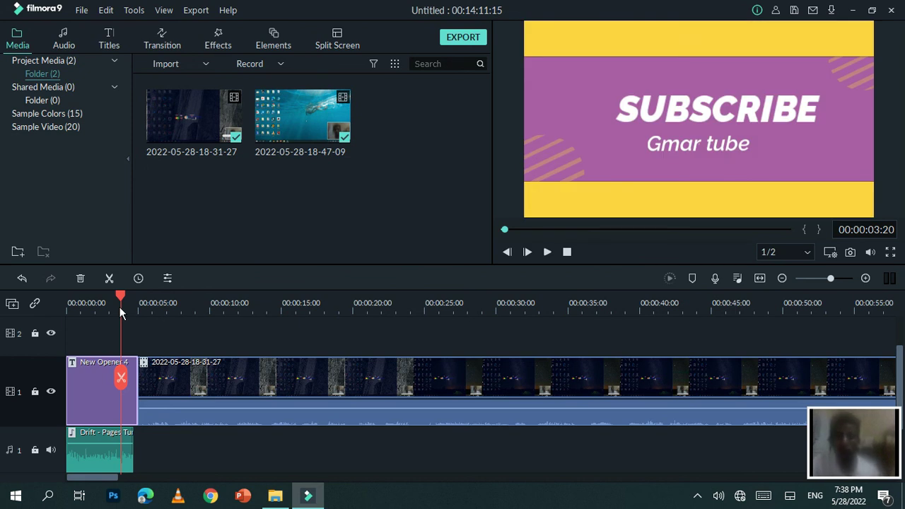
left_click(92, 442)
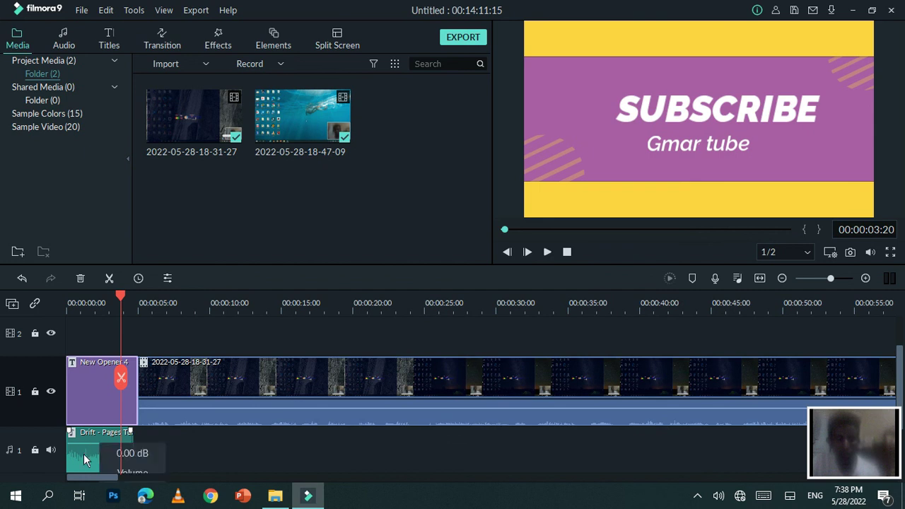
double_click(98, 448)
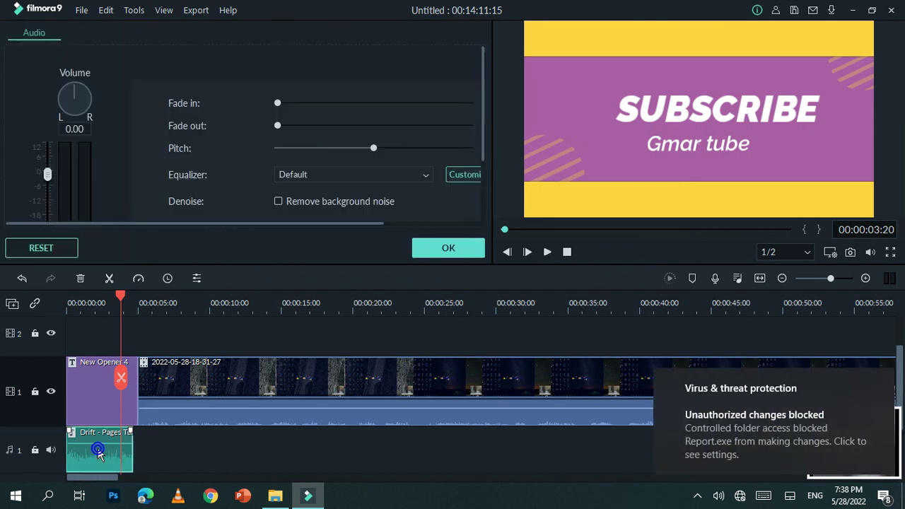
left_click(881, 383)
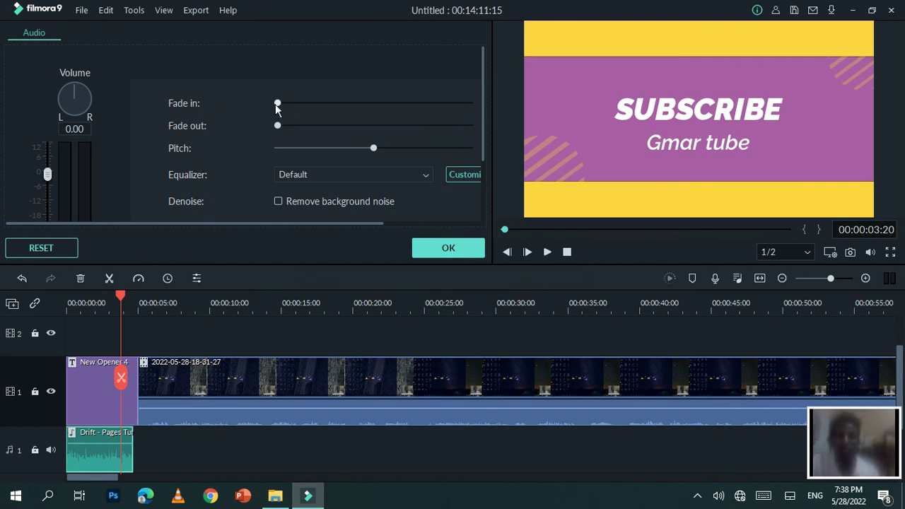
mouse_move(278, 100)
left_mouse_down()
mouse_move(346, 134)
mouse_move(418, 139)
mouse_move(335, 109)
mouse_move(279, 104)
left_mouse_up()
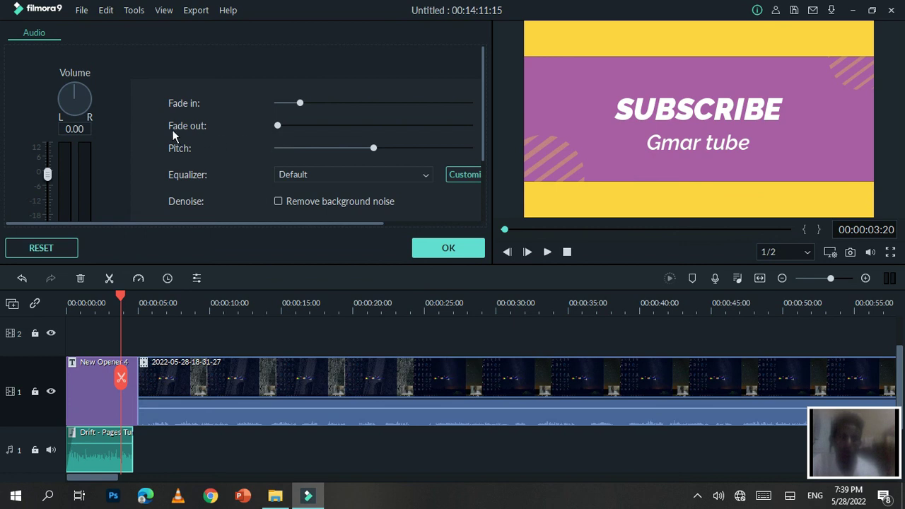
left_click_drag(280, 127, 309, 138)
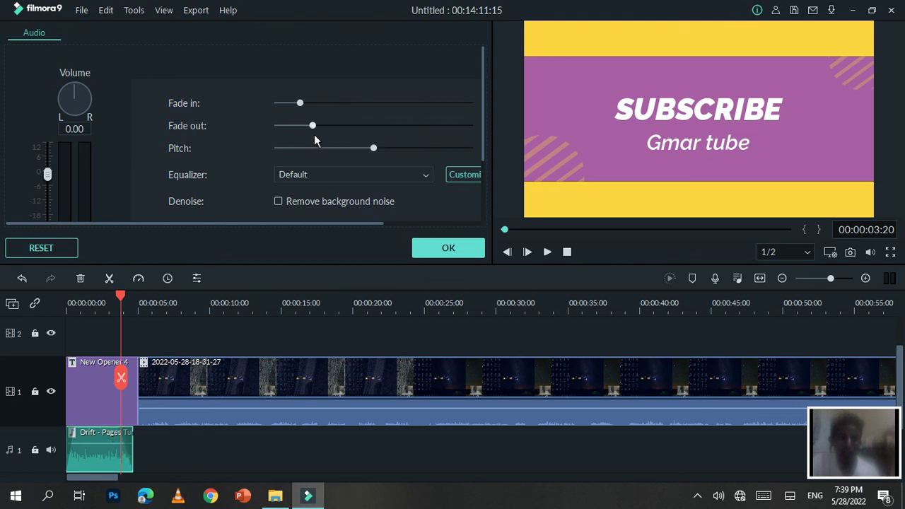
left_click(434, 250)
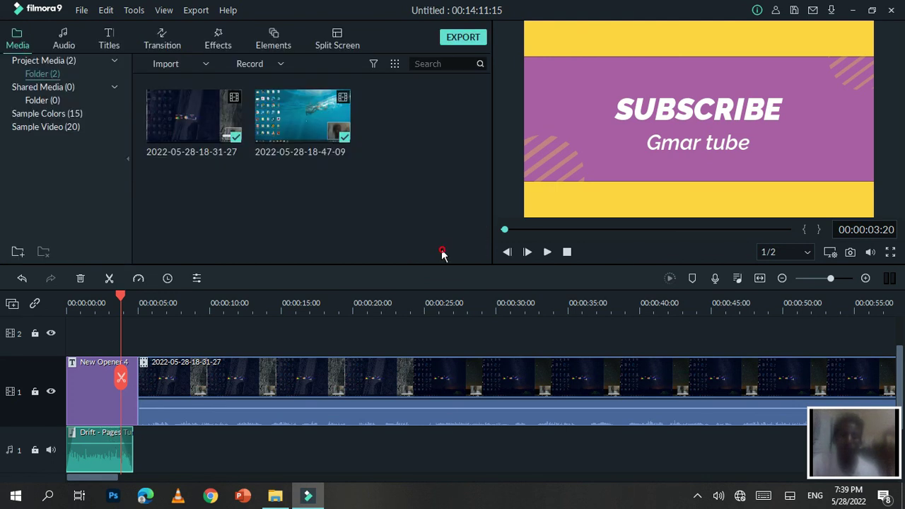
left_click_drag(121, 297, 69, 311)
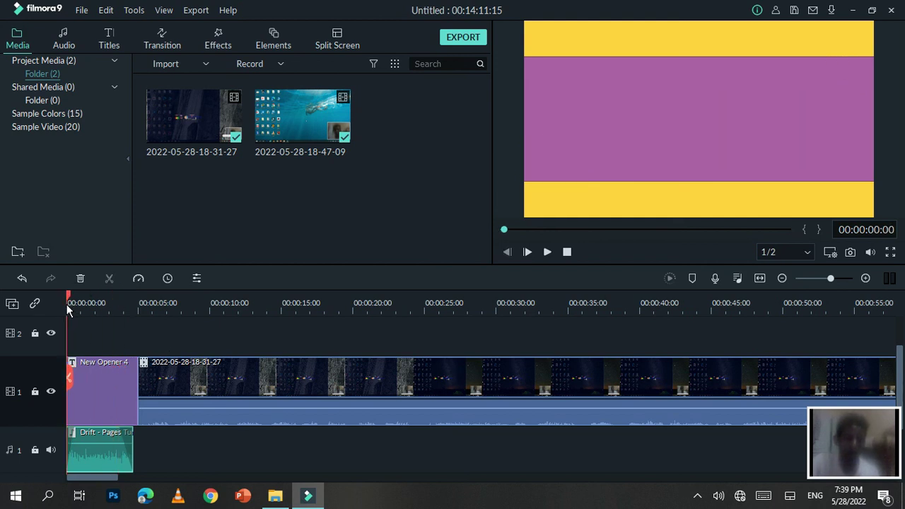
left_click(547, 252)
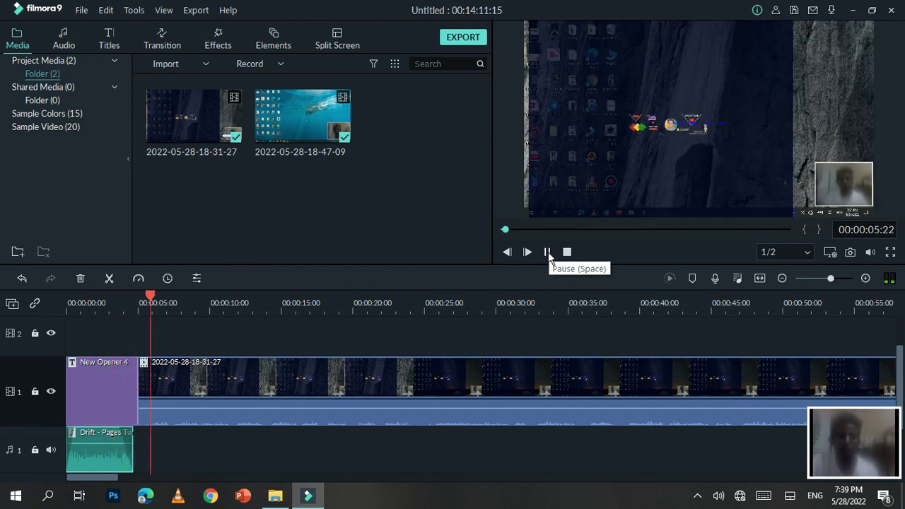
left_click(548, 252)
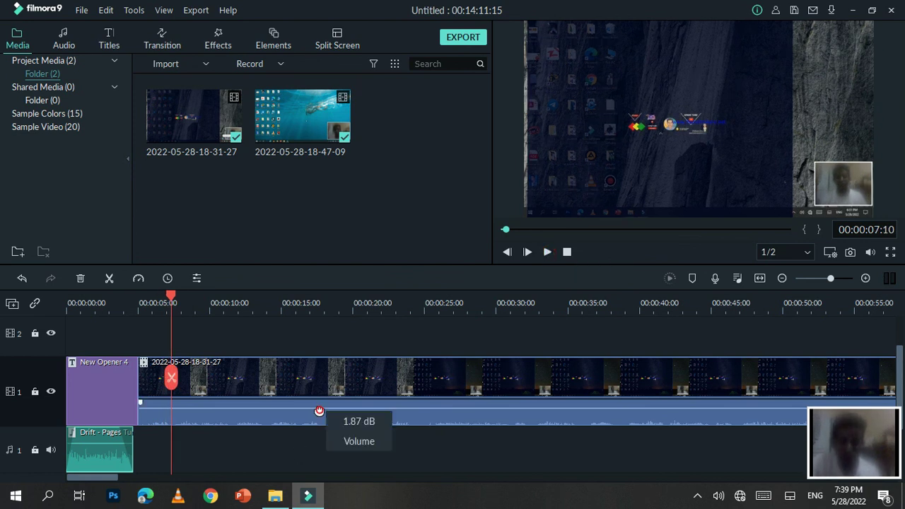
mouse_move(312, 412)
left_mouse_down()
mouse_move(313, 400)
mouse_move(315, 422)
mouse_move(317, 397)
left_mouse_up()
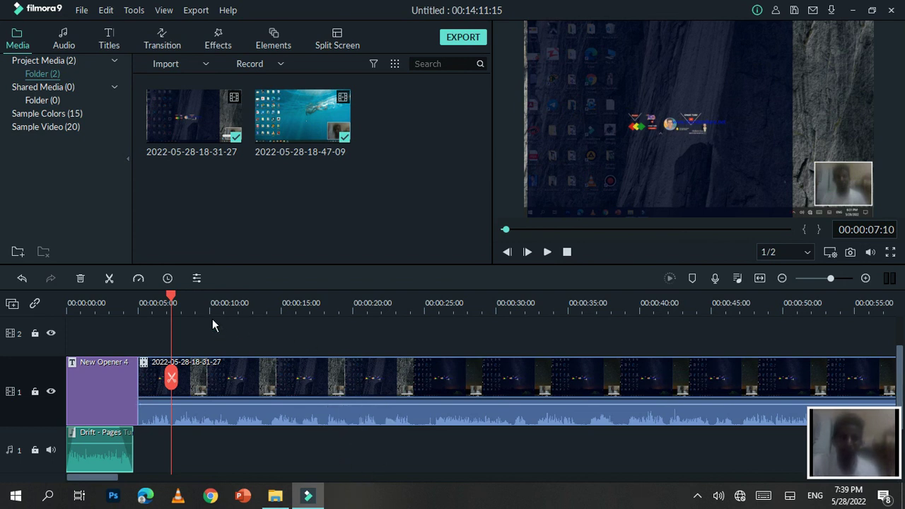
left_click_drag(171, 299, 809, 330)
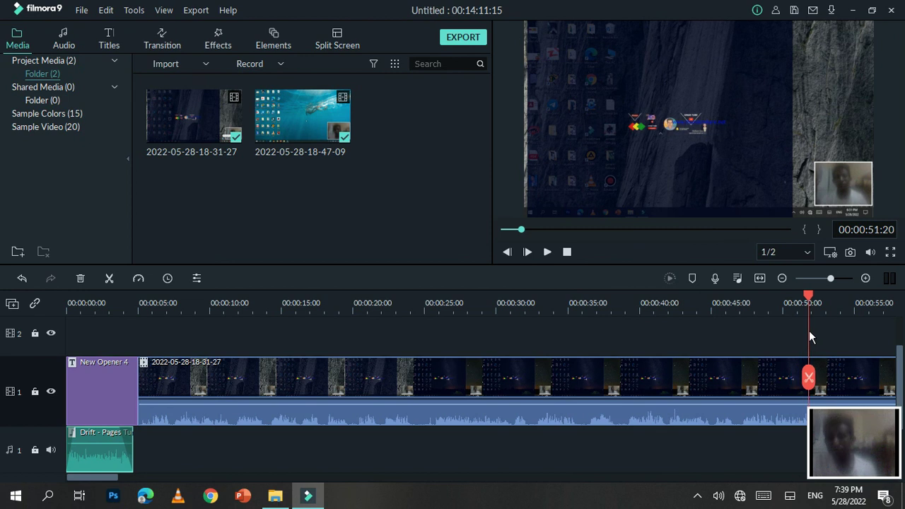
left_click_drag(545, 233, 790, 232)
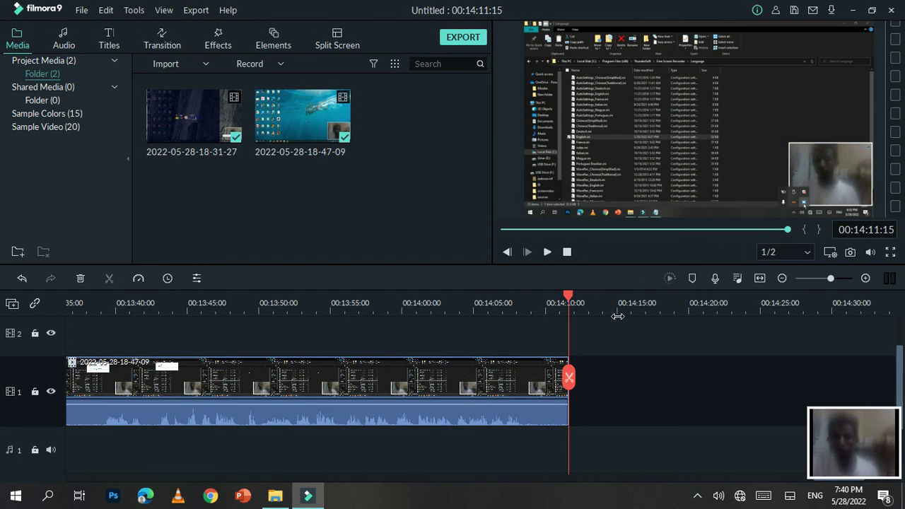
scroll(269, 454, "down", 1)
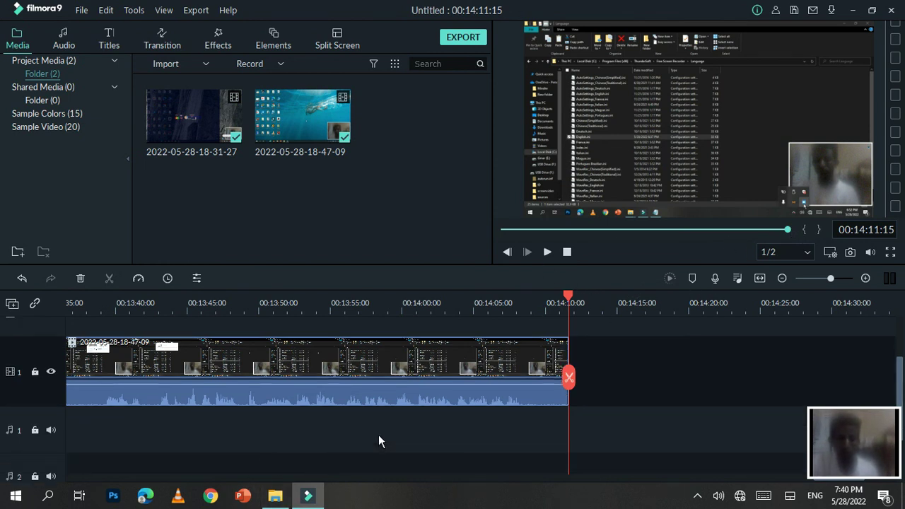
scroll(302, 449, "down", 2)
scroll(558, 372, "up", 1)
scroll(592, 358, "up", 1)
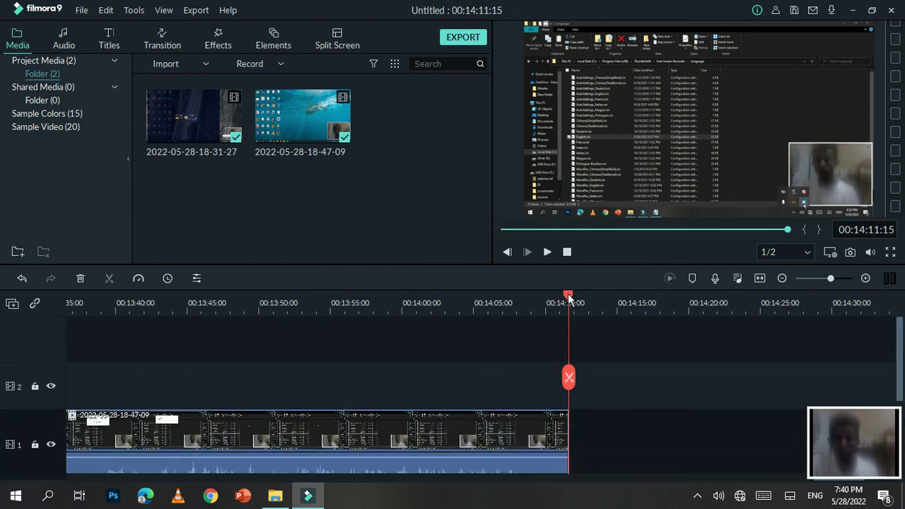
left_click_drag(569, 297, 567, 298)
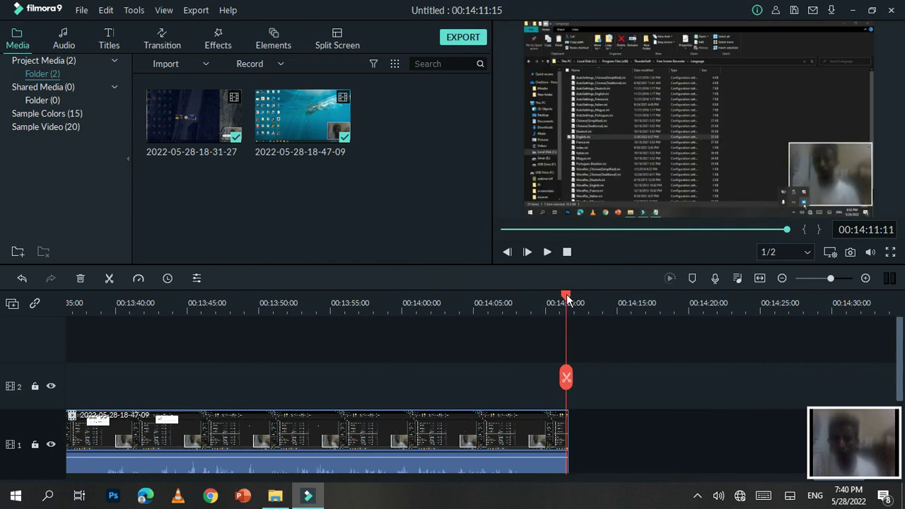
scroll(699, 402, "down", 2)
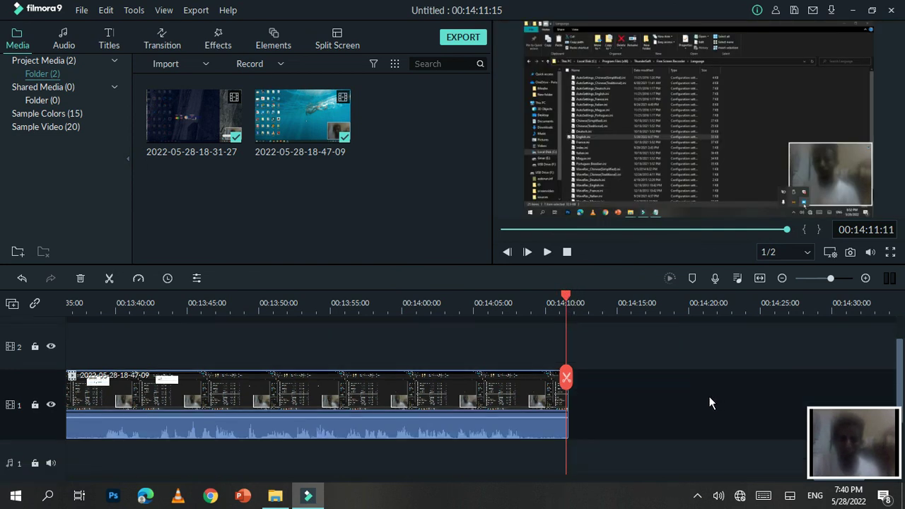
scroll(572, 302, "up", 1)
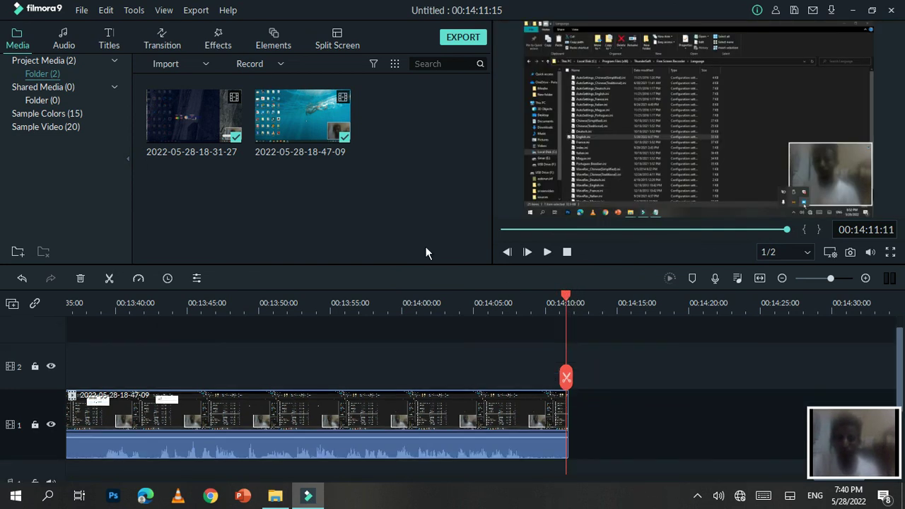
Add the Opener 8 title to video track 1 directly after the second recording
left_click(110, 45)
scroll(295, 183, "down", 3)
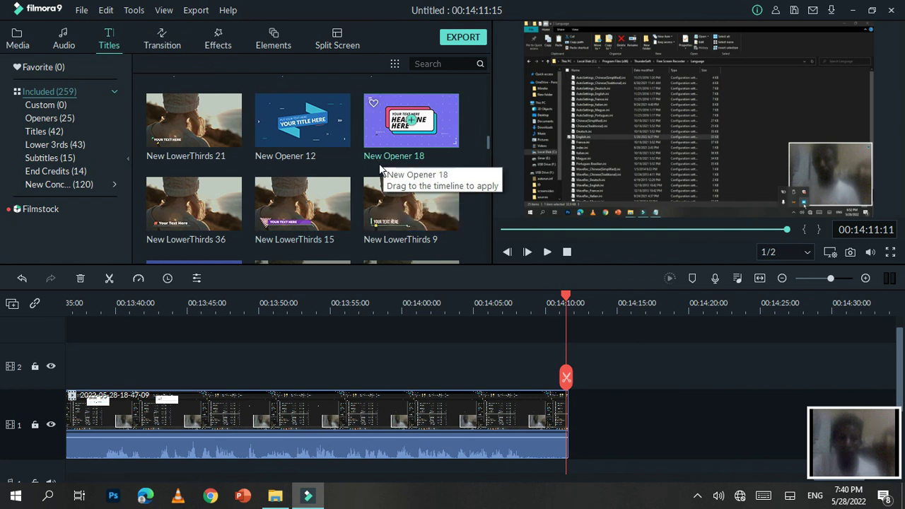
scroll(375, 185, "up", 2)
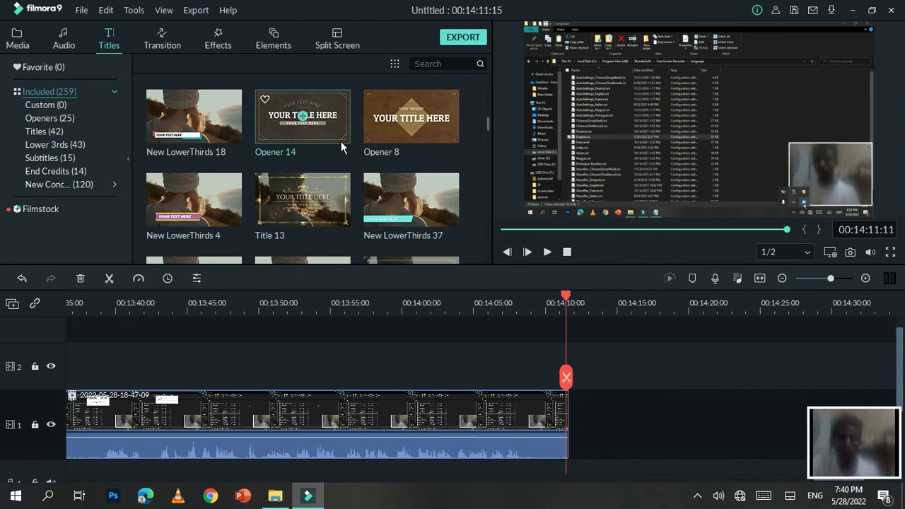
left_click_drag(389, 126, 574, 418)
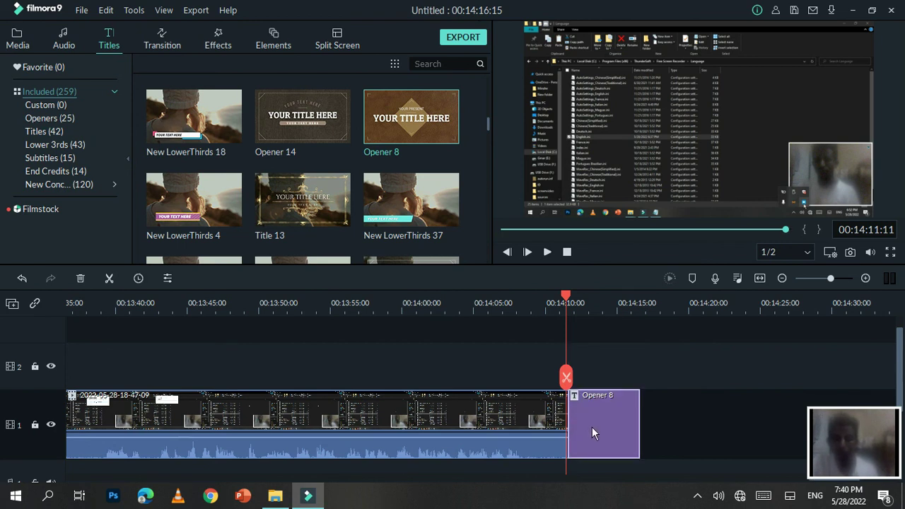
Open the Opener 8 title for advanced text editing and replace "YOUR PRESENT" with "thank you" using the on-screen keyboard
double_click(593, 428)
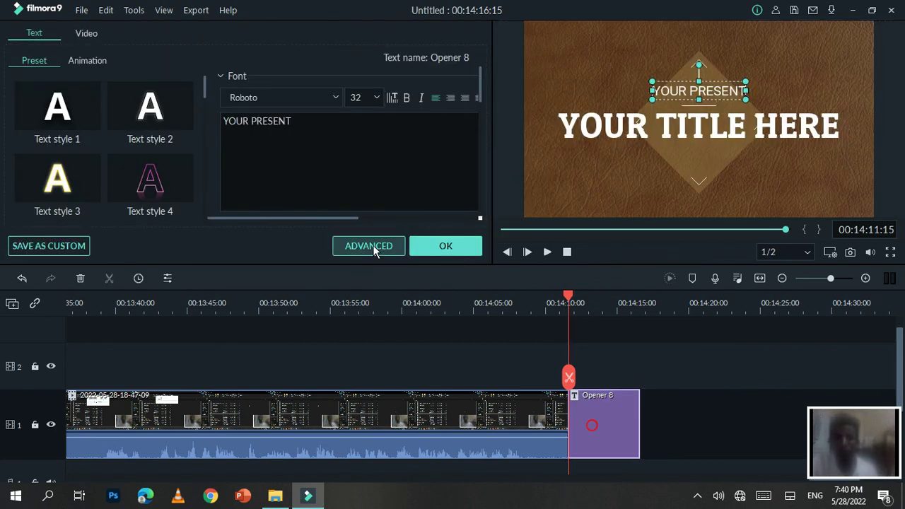
left_click(373, 245)
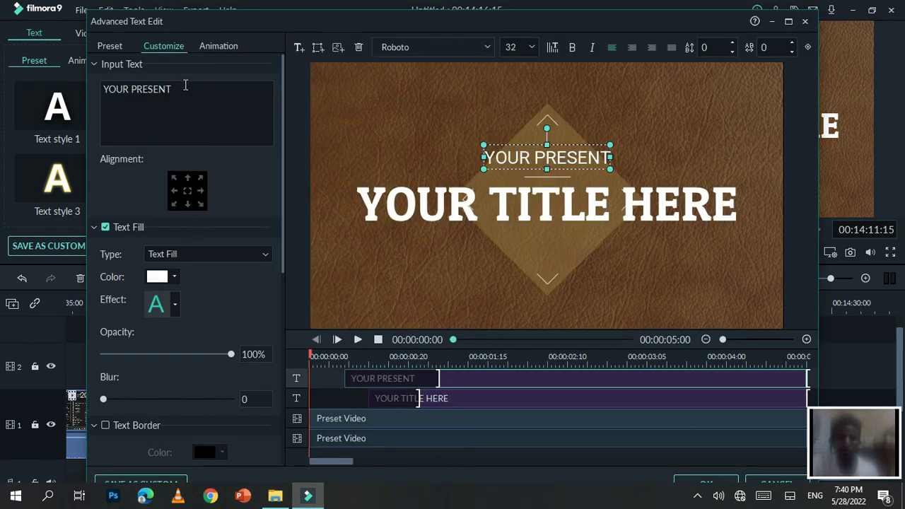
left_click_drag(181, 90, 99, 91)
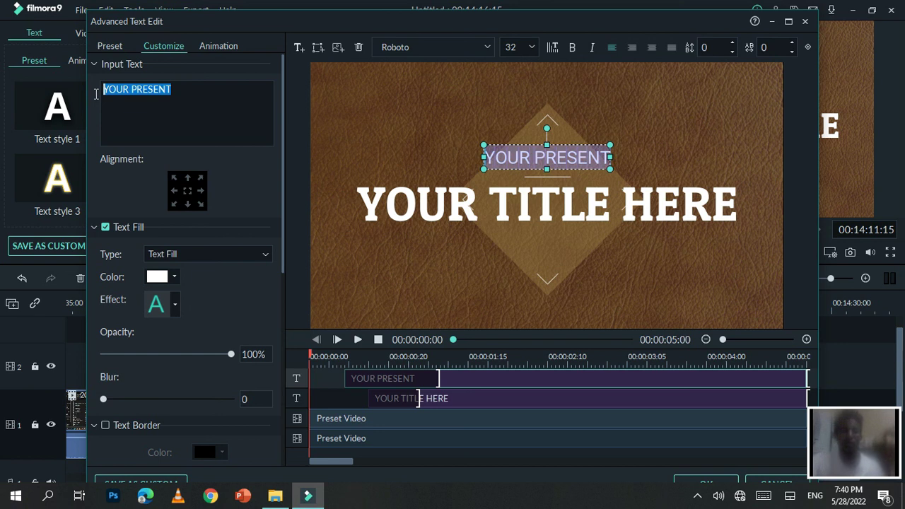
type("w")
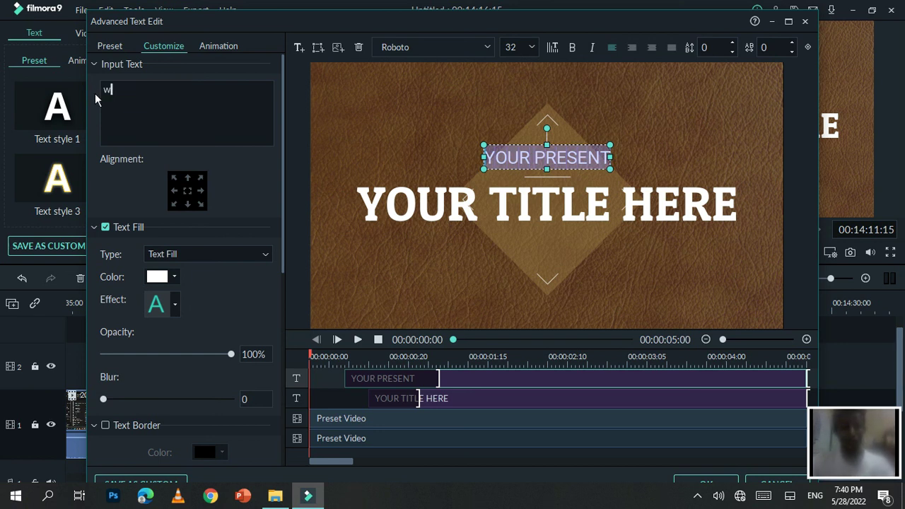
key("BackSpace")
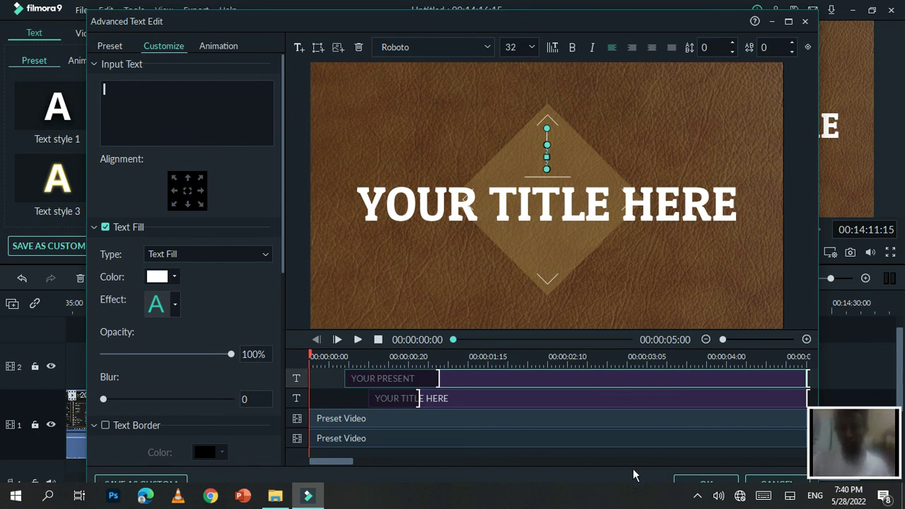
left_click(764, 497)
type("thank you")
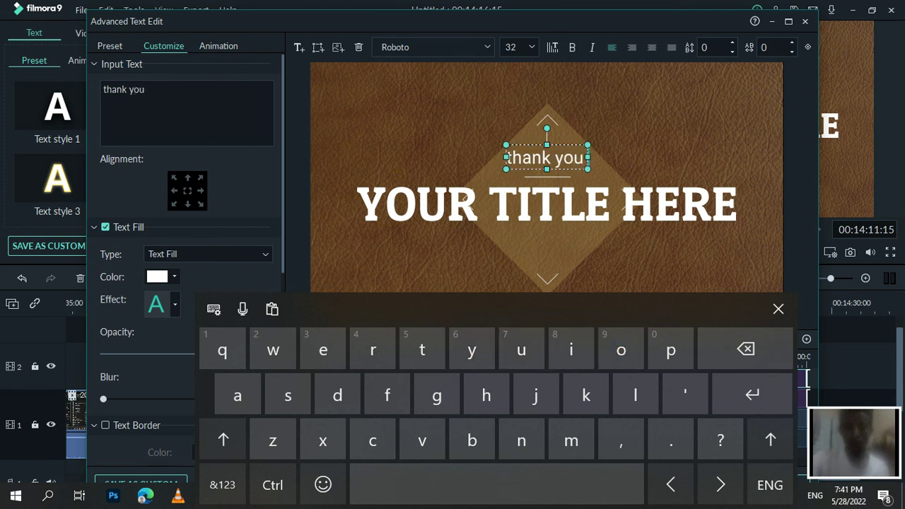
Replace the closing title's "YOUR TITLE HERE" text with "For watching" and stretch its text box slightly downward
left_click(555, 214)
left_click_drag(188, 94, 102, 86)
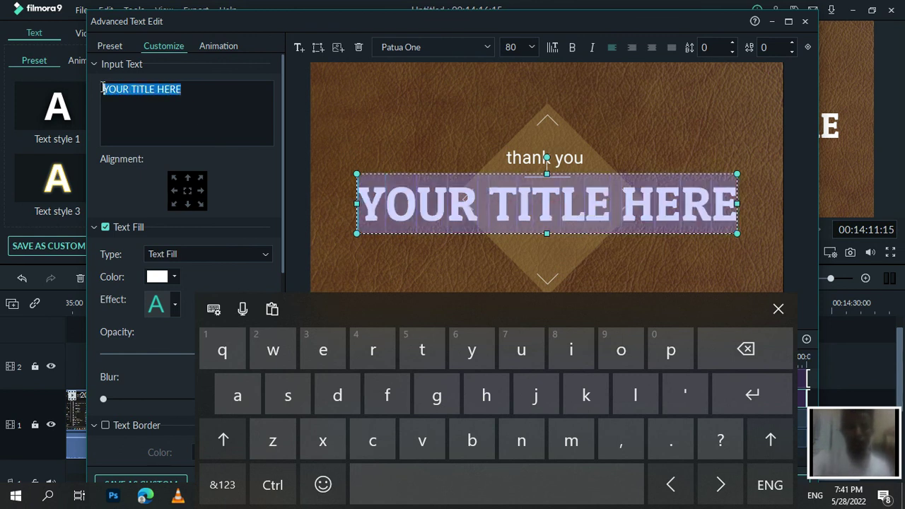
left_click(222, 440)
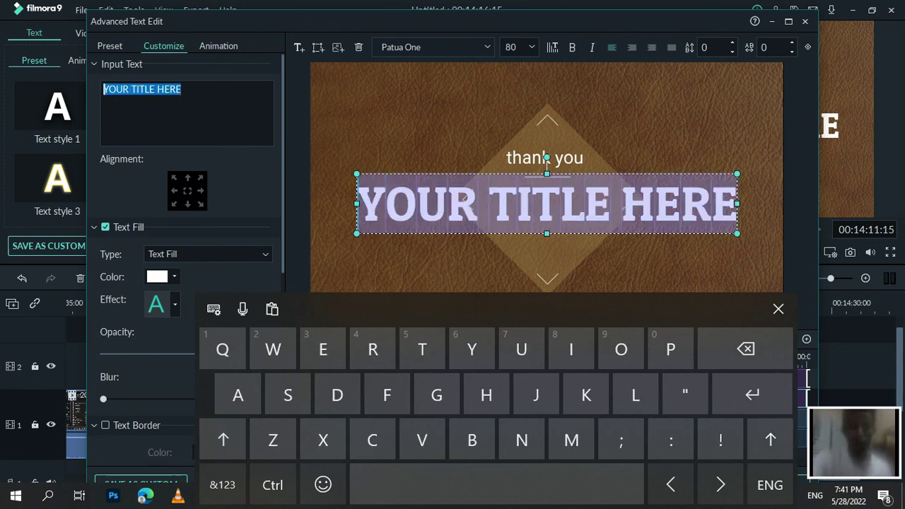
type("For watchin")
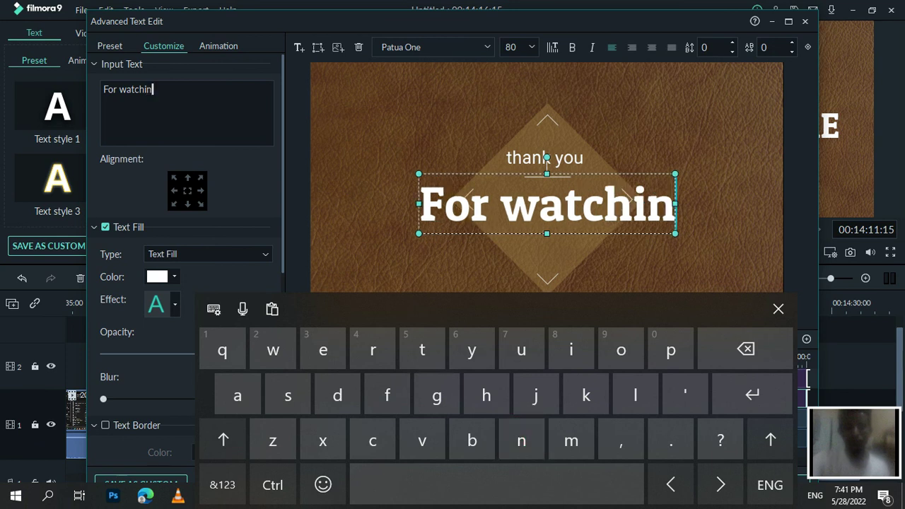
type("g")
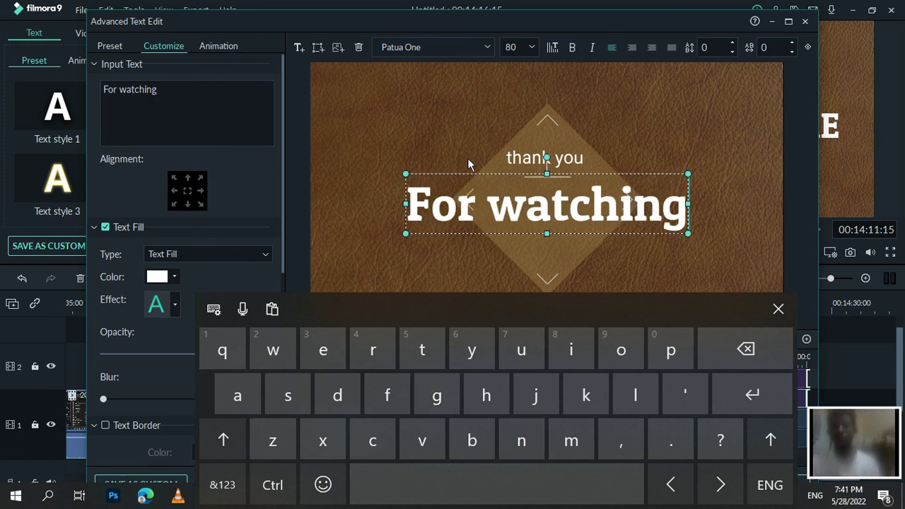
left_click_drag(554, 247, 554, 257)
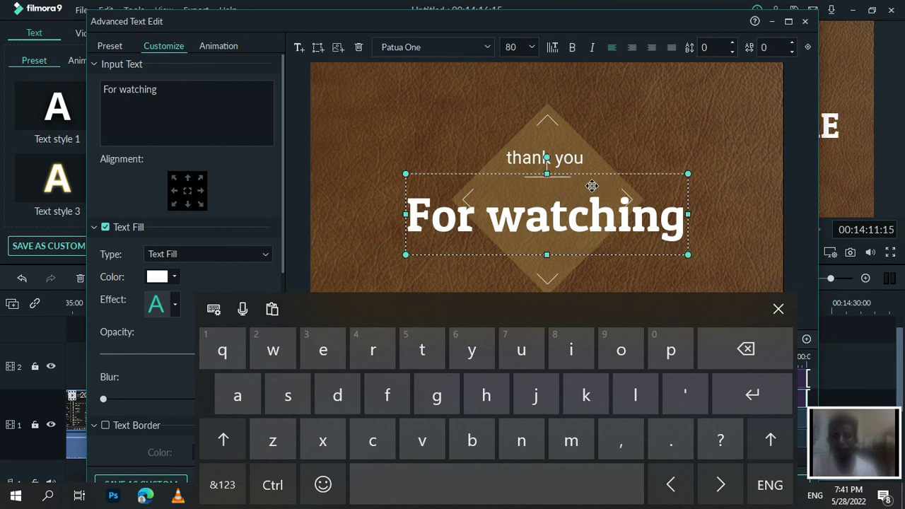
Move the "For watching" text slightly down and enlarge the "thank you" text box on all four sides
left_click_drag(592, 184, 590, 195)
left_click(573, 160)
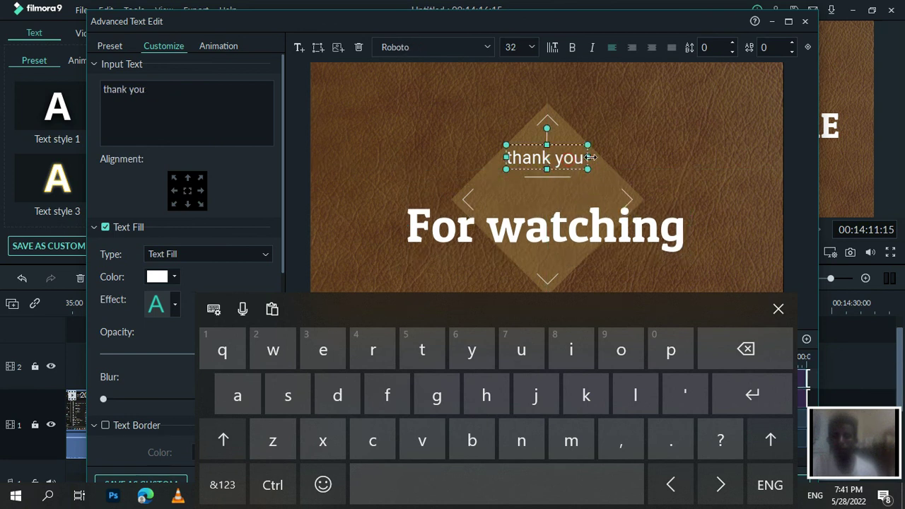
left_click_drag(619, 163, 618, 162)
left_click_drag(563, 178, 563, 181)
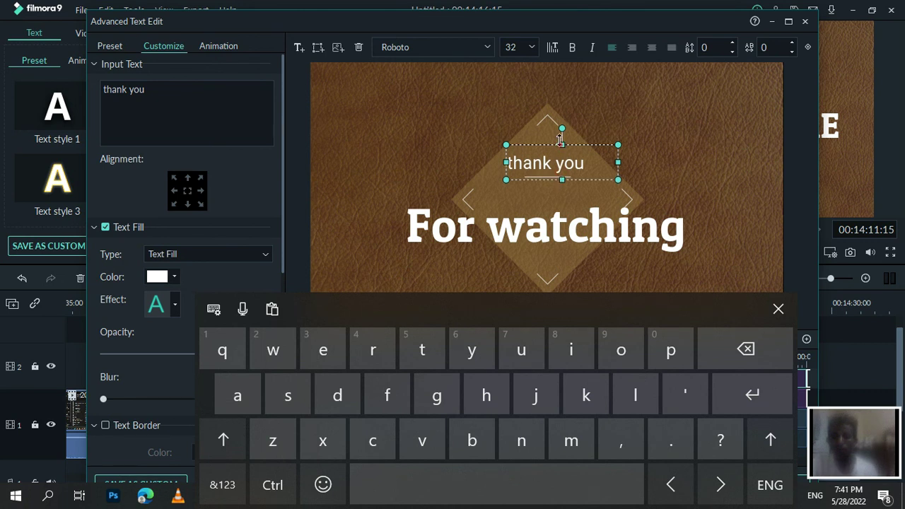
left_click_drag(561, 144, 562, 126)
left_click_drag(507, 153, 484, 153)
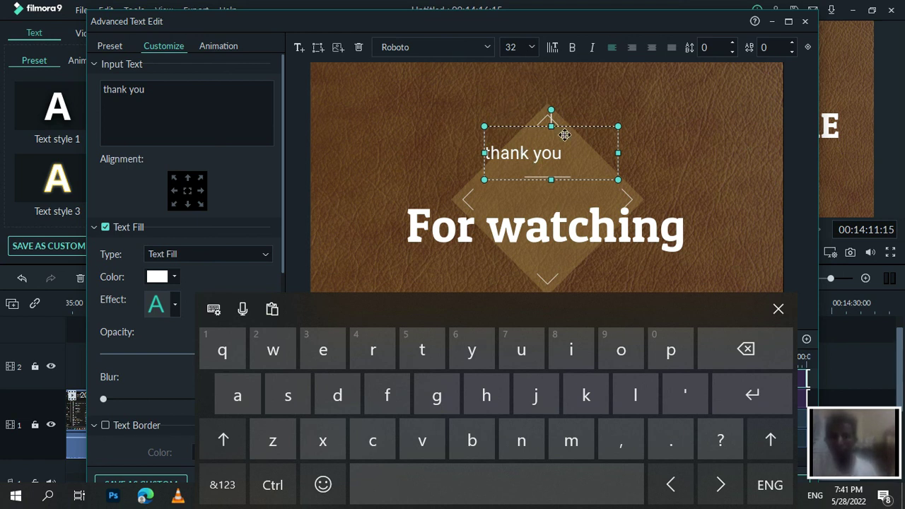
Set the font size of the "thank you" text to 100
left_click(535, 48)
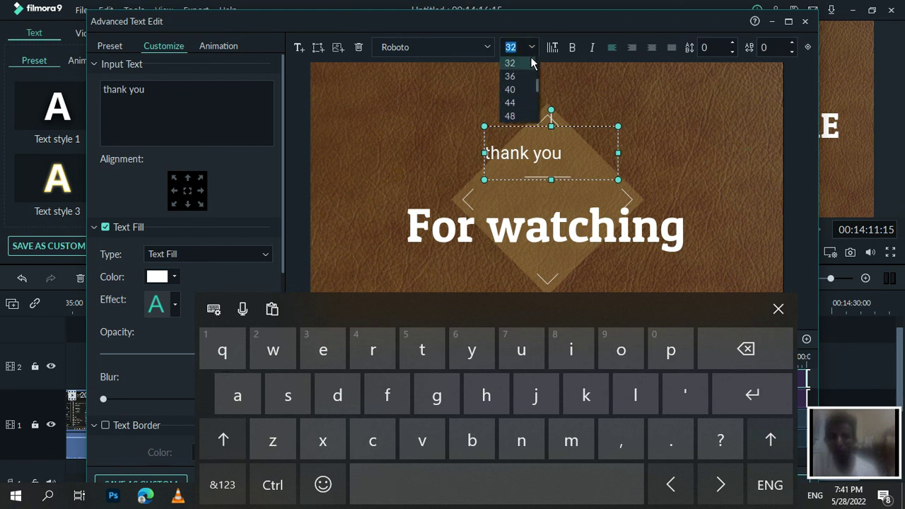
left_click(510, 116)
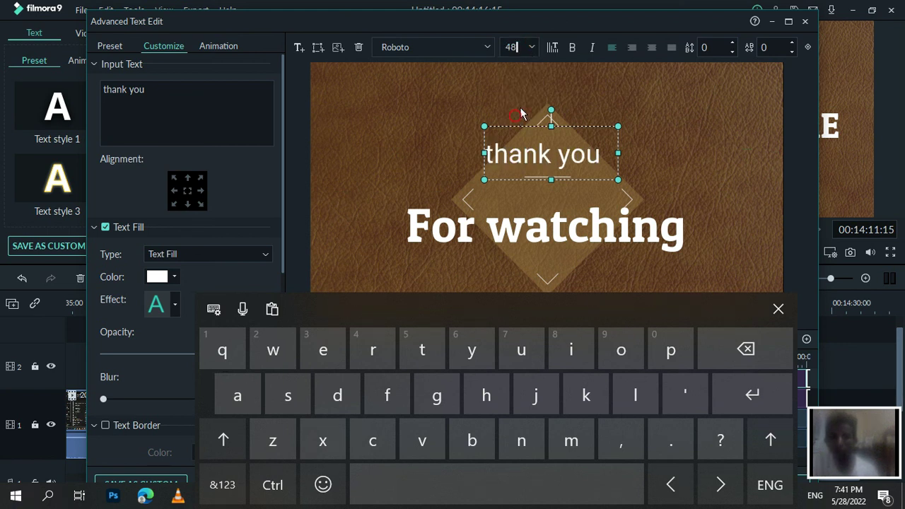
left_click(530, 47)
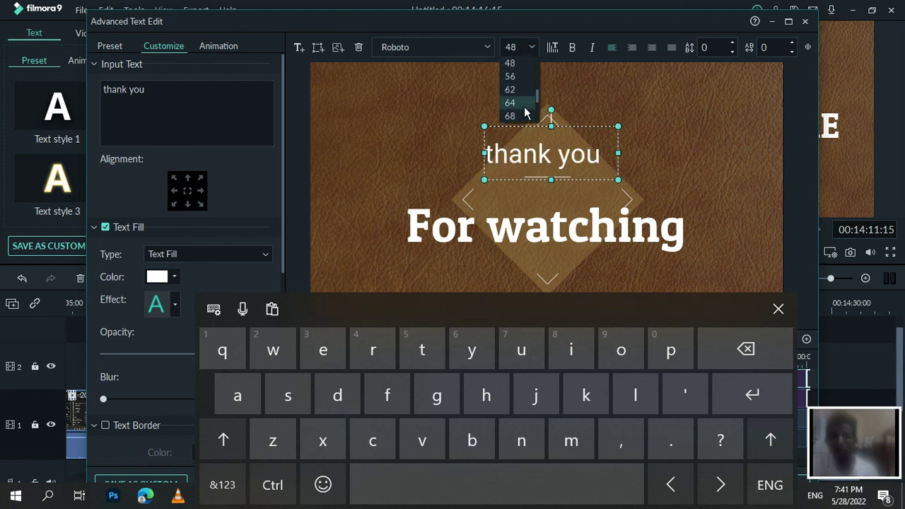
left_click(510, 116)
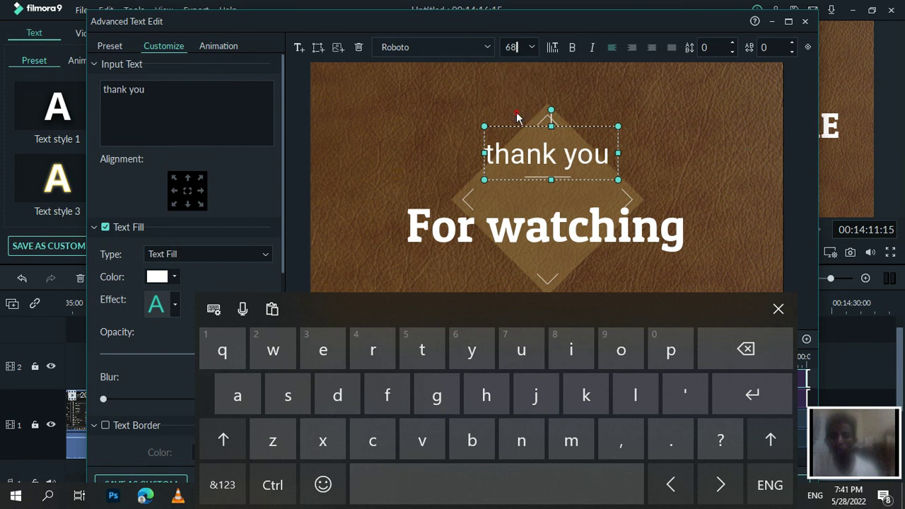
left_click(532, 48)
scroll(520, 99, "down", 2)
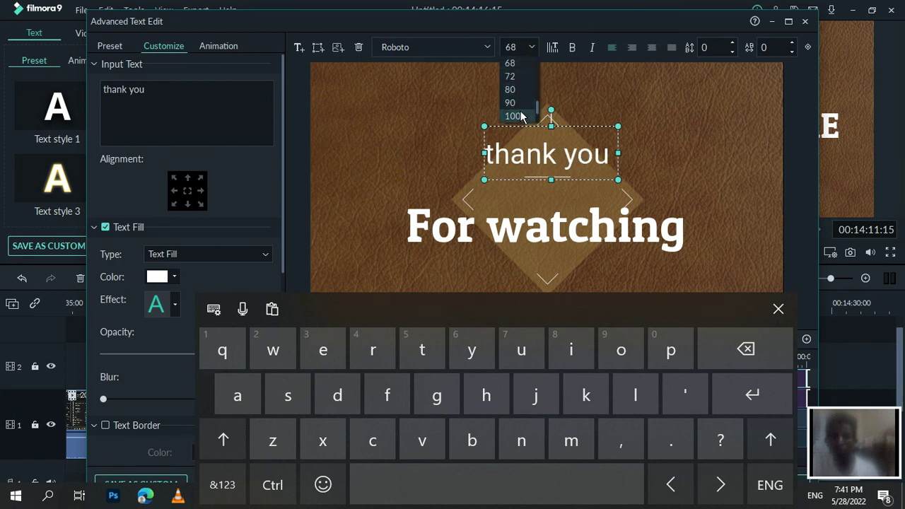
left_click(514, 116)
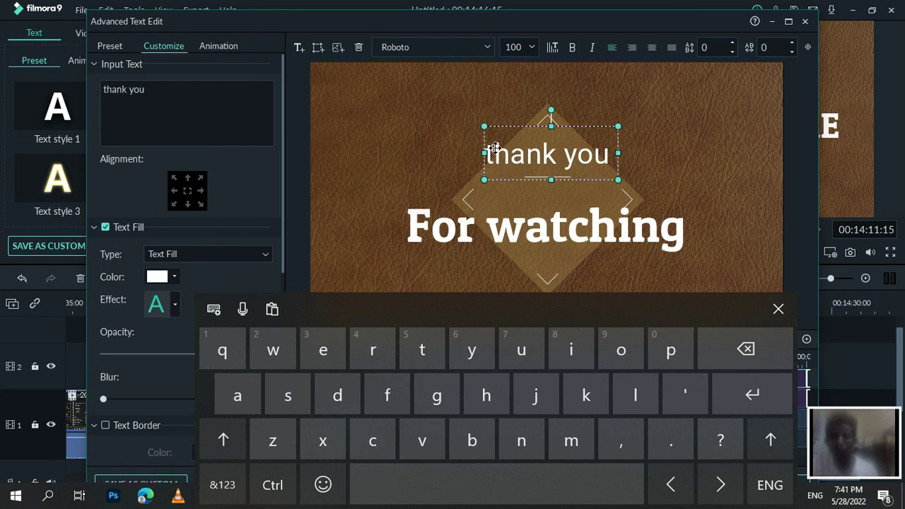
Enlarge the "thank you" text box further and move it up, clear of the short divider line
left_click_drag(478, 153, 460, 152)
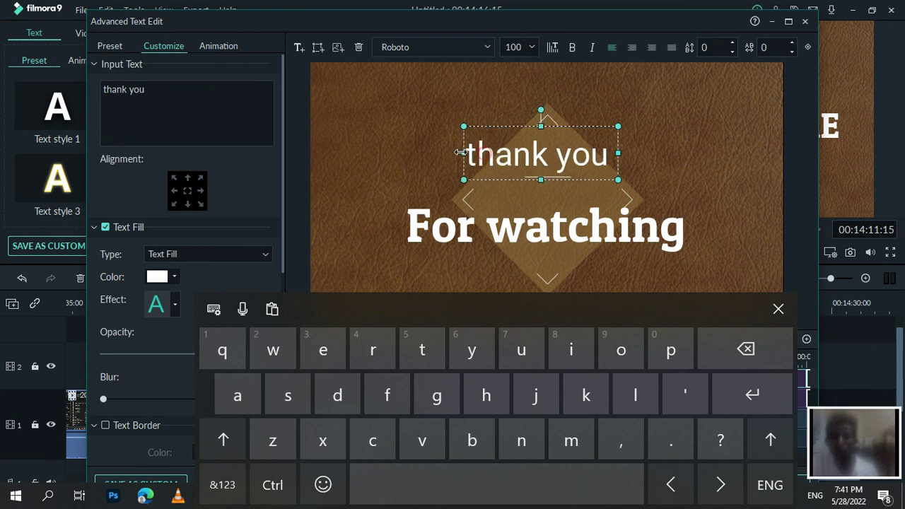
left_click_drag(539, 186, 539, 192)
left_click_drag(539, 124, 528, 98)
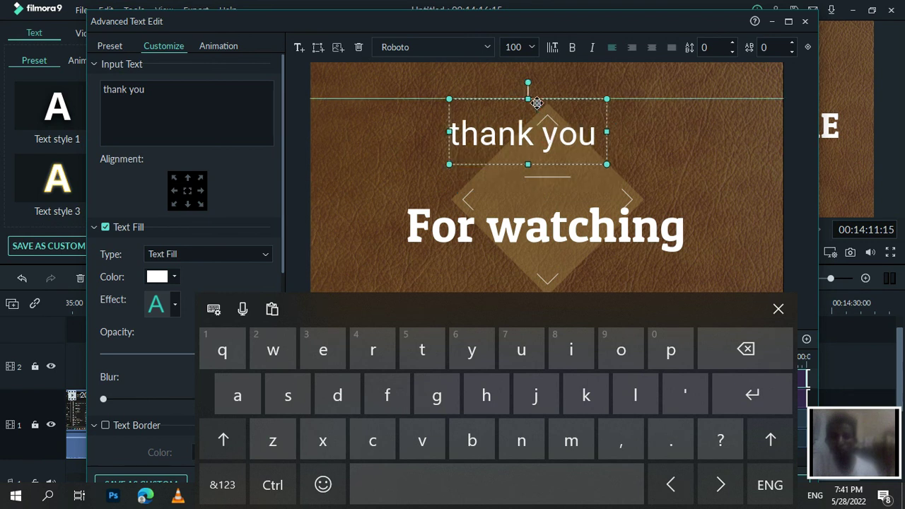
Apply the Photo Spin 3 animation to the "thank you" text and select the "For watching" text
left_click(214, 47)
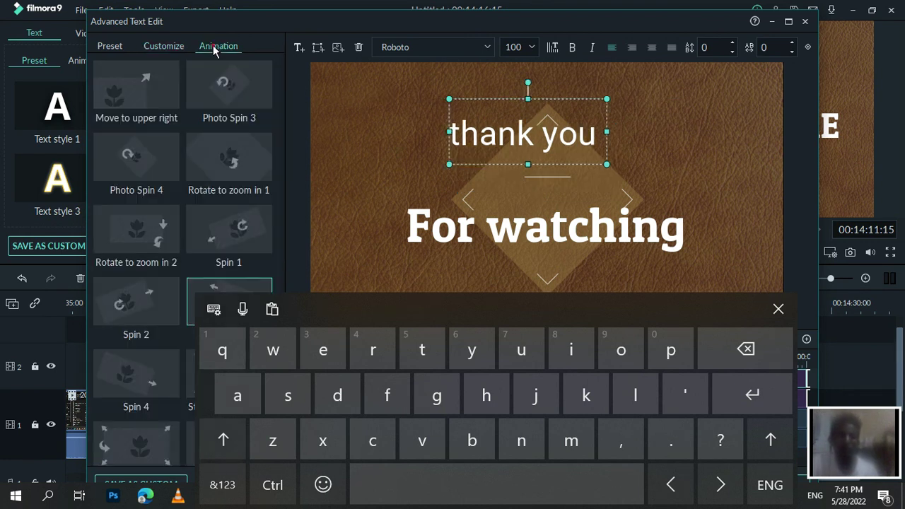
left_click(232, 94)
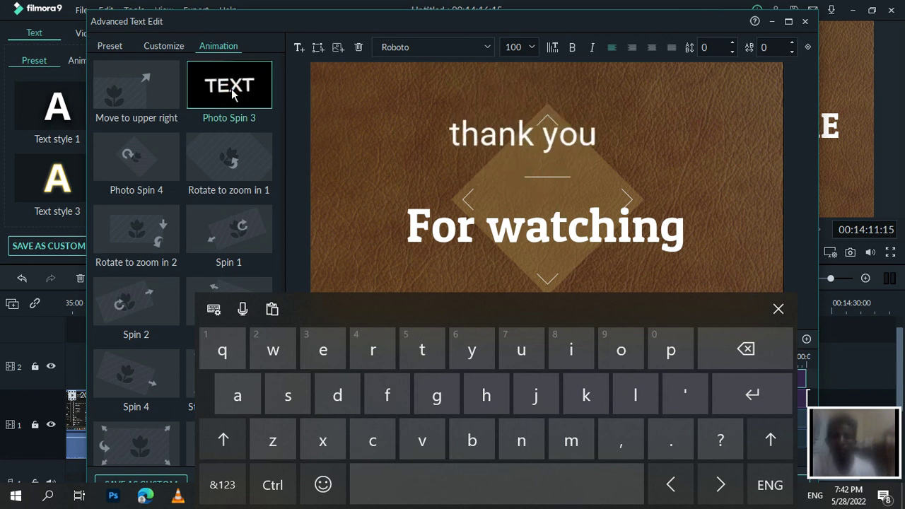
left_click(520, 222)
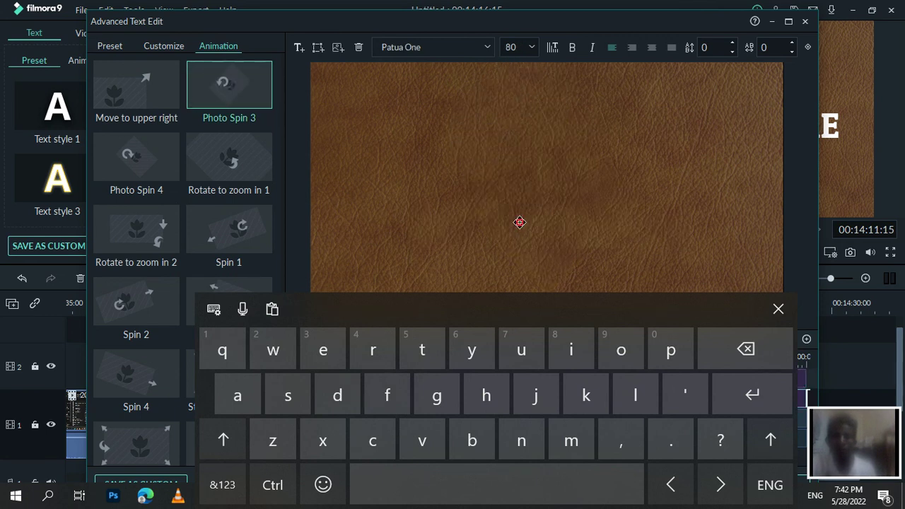
Try the Rotate to zoom in 1, Photo Spin 4 and Stretch to right animations on the "For watching" text
left_click(223, 163)
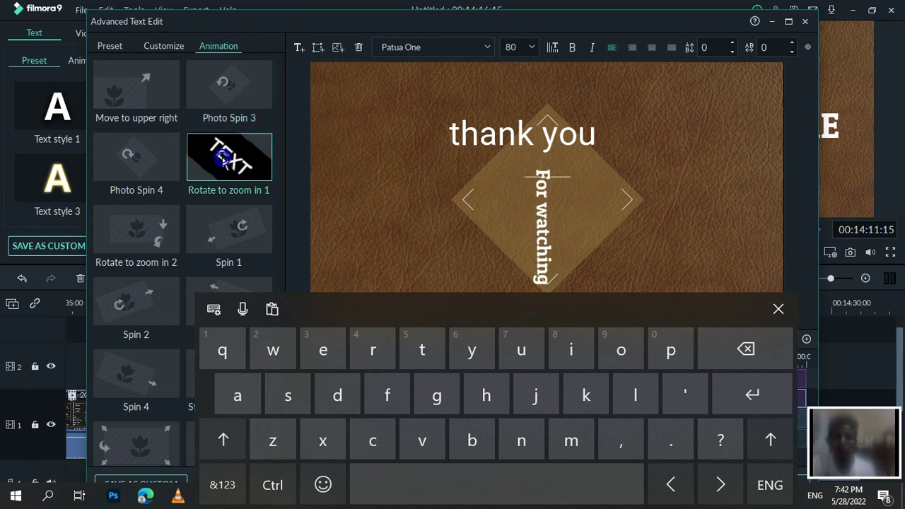
left_click(131, 170)
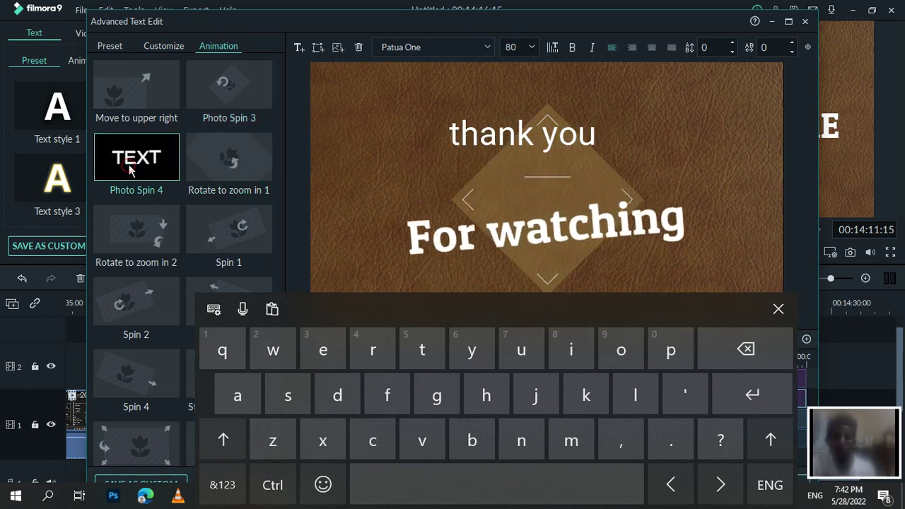
scroll(200, 256, "down", 4)
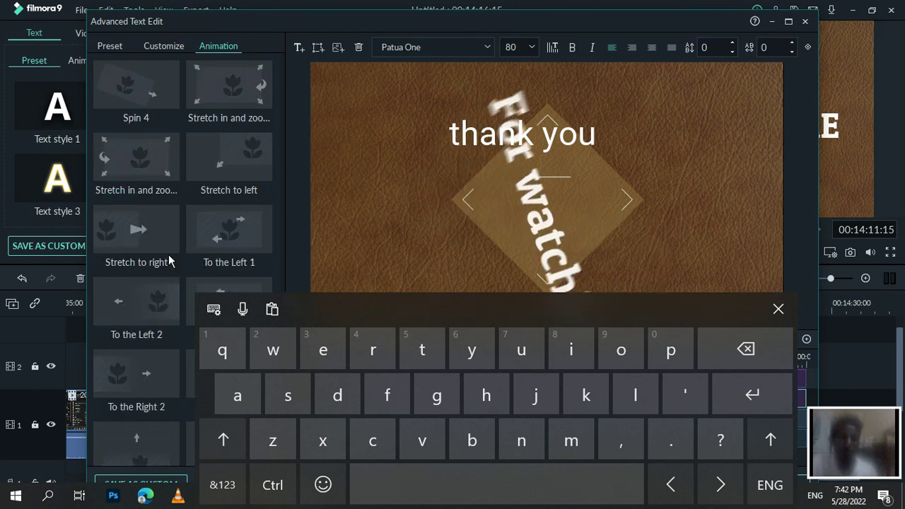
left_click(146, 228)
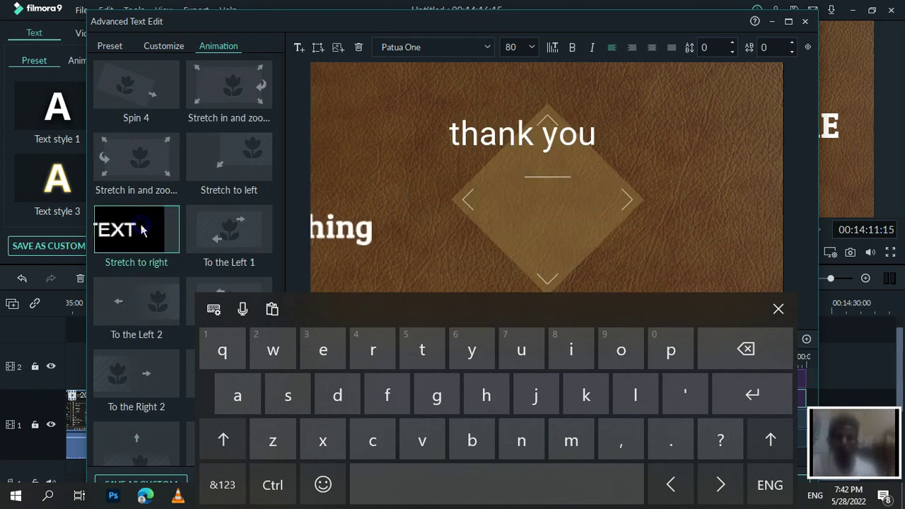
scroll(167, 241, "down", 4)
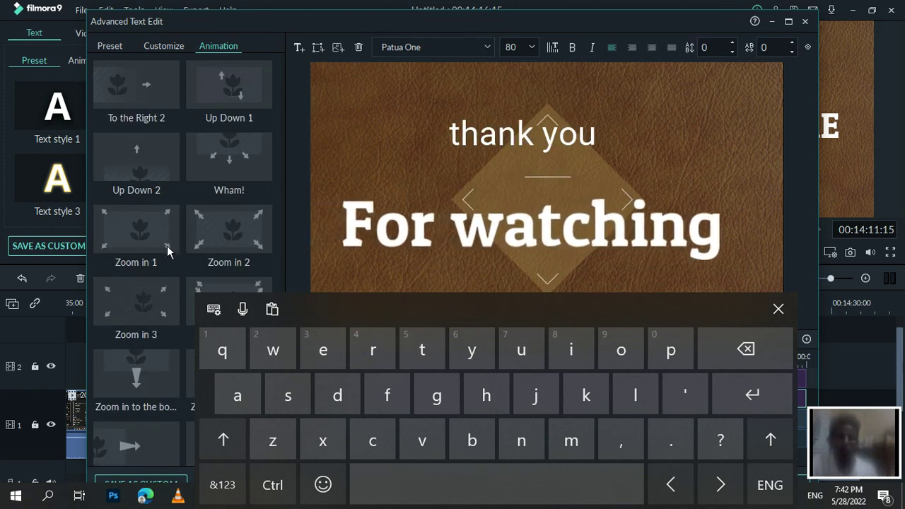
scroll(154, 235, "down", 10)
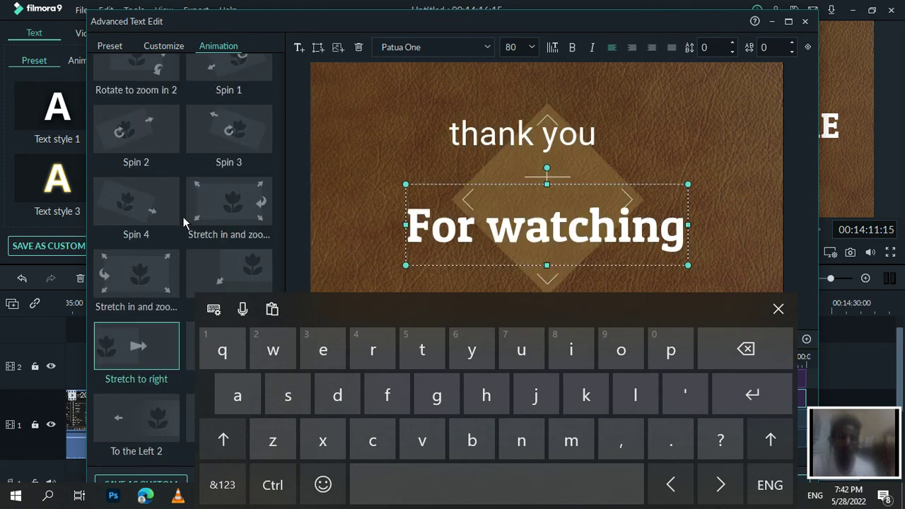
scroll(183, 216, "up", 10)
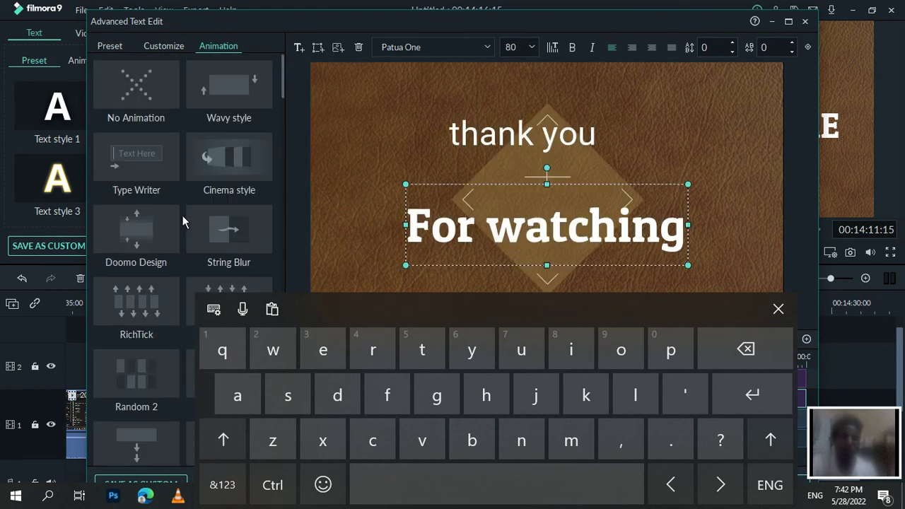
Apply the Type Writer animation to the "For watching" text and save the title edits, returning to the timeline
left_click(140, 163)
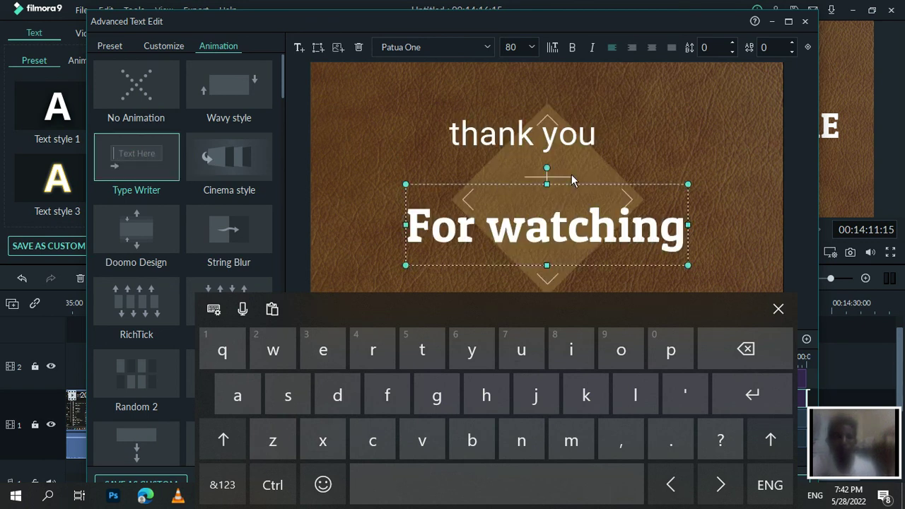
left_click(778, 309)
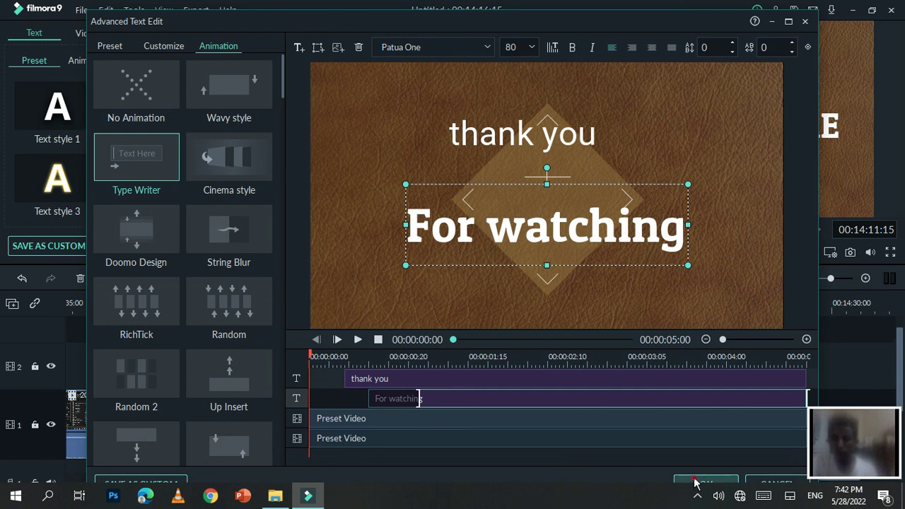
left_click(695, 483)
left_click(455, 249)
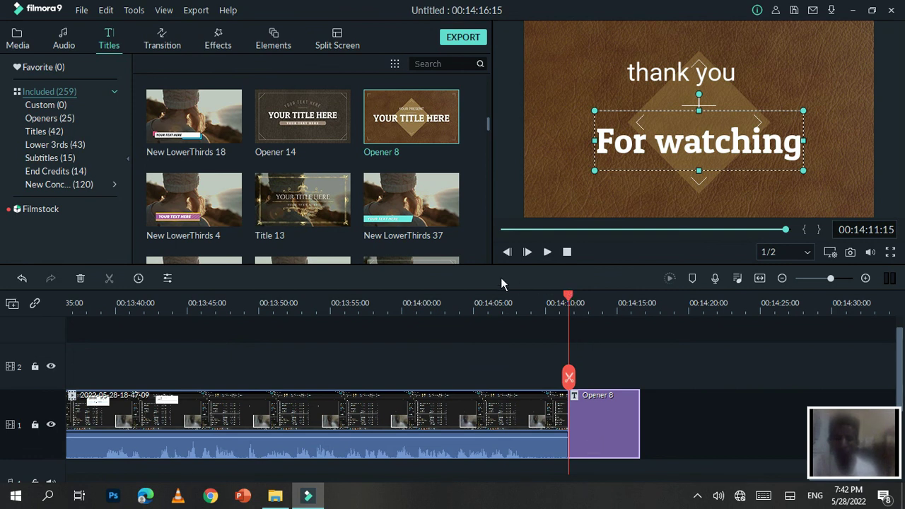
Add the Drift - Pages Turn music to audio track 1, starting together with the closing Opener 8 title
scroll(474, 325, "down", 1)
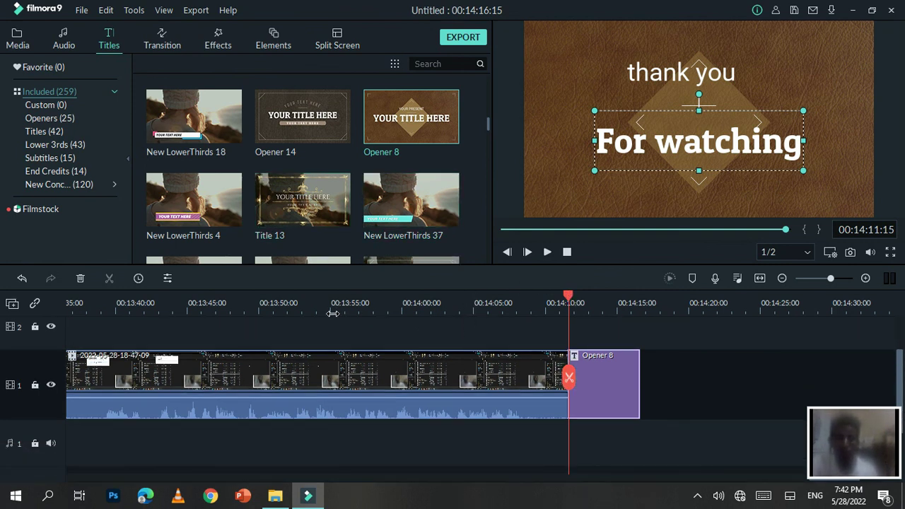
left_click(61, 42)
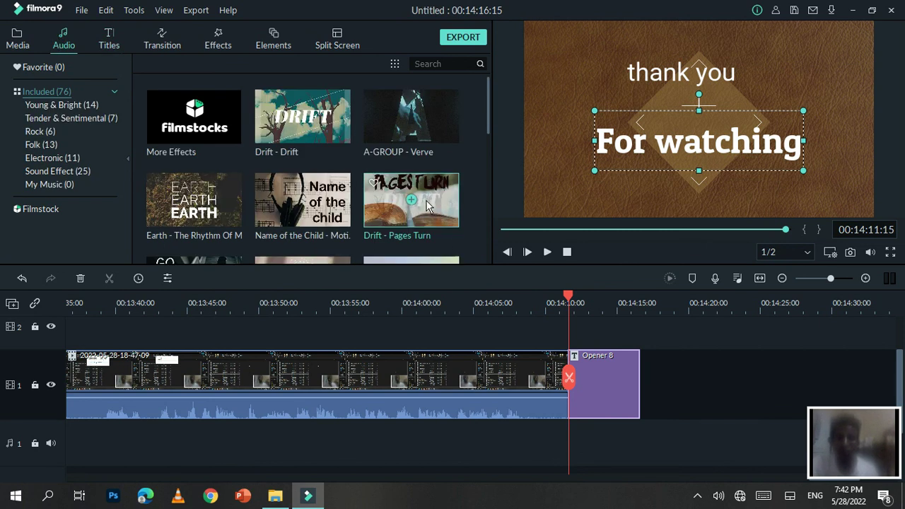
left_click_drag(426, 205, 697, 396)
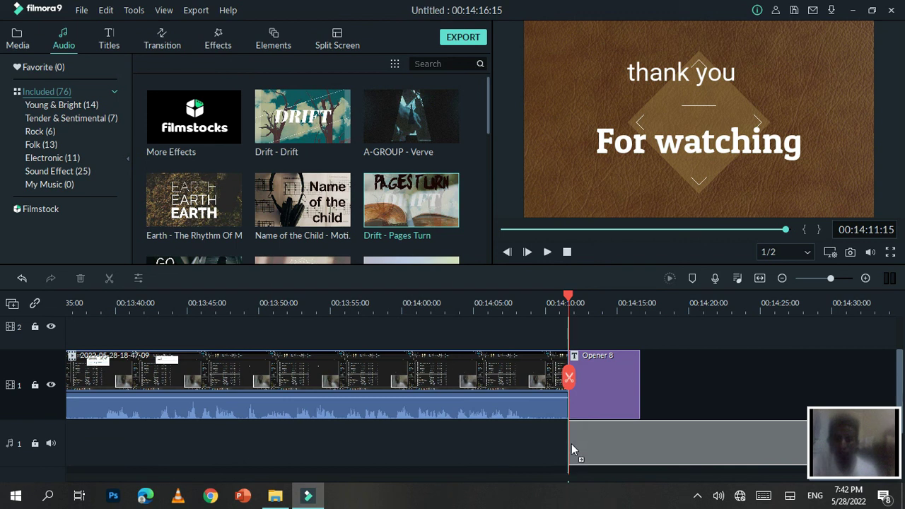
left_click_drag(572, 444, 571, 444)
Split the Drift - Pages Turn music at the end of the closing title, 00:14:16:14, and delete the remainder
left_click_drag(570, 296, 640, 320)
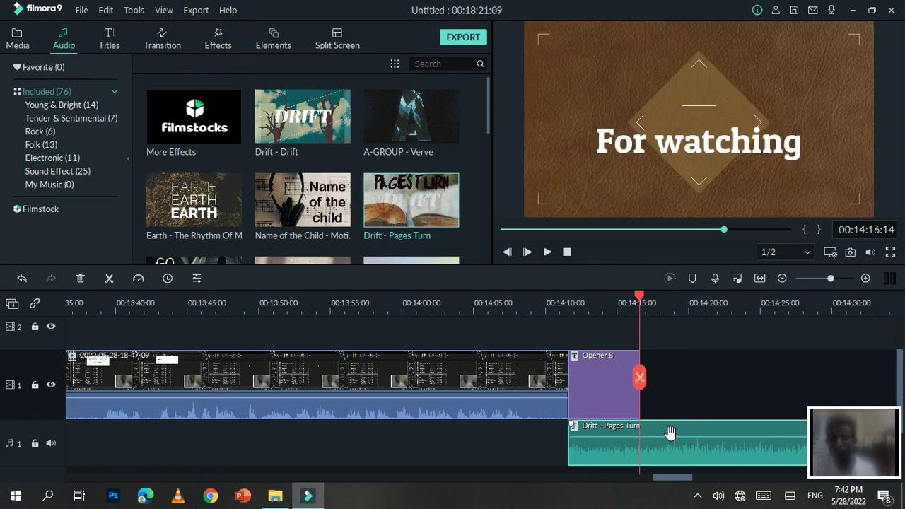
double_click(674, 446)
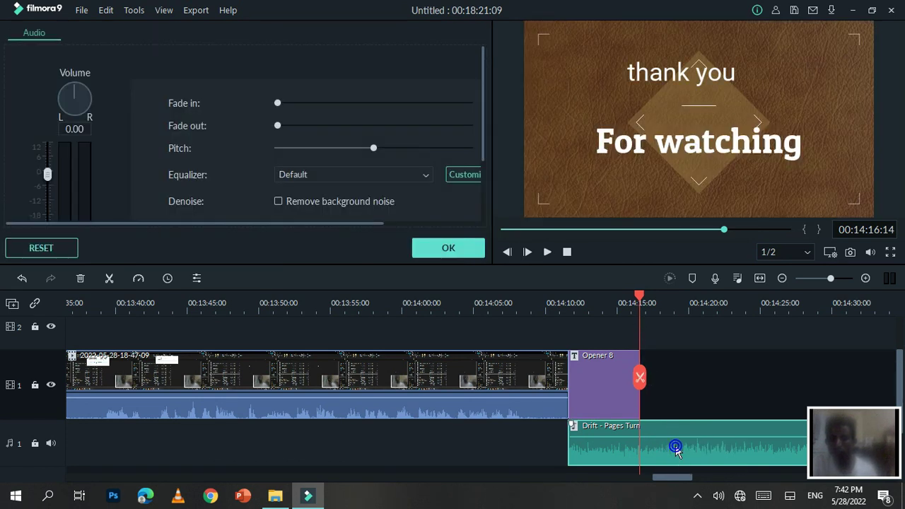
left_click(458, 248)
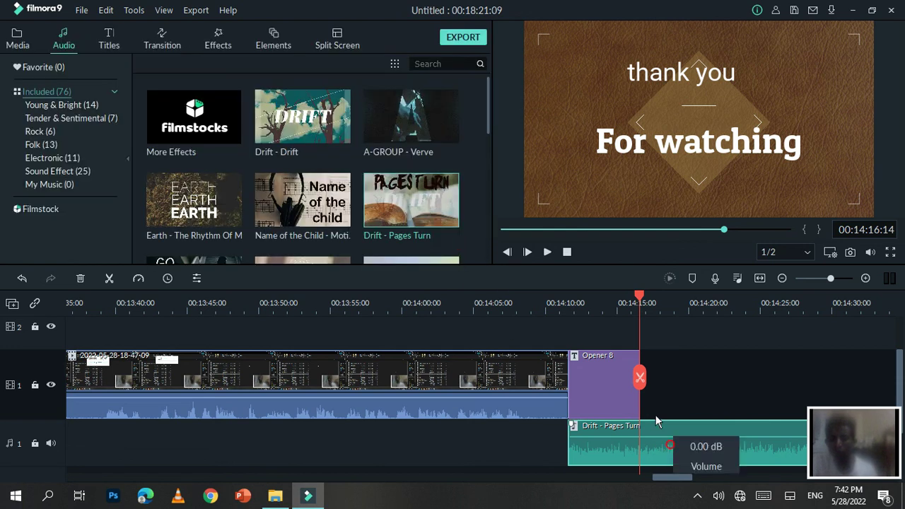
left_click(640, 379)
left_click_drag(638, 300, 612, 300)
right_click(700, 443)
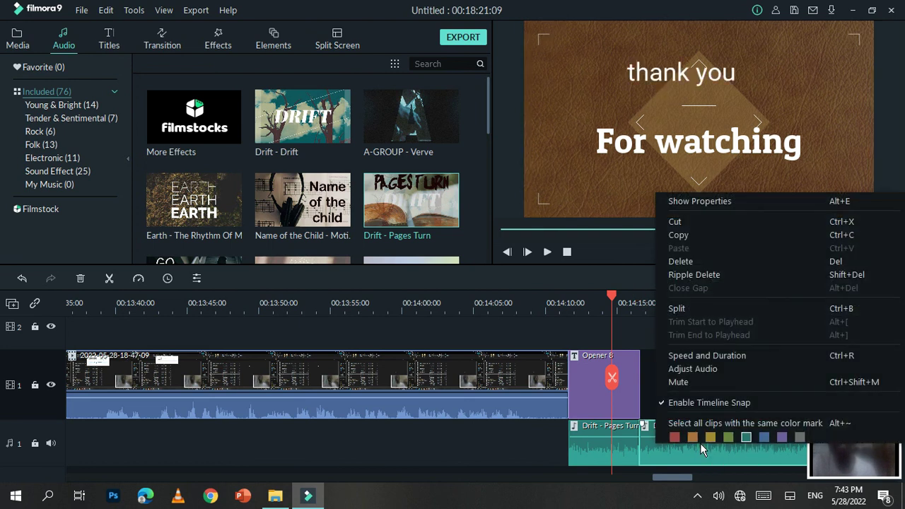
left_click(691, 261)
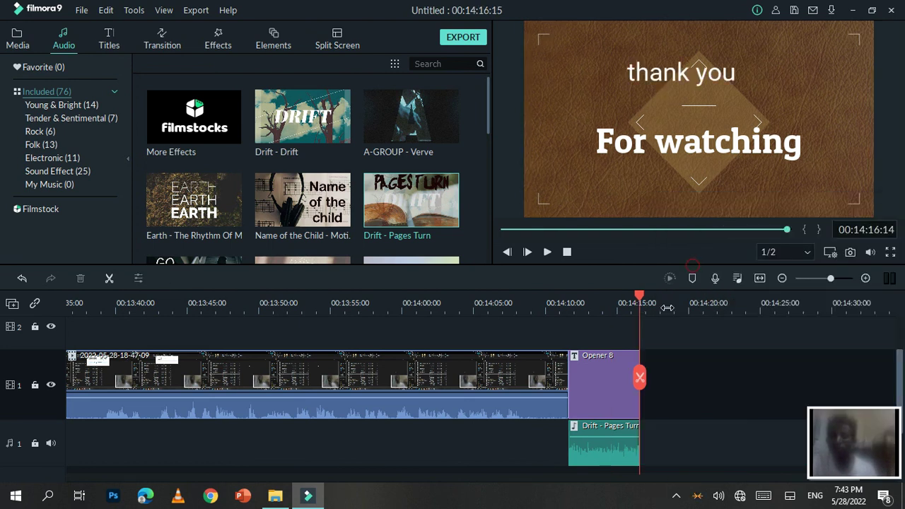
Play back the closing title with its music from 00:14:11:02, just before the title starts
left_click_drag(640, 298, 561, 304)
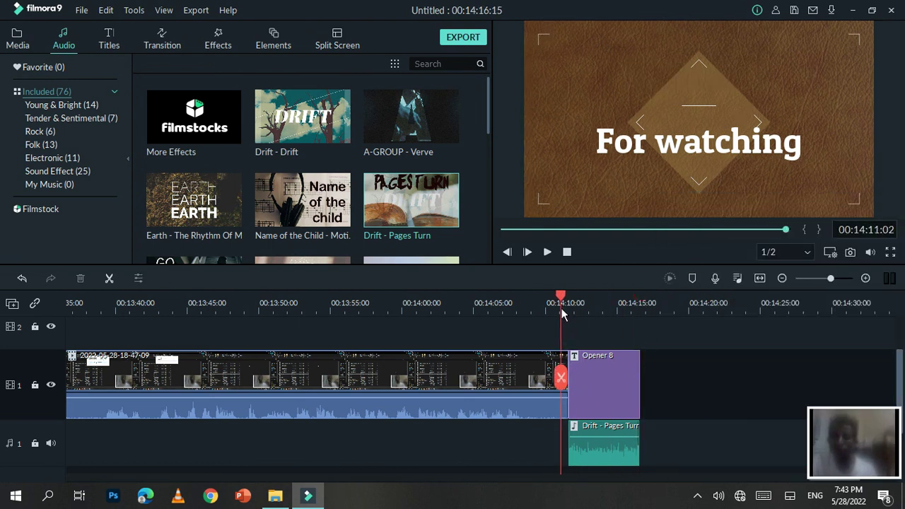
left_click(548, 253)
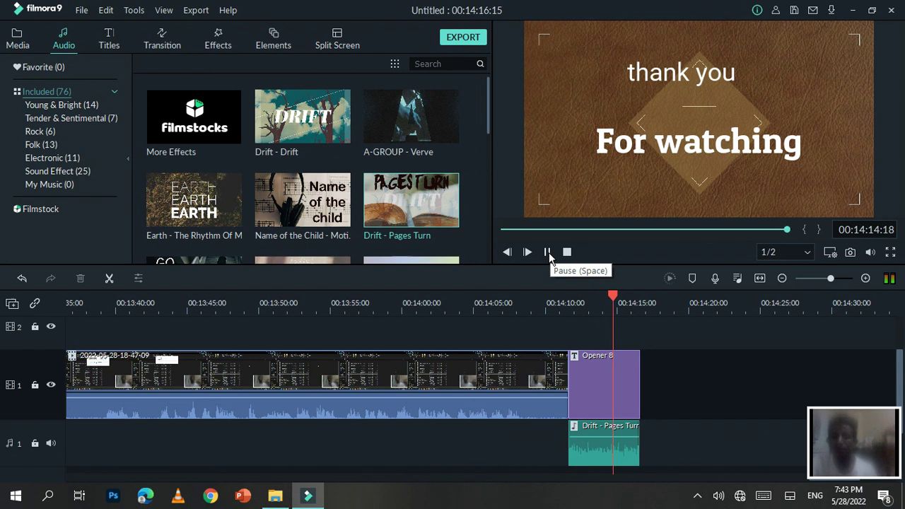
left_click(549, 255)
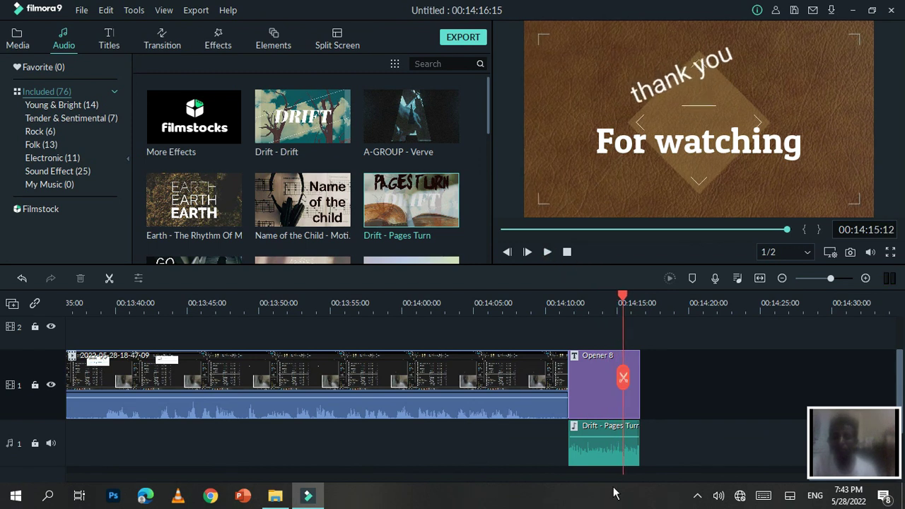
Apply a fade-in and a fade-out to the closing Drift - Pages Turn music, confirm, and return to the project media
double_click(593, 445)
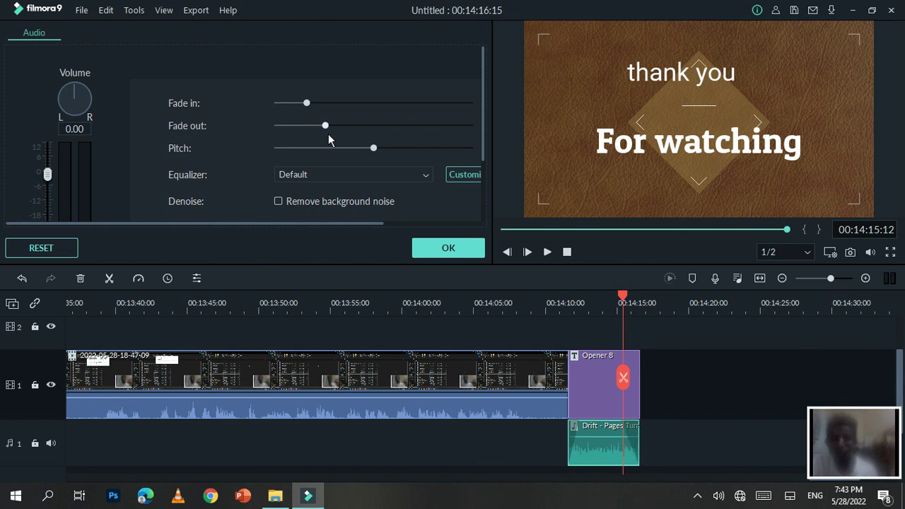
left_click(465, 249)
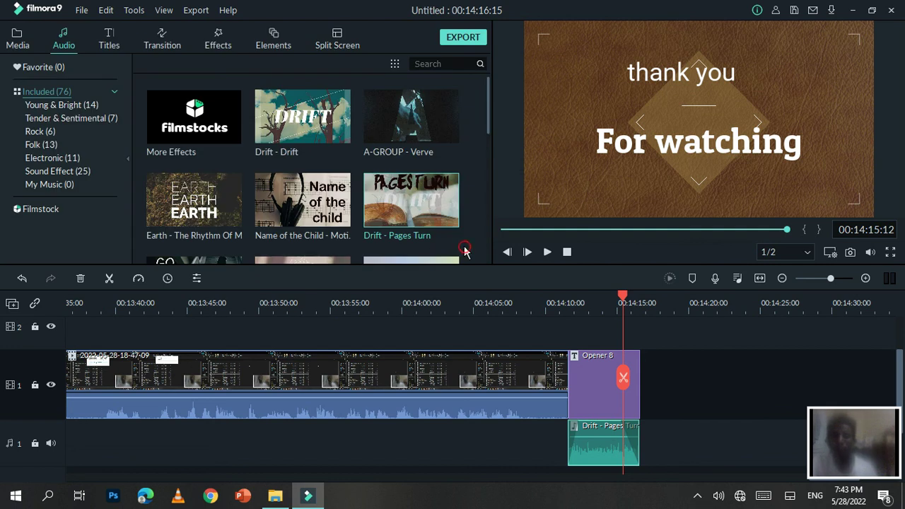
left_click(17, 39)
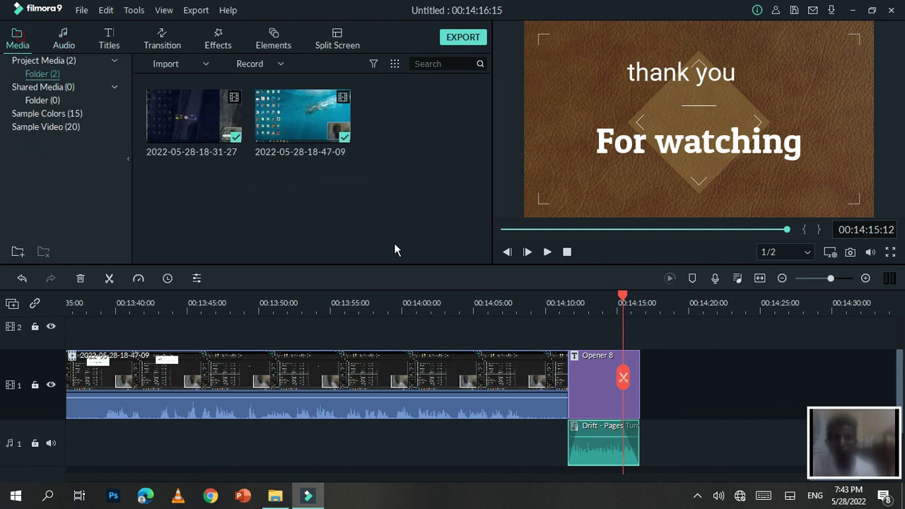
Play the first recording from 00:06:22:13 and delete the Name of the Child - Motions music beneath it from audio track 1
left_click_drag(623, 297, 899, 415)
left_click_drag(884, 377, 545, 367)
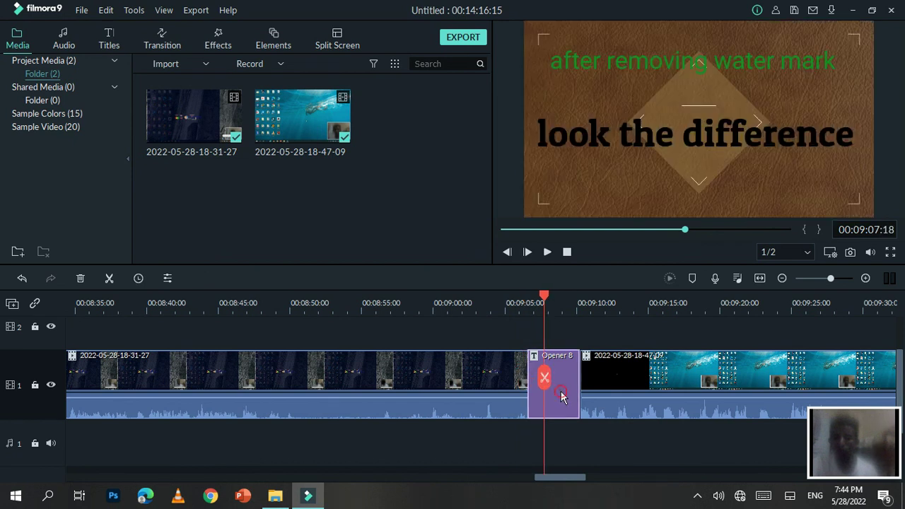
left_click_drag(544, 299, 99, 370)
left_click(318, 451)
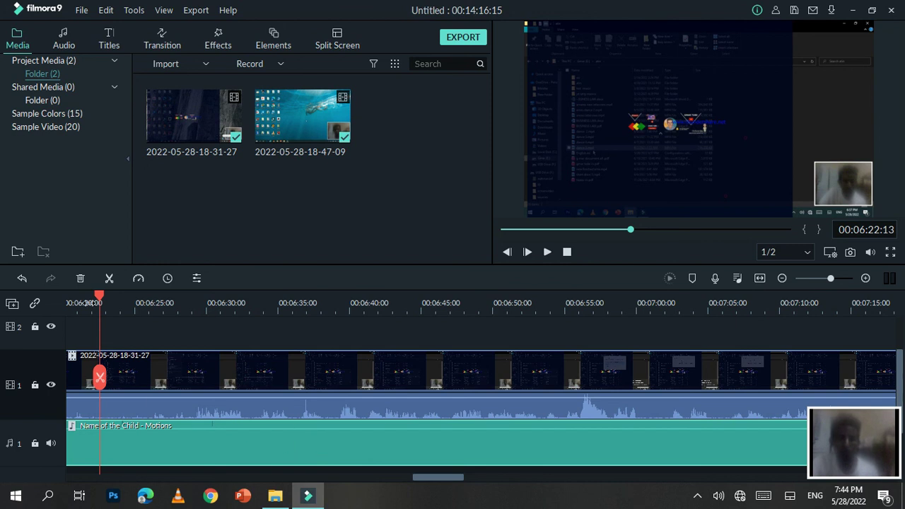
left_click(548, 252)
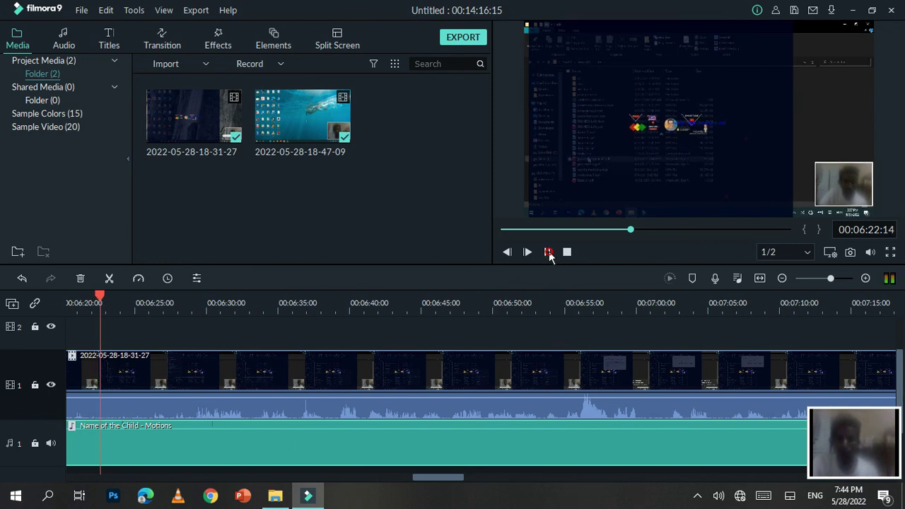
right_click(391, 440)
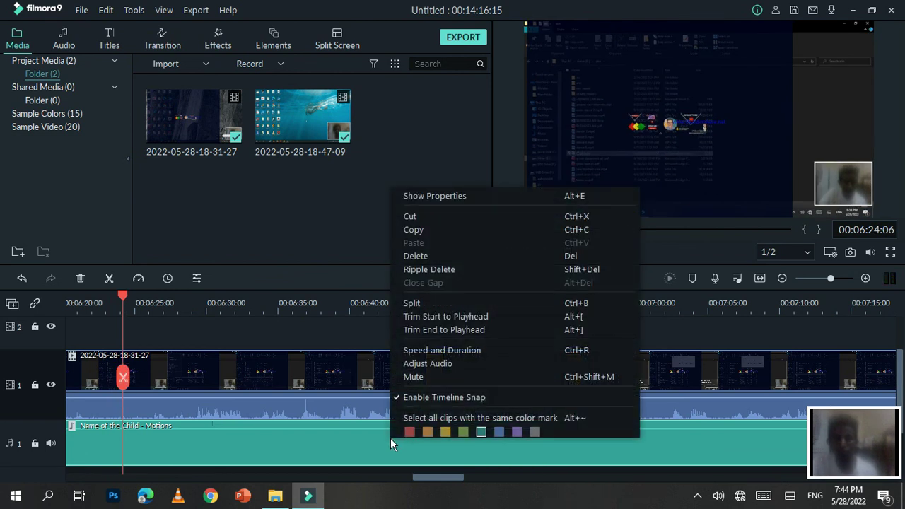
left_click(426, 258)
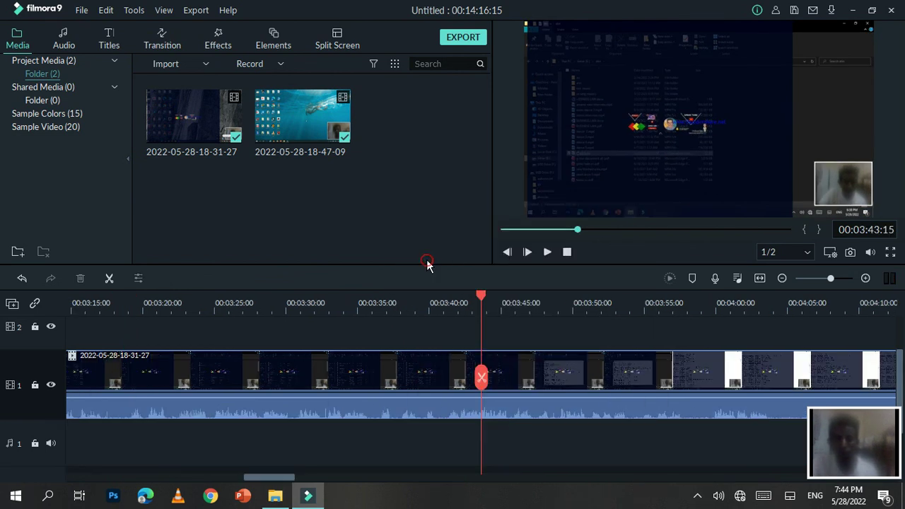
Skim the rest of the edited video up to the end of the closing title at 00:14:16:15
left_click_drag(483, 298, 902, 398)
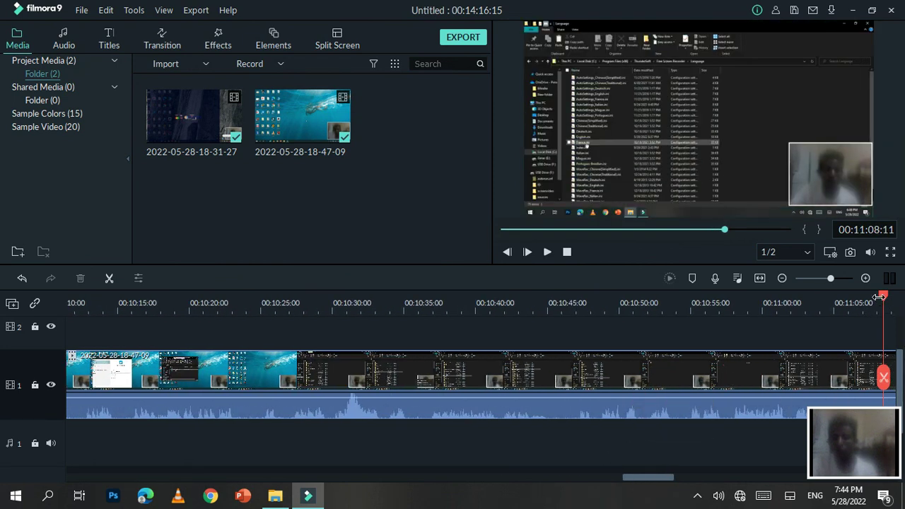
left_click_drag(729, 230, 733, 229)
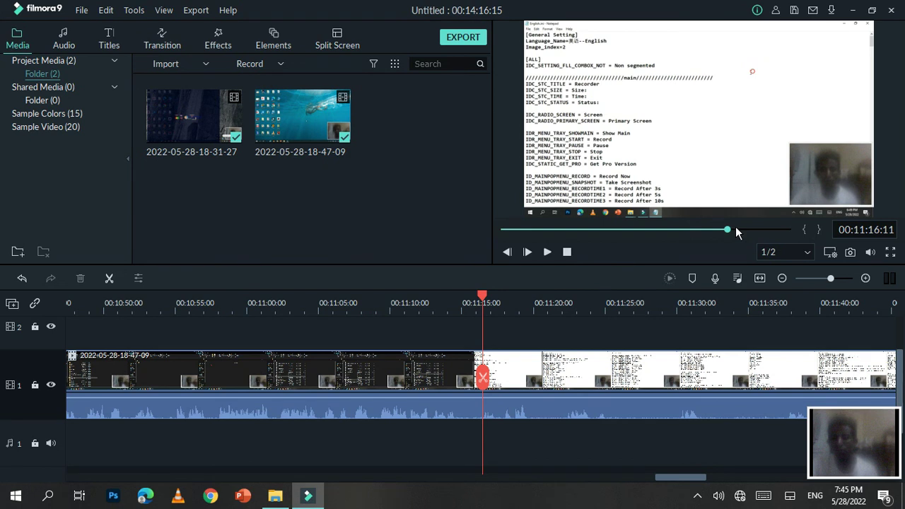
left_click(736, 230)
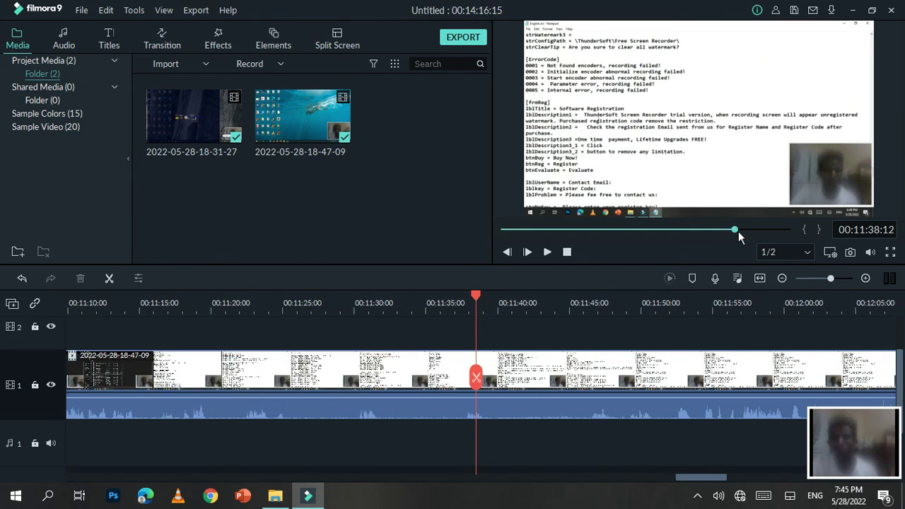
left_click_drag(738, 228, 790, 232)
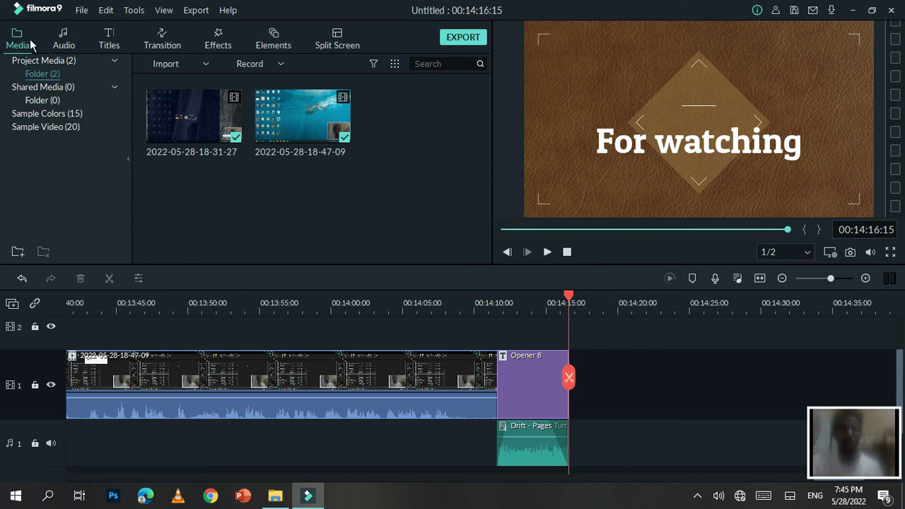
Begin a local MP4 export of the finished video and name the file "My Video watermark"
left_click(80, 10)
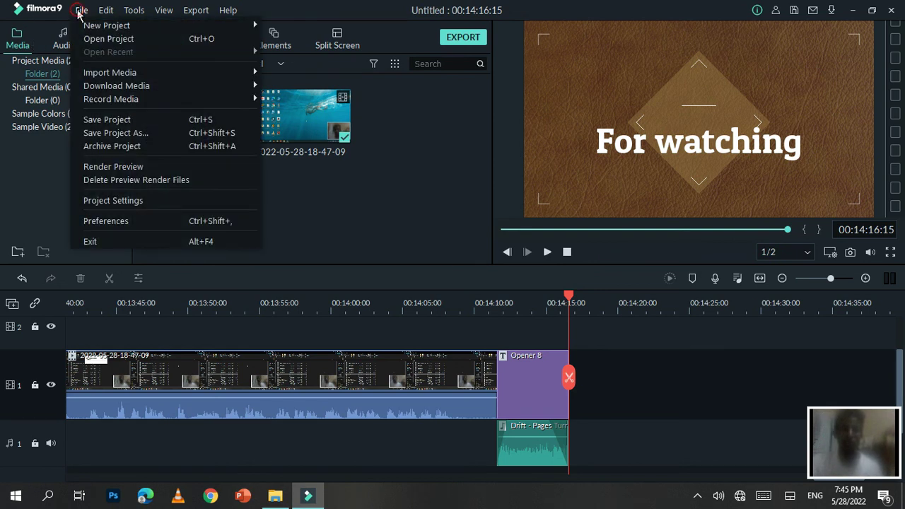
left_click(80, 11)
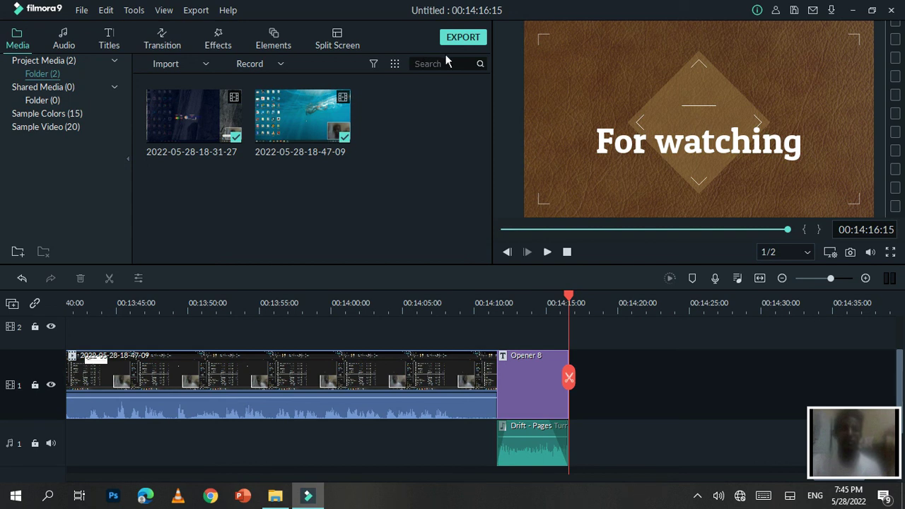
left_click(465, 41)
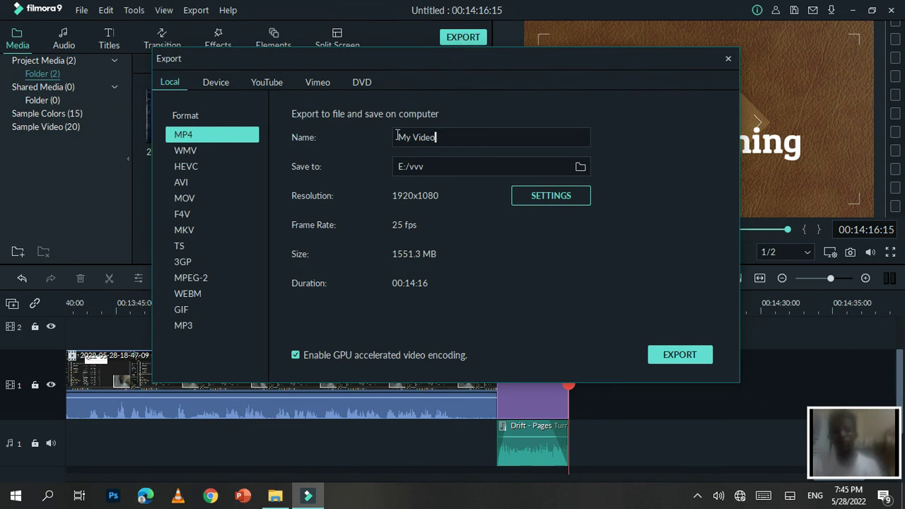
left_click(469, 138)
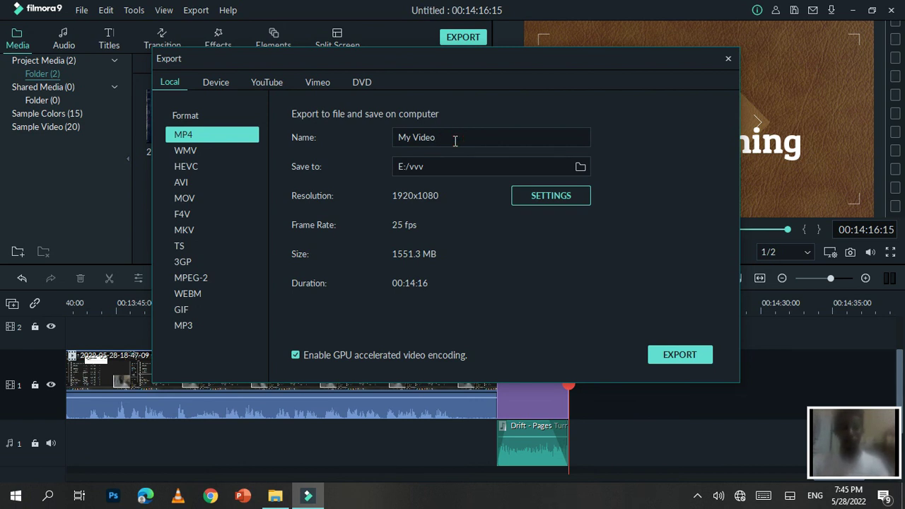
type("fi")
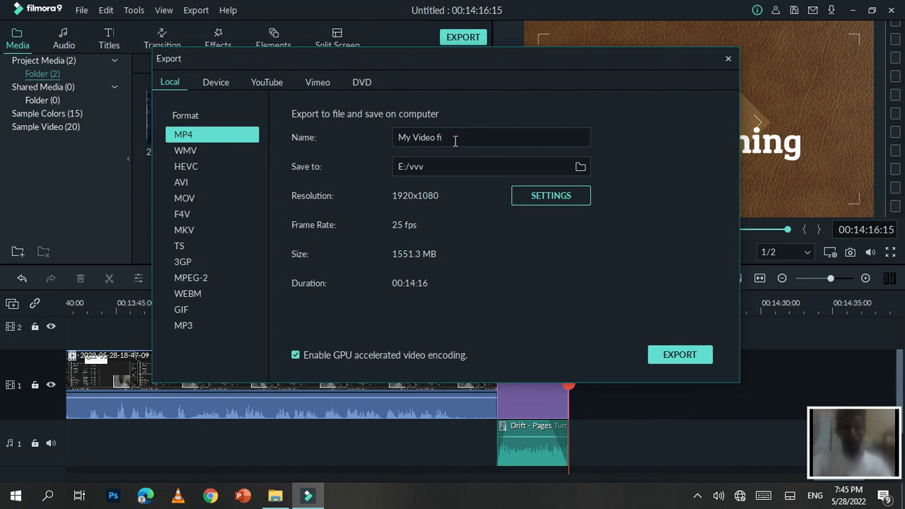
key("BackSpace")
key("BackSpace")
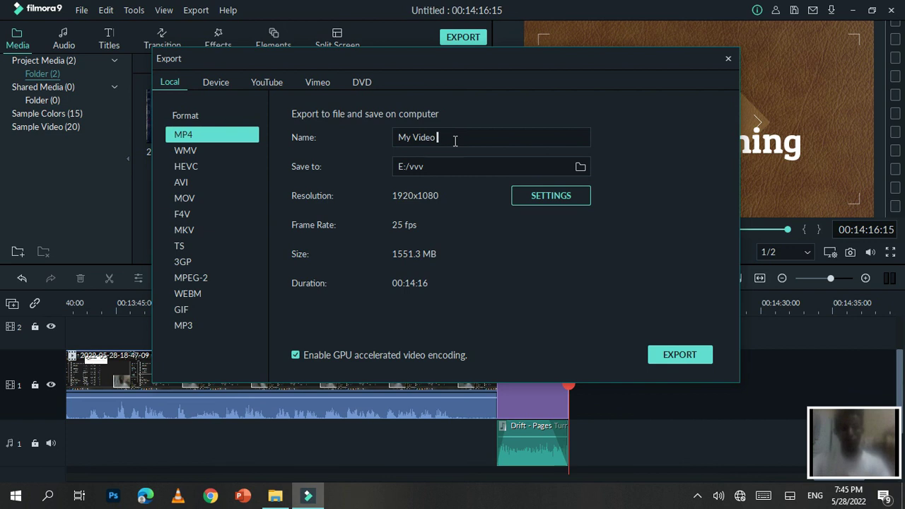
type("watermark")
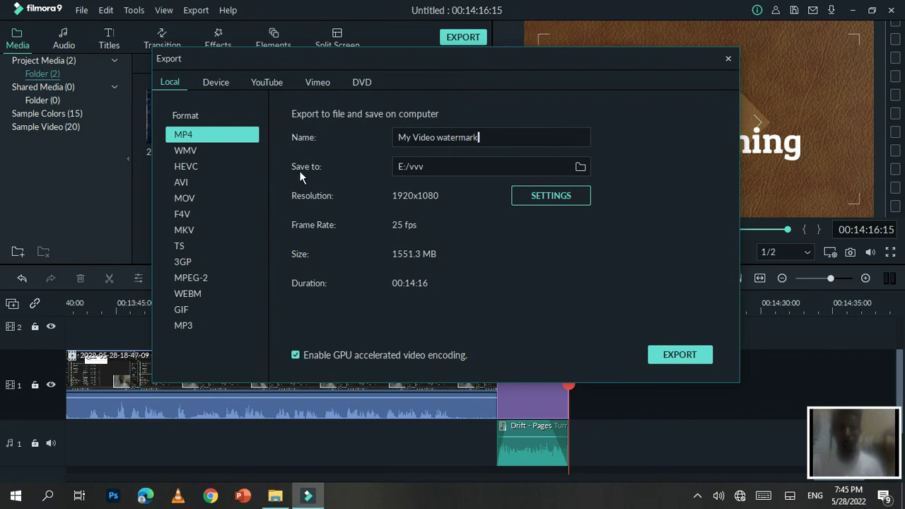
Choose the vvv folder on the Gmar (E:) drive as the export's save location
left_click(581, 167)
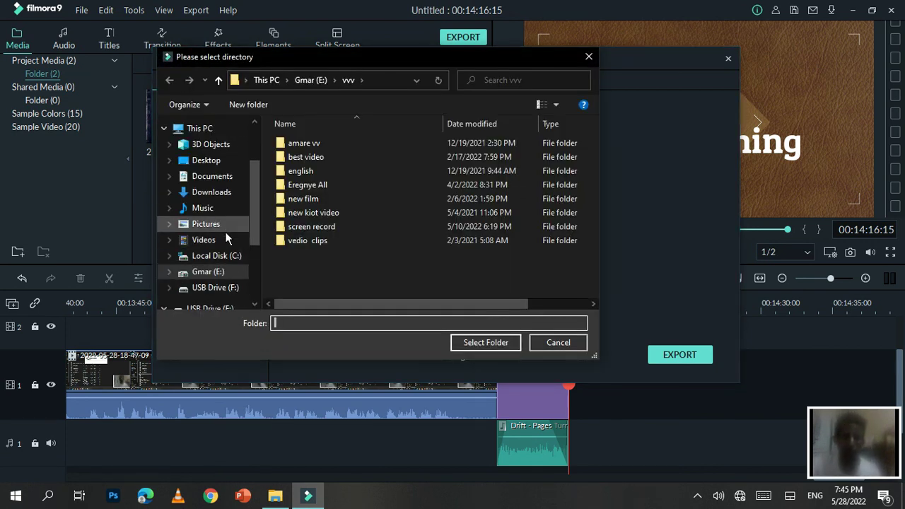
left_click(208, 272)
left_click(484, 342)
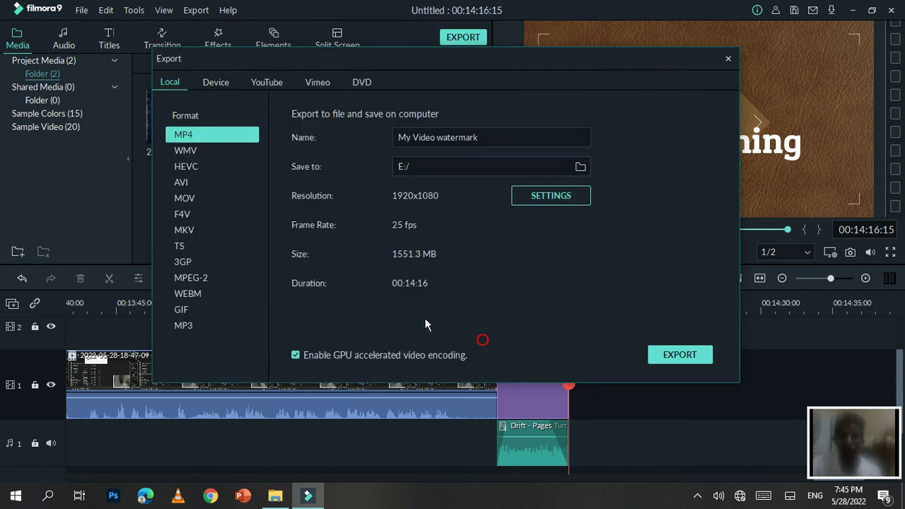
left_click(580, 168)
scroll(338, 269, "down", 2)
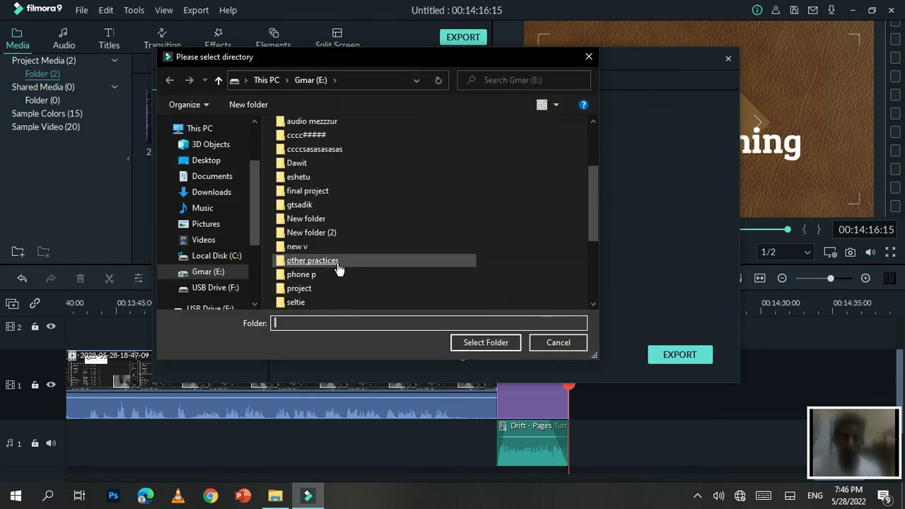
scroll(339, 269, "down", 3)
double_click(318, 276)
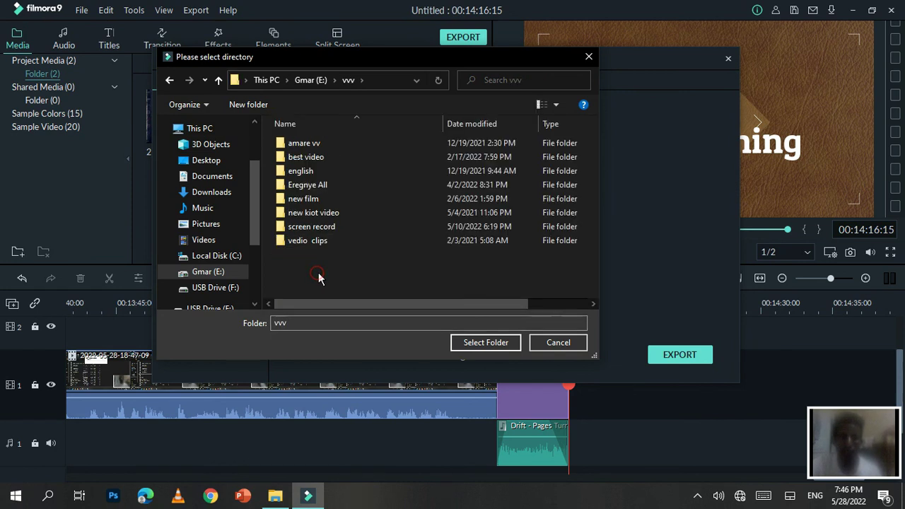
left_click(486, 343)
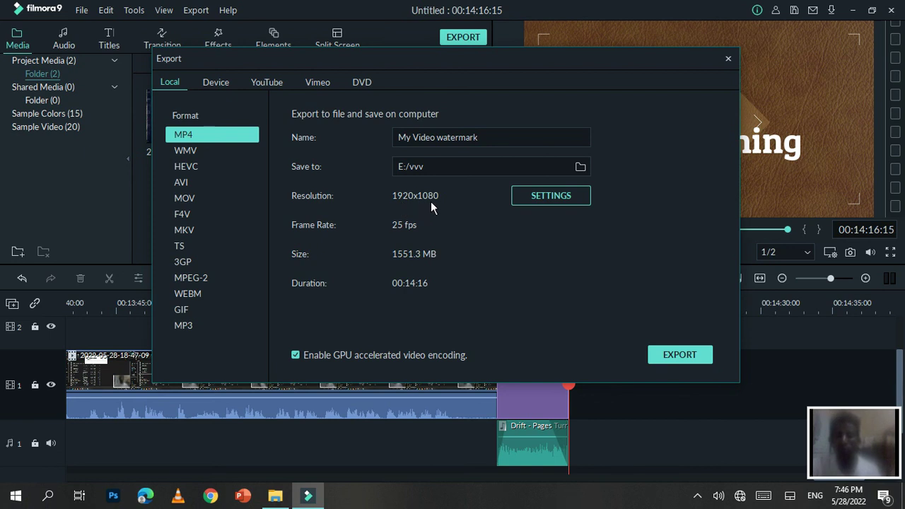
Configure the export video settings with 1920x1080 resolution, 30 fps frame rate and the H.264 encoder, and confirm them
left_click(544, 203)
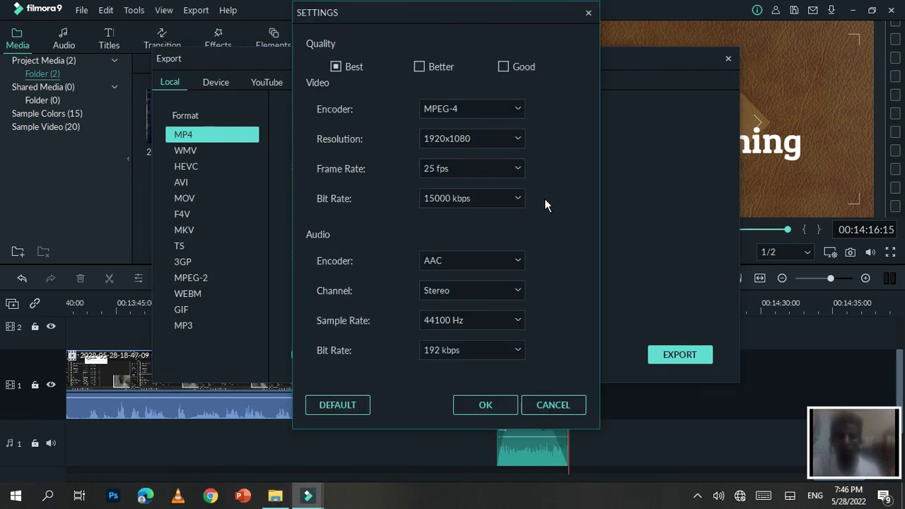
left_click(518, 139)
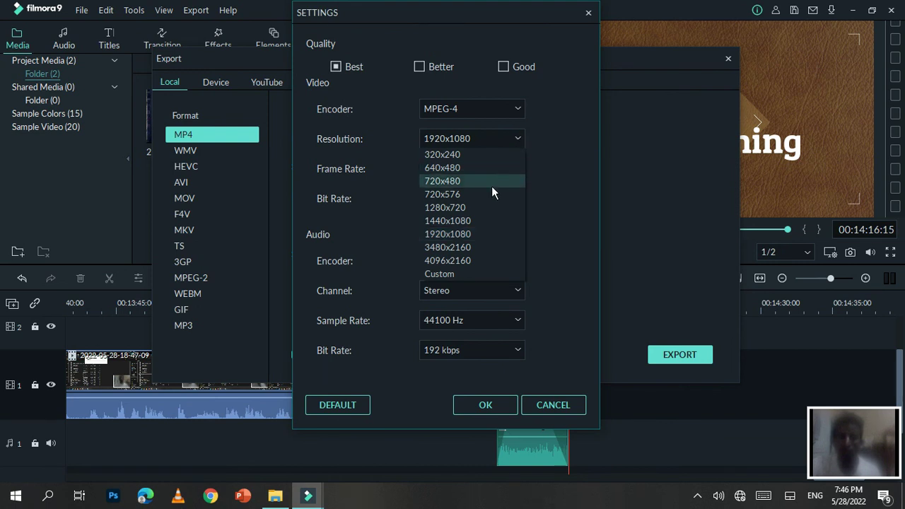
left_click(442, 237)
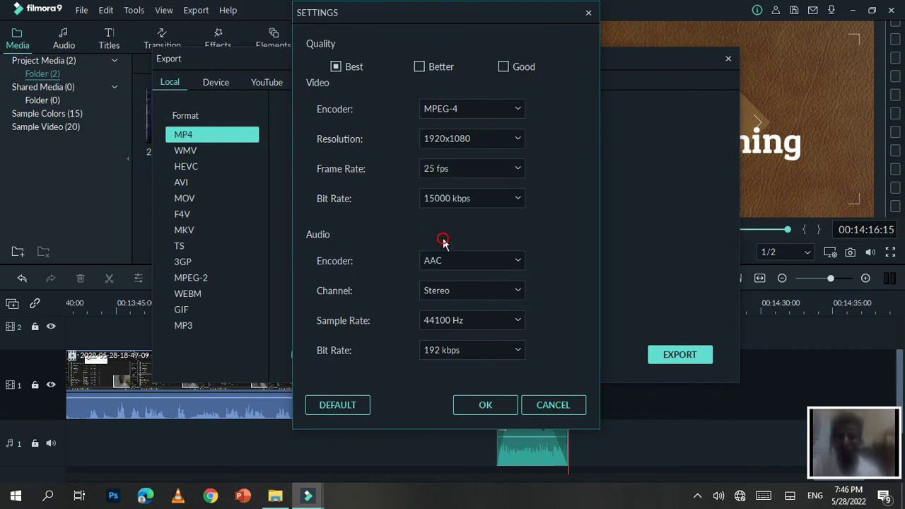
left_click(514, 174)
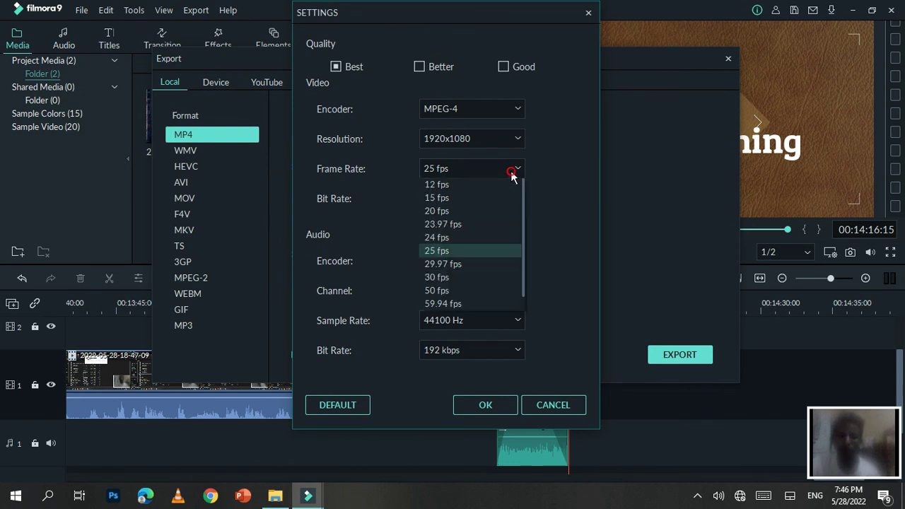
left_click(451, 276)
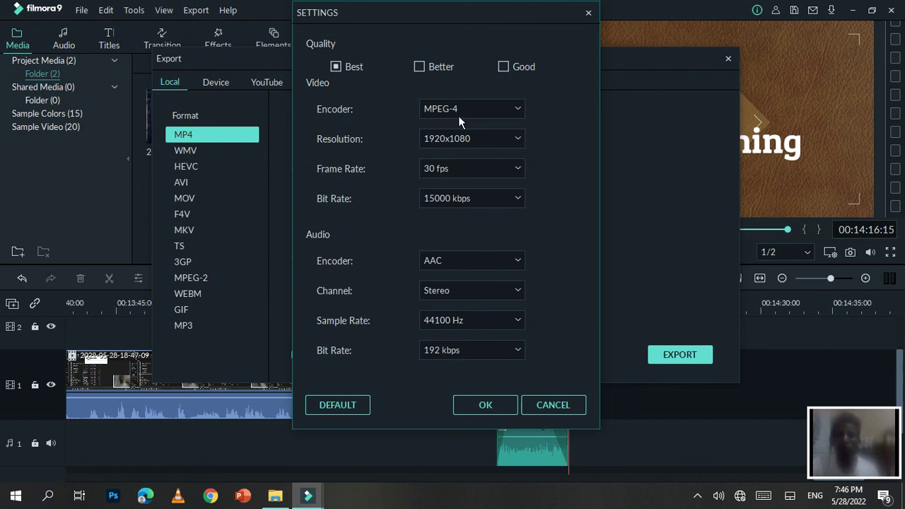
left_click(518, 110)
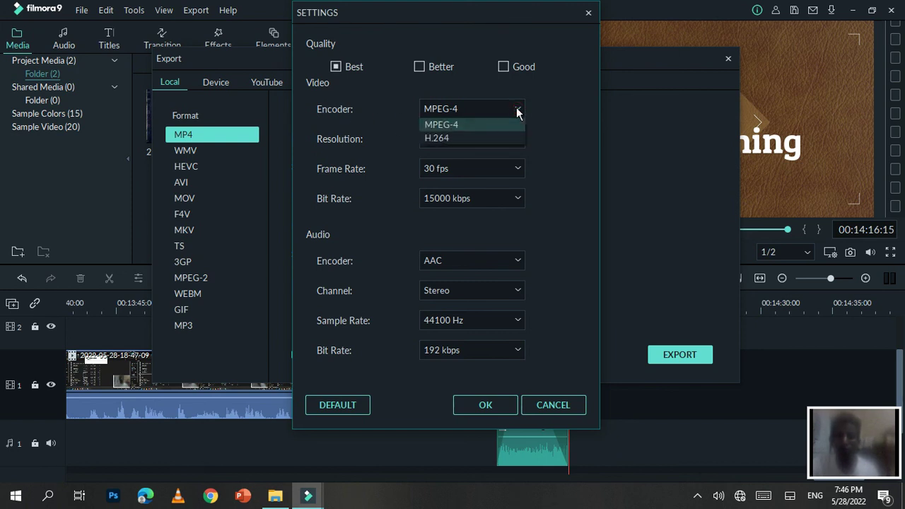
left_click(467, 141)
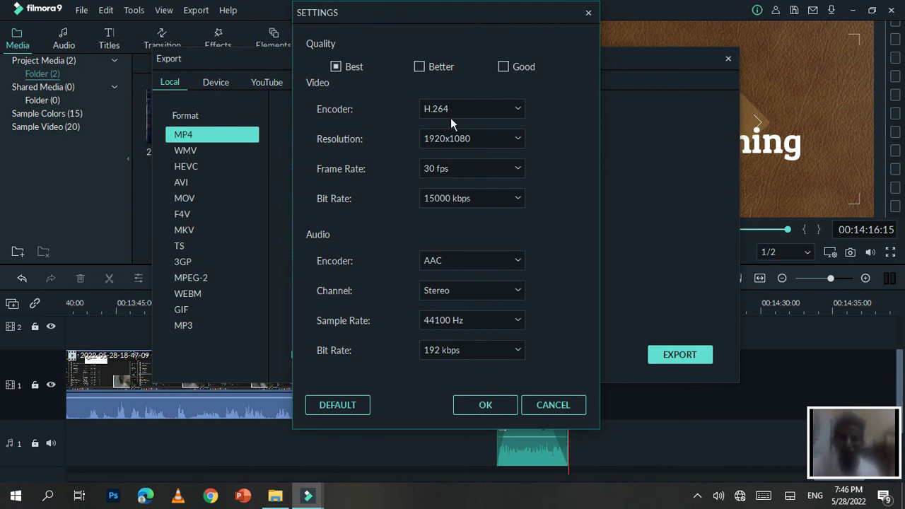
left_click(478, 410)
left_click(477, 410)
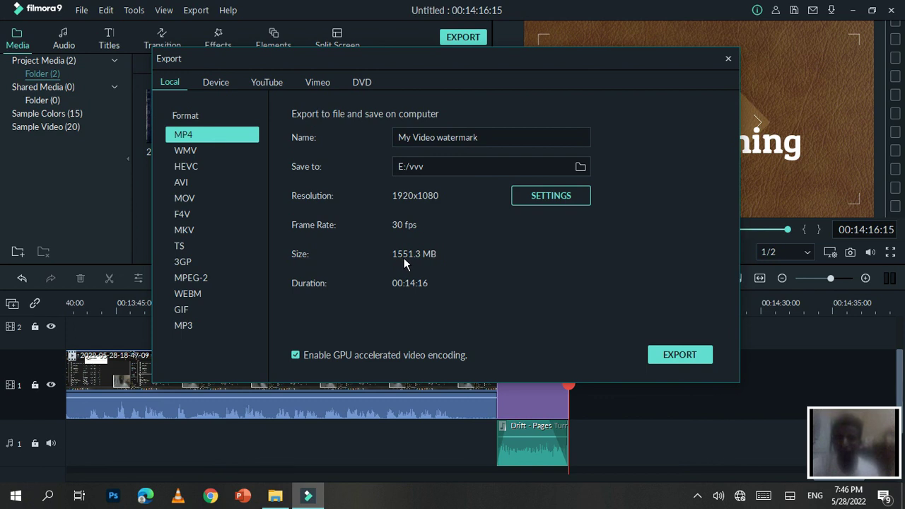
Switch the export's video encoder to MPEG-4 and confirm the settings
left_click(550, 197)
left_click(515, 114)
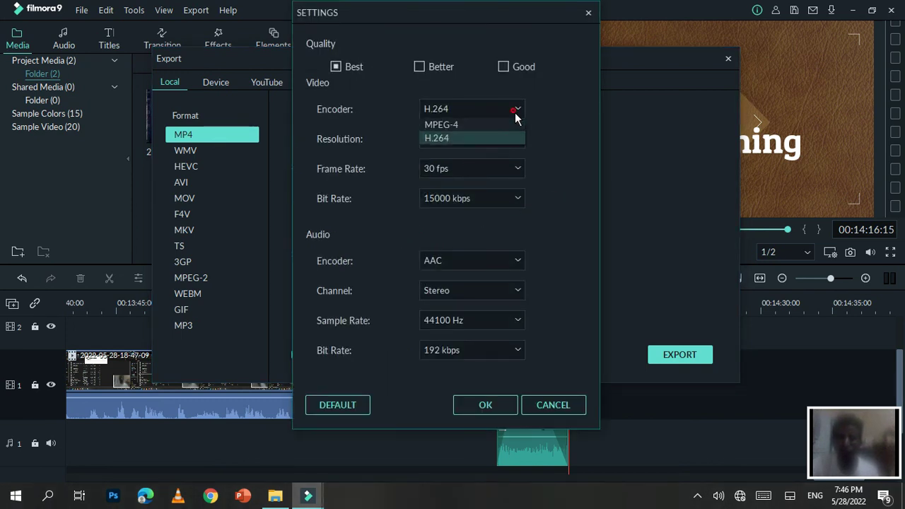
left_click(490, 124)
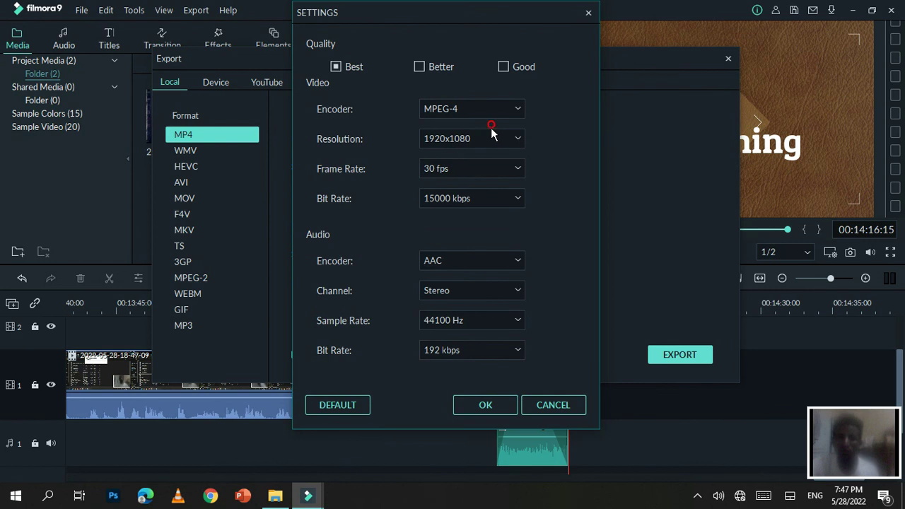
left_click(476, 413)
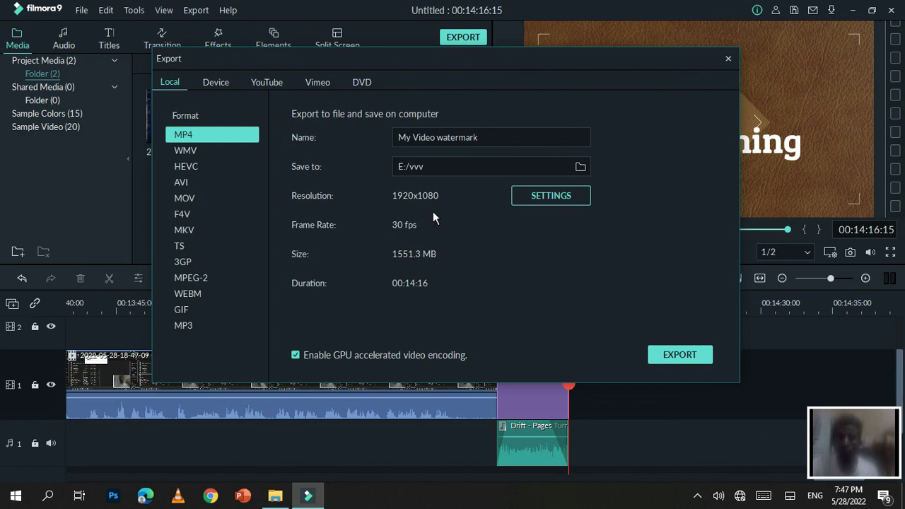
left_click(581, 166)
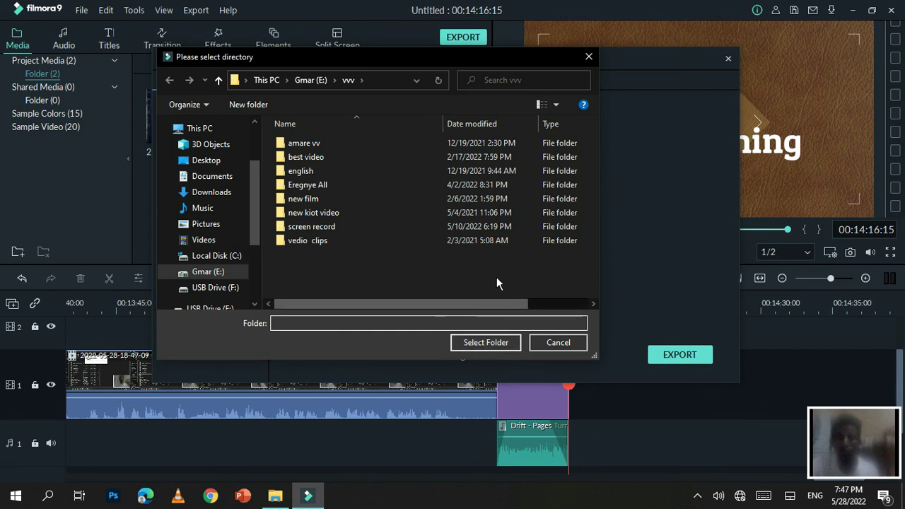
left_click(588, 57)
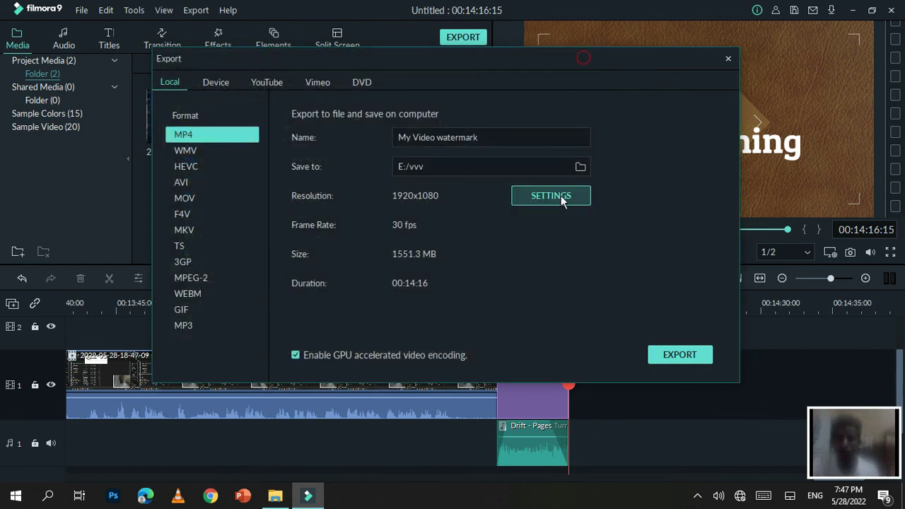
Set the export quality to Better with a 10000 kbps video bit rate and confirm the settings
left_click(561, 196)
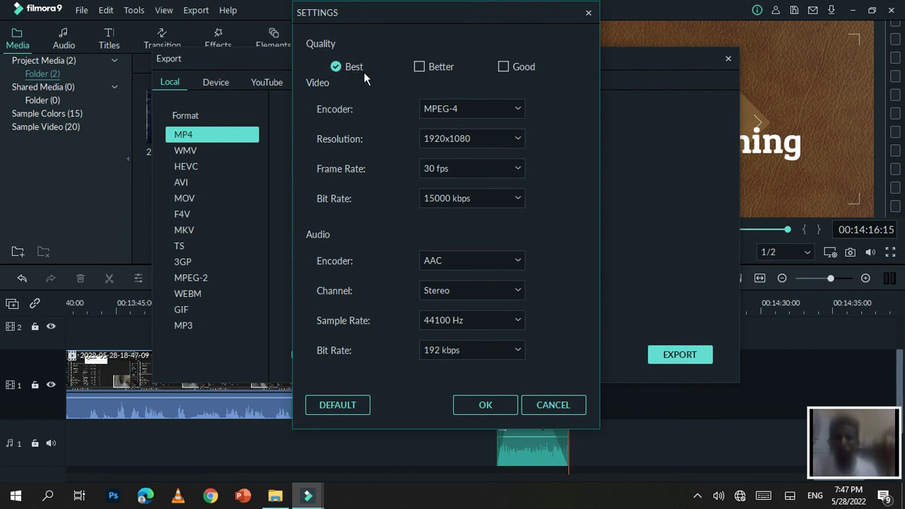
left_click(419, 68)
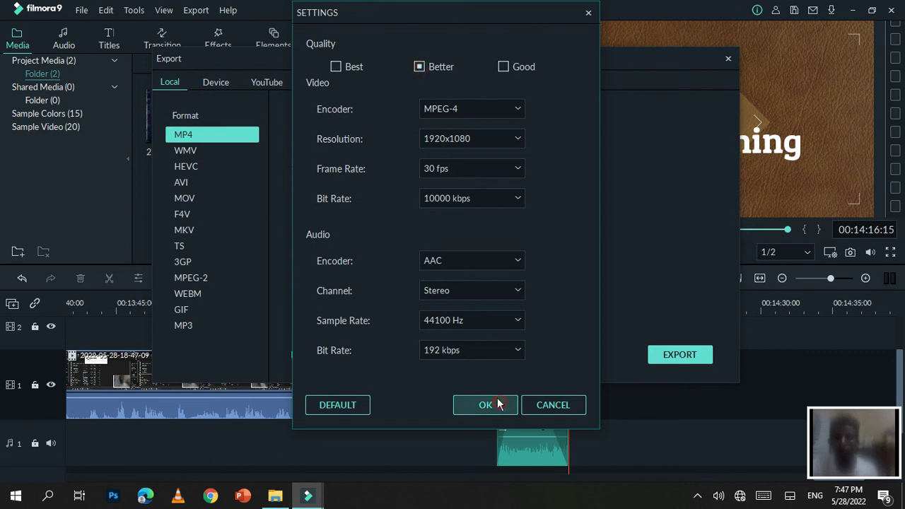
left_click(464, 410)
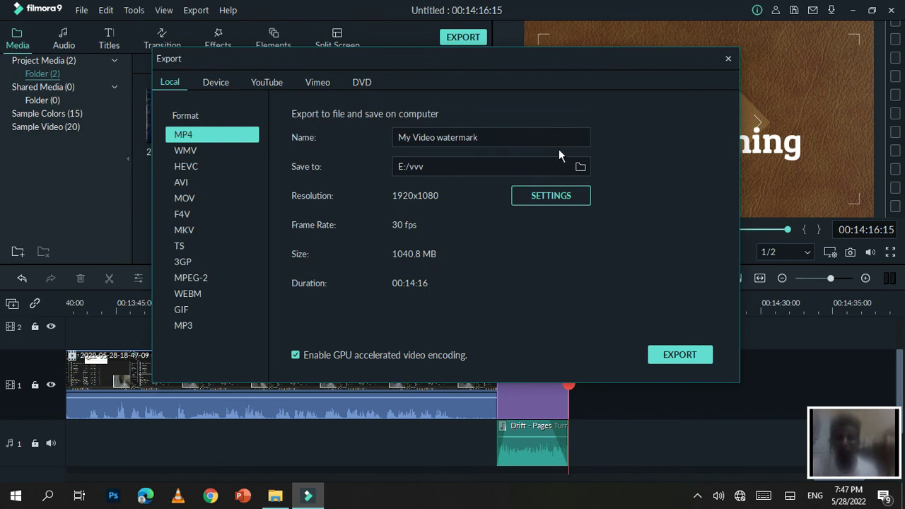
Set the export quality to Best with a 15000 kbps video bit rate, confirm the settings and start exporting the video
left_click(558, 196)
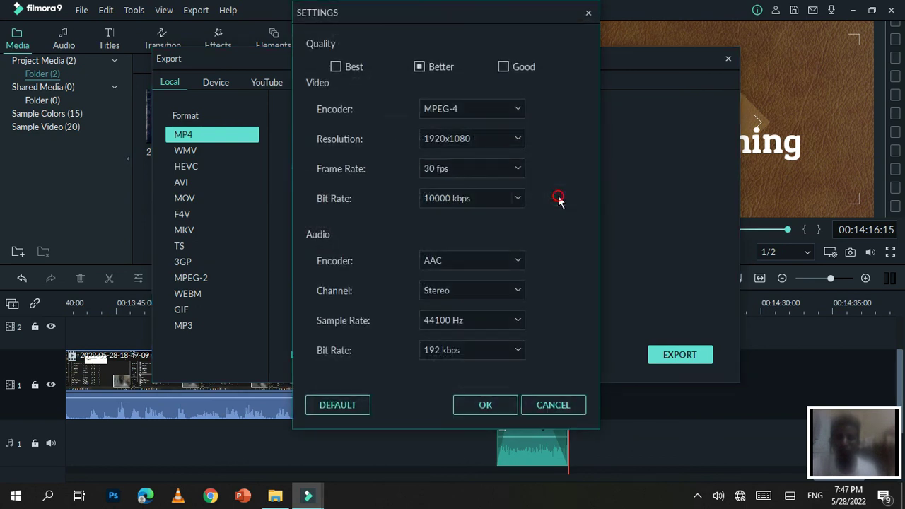
left_click(336, 66)
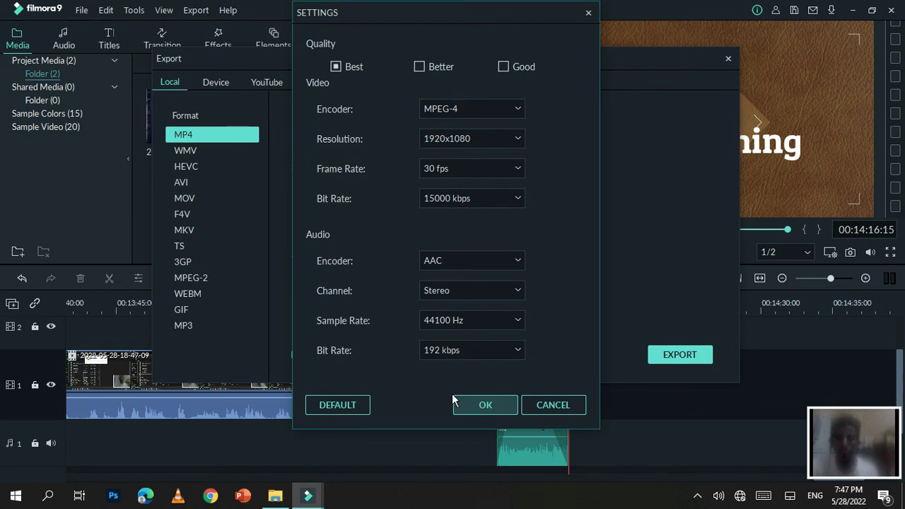
key("Return")
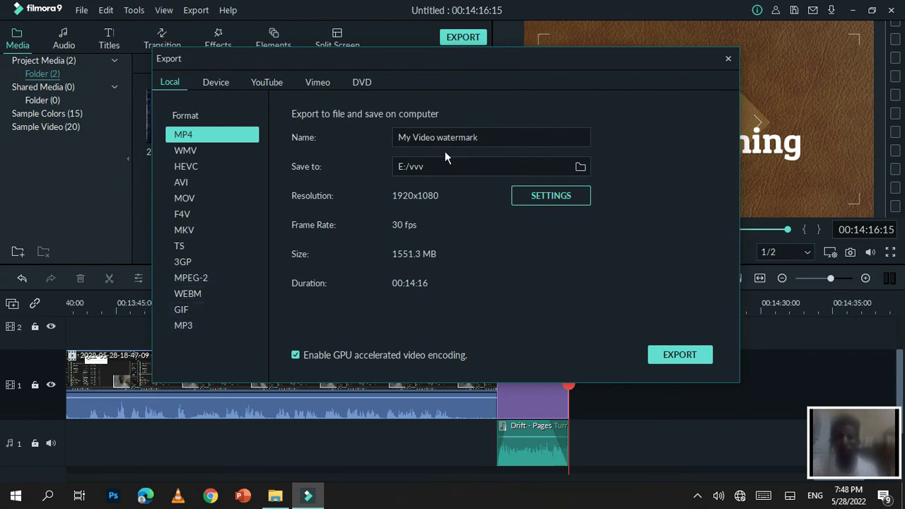
left_click(678, 355)
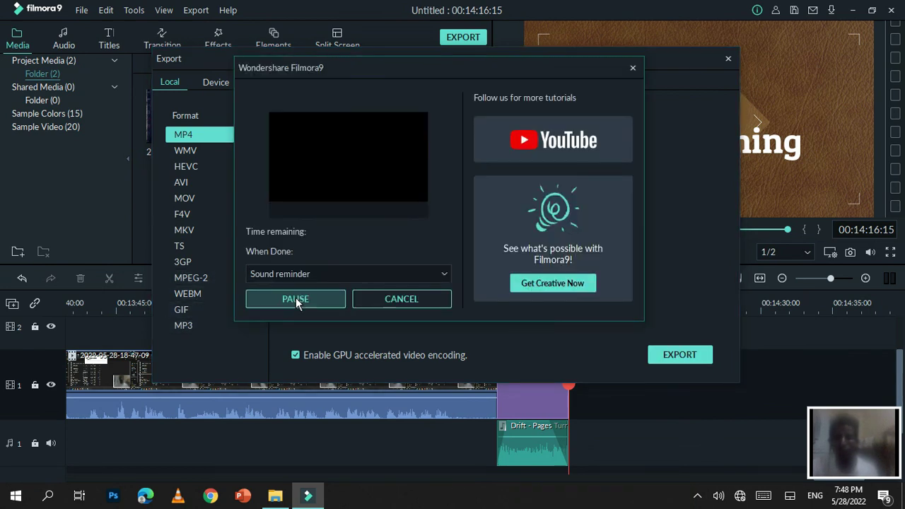